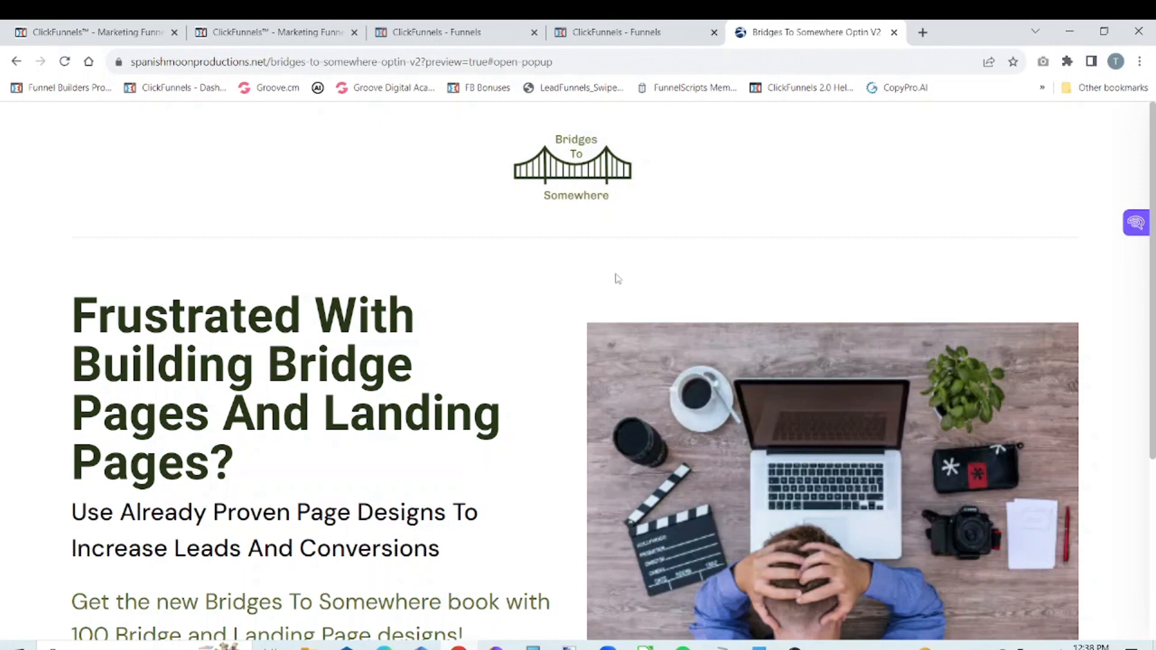
# - Review the opt-in page preview and check its Get The Book Now popup form
pyautogui.moveTo(1154, 161); pyautogui.dragTo(1154, 289)
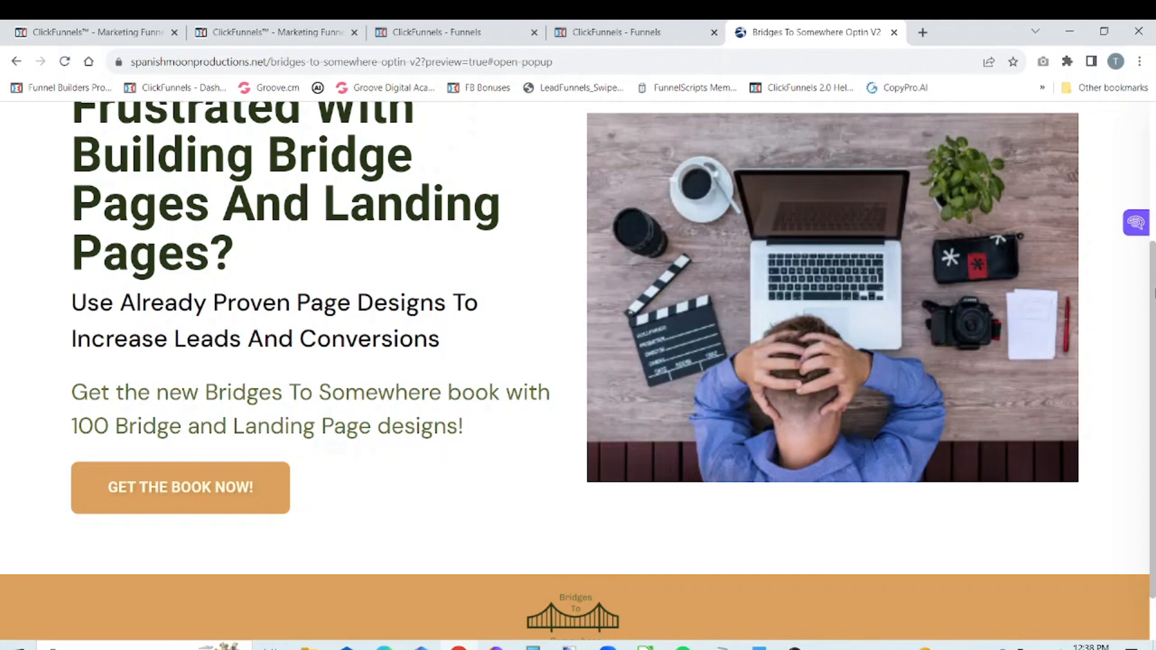
pyautogui.scroll(-2, 1119, 441)
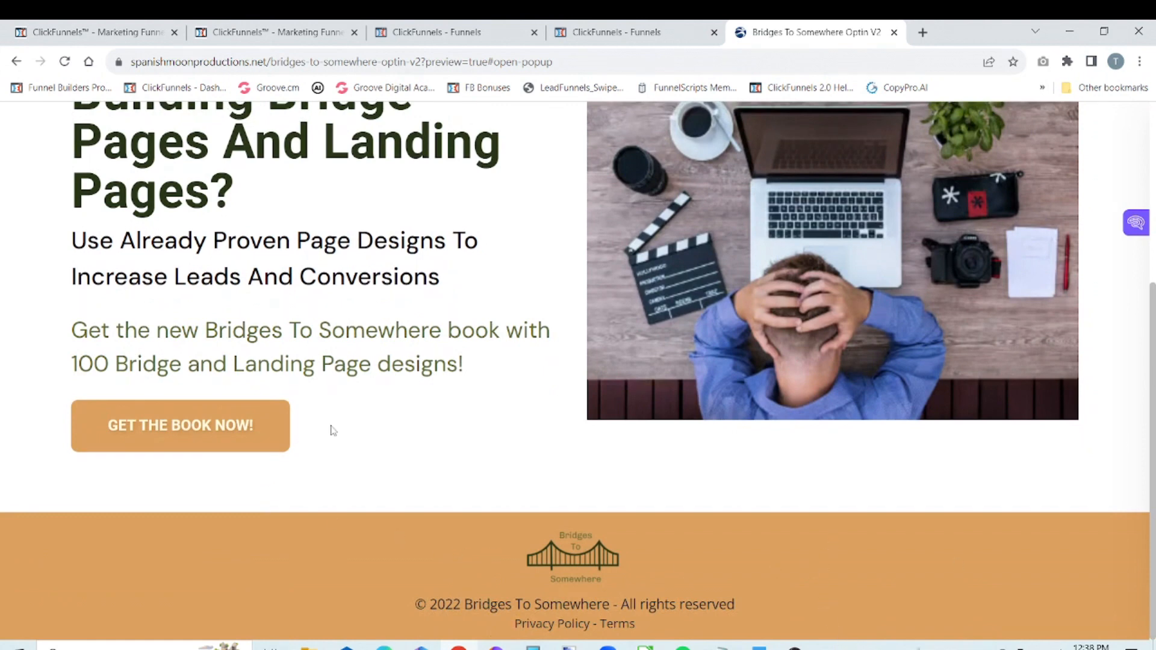
pyautogui.click(261, 426)
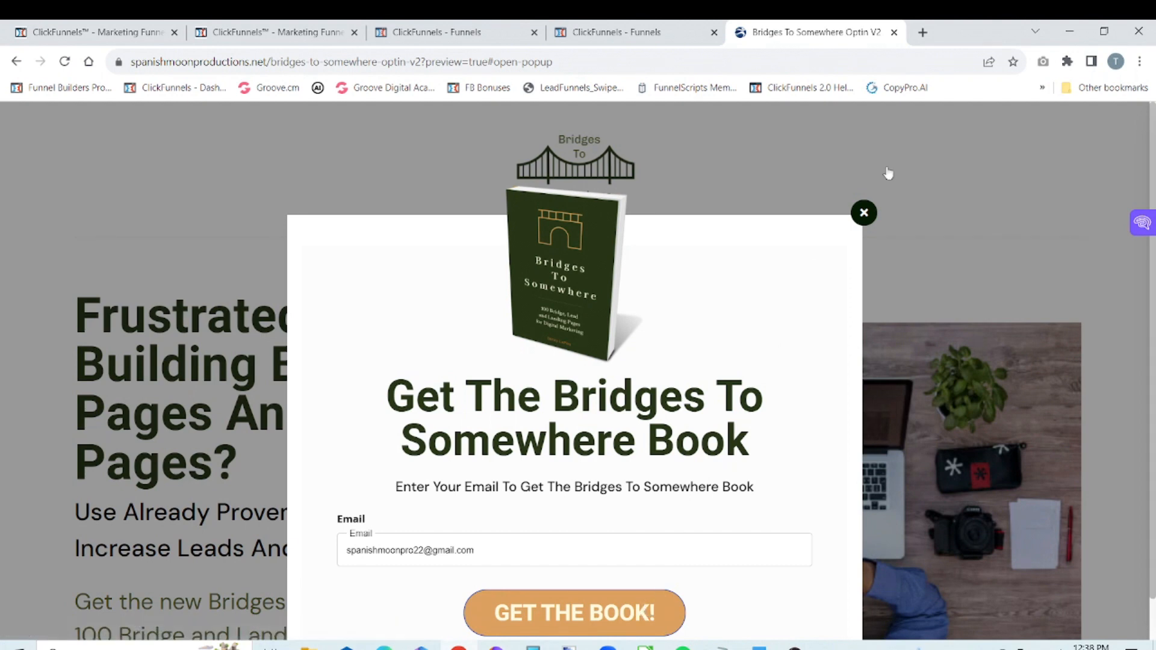
pyautogui.click(865, 213)
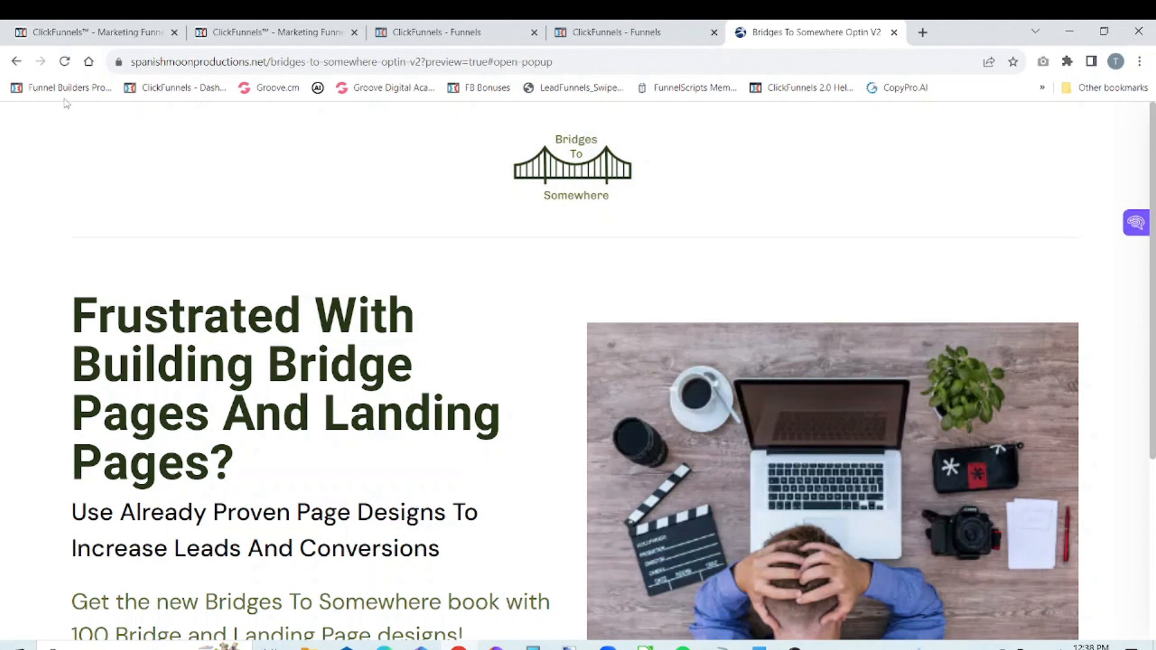
# - Close the page preview and return from the page editor to the Bridges To Somewhere V2 funnel workflow
pyautogui.click(894, 32)
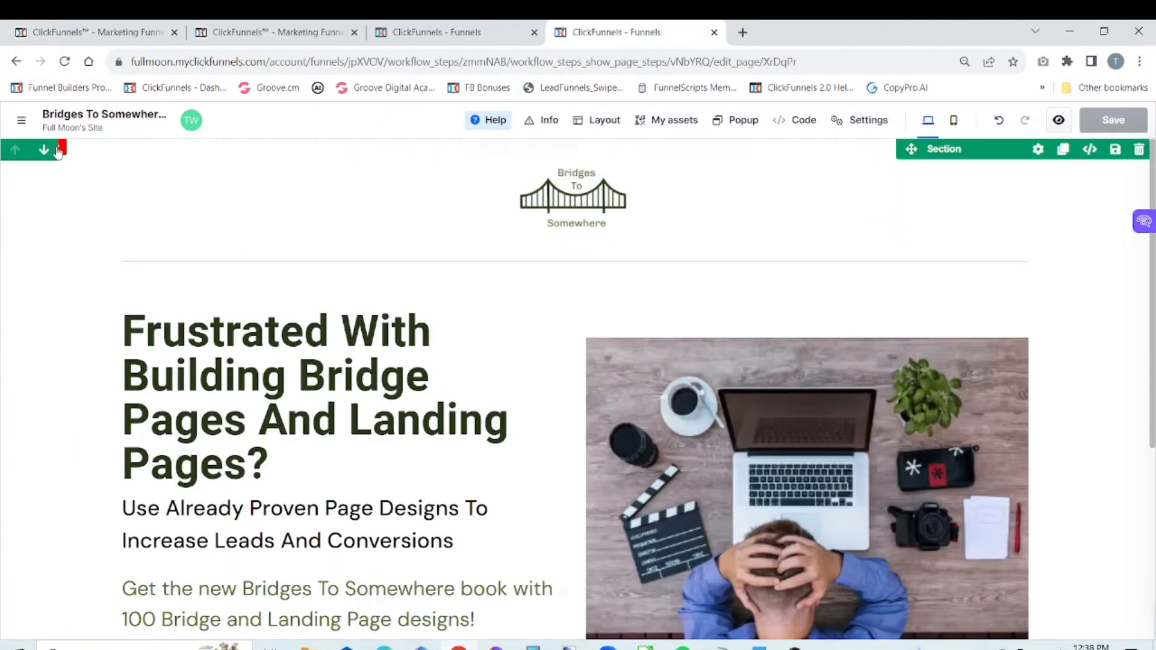
pyautogui.click(22, 123)
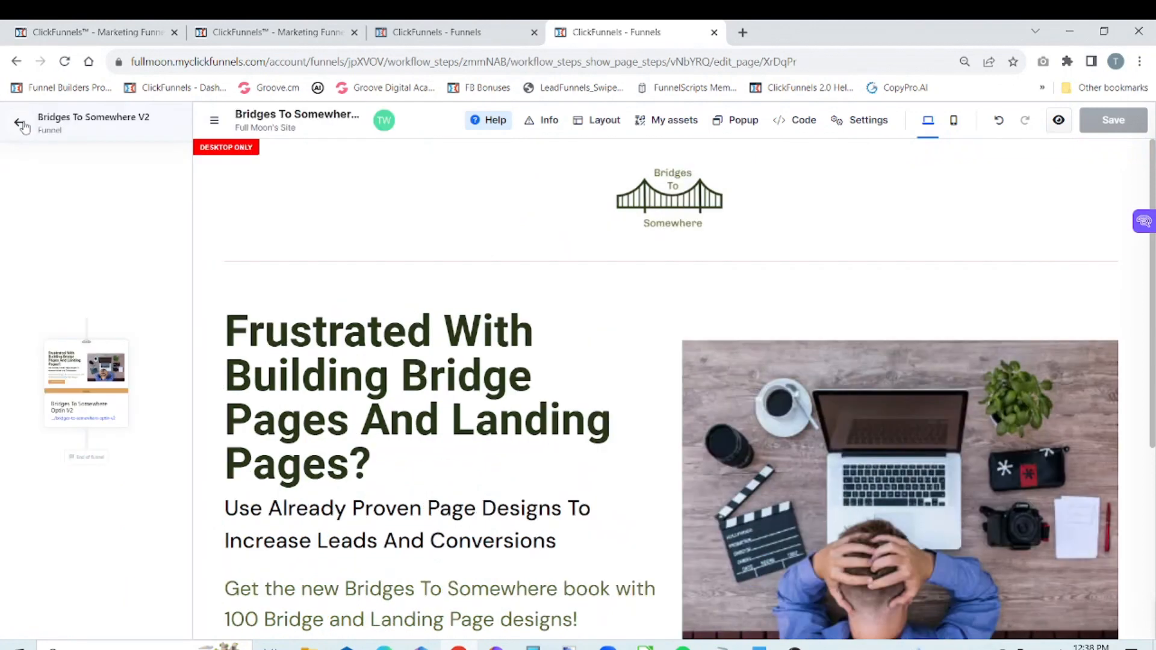
pyautogui.click(22, 124)
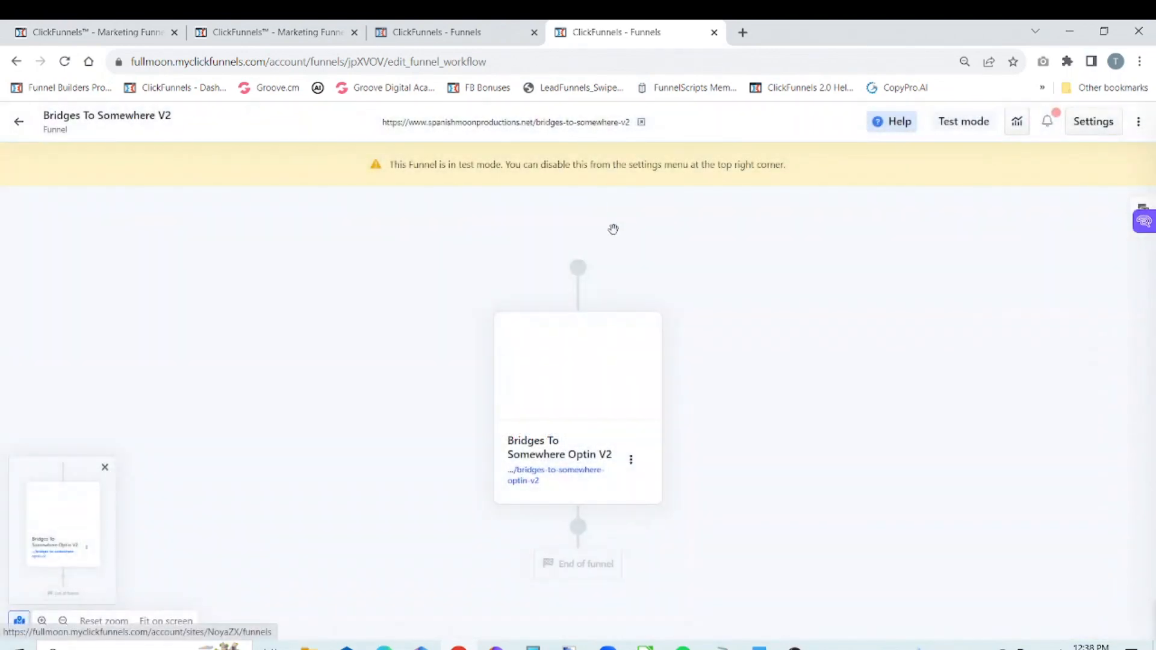
# - Start adding a page after the opt-in step, based on the Thank You - Minimal template
pyautogui.moveTo(833, 448); pyautogui.dragTo(825, 272)
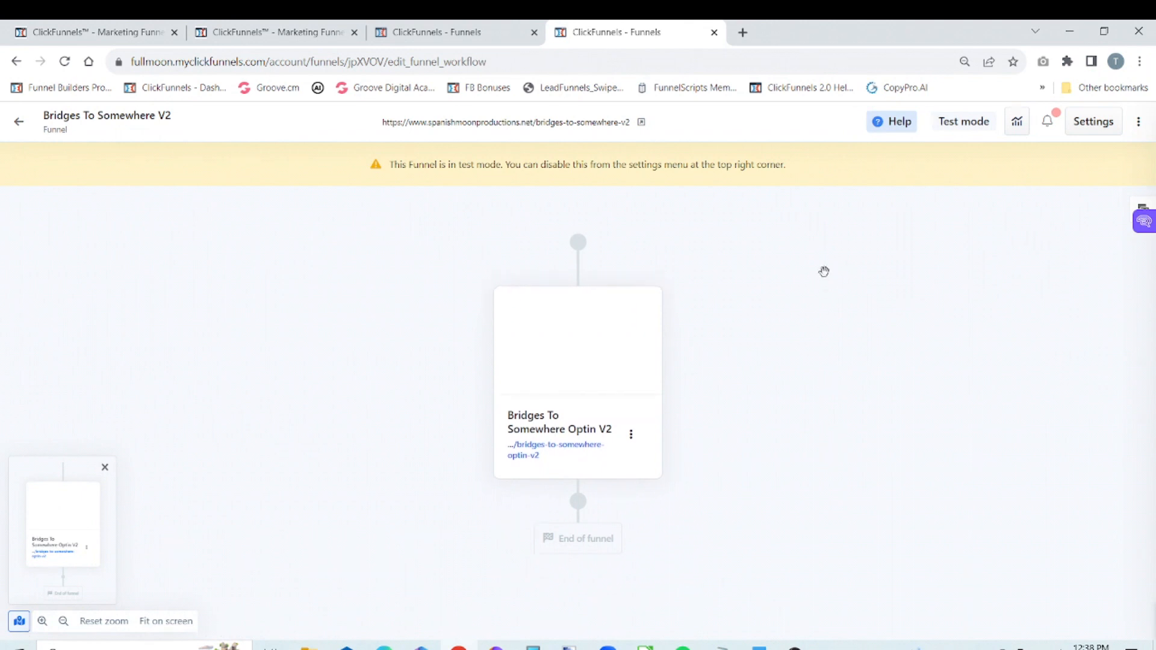
pyautogui.moveTo(577, 513)
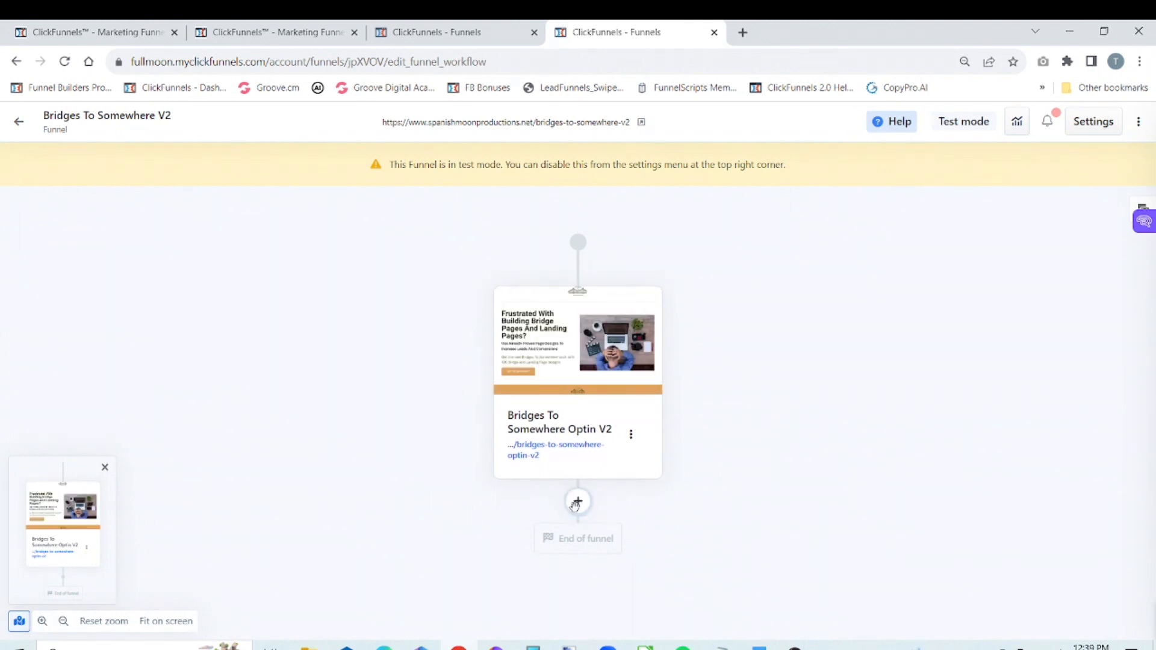
pyautogui.click(577, 503)
pyautogui.click(1012, 187)
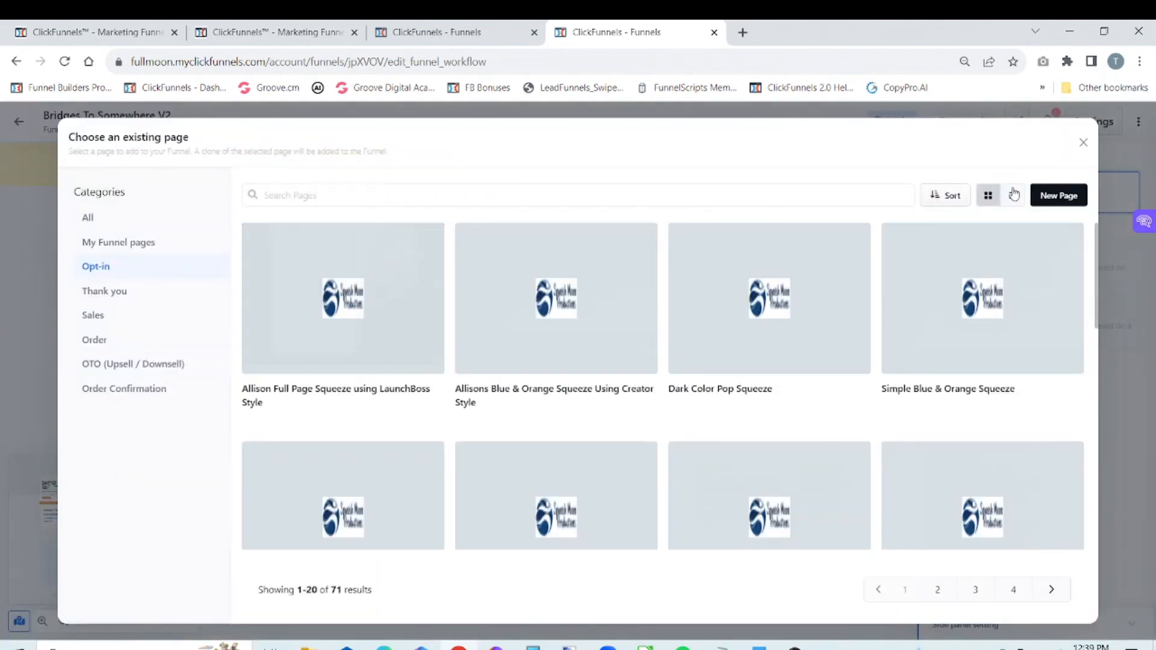
pyautogui.click(118, 295)
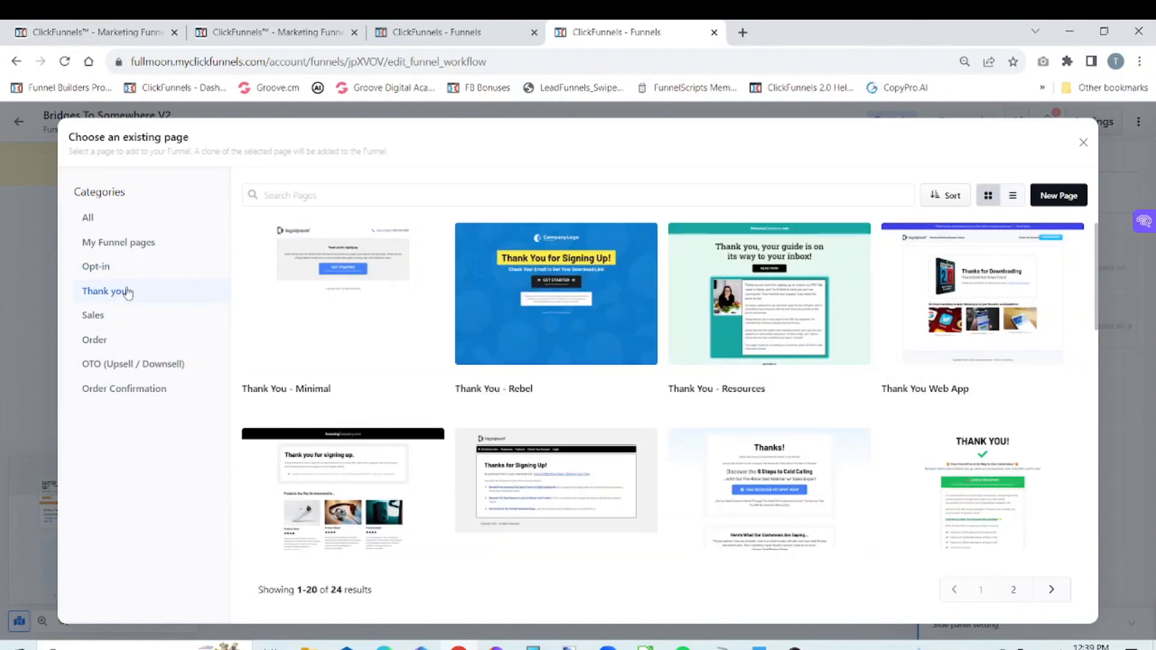
pyautogui.moveTo(377, 338)
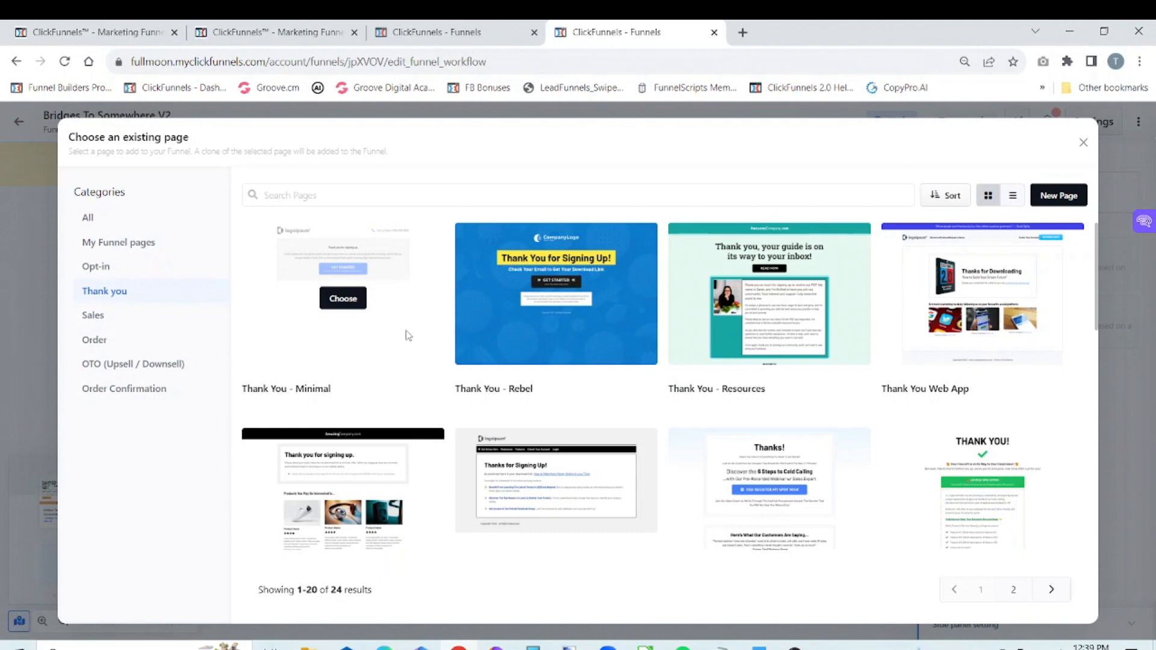
pyautogui.click(344, 299)
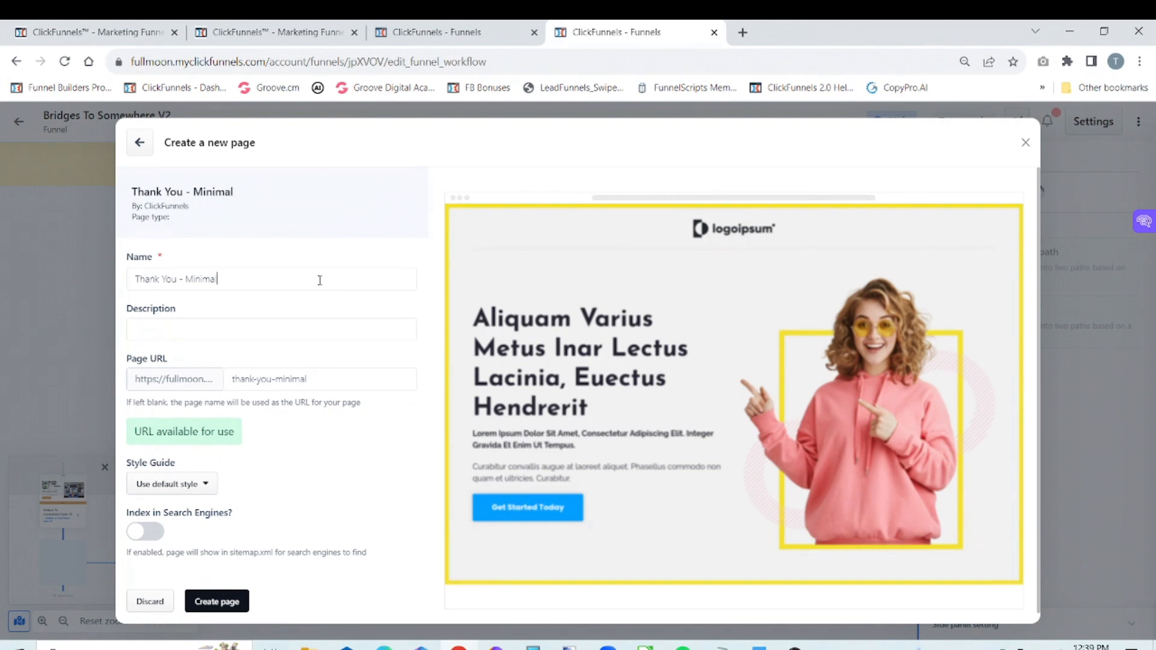
# - Name the new page Bridges To Somewhere Thank You V2
pyautogui.press('BackSpace')
pyautogui.press('BackSpace')
pyautogui.press('BackSpace')
pyautogui.press('BackSpace')
pyautogui.press('BackSpace')
pyautogui.press('BackSpace')
pyautogui.press('BackSpace')
pyautogui.press('BackSpace')
pyautogui.press('BackSpace')
pyautogui.press('BackSpace')
pyautogui.press('BackSpace')
pyautogui.press('BackSpace')
pyautogui.press('BackSpace')
pyautogui.press('BackSpace')
pyautogui.press('BackSpace')
pyautogui.press('BackSpace')
pyautogui.press('BackSpace')
pyautogui.press('BackSpace')
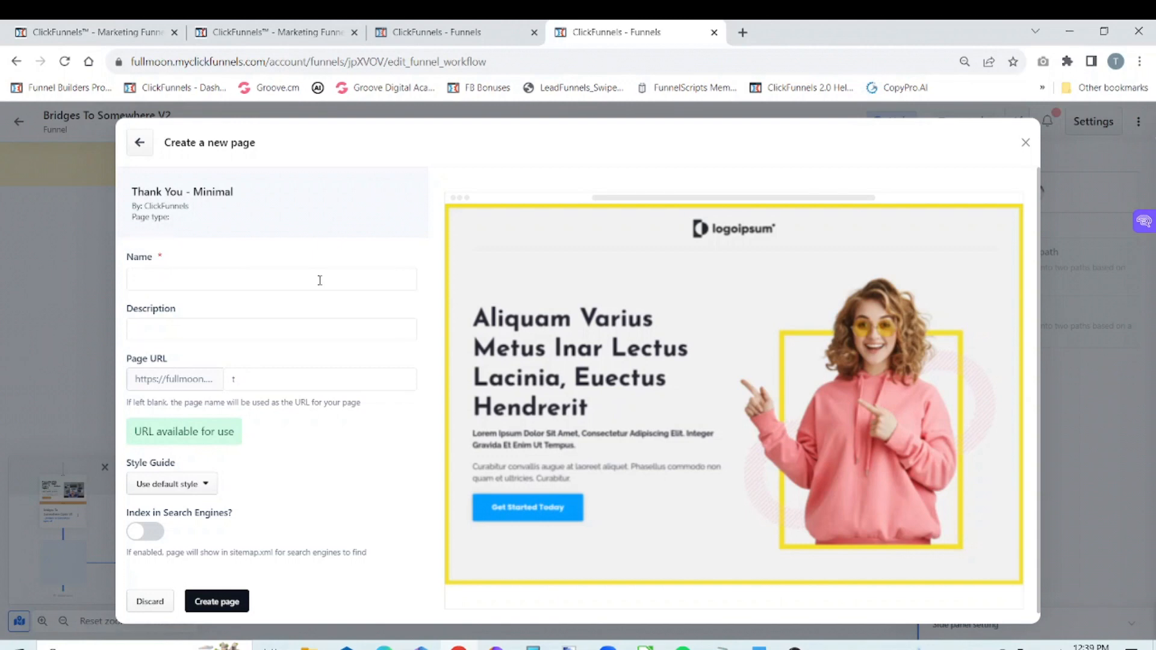
pyautogui.write('b')
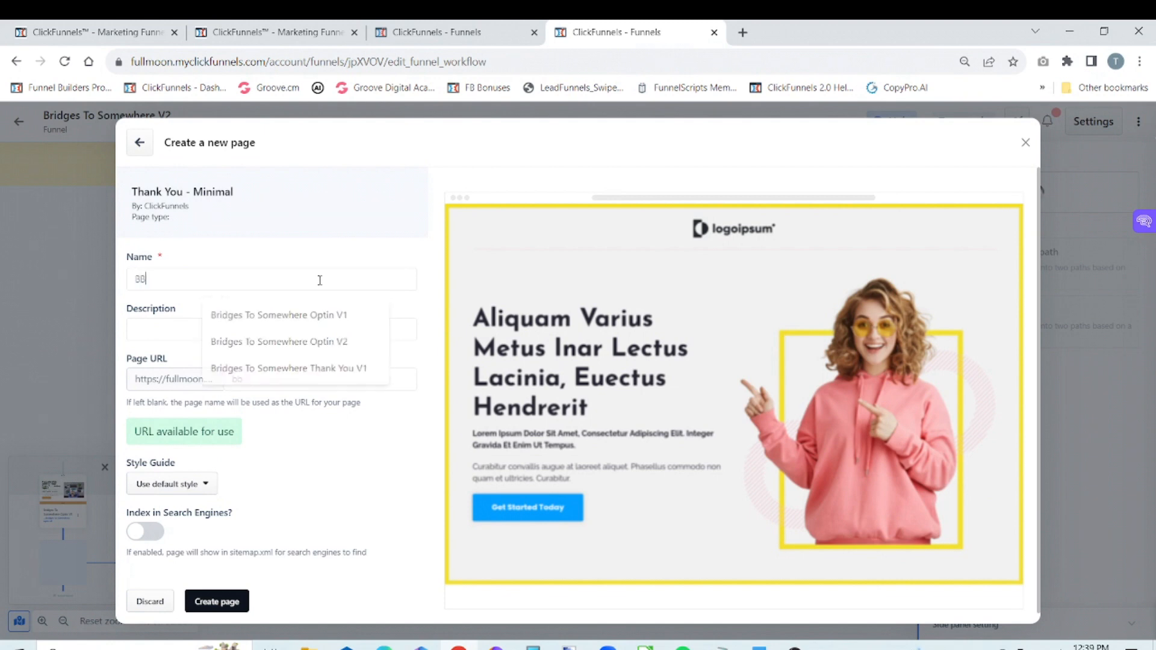
pyautogui.write('B')
pyautogui.press('BackSpace')
pyautogui.press('BackSpace')
pyautogui.press('BackSpace')
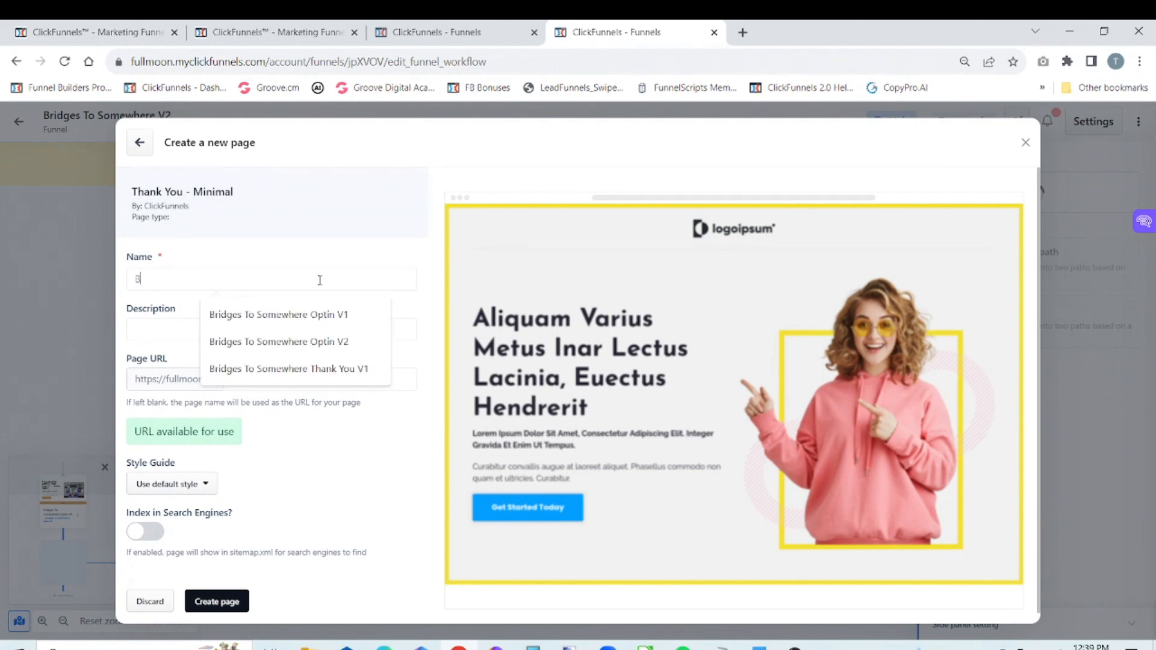
pyautogui.write('ridges To Someewhere')
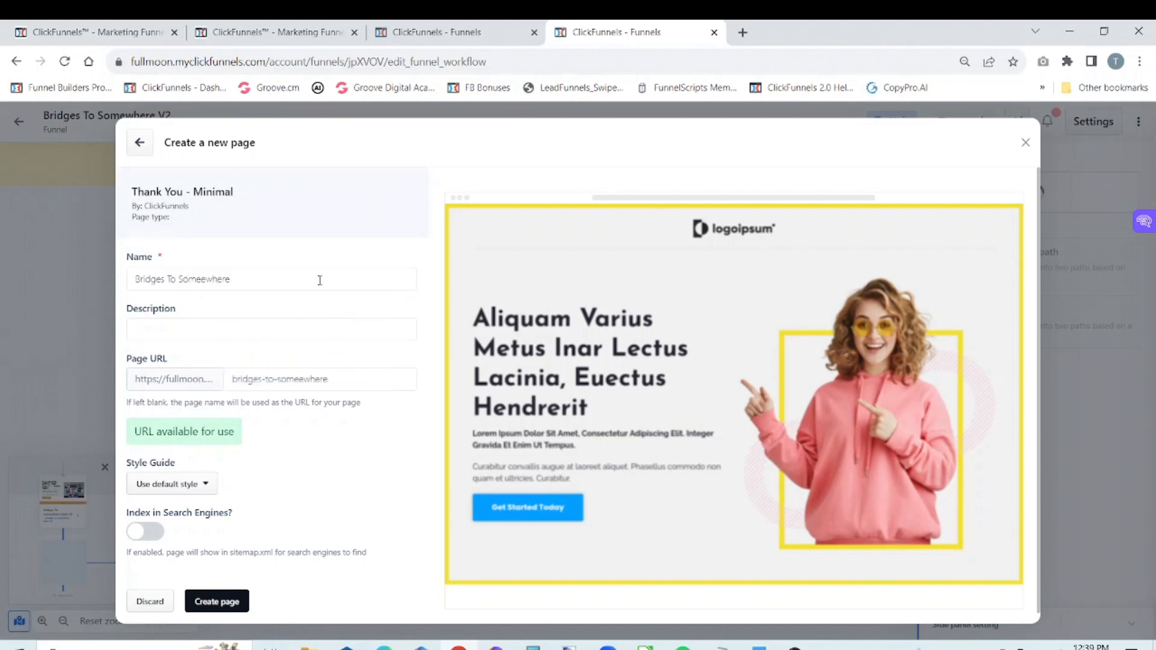
pyautogui.press('BackSpace')
pyautogui.press('BackSpace')
pyautogui.press('BackSpace')
pyautogui.press('BackSpace')
pyautogui.press('BackSpace')
pyautogui.press('BackSpace')
pyautogui.write('w')
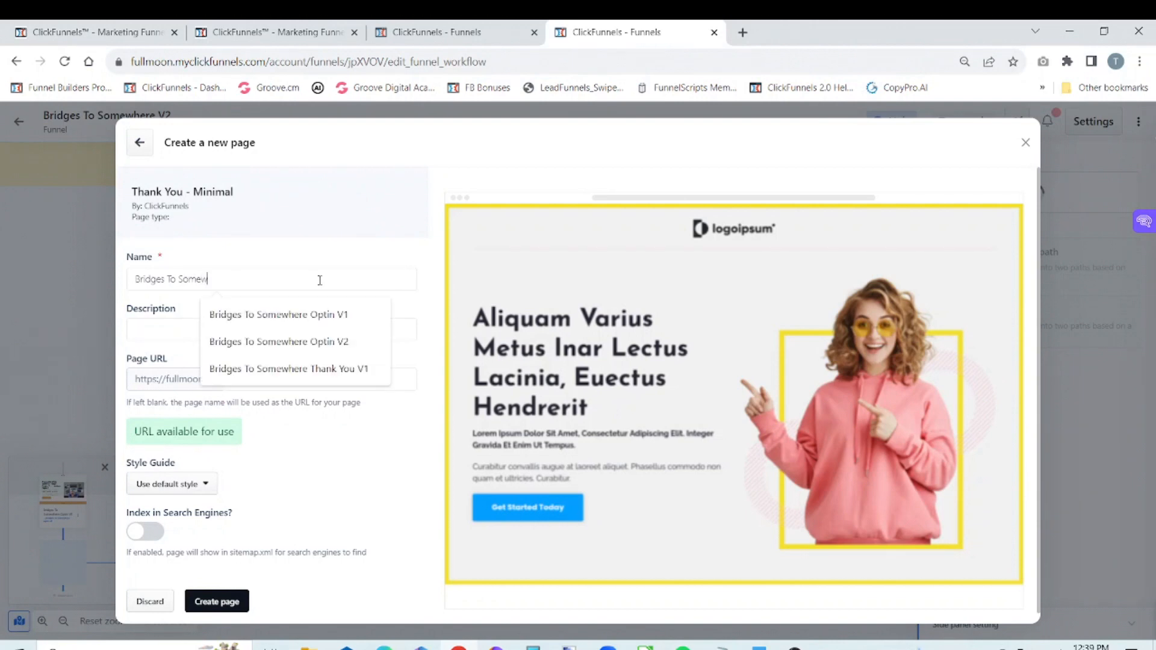
pyautogui.write('here Thaan')
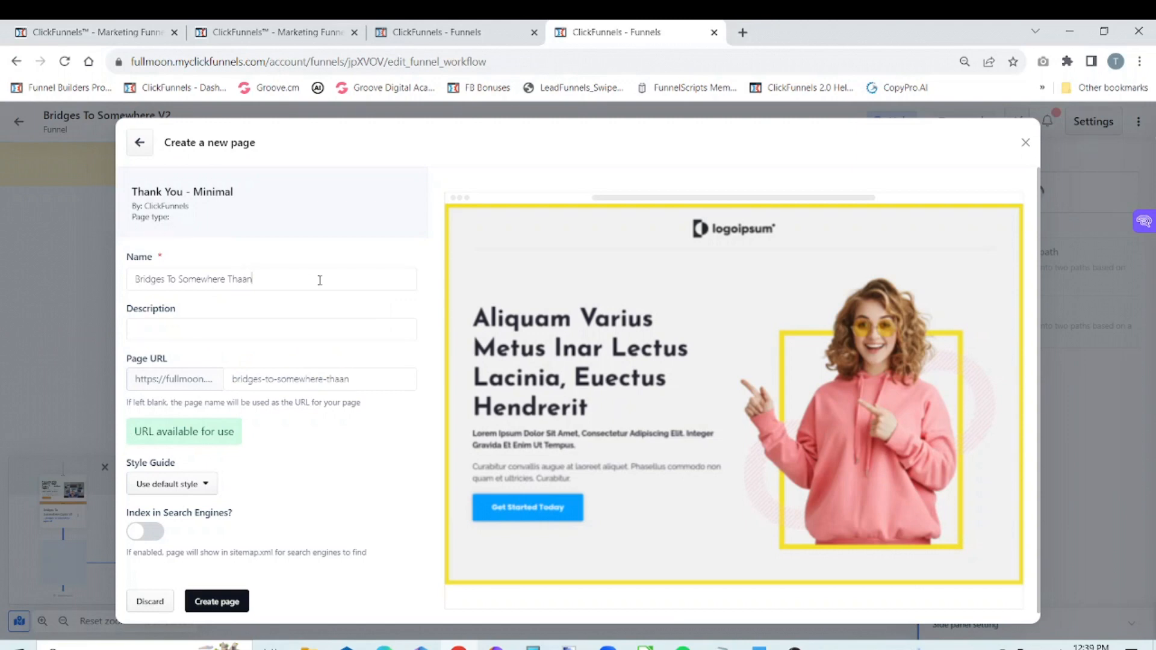
pyautogui.write('k You V2')
pyautogui.click(243, 277)
pyautogui.press('BackSpace')
# - Give the page the description Test Bridge Page and create it
pyautogui.click(229, 334)
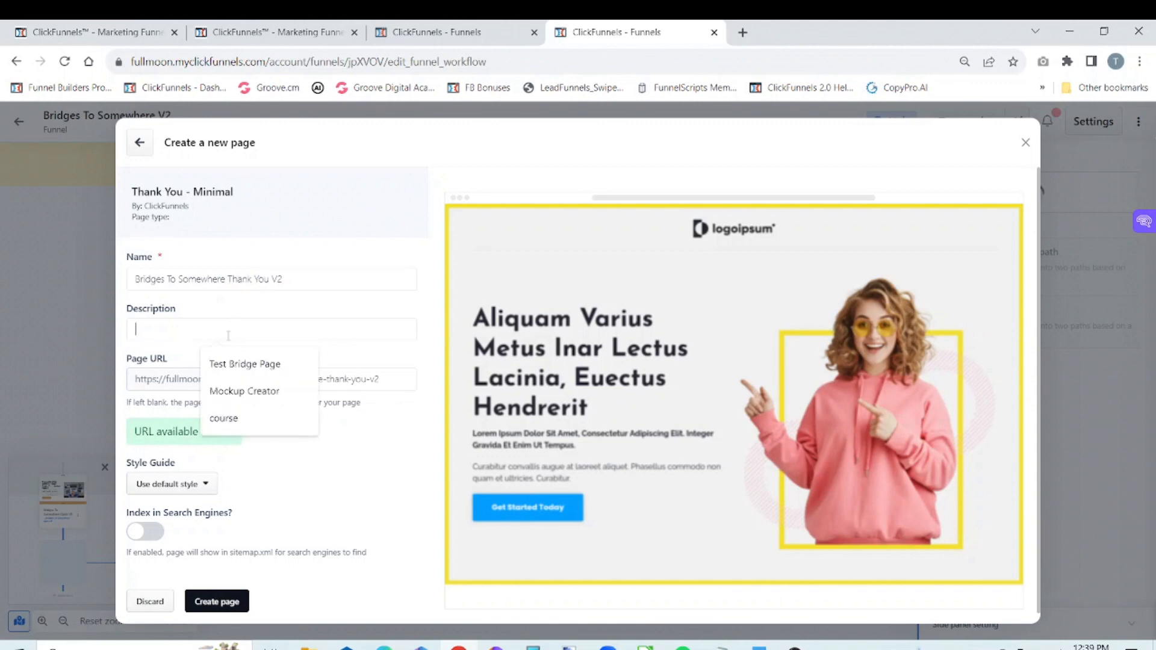
pyautogui.click(243, 364)
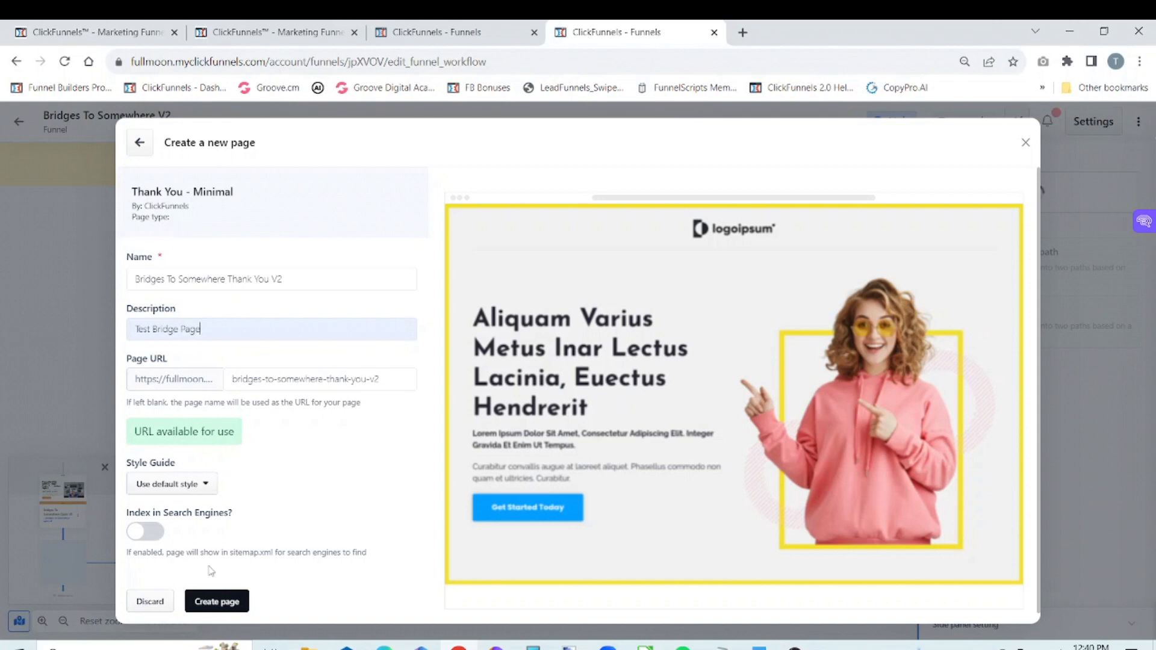
pyautogui.click(229, 602)
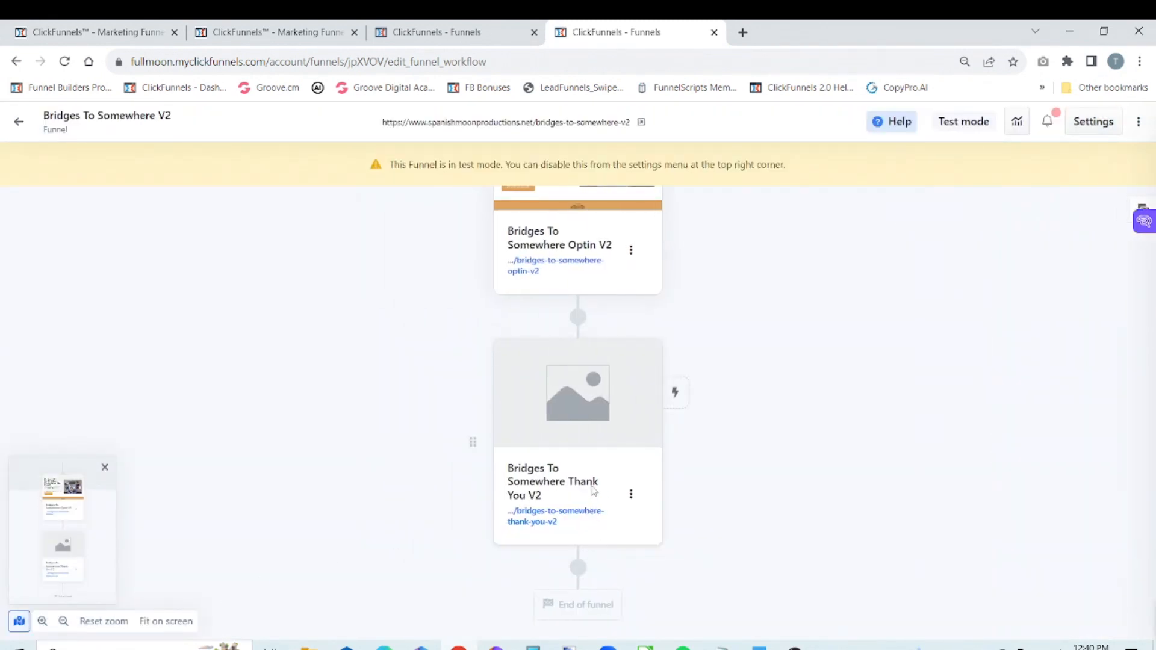
# - Open the new thank-you page for editing and hide the funnel overview beside the canvas
pyautogui.moveTo(592, 377)
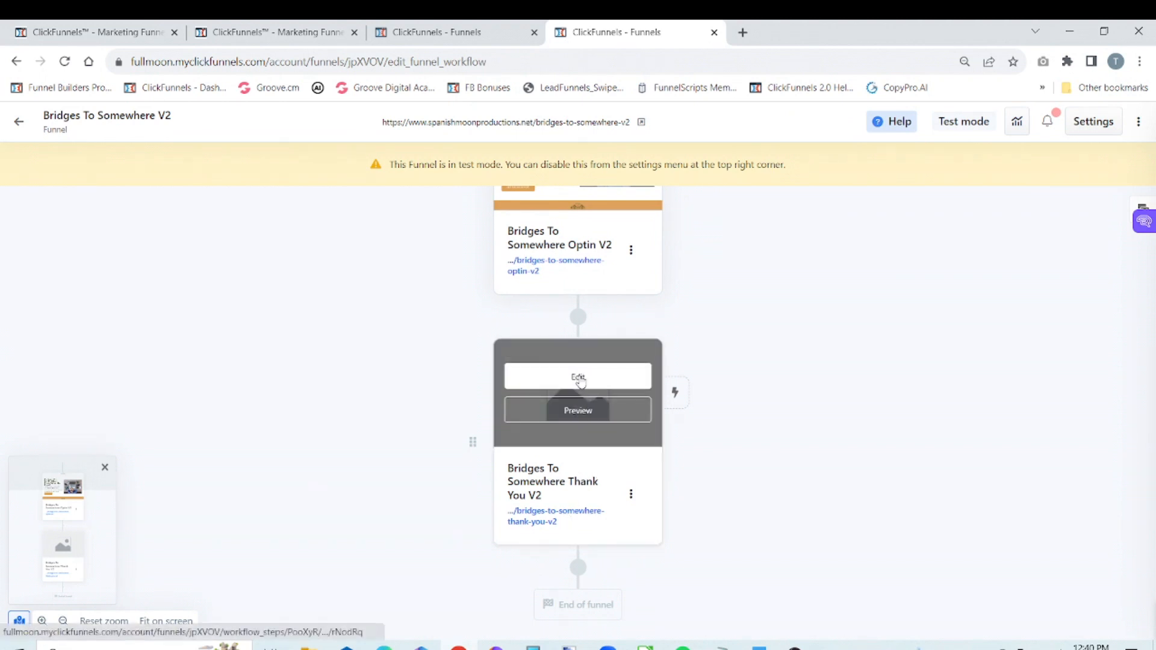
pyautogui.click(579, 378)
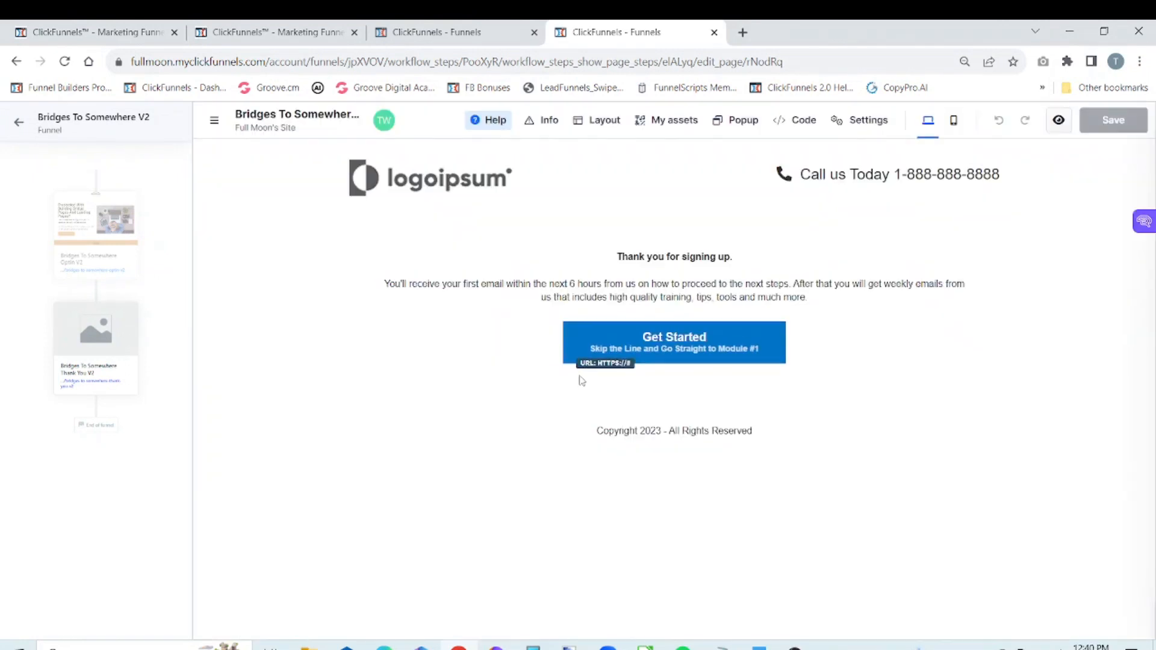
pyautogui.click(215, 124)
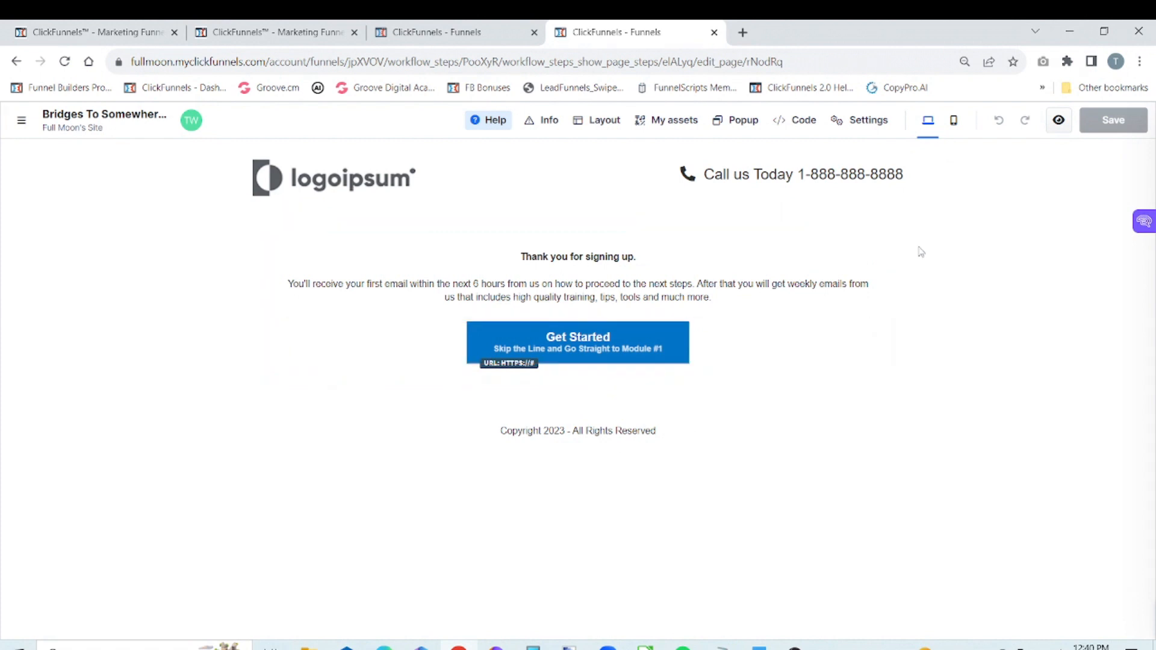
# - Delete the thank-you content, the copyright footer and the logo header so the page is empty
pyautogui.click(882, 221)
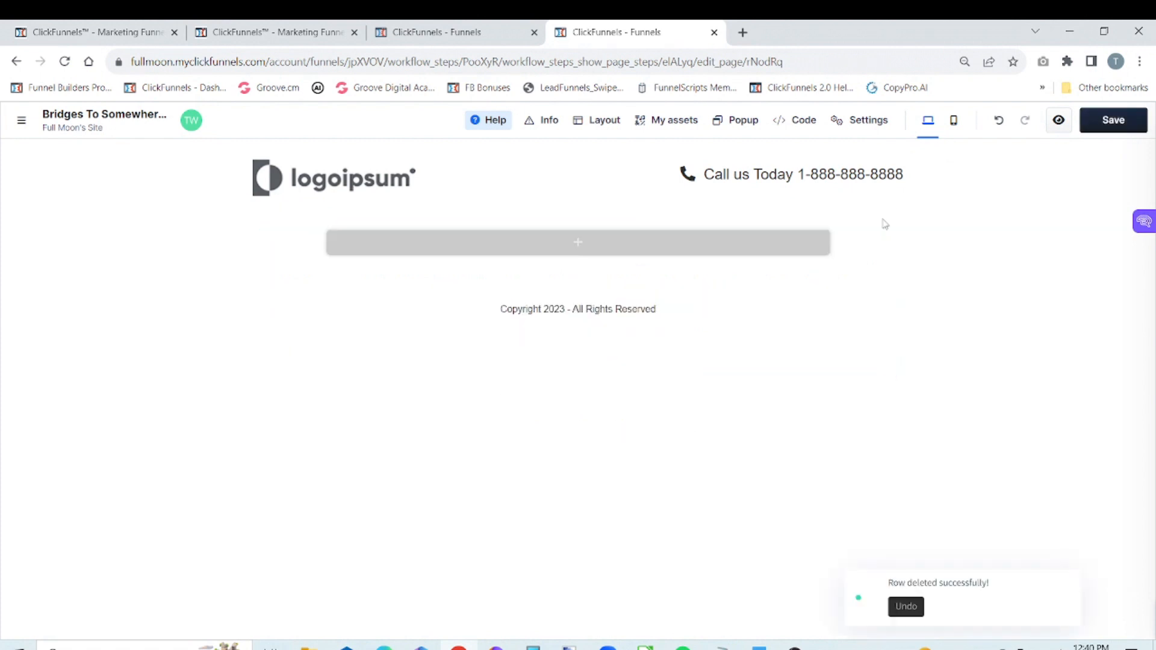
pyautogui.click(893, 207)
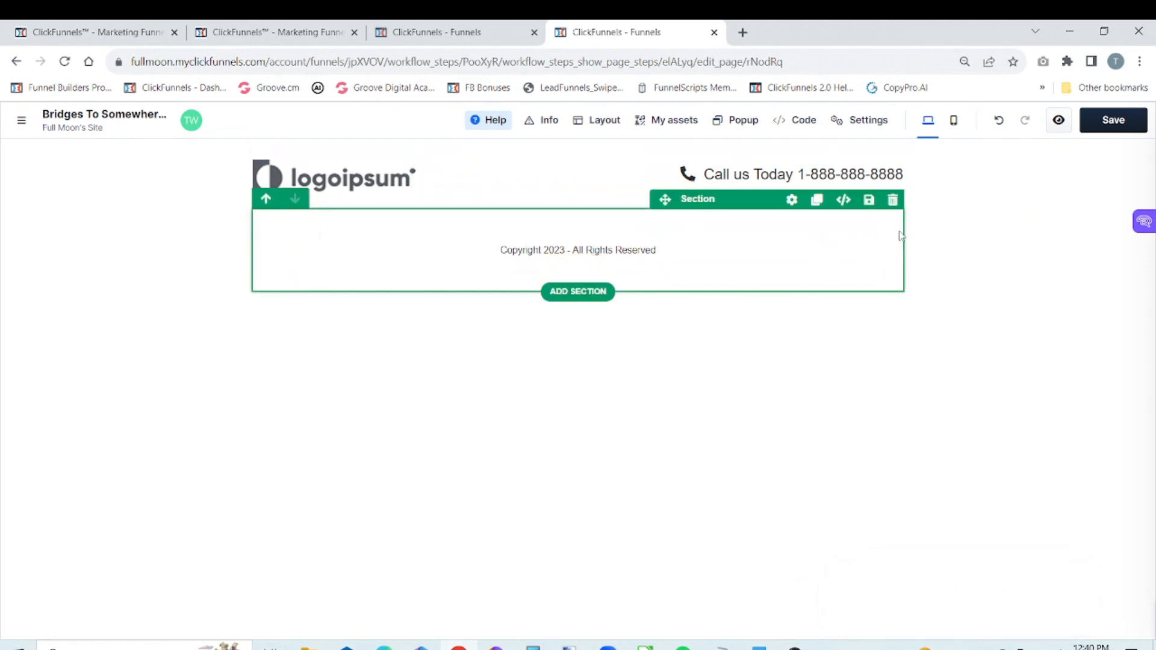
pyautogui.click(892, 204)
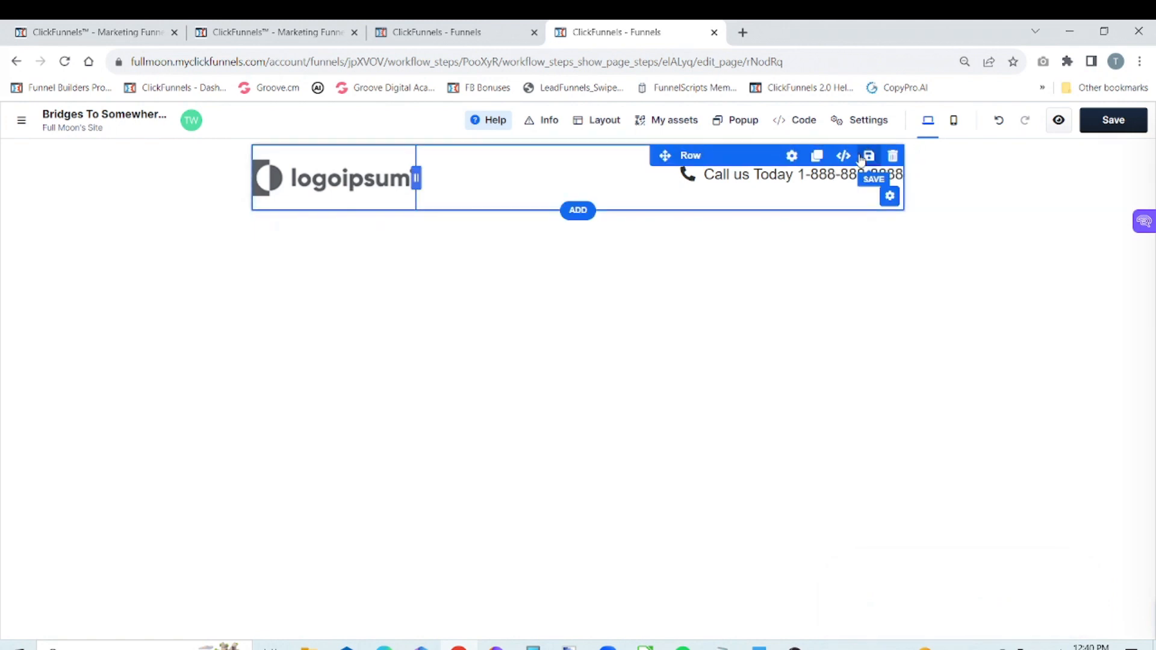
pyautogui.click(891, 157)
pyautogui.click(891, 156)
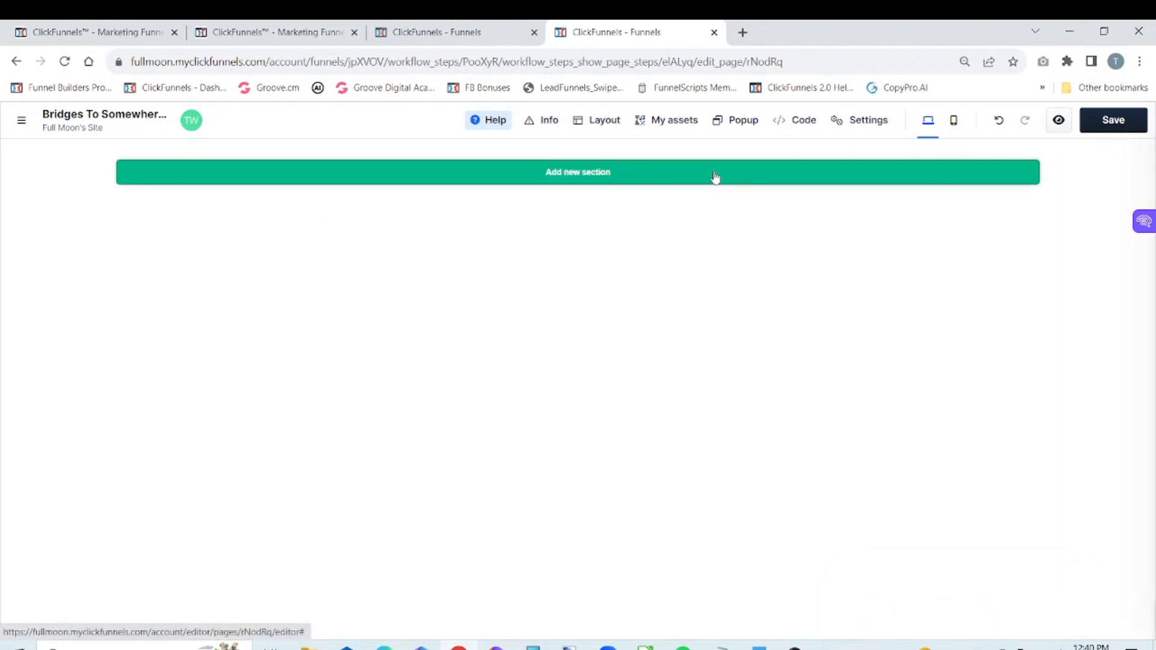
# - Add a blank full-page section containing a one-column row
pyautogui.click(710, 177)
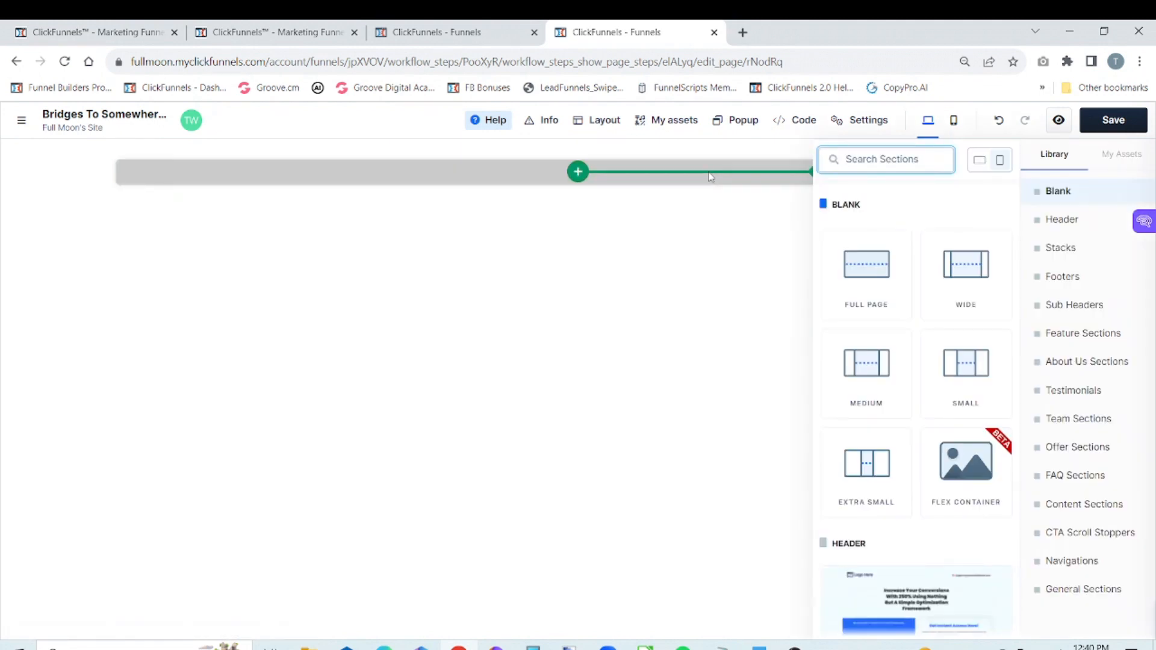
pyautogui.click(863, 286)
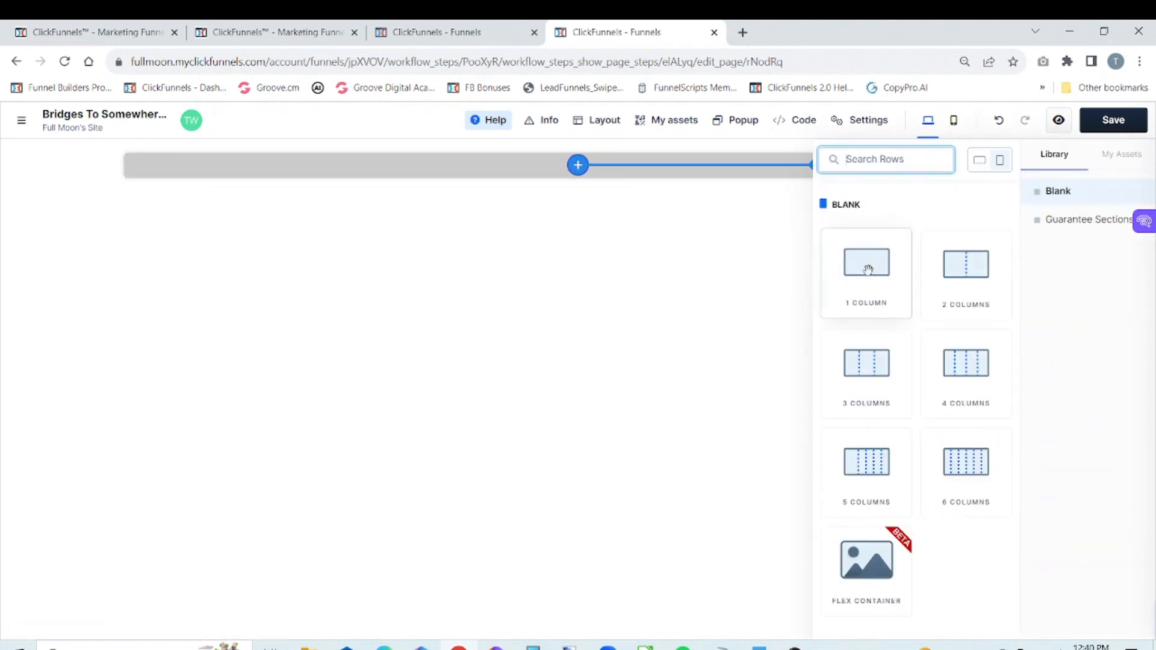
pyautogui.click(868, 269)
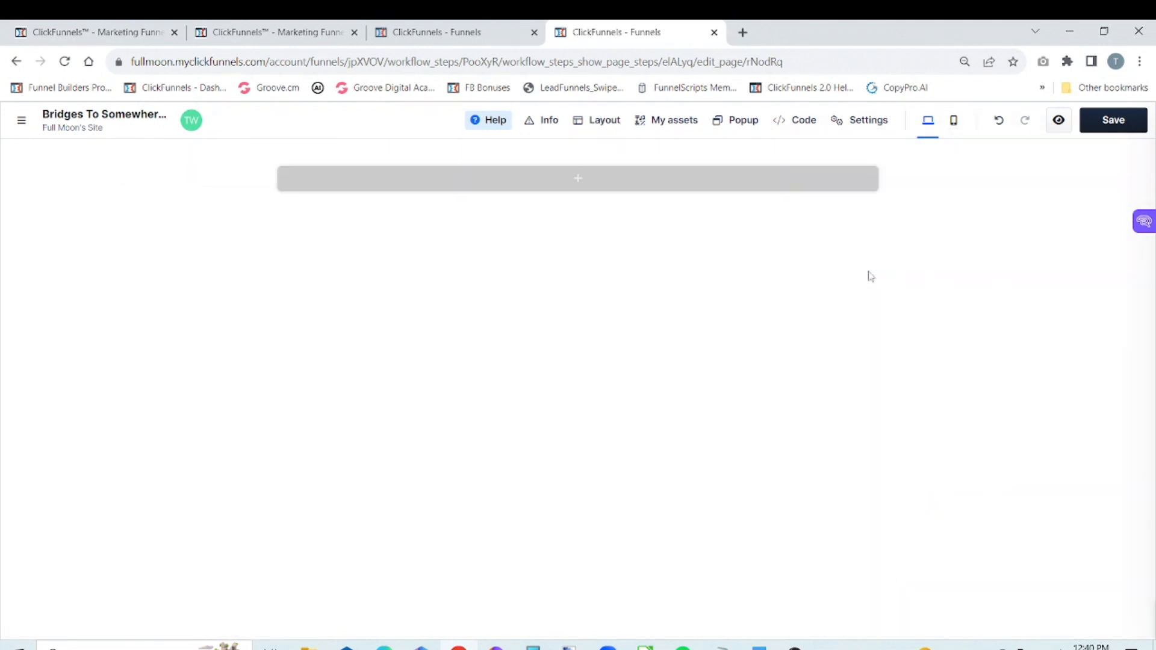
# - Add an image element to the empty row and fill it with the Bridges To Somewhere logo from the image gallery
pyautogui.click(647, 177)
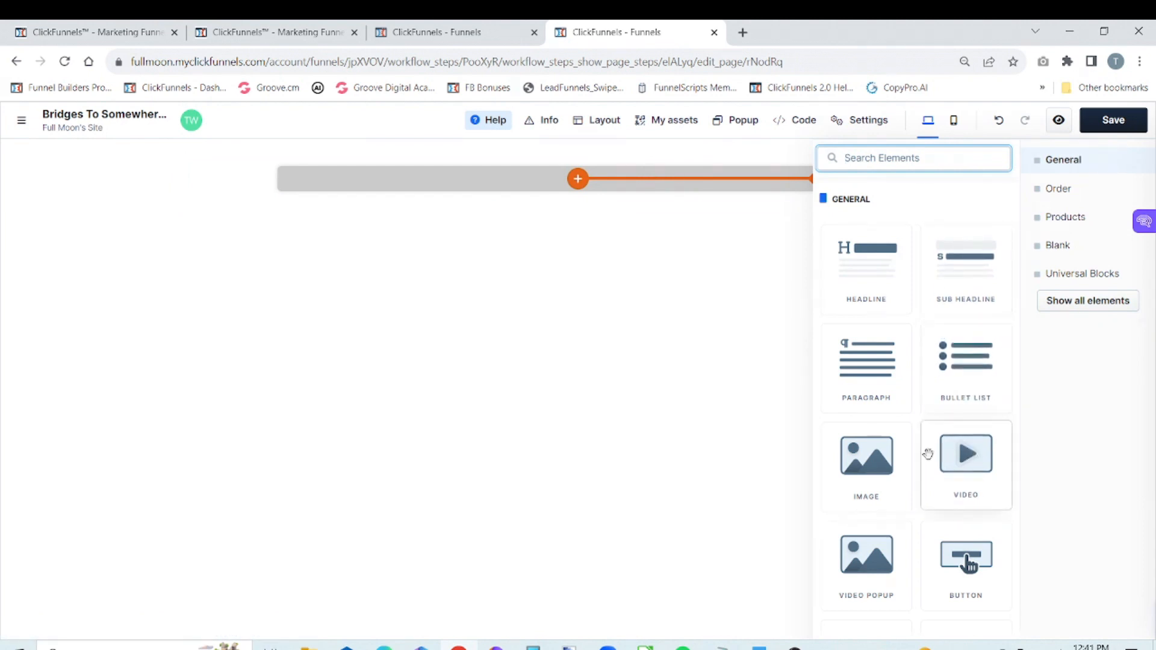
pyautogui.click(876, 447)
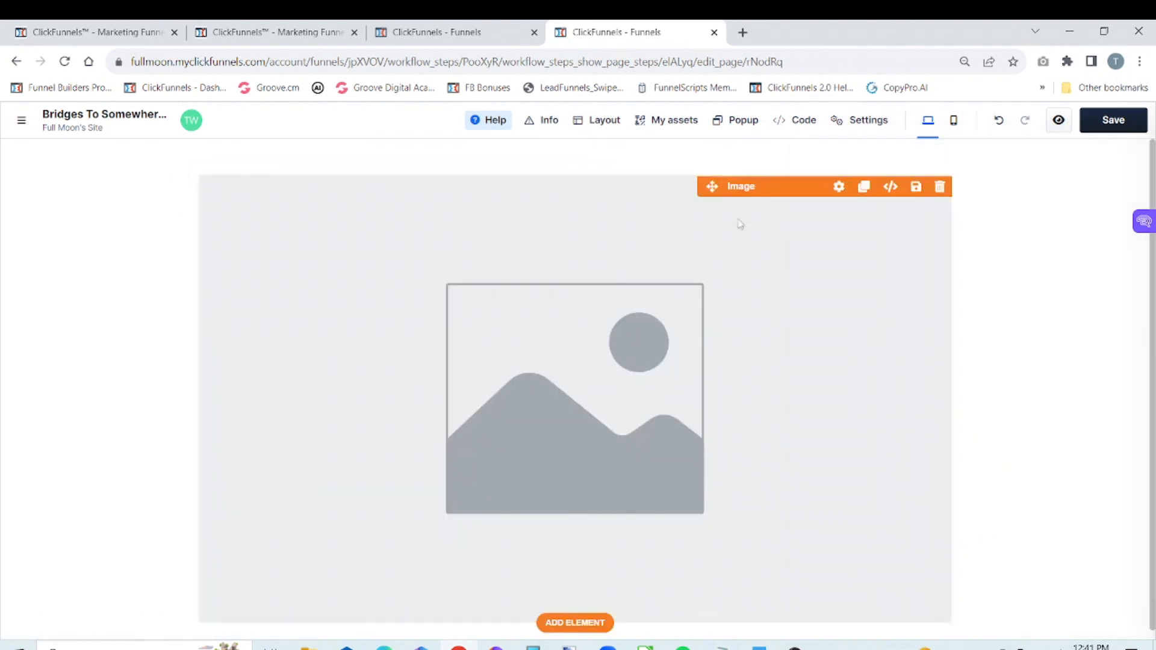
pyautogui.click(841, 187)
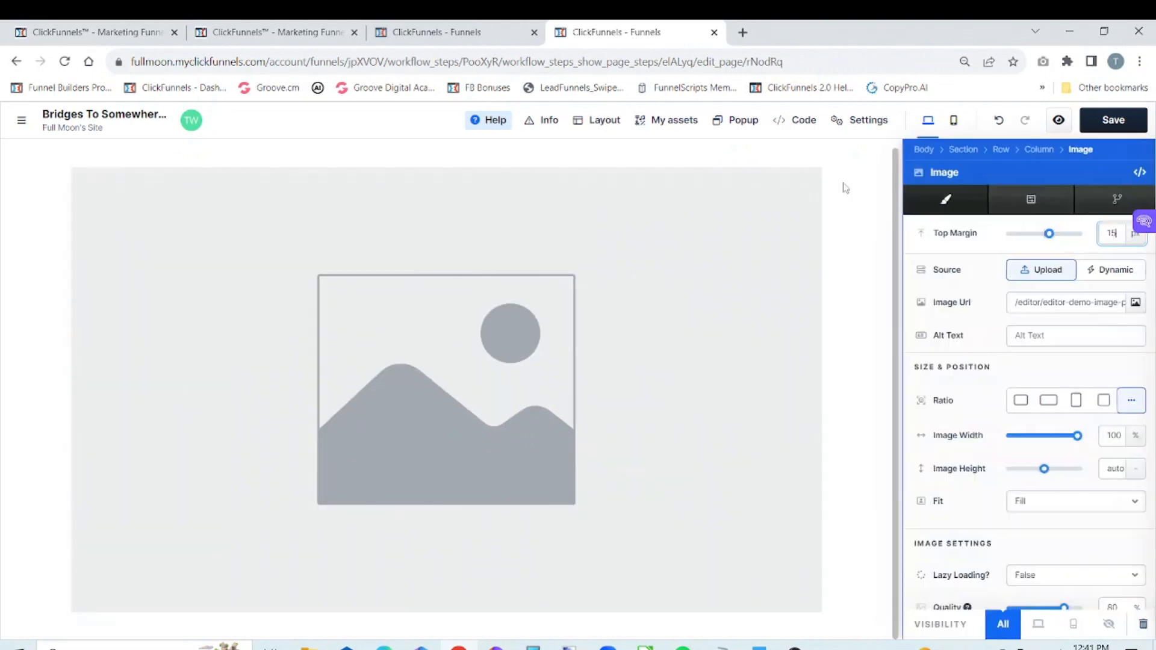
pyautogui.click(1131, 302)
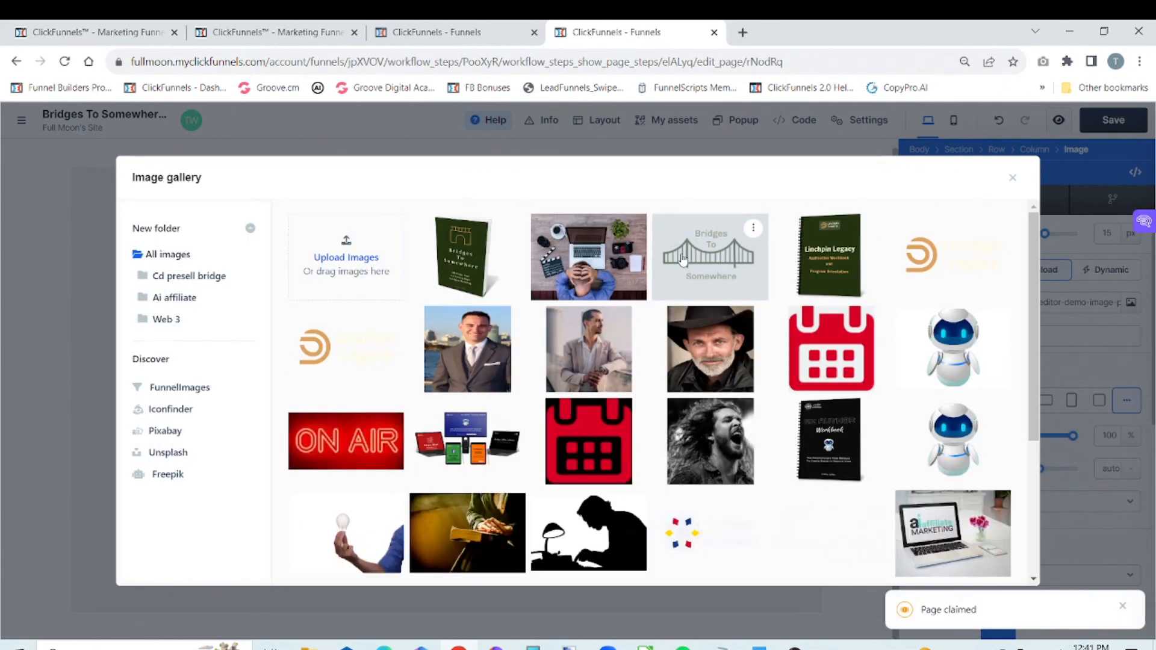
pyautogui.click(680, 259)
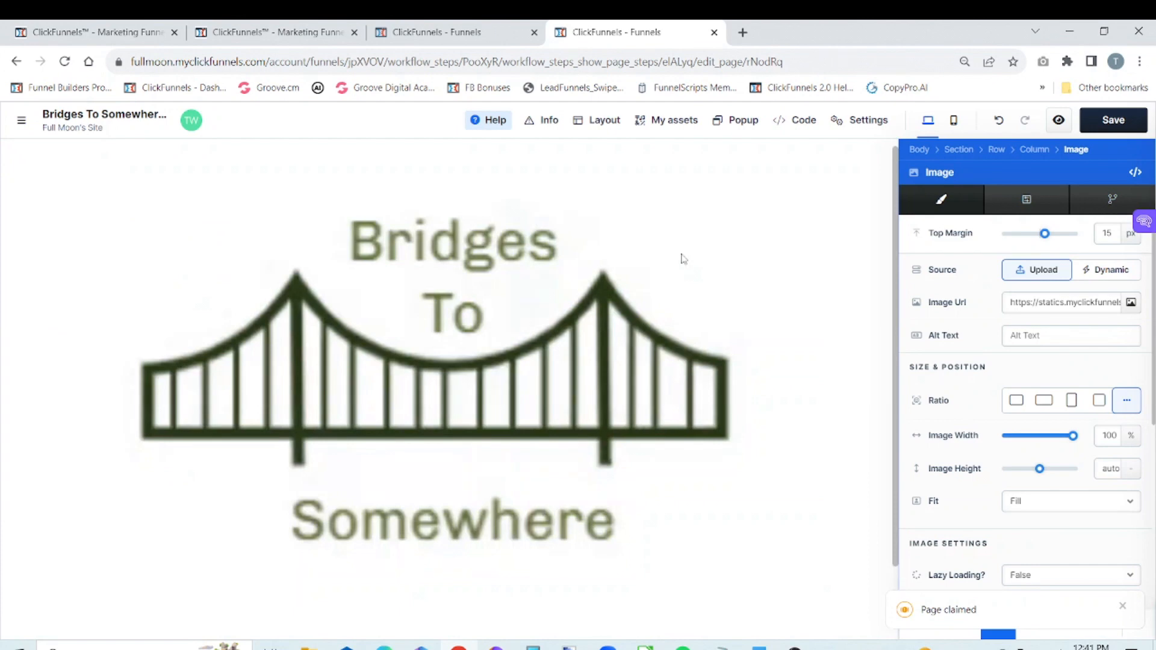
# - Switch the logo's image width to pixels and set it to 200 px
pyautogui.click(1131, 435)
pyautogui.click(1131, 452)
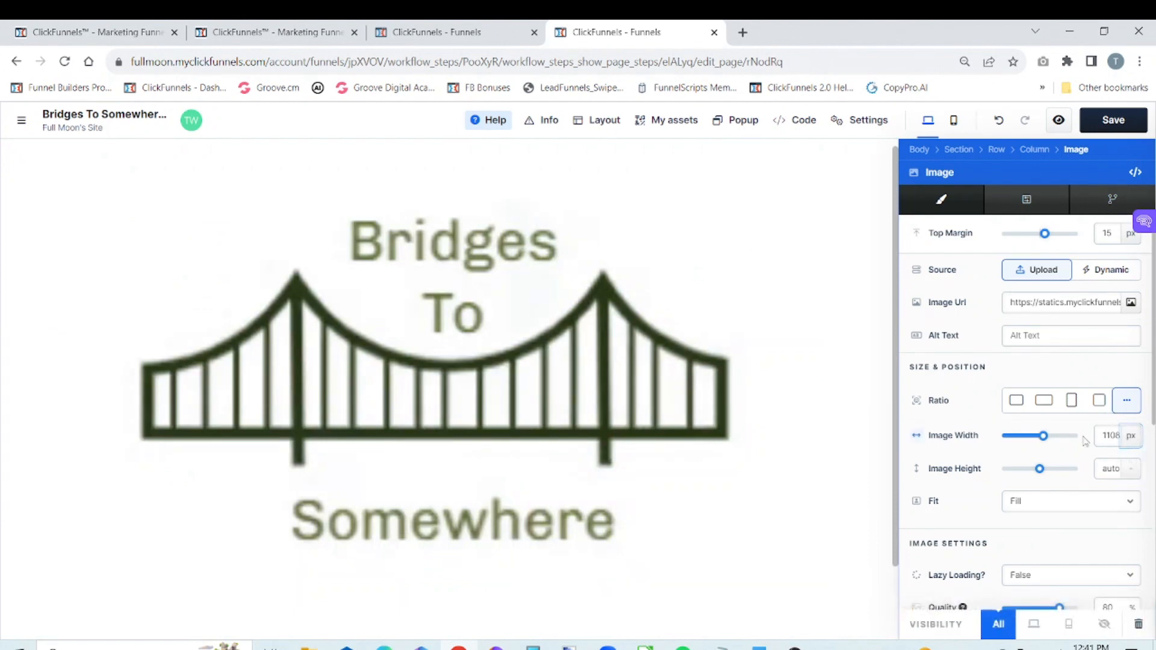
pyautogui.moveTo(1043, 439); pyautogui.dragTo(1015, 441)
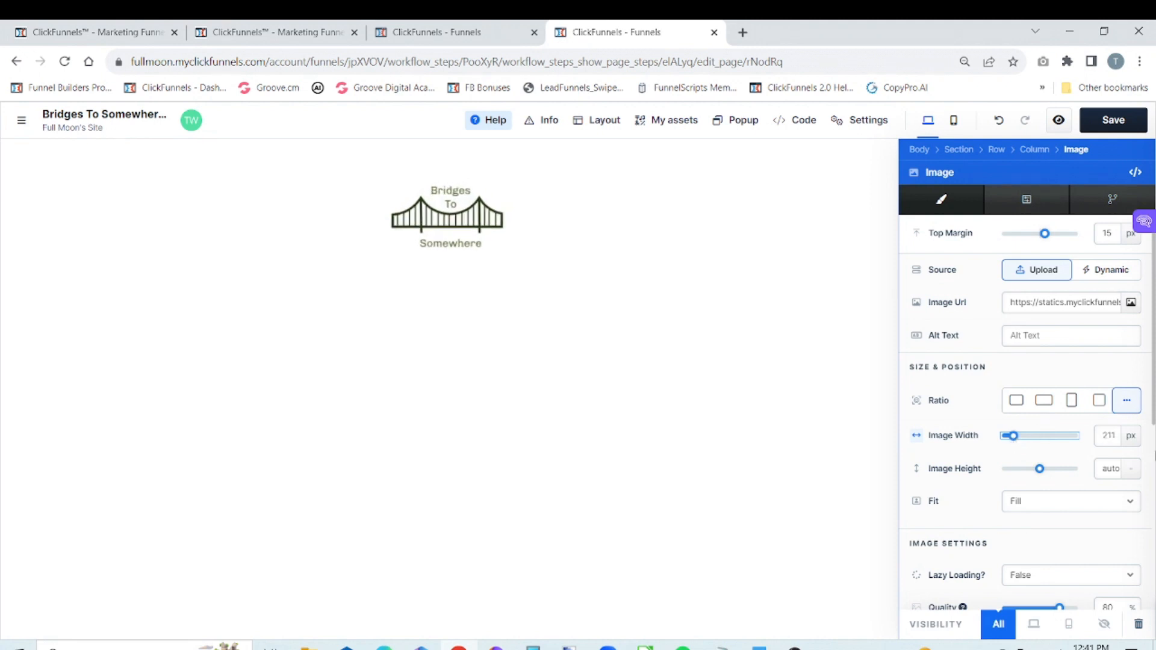
pyautogui.click(1116, 435)
pyautogui.write('00')
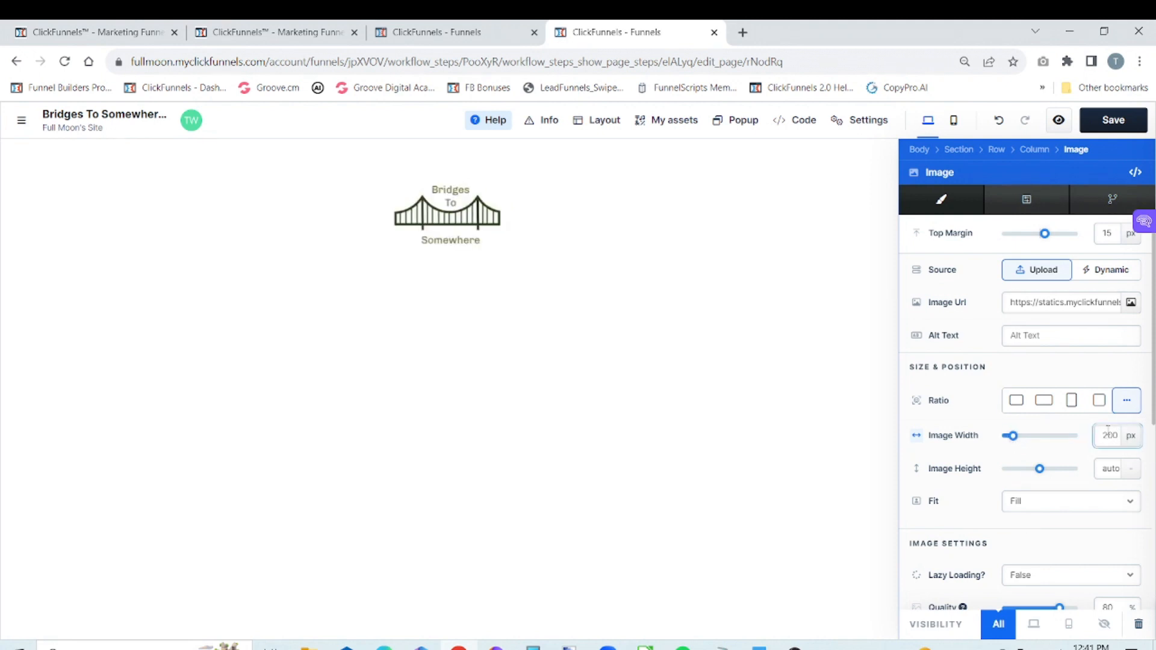
pyautogui.click(786, 379)
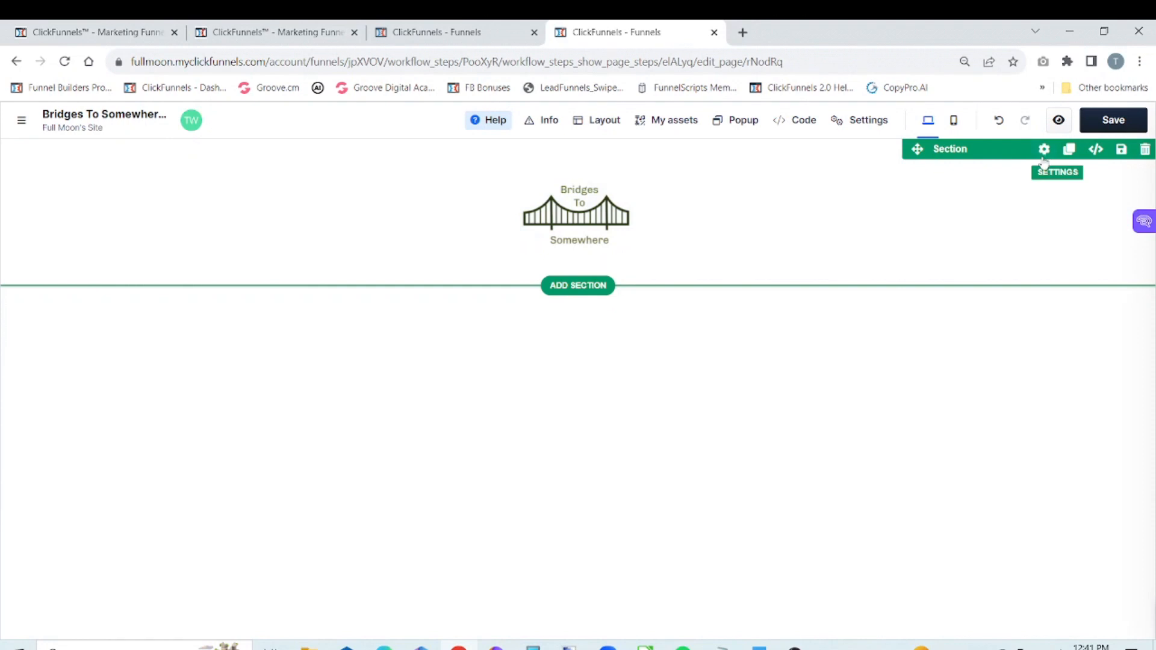
# - Remove the top and bottom padding of the section that holds the logo
pyautogui.click(1040, 151)
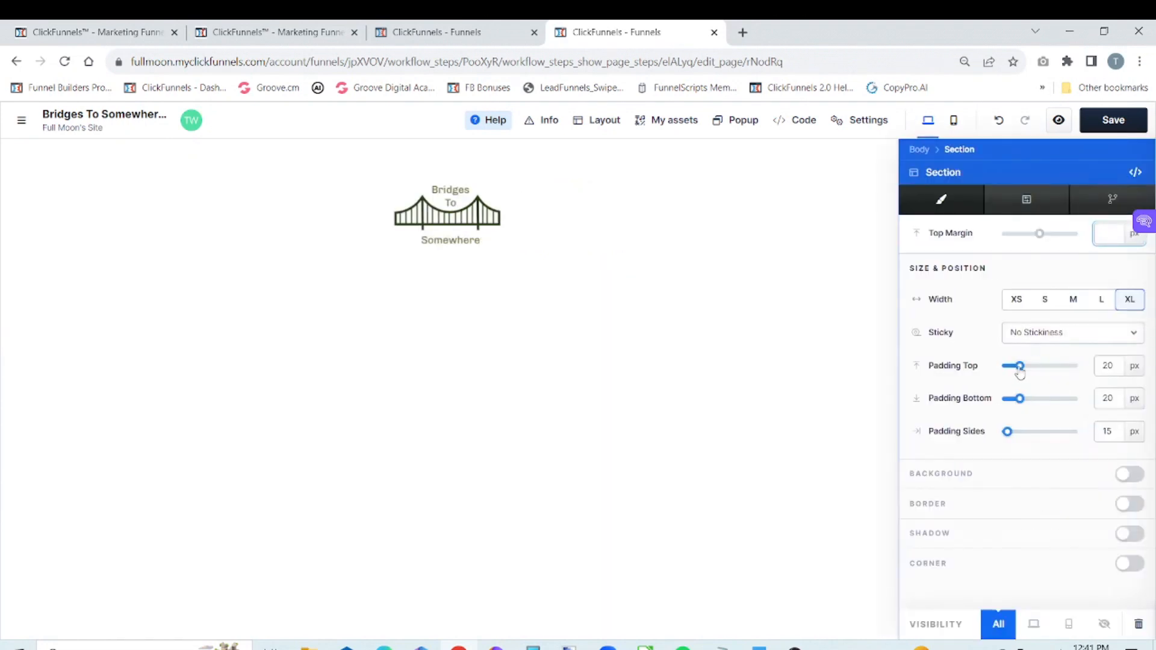
pyautogui.moveTo(1019, 368); pyautogui.dragTo(961, 405)
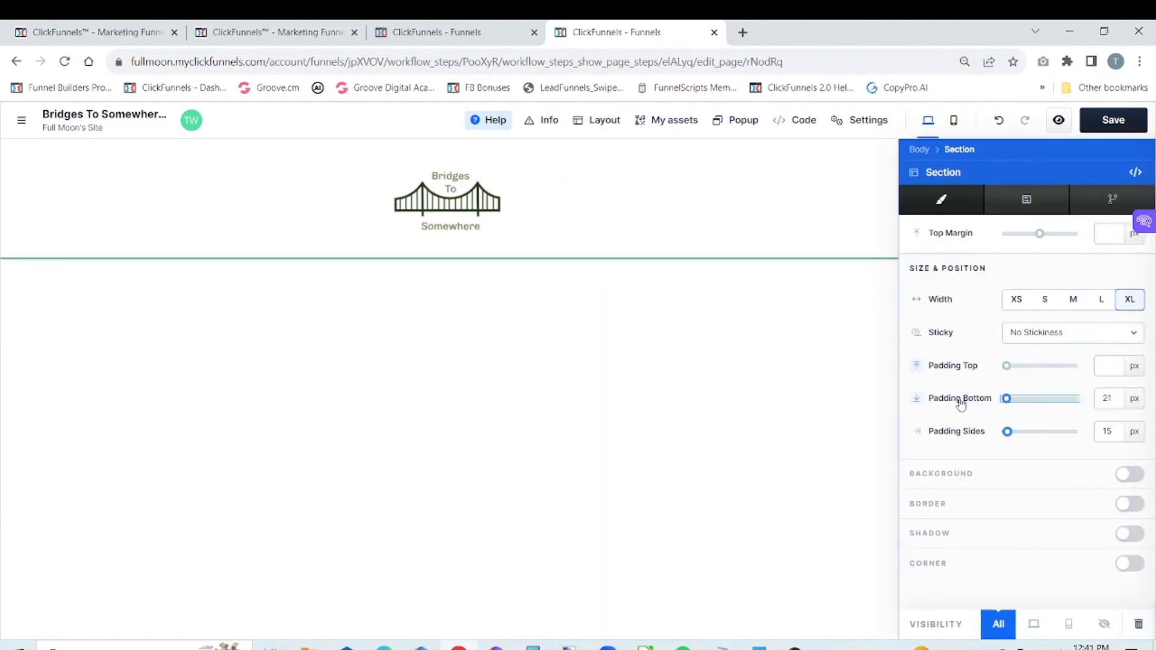
pyautogui.click(802, 338)
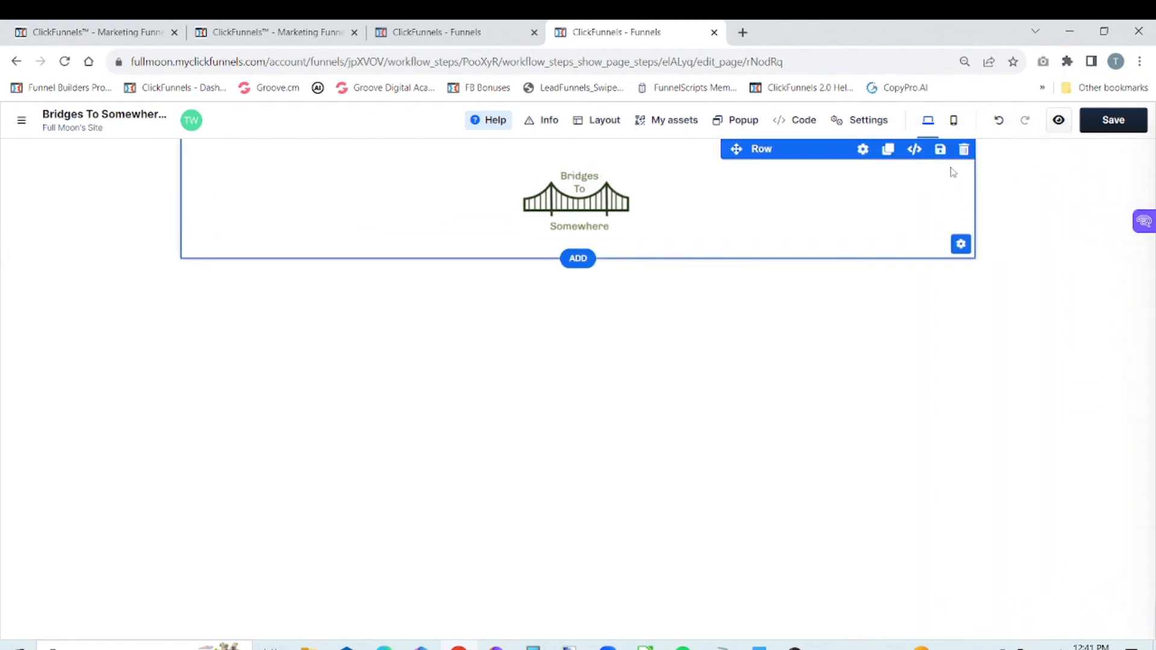
# - Remove the top and bottom padding of the row that holds the logo
pyautogui.click(864, 150)
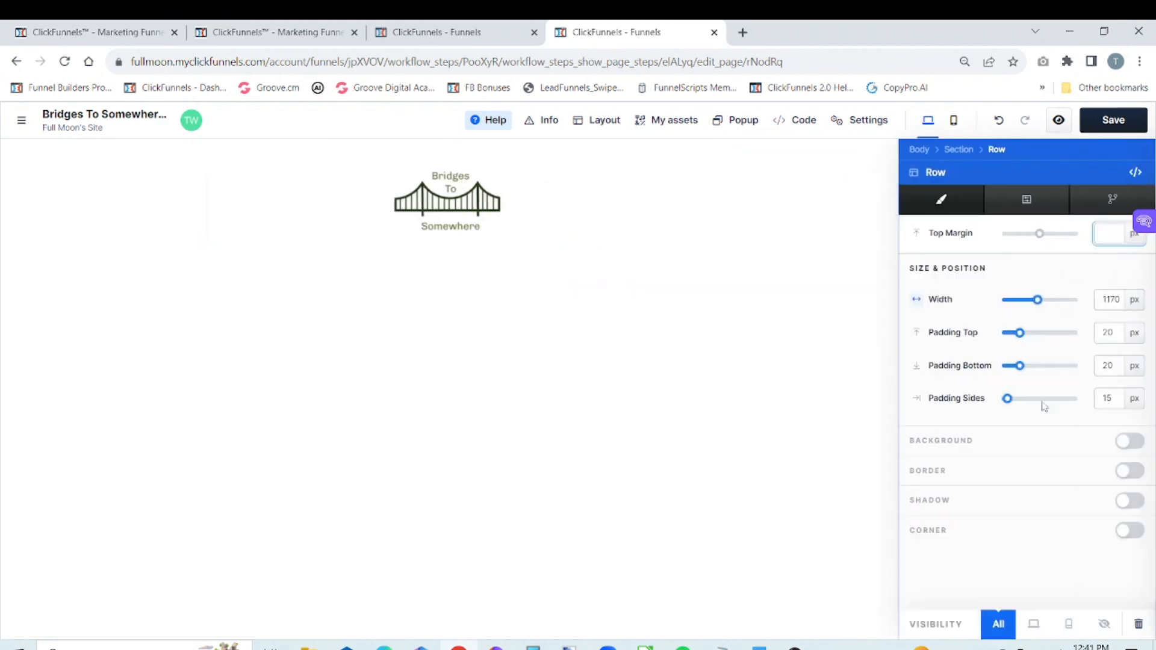
pyautogui.moveTo(1019, 333); pyautogui.dragTo(980, 334)
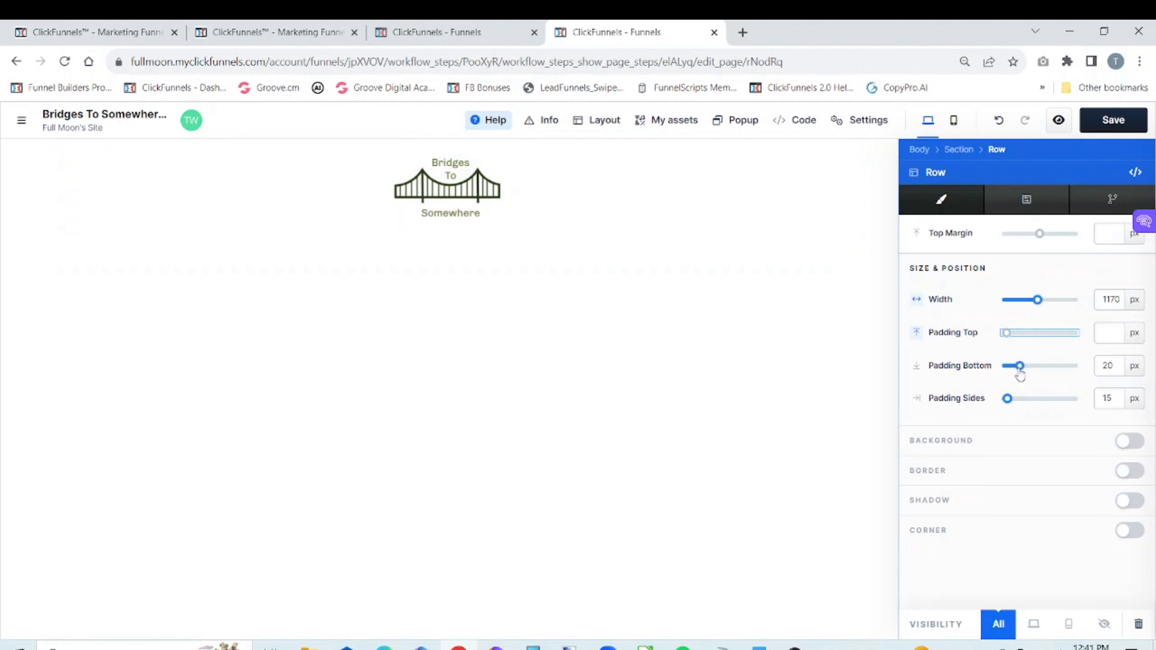
pyautogui.moveTo(1019, 366); pyautogui.dragTo(957, 368)
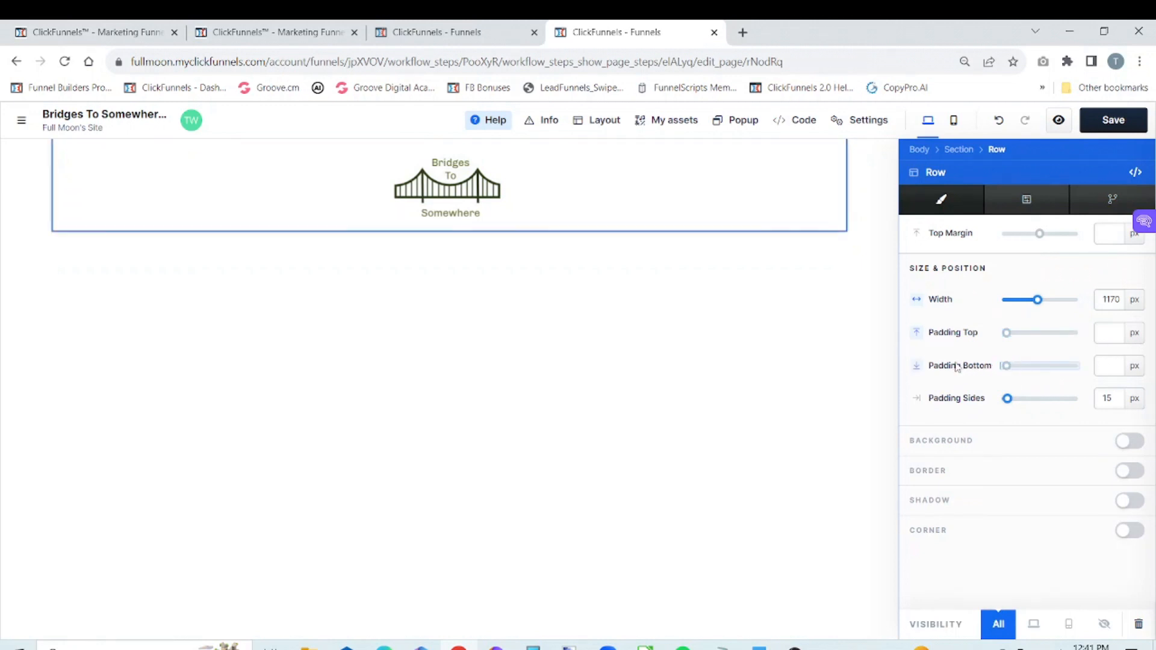
pyautogui.click(817, 363)
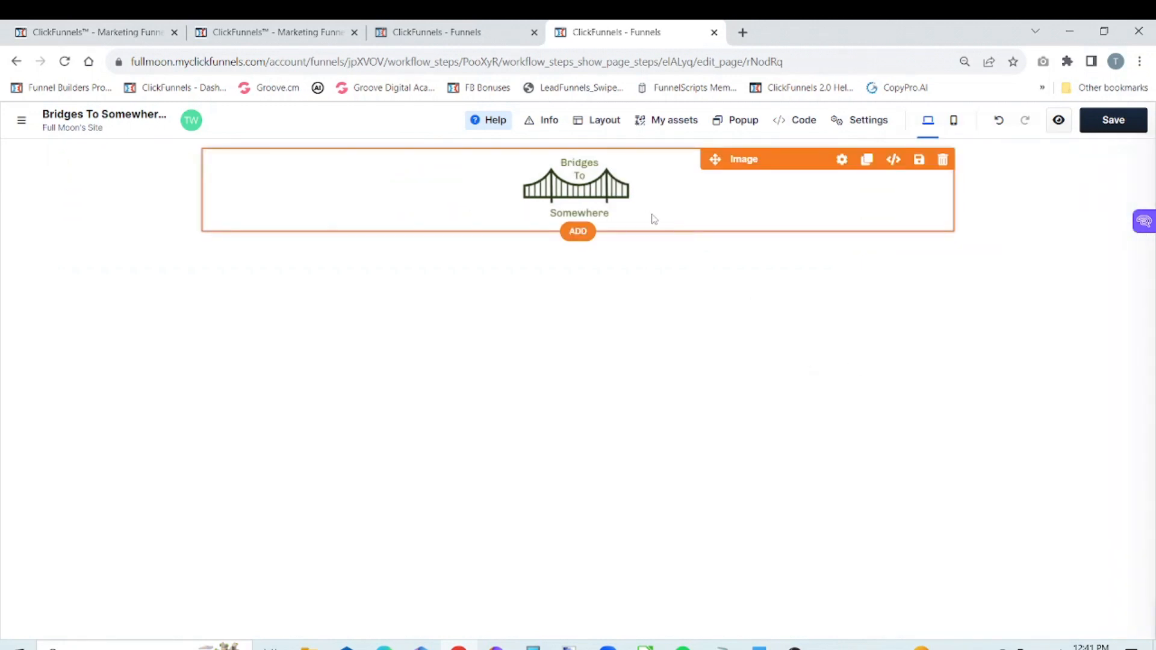
# - Add a second blank full-page section with a one-column row below the logo
pyautogui.click(579, 231)
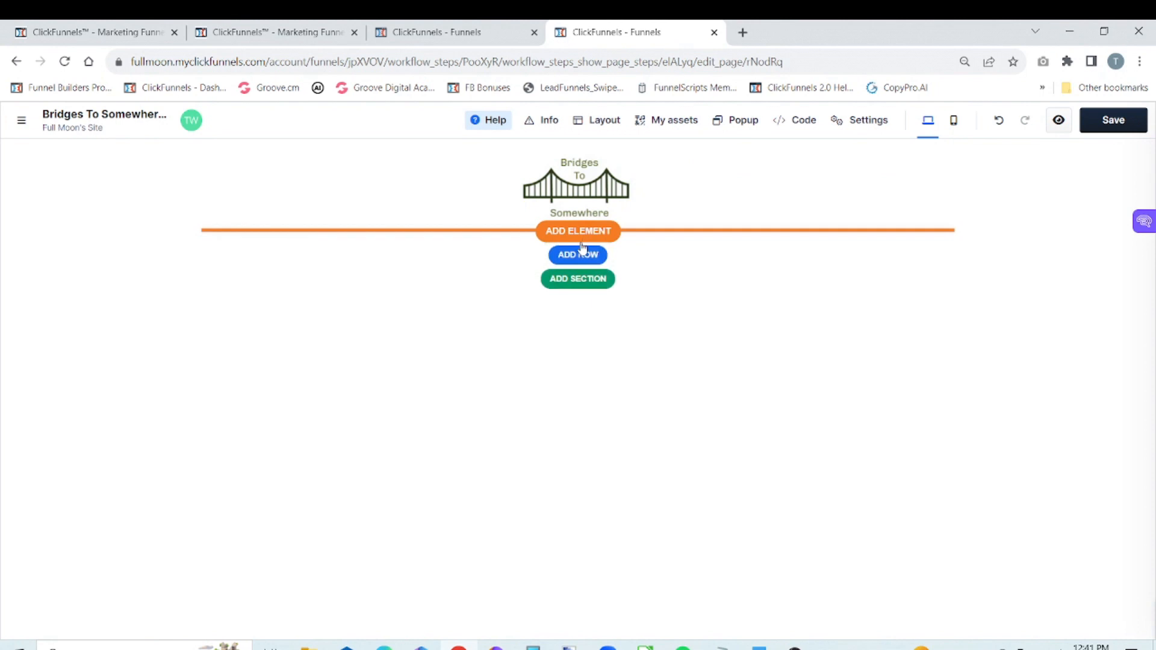
pyautogui.click(582, 280)
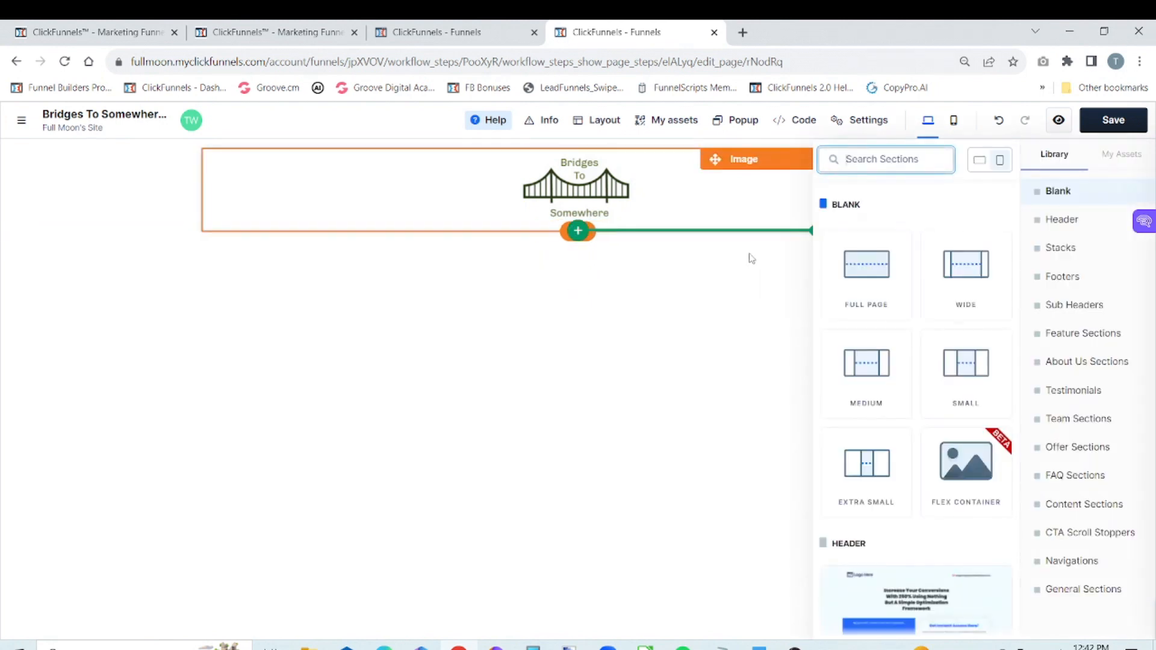
pyautogui.click(869, 264)
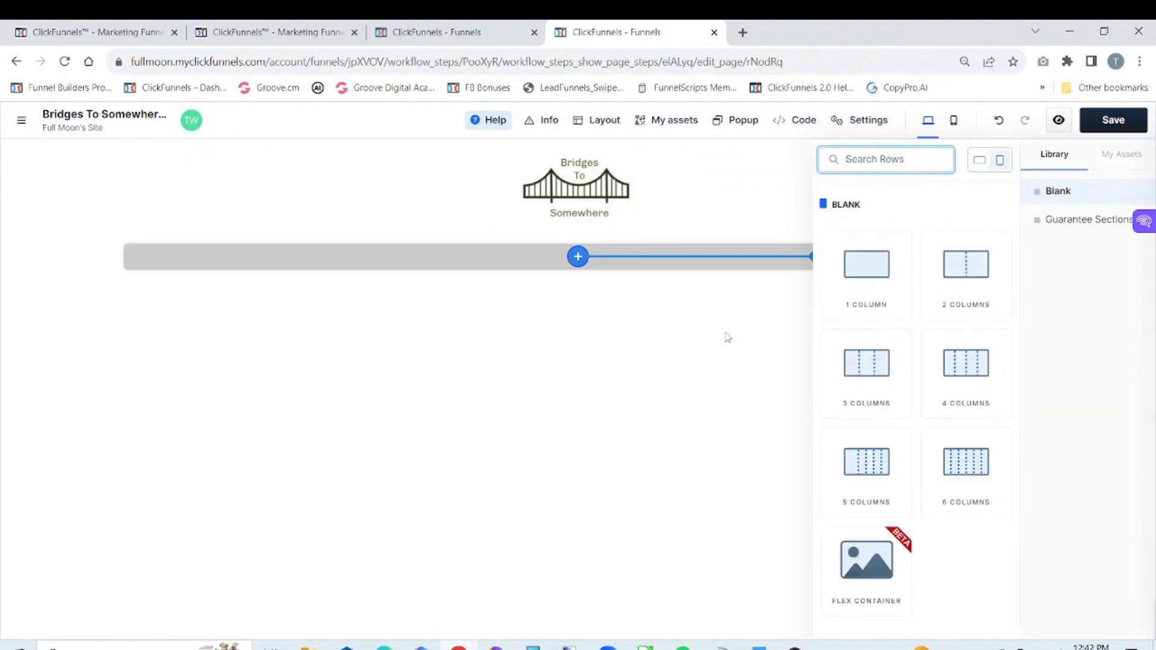
pyautogui.click(867, 265)
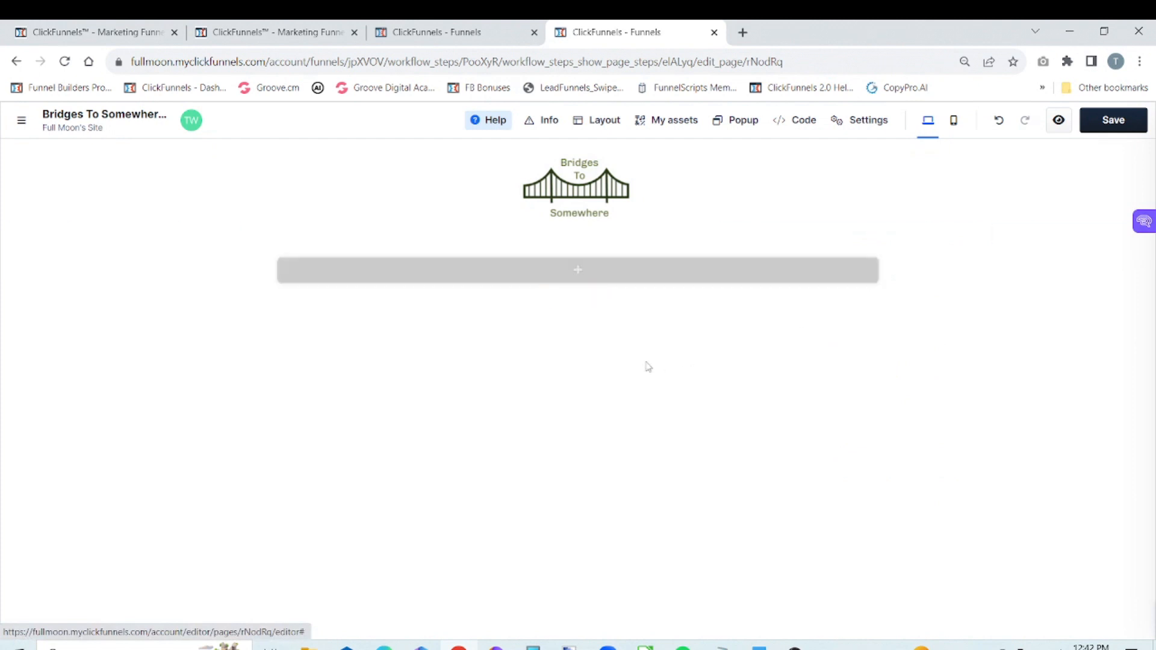
# - Open the Bridges To Somewhere V1 funnel's thank-you page in the editor and hide the funnel overview beside it
pyautogui.click(434, 36)
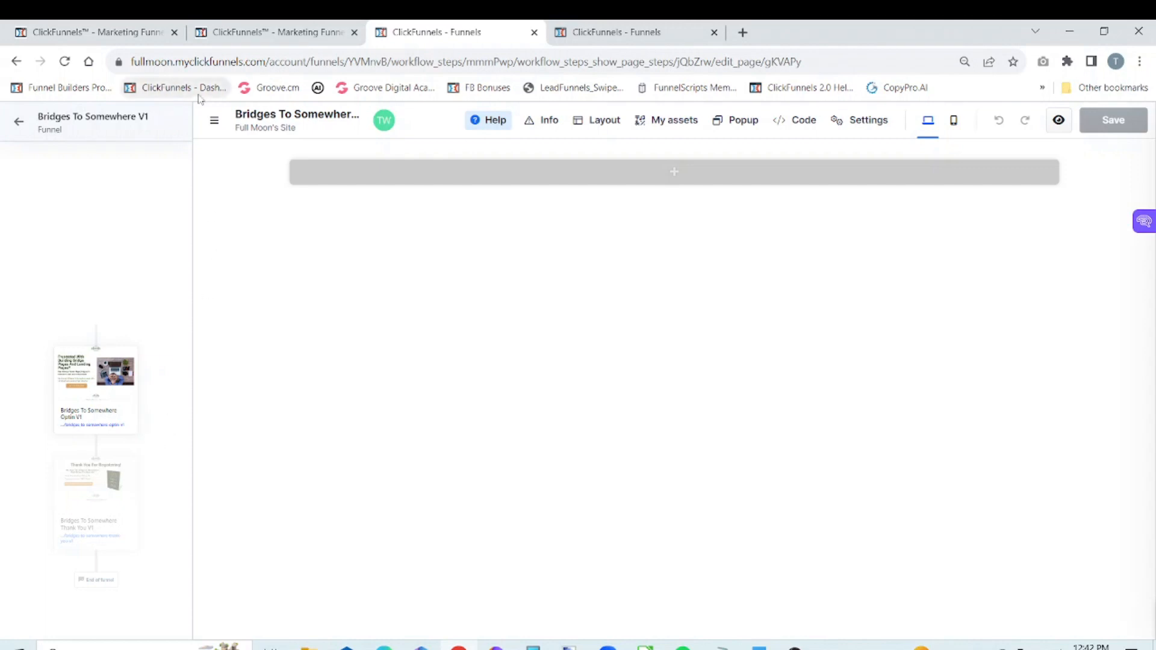
pyautogui.click(19, 125)
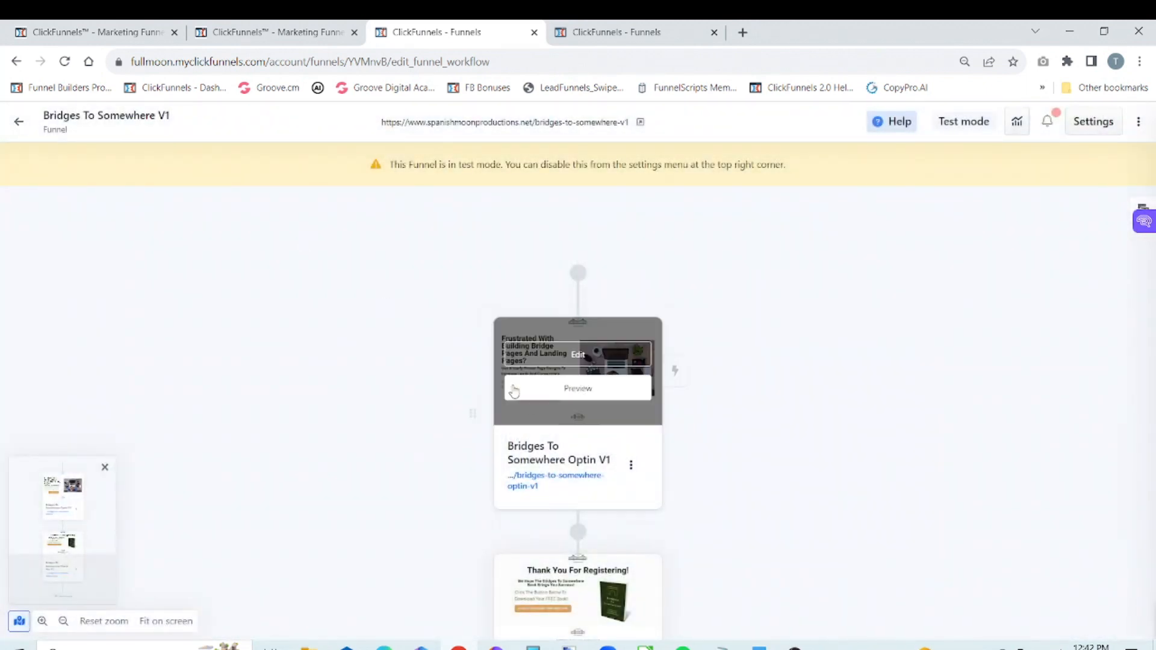
pyautogui.click(593, 598)
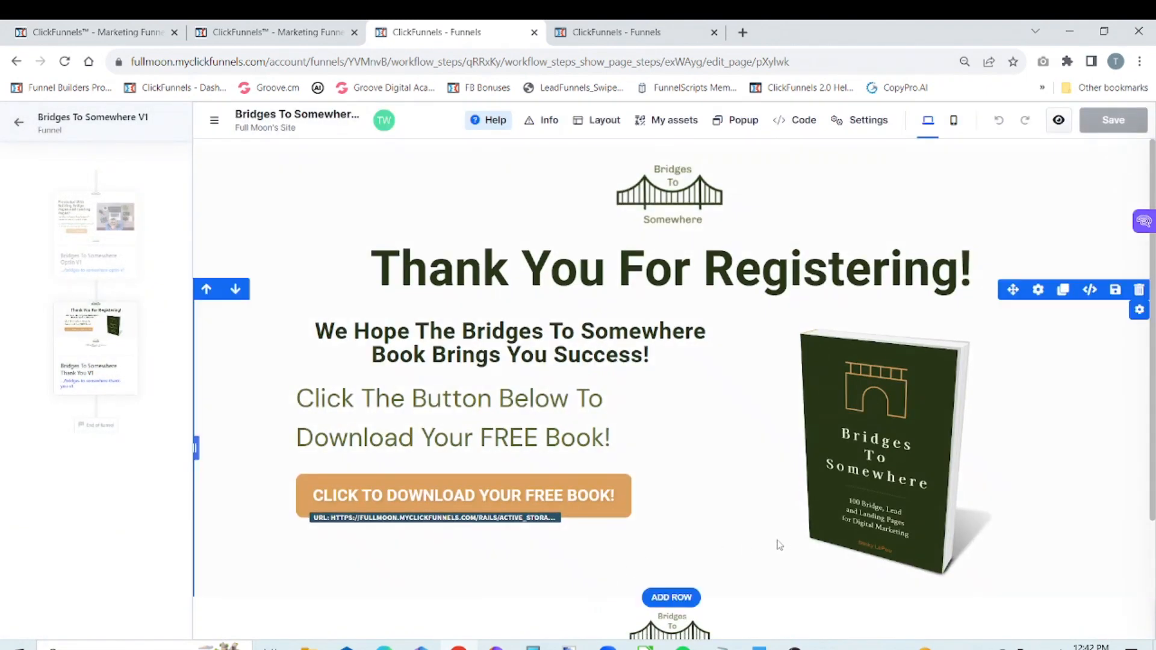
pyautogui.click(214, 121)
# - Return to the new thank-you page and add a headline element in the empty row below the logo
pyautogui.click(607, 29)
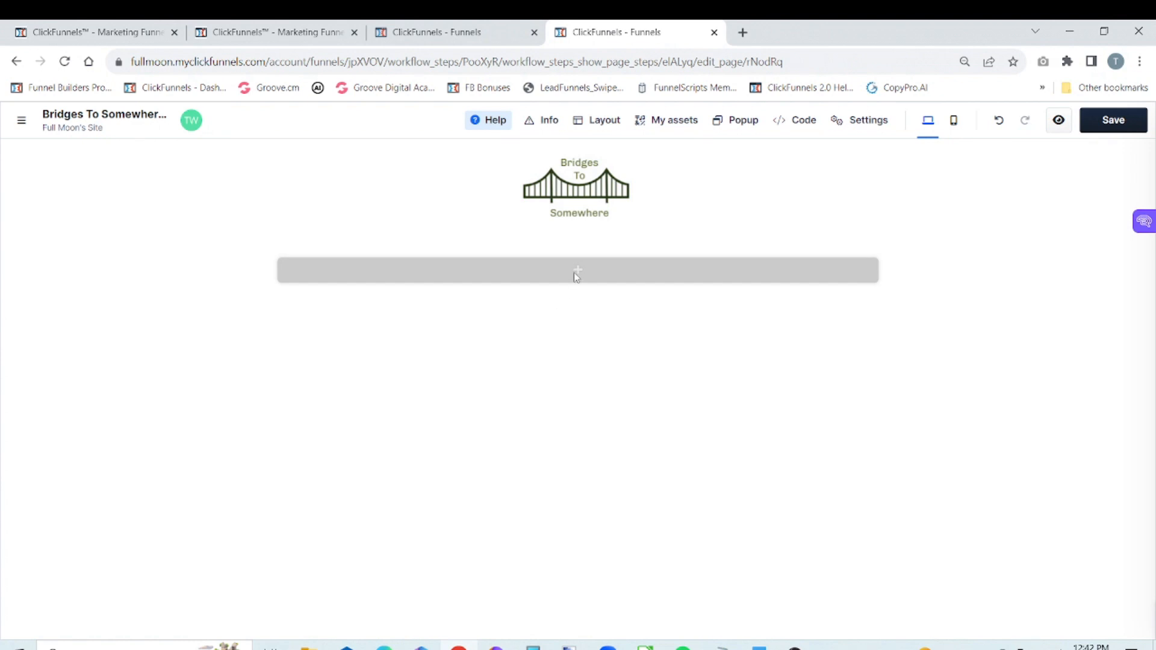
pyautogui.click(577, 272)
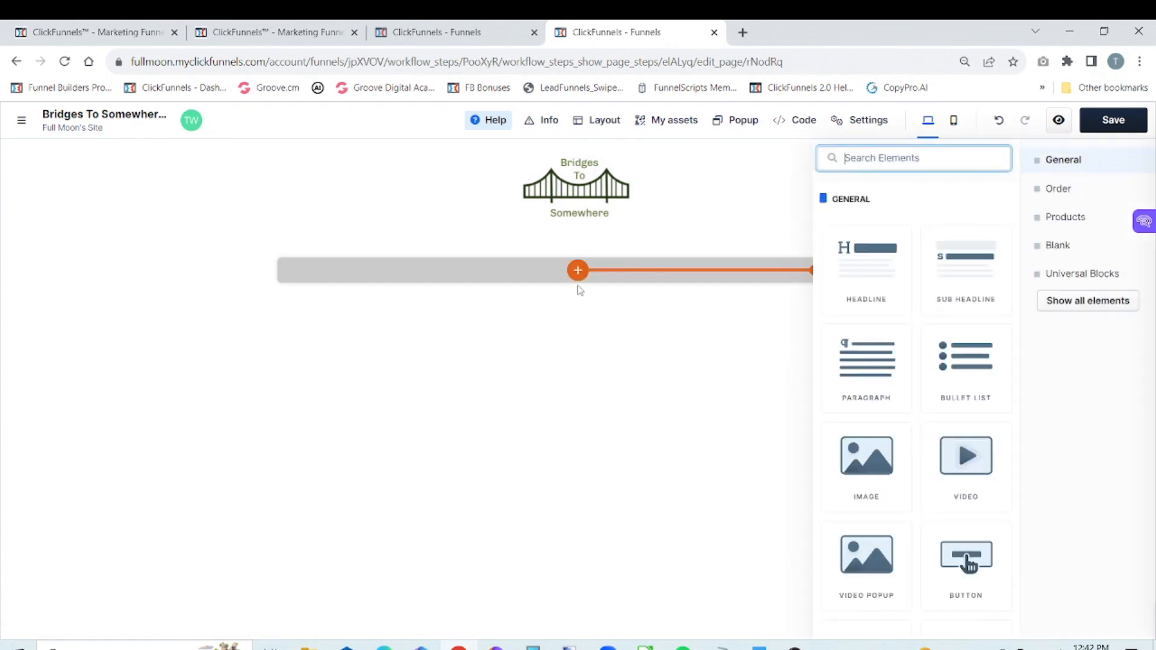
pyautogui.click(846, 253)
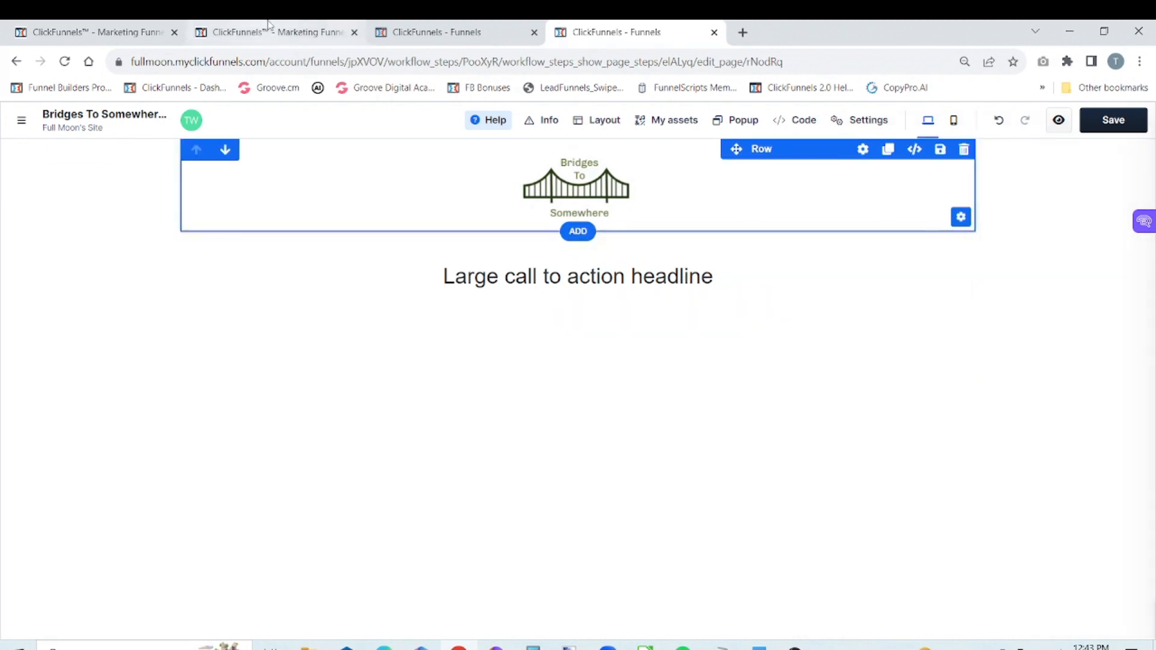
# - Copy the headline text "Thank You For Registering!" from the V1 thank-you page
pyautogui.click(437, 33)
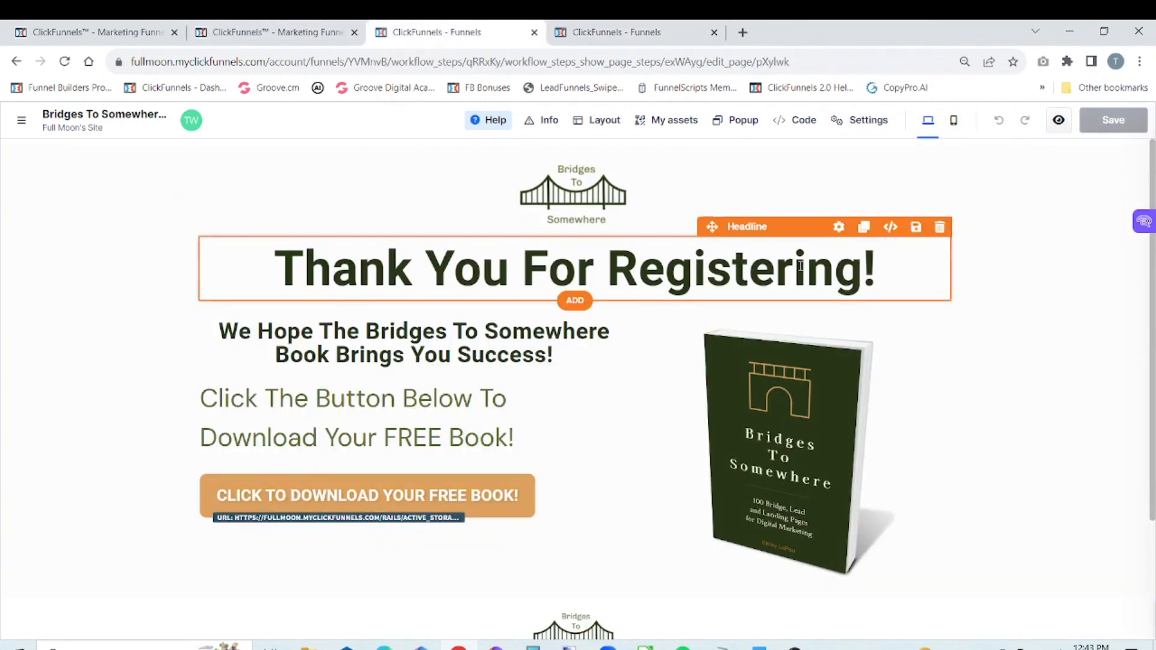
pyautogui.click(879, 274)
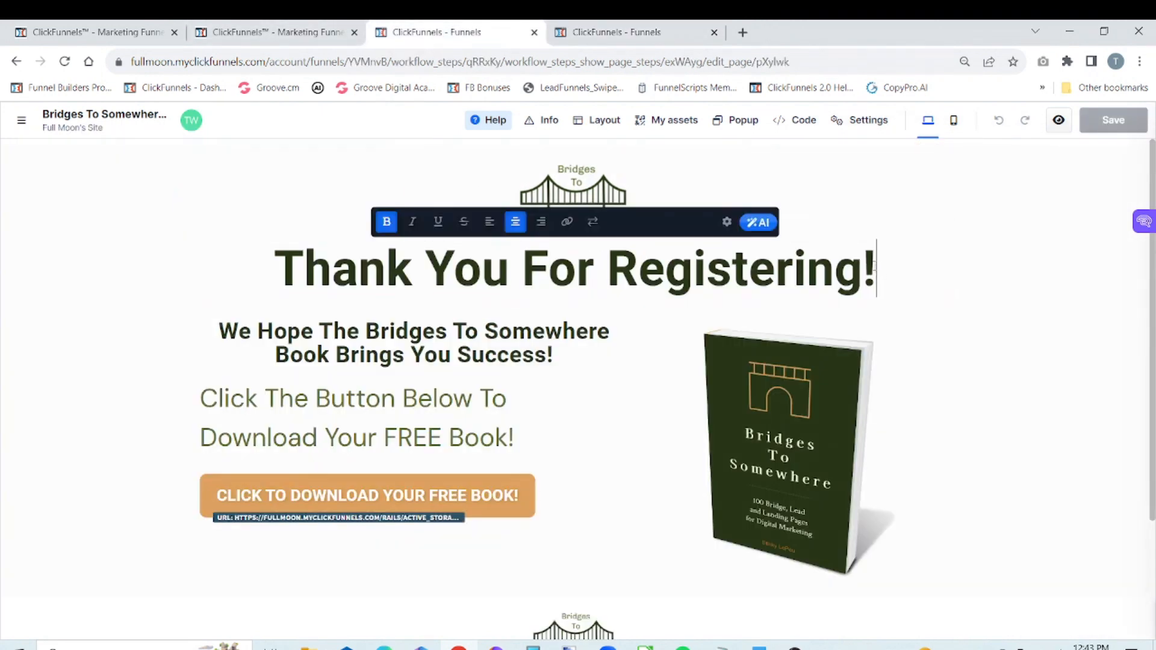
pyautogui.moveTo(876, 271); pyautogui.dragTo(280, 241)
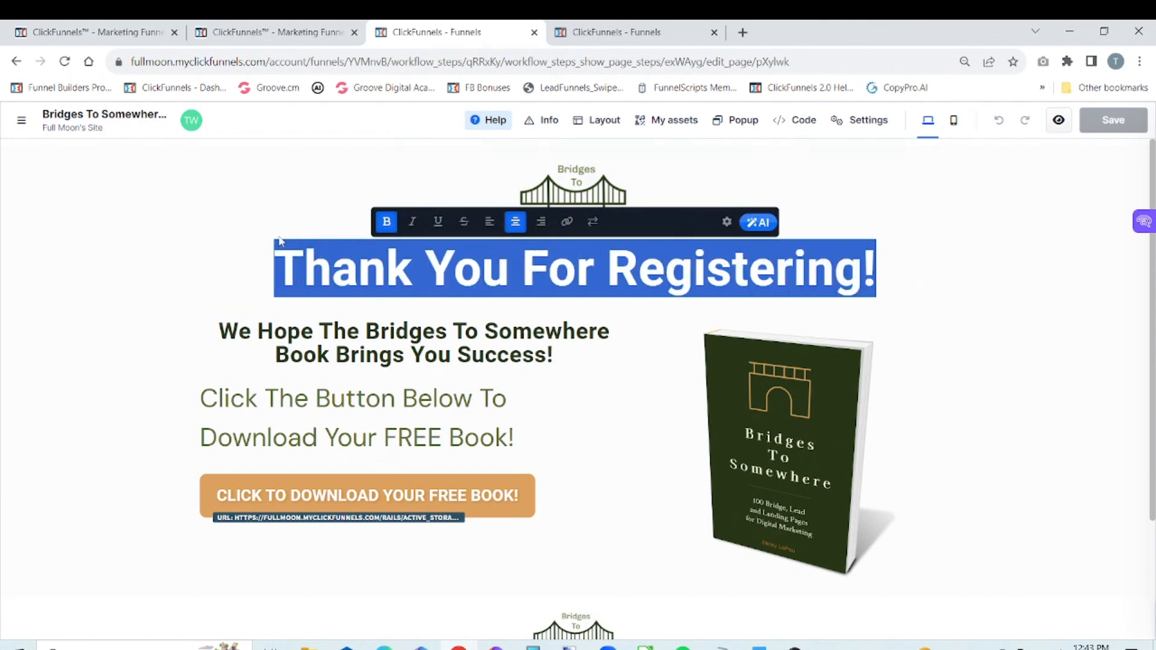
pyautogui.rightClick(294, 251)
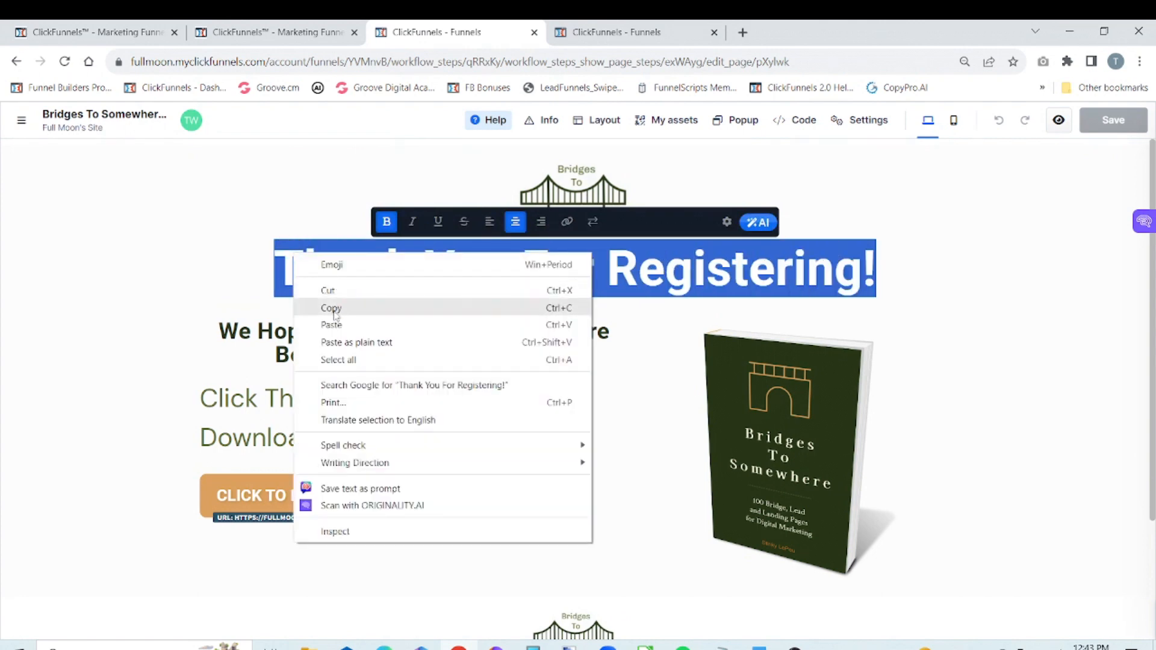
pyautogui.click(335, 305)
# - Replace the placeholder headline on the new page with the copied text "Thank You For Registering!"
pyautogui.click(646, 27)
pyautogui.click(722, 277)
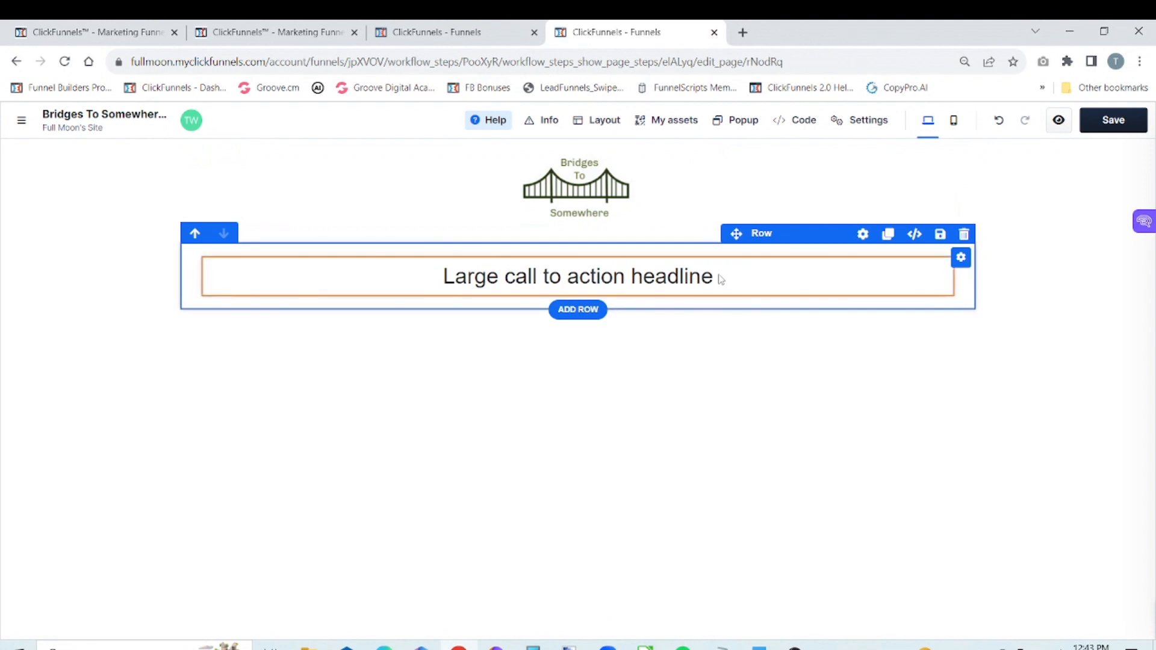
pyautogui.press('BackSpace')
pyautogui.press('BackSpace')
pyautogui.press('BackSpace')
pyautogui.press('BackSpace')
pyautogui.press('BackSpace')
pyautogui.press('BackSpace')
pyautogui.press('BackSpace')
pyautogui.press('BackSpace')
pyautogui.press('BackSpace')
pyautogui.press('BackSpace')
pyautogui.press('BackSpace')
pyautogui.press('BackSpace')
pyautogui.press('BackSpace')
pyautogui.press('BackSpace')
pyautogui.press('BackSpace')
pyautogui.press('BackSpace')
pyautogui.press('BackSpace')
pyautogui.press('BackSpace')
pyautogui.press('BackSpace')
pyautogui.press('BackSpace')
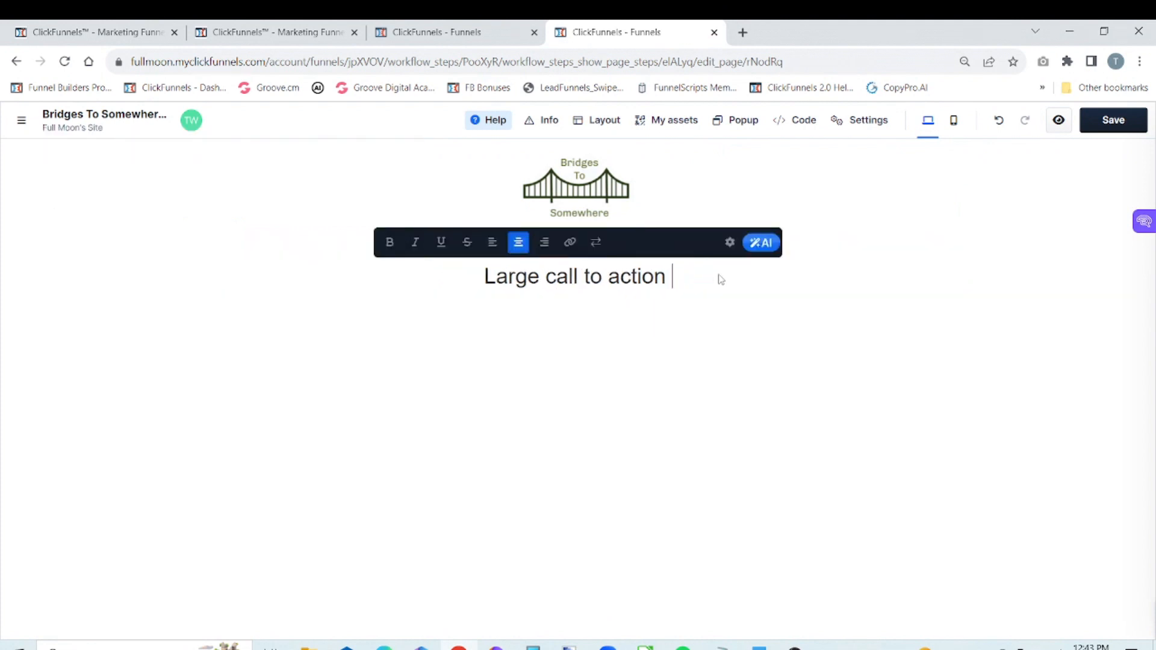
pyautogui.hotkey('ctrl', 'v')
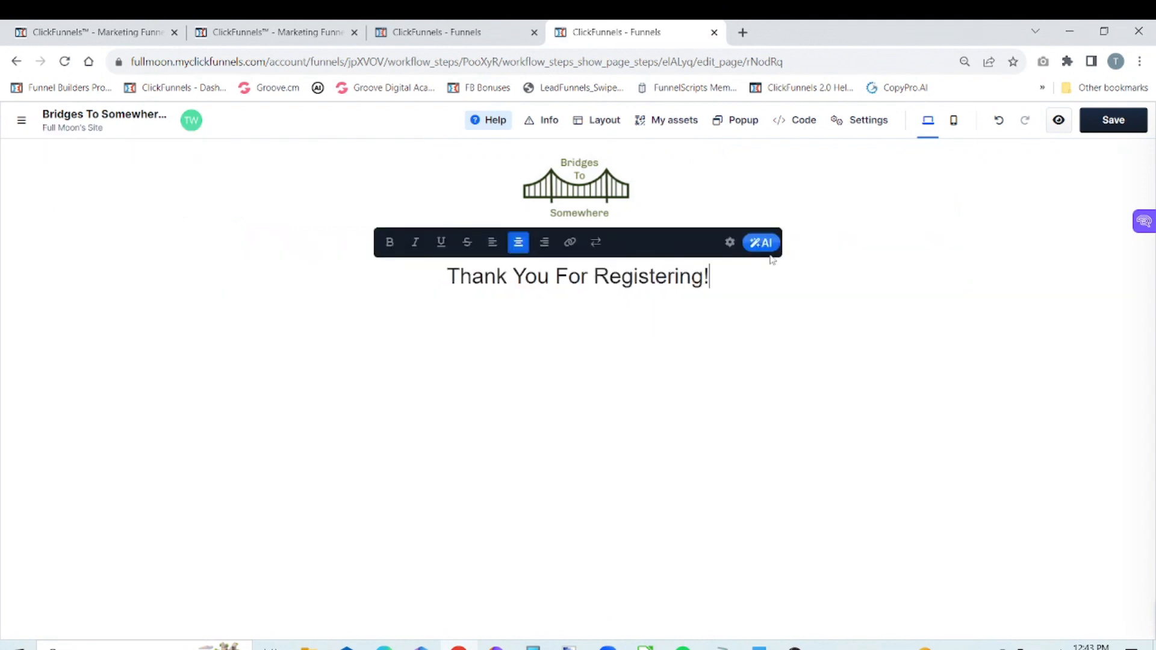
# - Switch to the Bridges To Somewhere Style notes in Notepad and copy the Pine Tree hex code #283618
pyautogui.hotkey('alt', 'Tab')
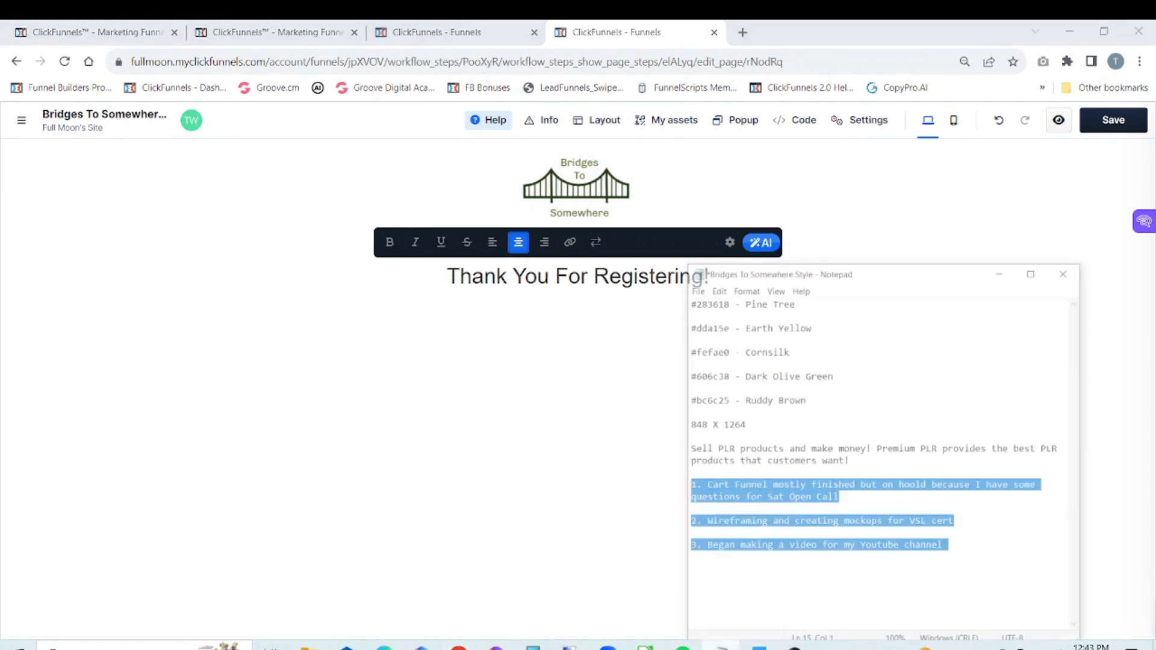
pyautogui.click(863, 278)
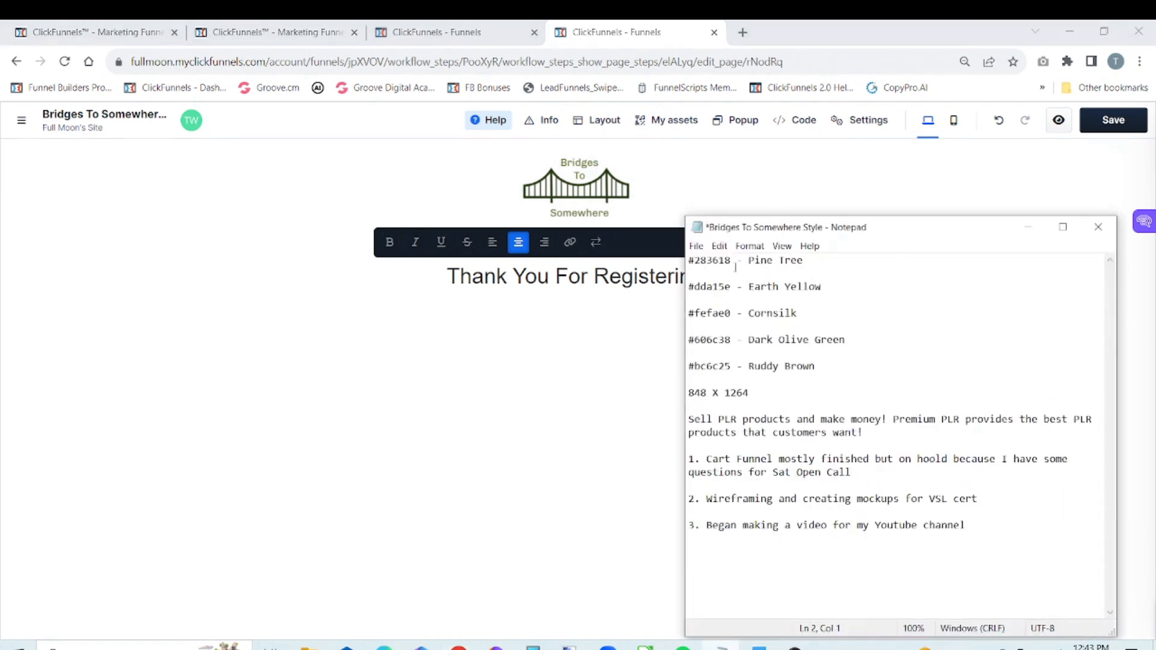
pyautogui.hotkey('shift', 'Left')
pyautogui.hotkey('shift', 'Left')
pyautogui.hotkey('shift', 'Left')
pyautogui.hotkey('shift', 'Left')
pyautogui.hotkey('shift', 'Left')
pyautogui.moveTo(730, 261); pyautogui.dragTo(690, 260)
pyautogui.rightClick(701, 259)
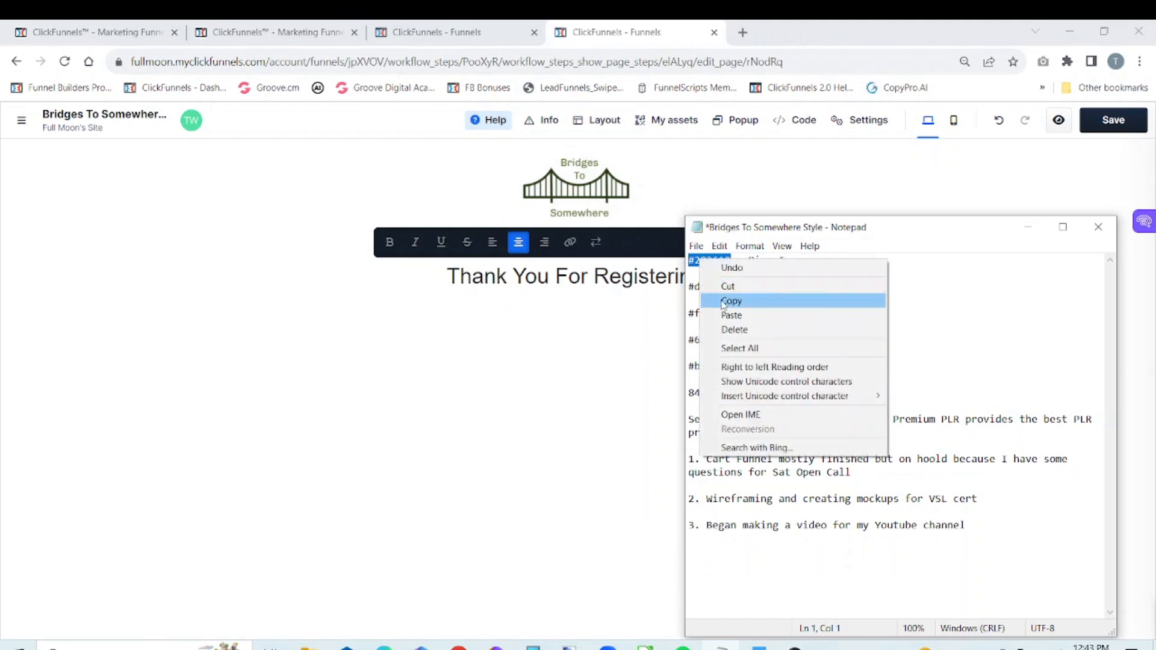
pyautogui.click(732, 300)
pyautogui.click(1029, 232)
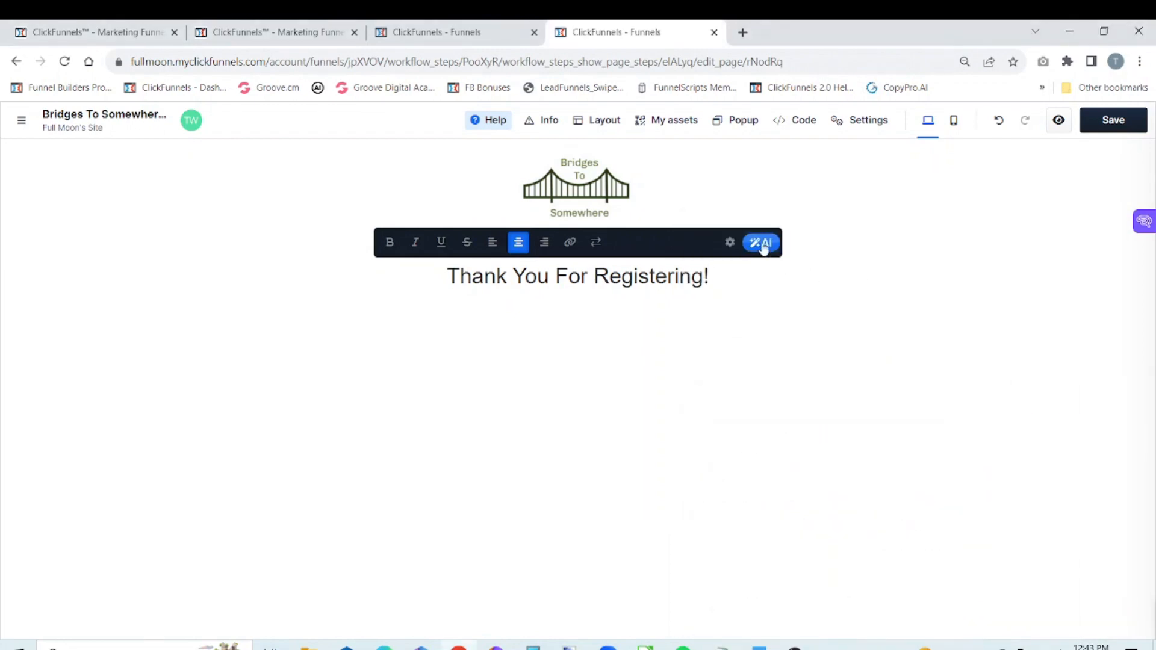
# - Set the text color of the "Thank You For Registering!" headline to the copied hex value 283618
pyautogui.click(730, 243)
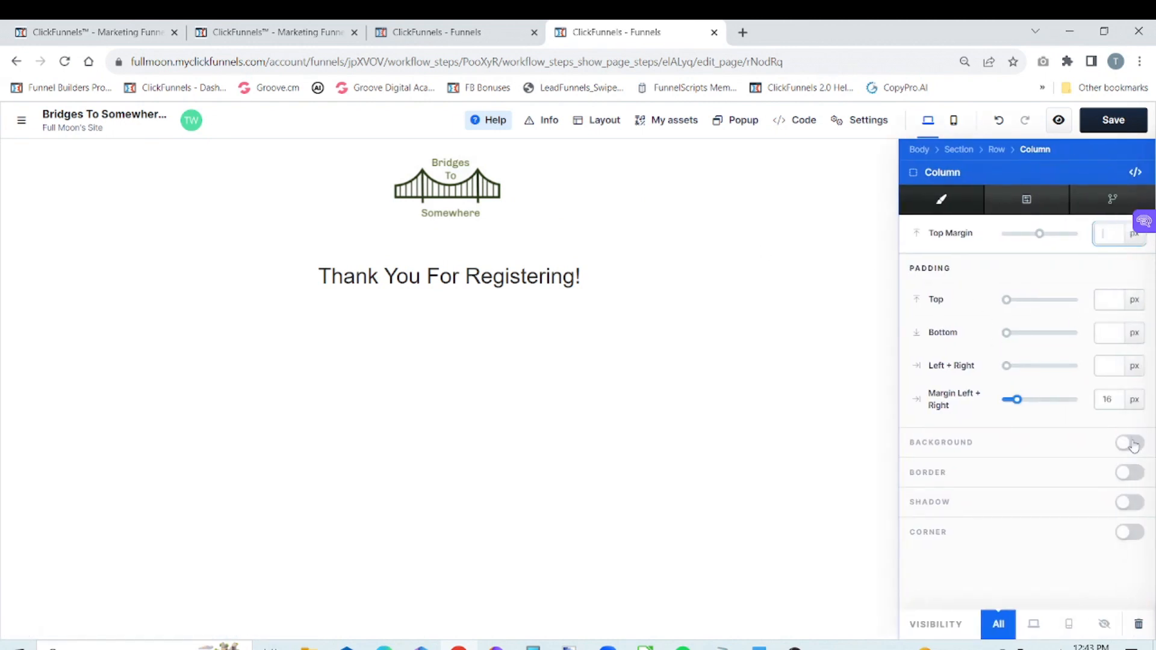
pyautogui.click(741, 338)
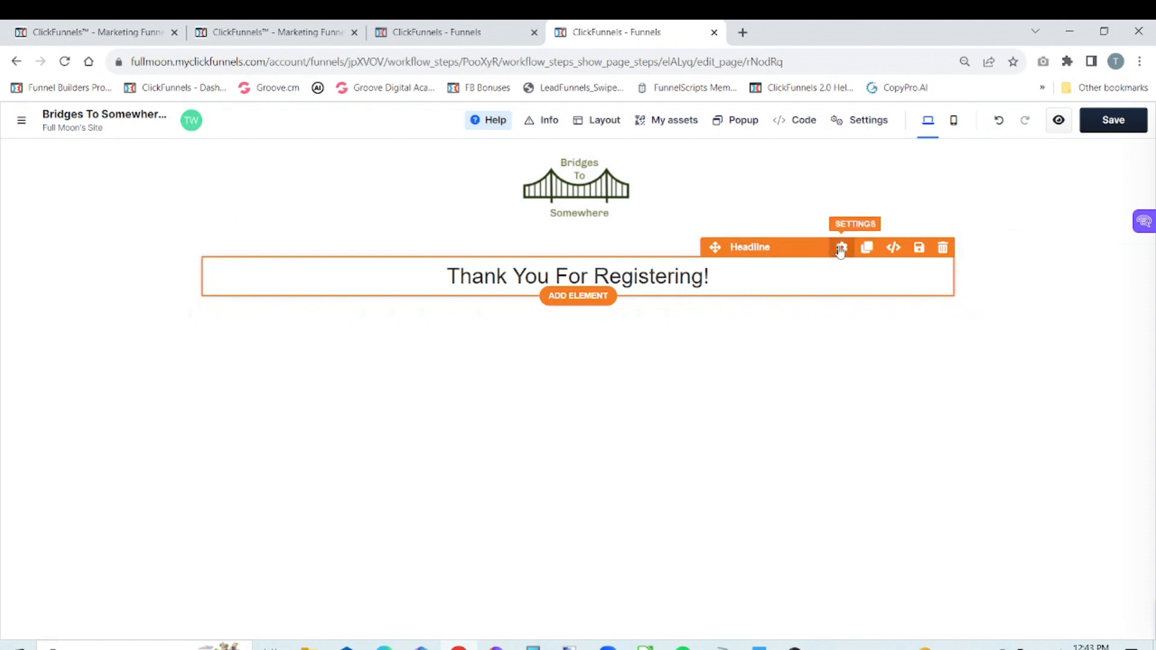
pyautogui.click(841, 249)
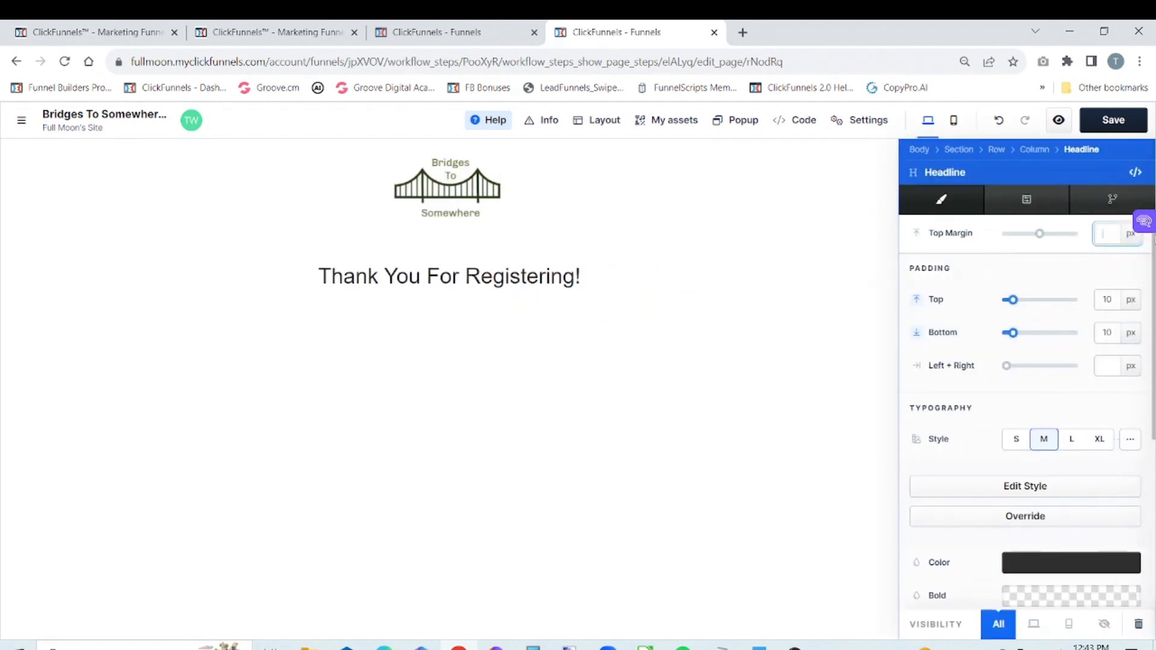
pyautogui.hotkey('ctrl', 'a')
pyautogui.click(1134, 269)
pyautogui.scroll(-5, 1098, 392)
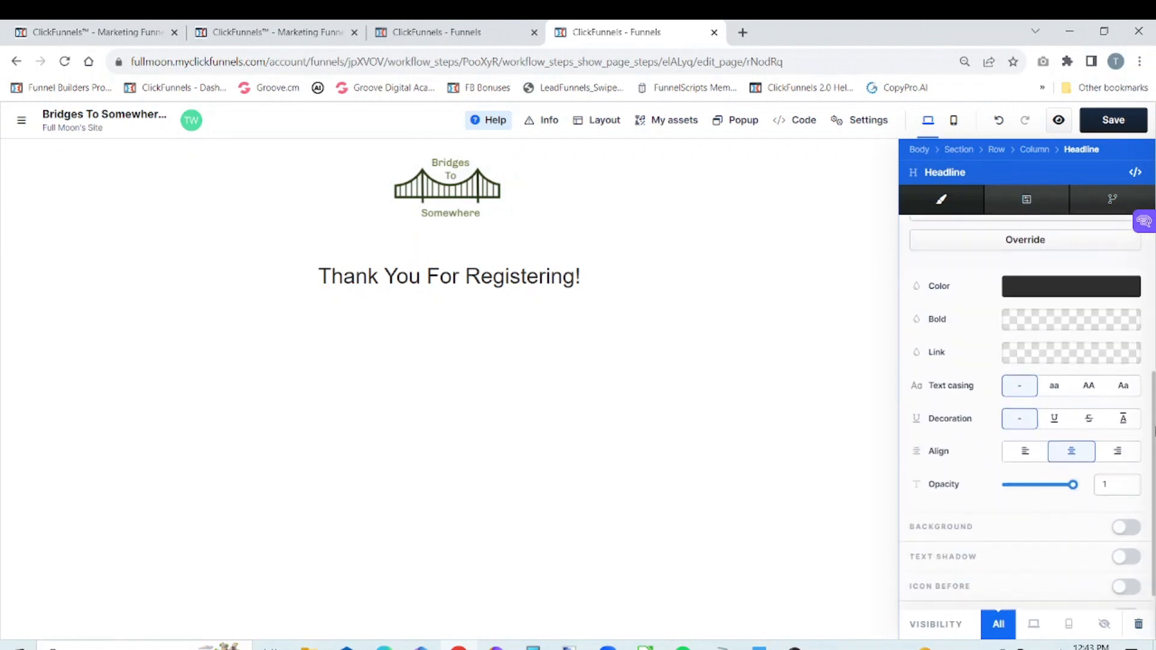
pyautogui.click(1081, 283)
pyautogui.click(894, 473)
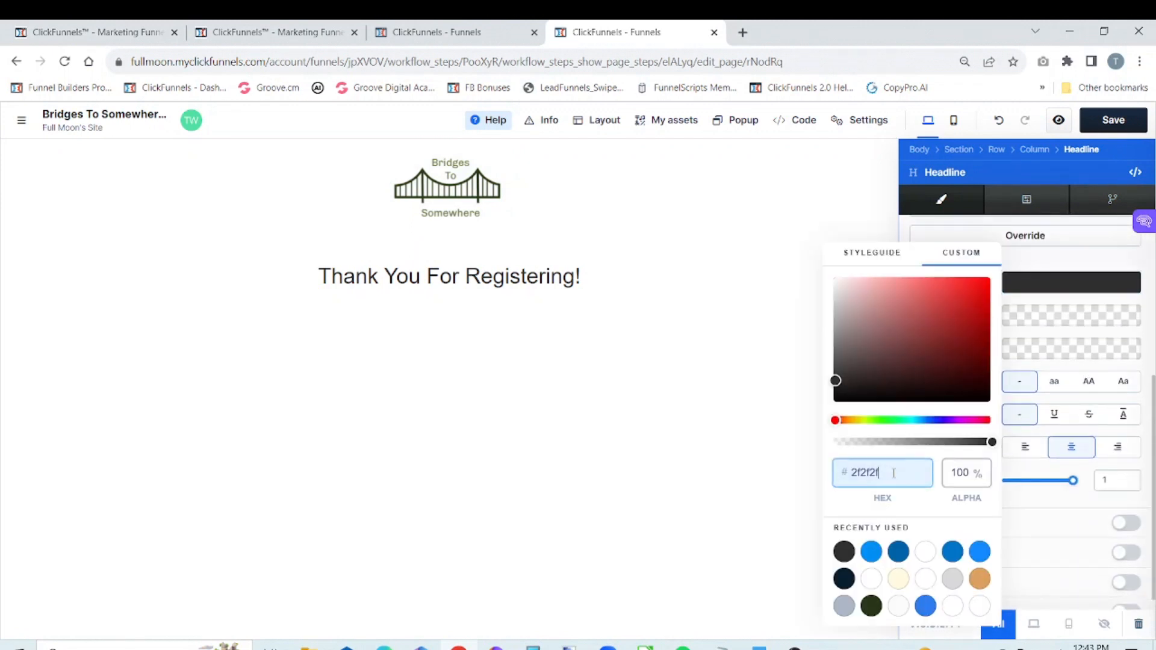
pyautogui.press('BackSpace')
pyautogui.press('BackSpace')
pyautogui.press('BackSpace')
pyautogui.press('BackSpace')
pyautogui.press('BackSpace')
pyautogui.hotkey('ctrl', 'v')
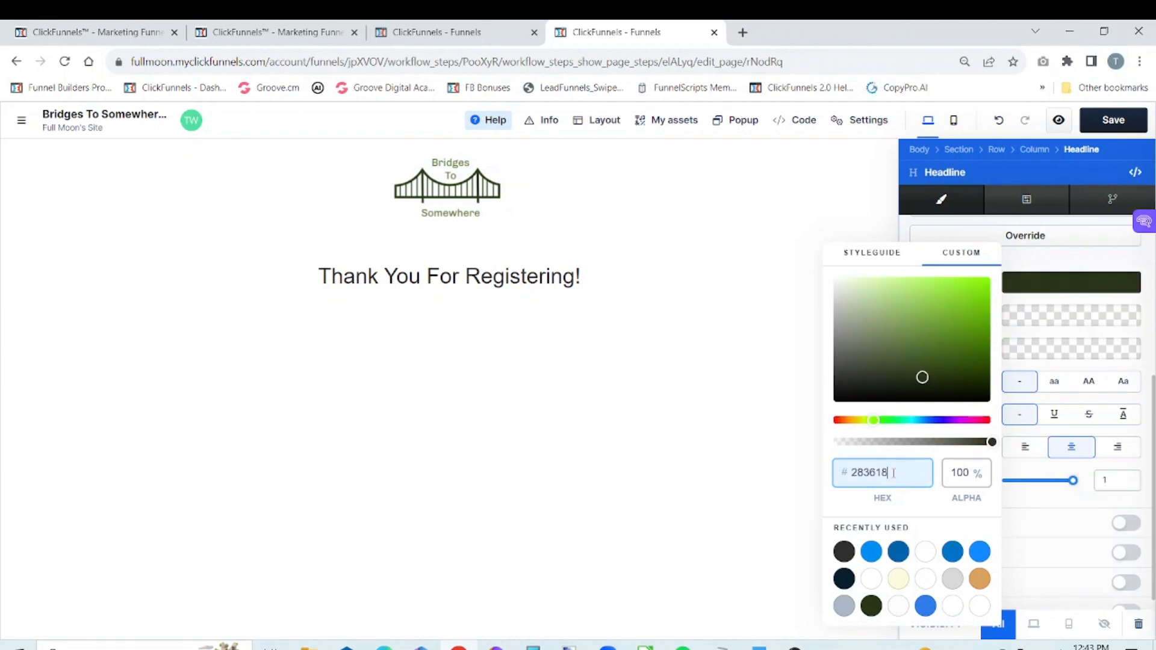
# - Override the headline's typography style and set its font family to Roboto
pyautogui.click(1081, 248)
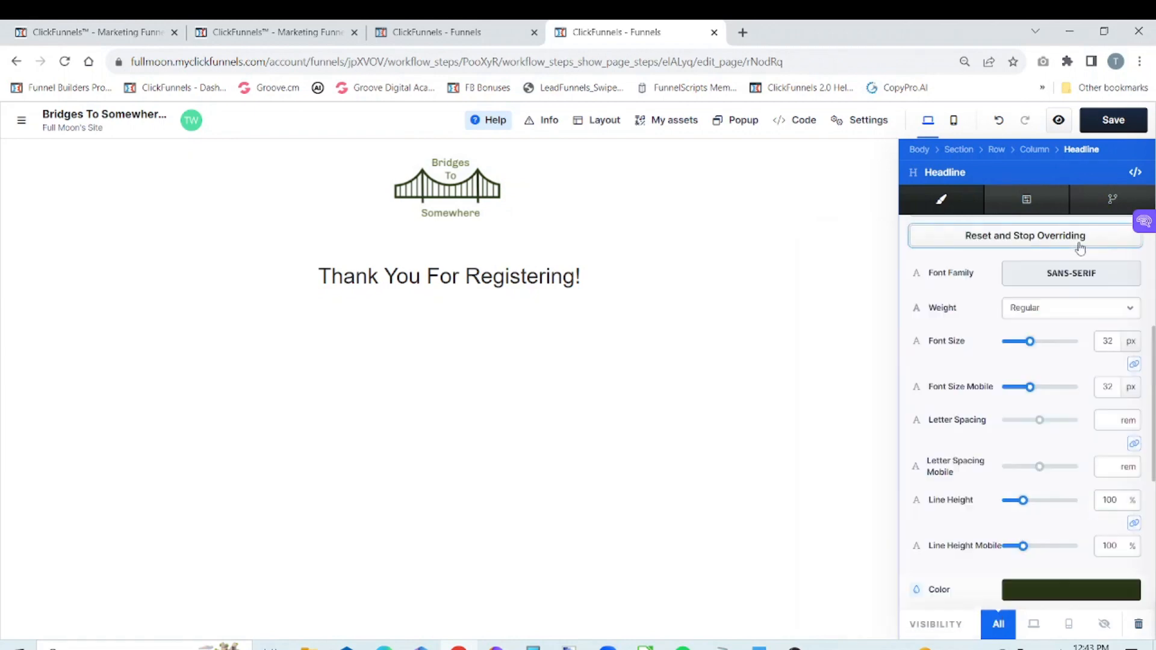
pyautogui.click(1081, 274)
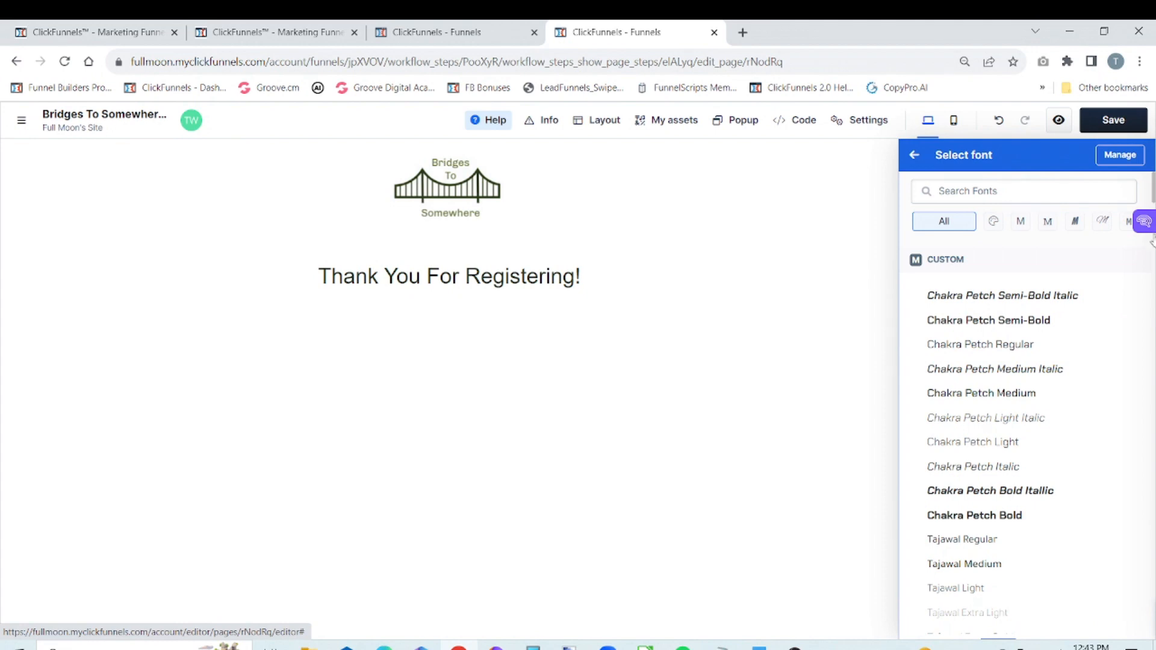
pyautogui.scroll(-15, 1151, 241)
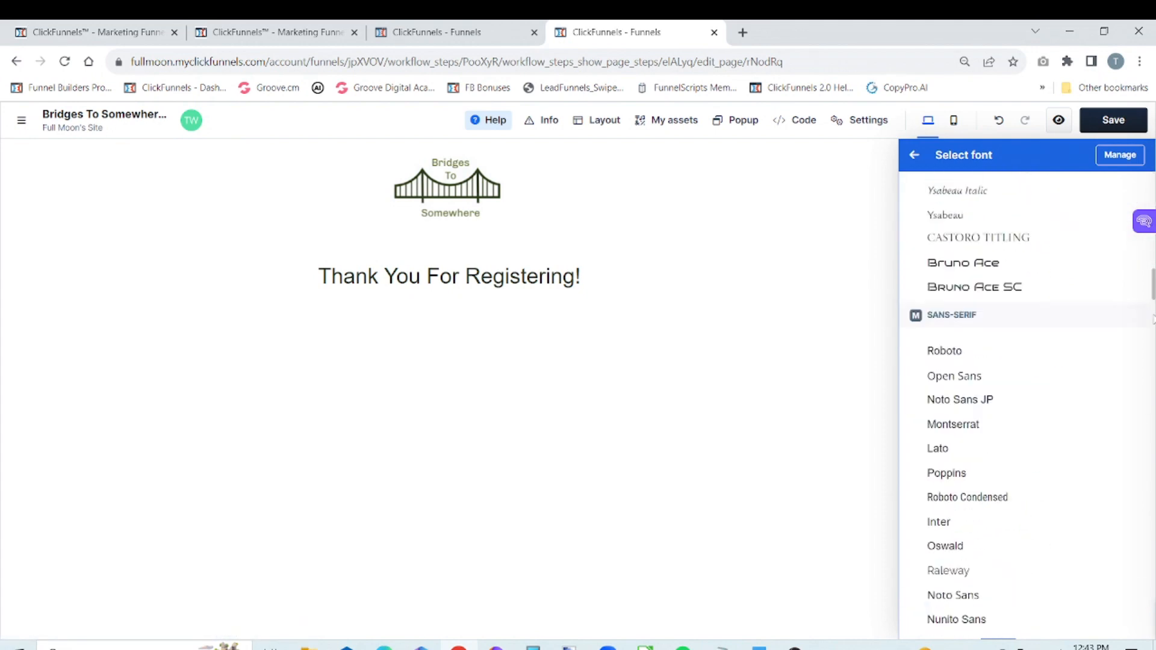
pyautogui.scroll(-3, 1023, 398)
pyautogui.scroll(8, 1023, 397)
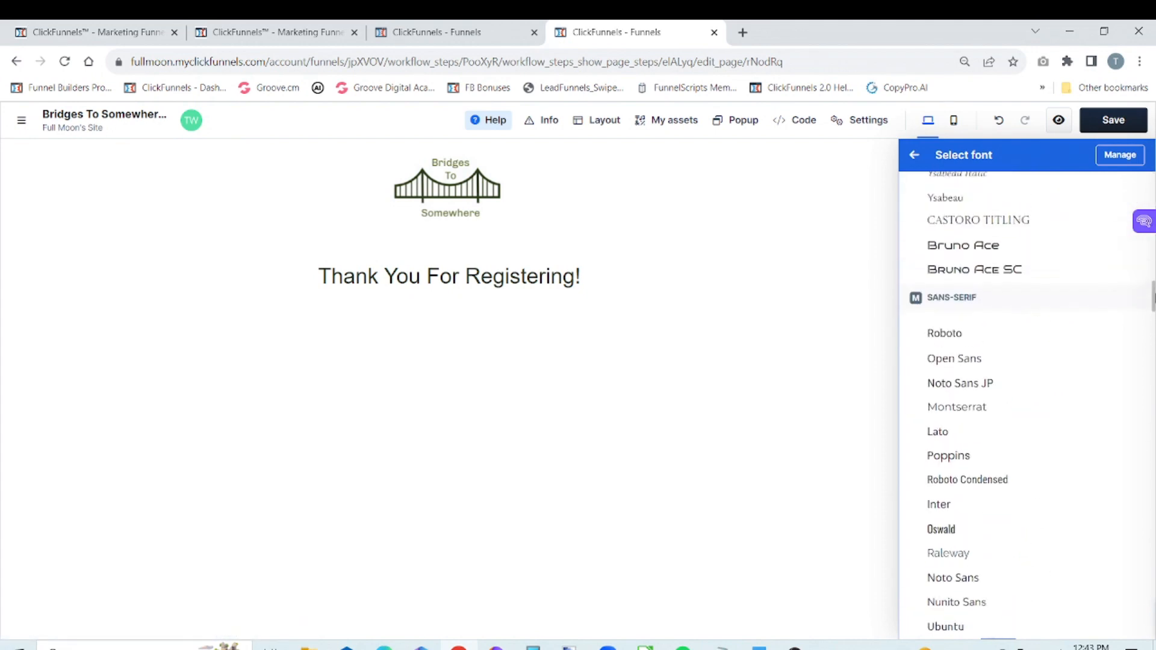
pyautogui.click(983, 333)
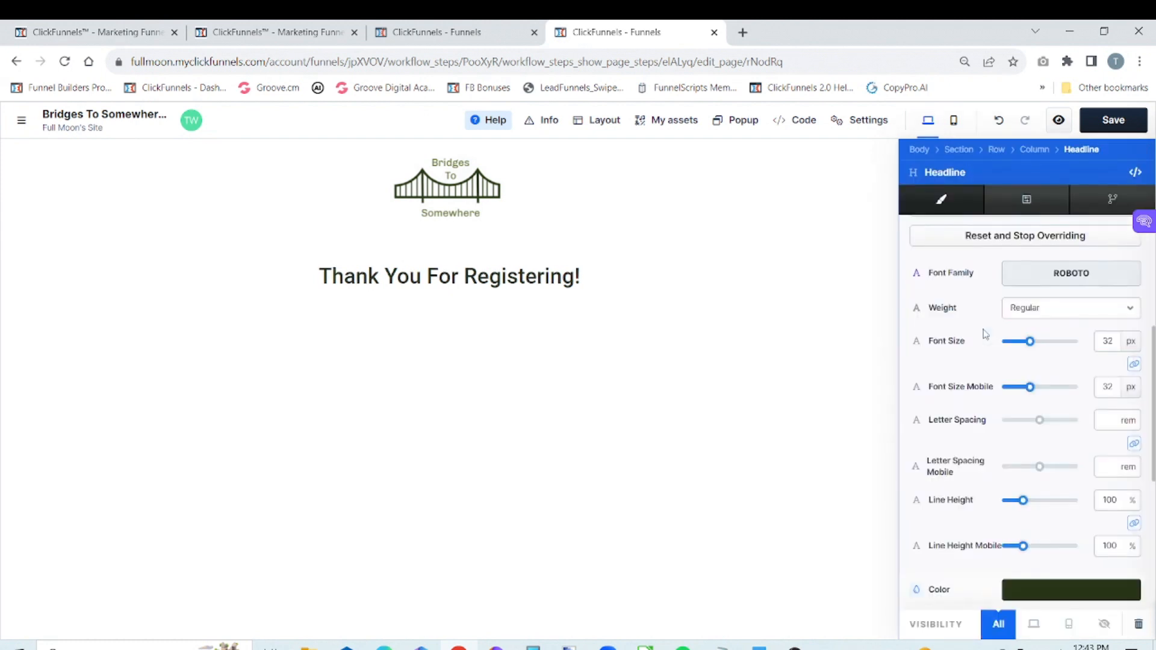
# - Check the V1 headline's typography settings and set the new headline to a 72 px font size with Bold weight
pyautogui.click(441, 30)
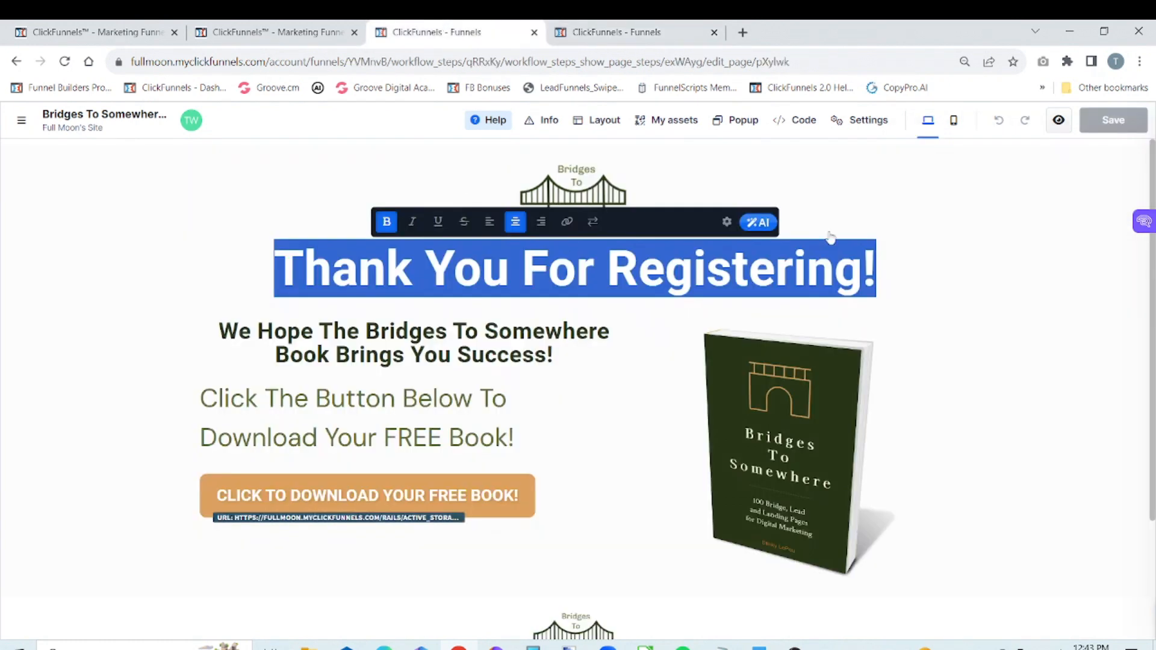
pyautogui.click(806, 231)
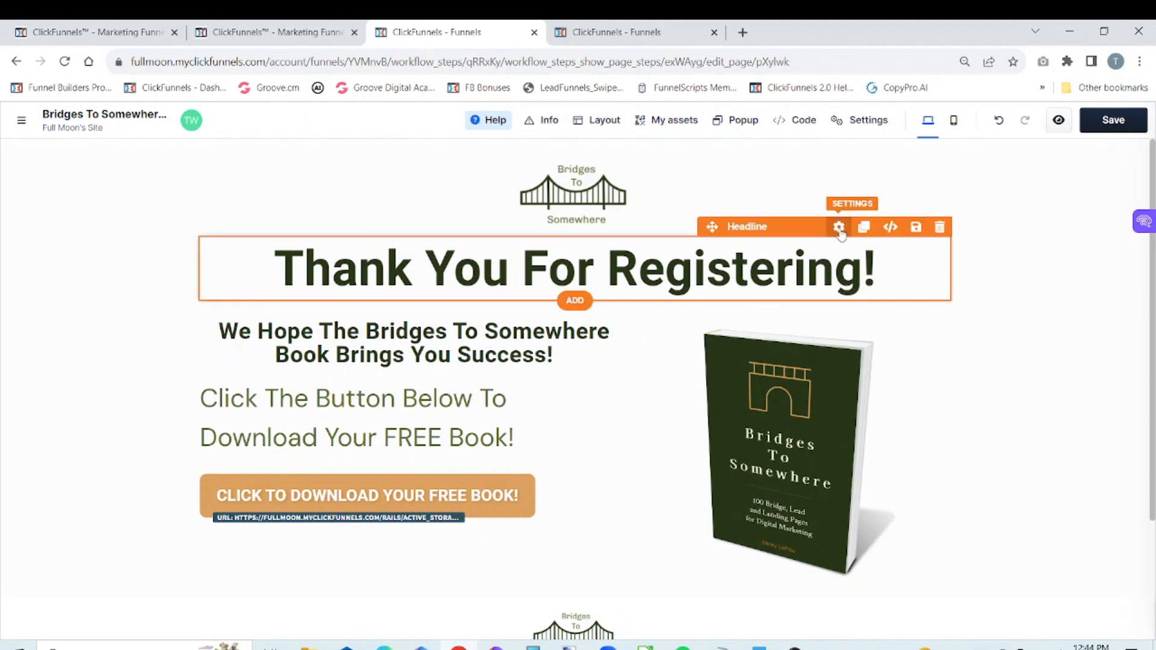
pyautogui.click(838, 228)
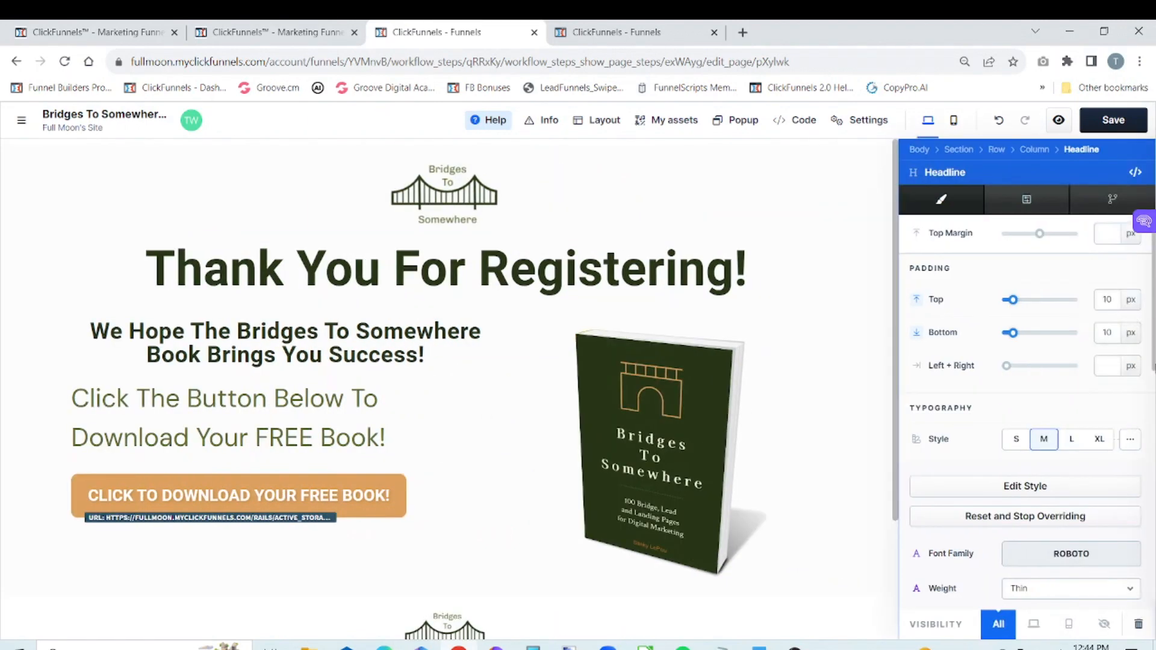
pyautogui.moveTo(1155, 327); pyautogui.dragTo(1154, 408)
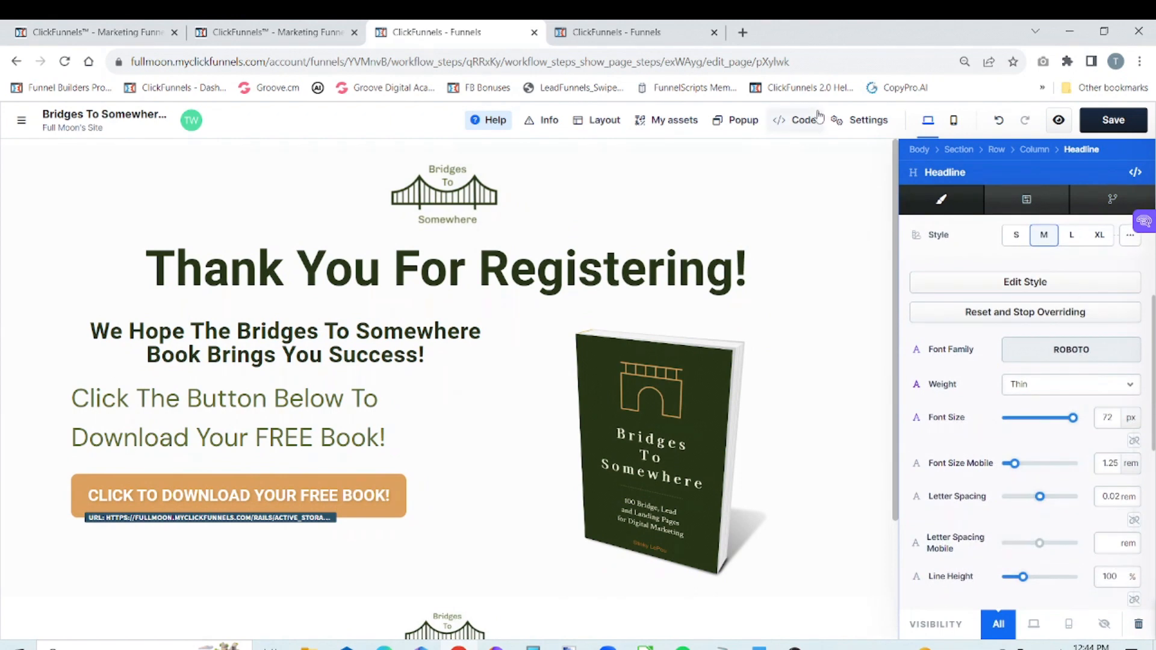
pyautogui.click(627, 30)
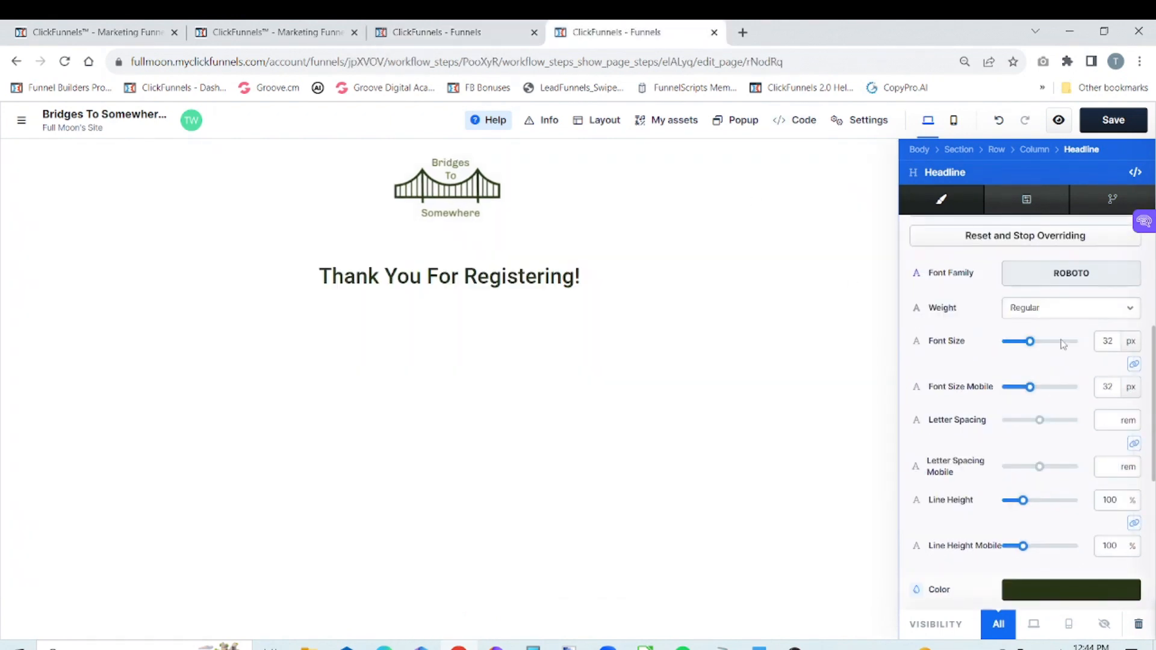
pyautogui.moveTo(1029, 342); pyautogui.dragTo(1129, 356)
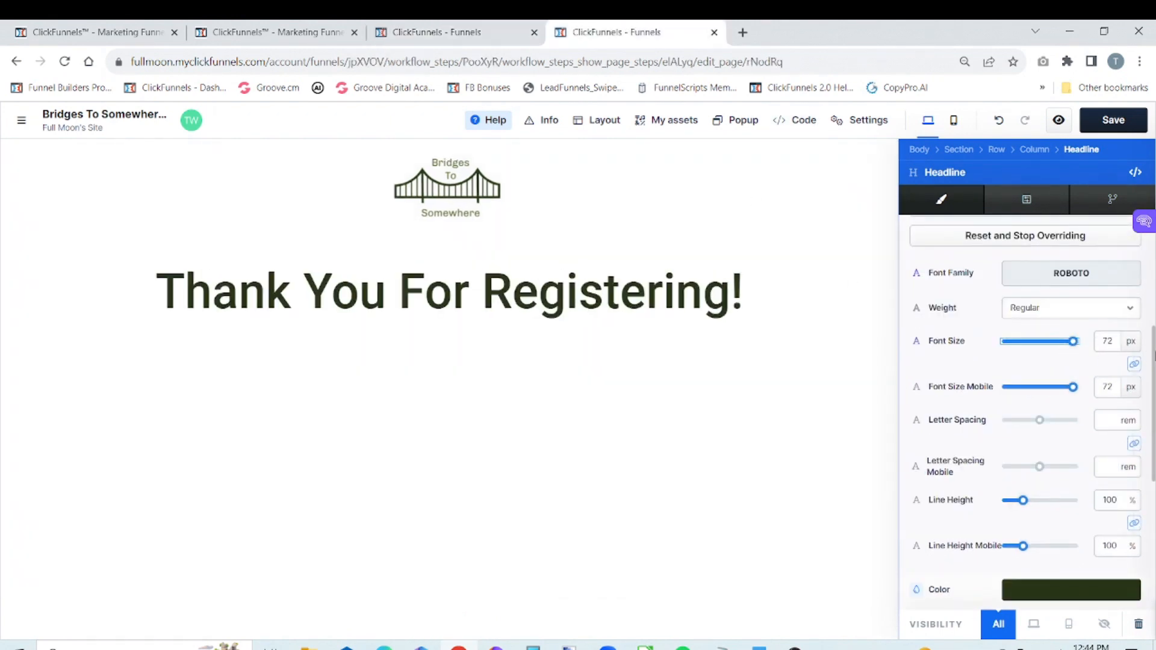
pyautogui.click(1084, 307)
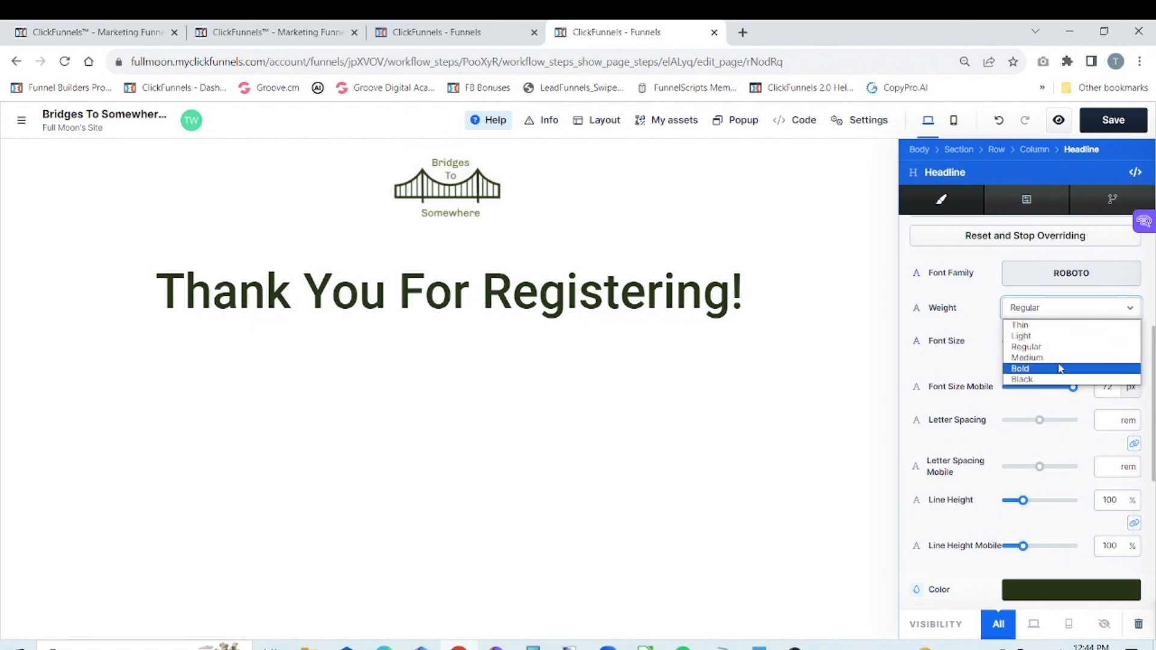
pyautogui.click(1060, 368)
pyautogui.click(806, 306)
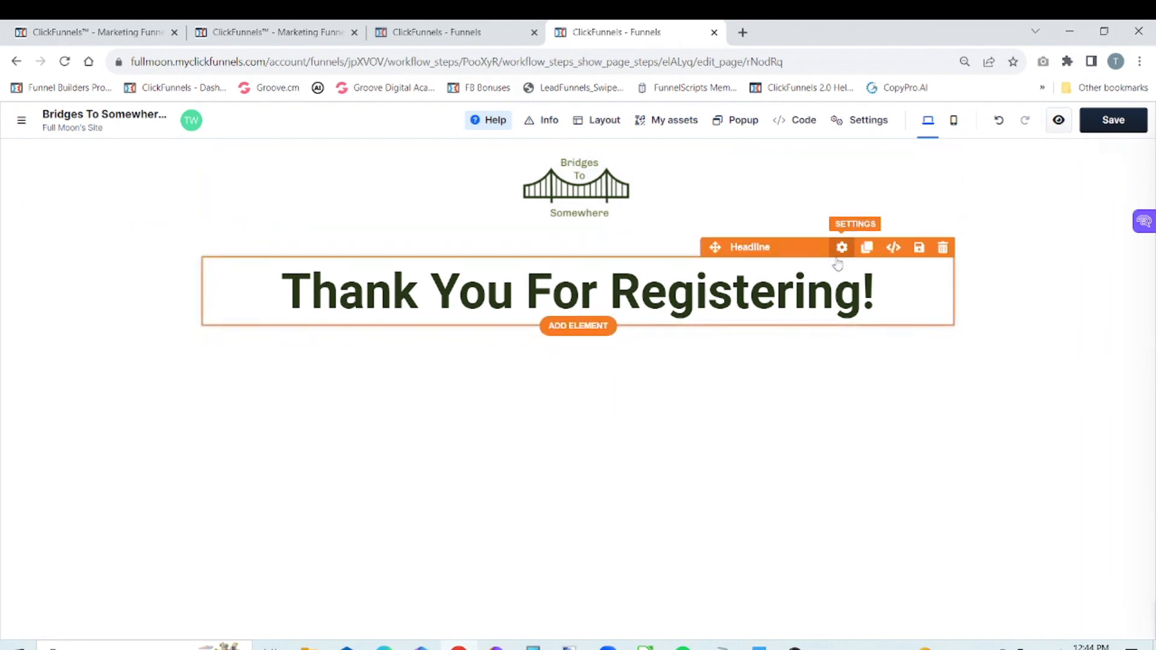
# - Remove the top padding from the headline and from the section that contains it
pyautogui.click(841, 248)
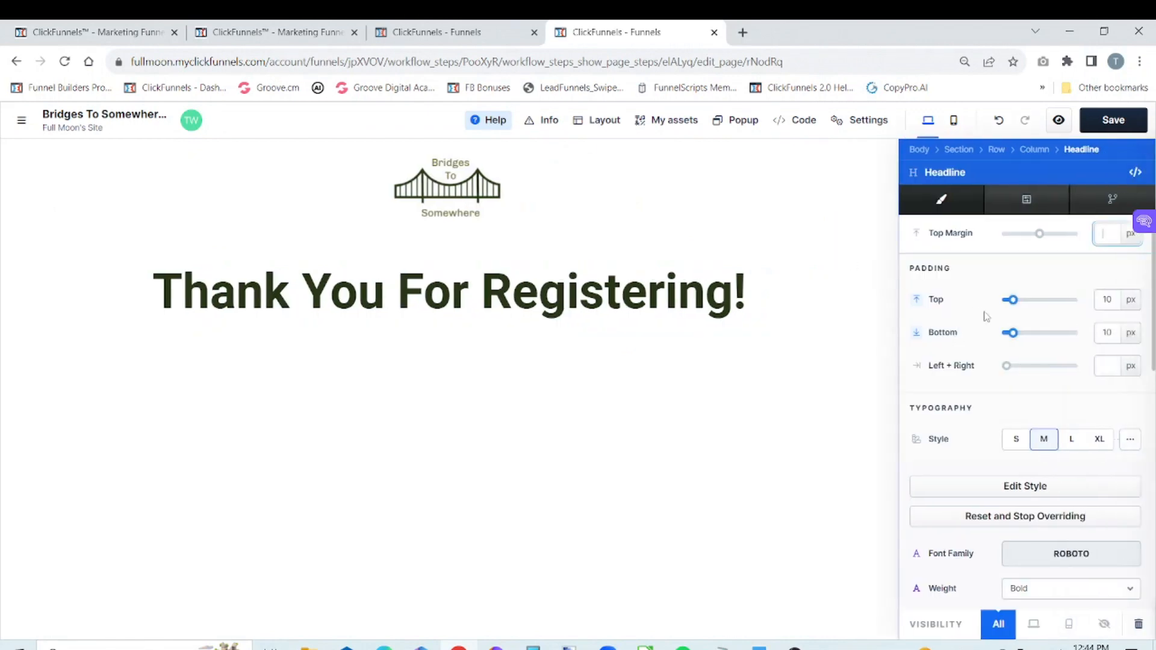
pyautogui.moveTo(1011, 304); pyautogui.dragTo(898, 290)
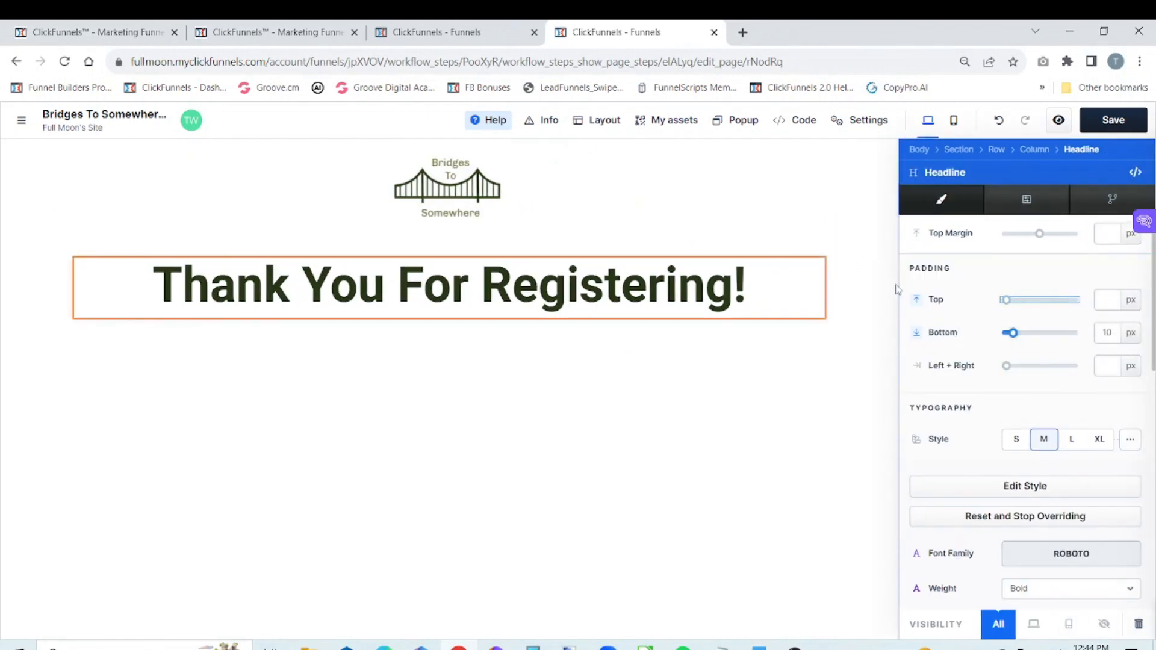
pyautogui.click(774, 344)
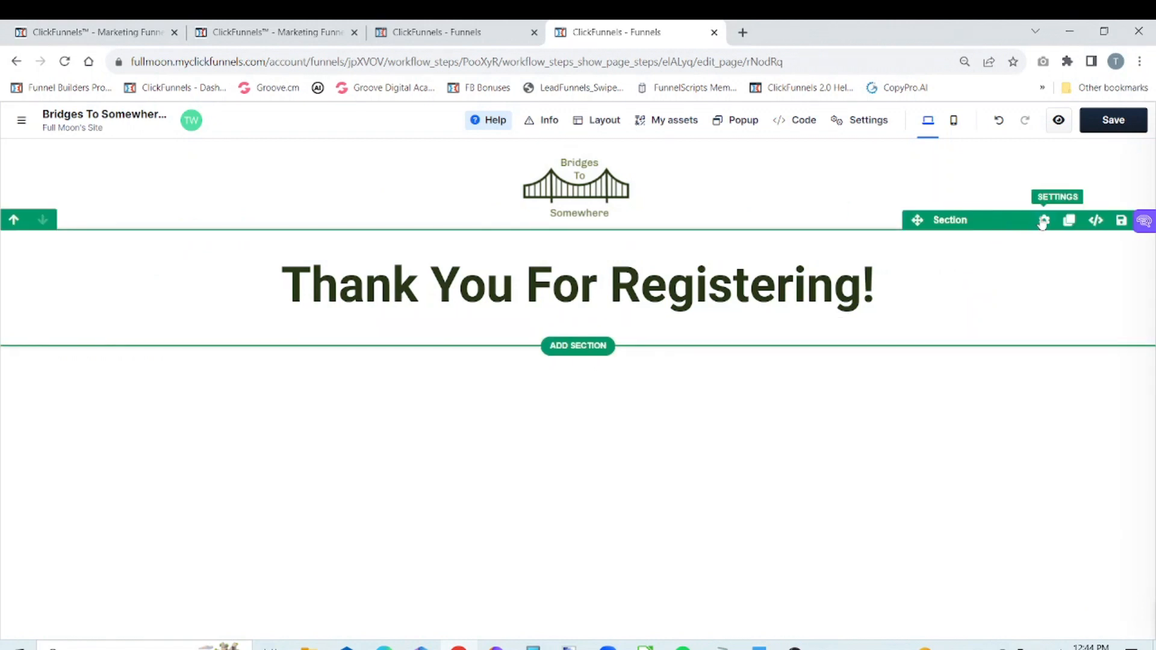
pyautogui.click(1045, 221)
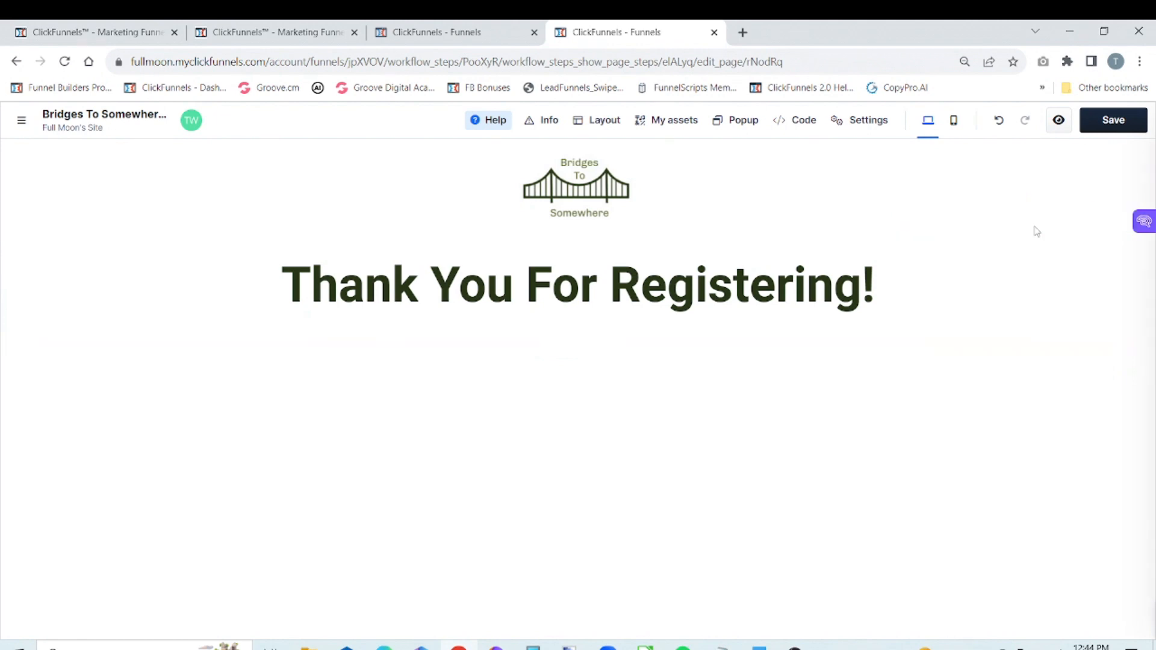
pyautogui.moveTo(1019, 367); pyautogui.dragTo(953, 362)
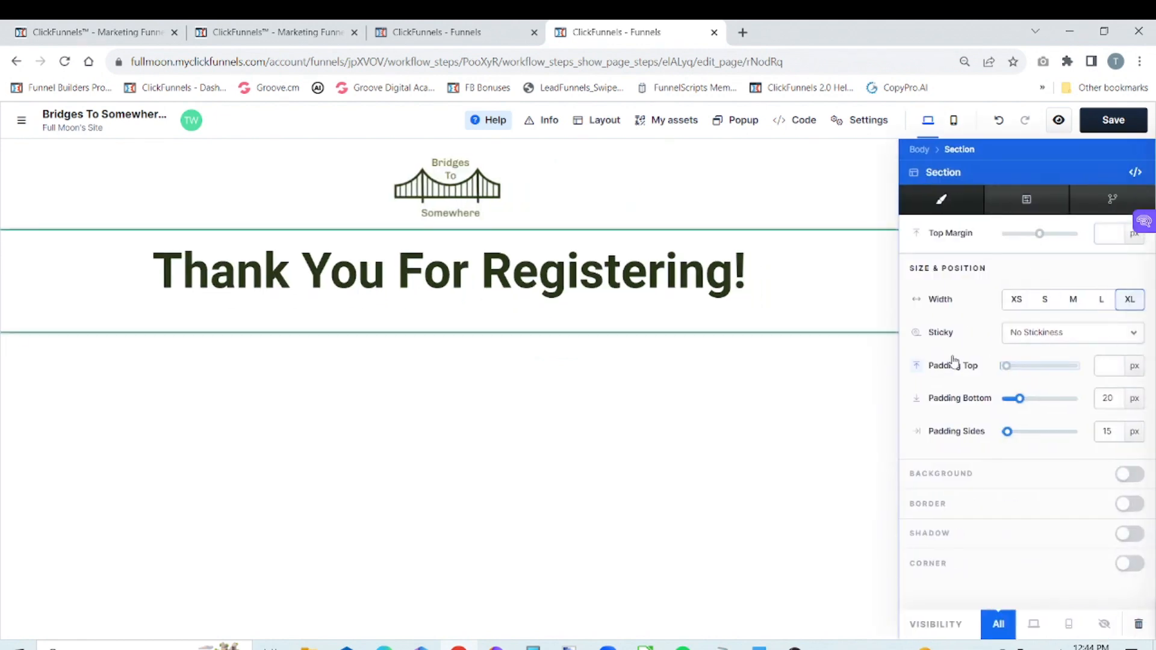
pyautogui.click(743, 440)
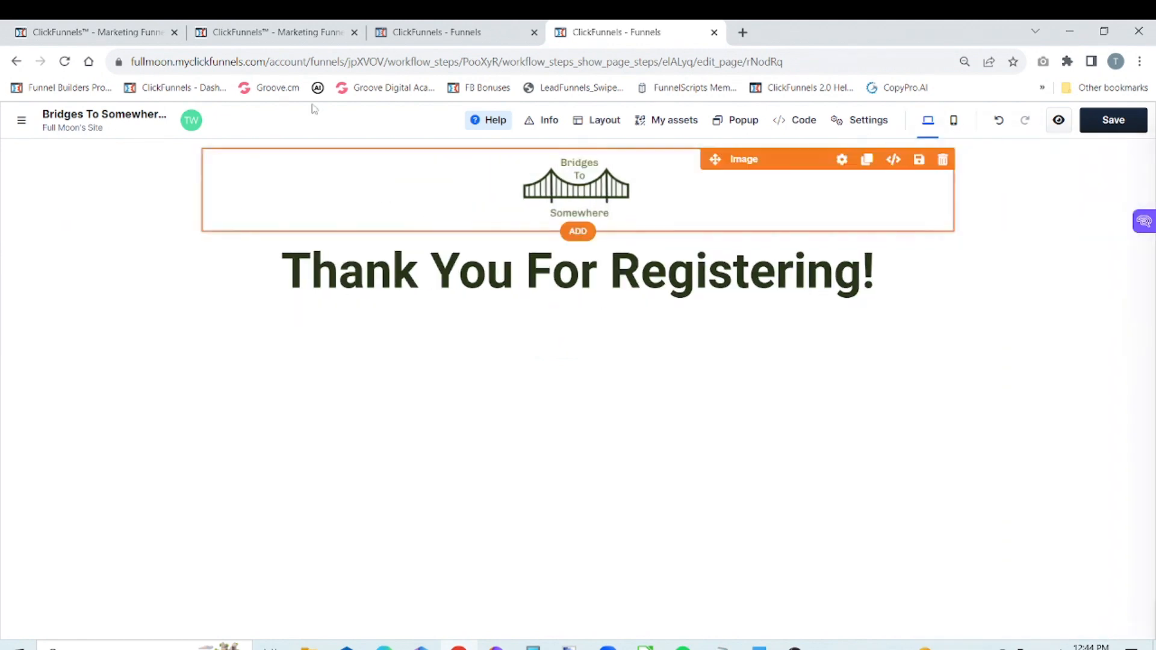
# - Add a two-column row below the headline and place an image element in its right column
pyautogui.click(269, 34)
pyautogui.click(420, 35)
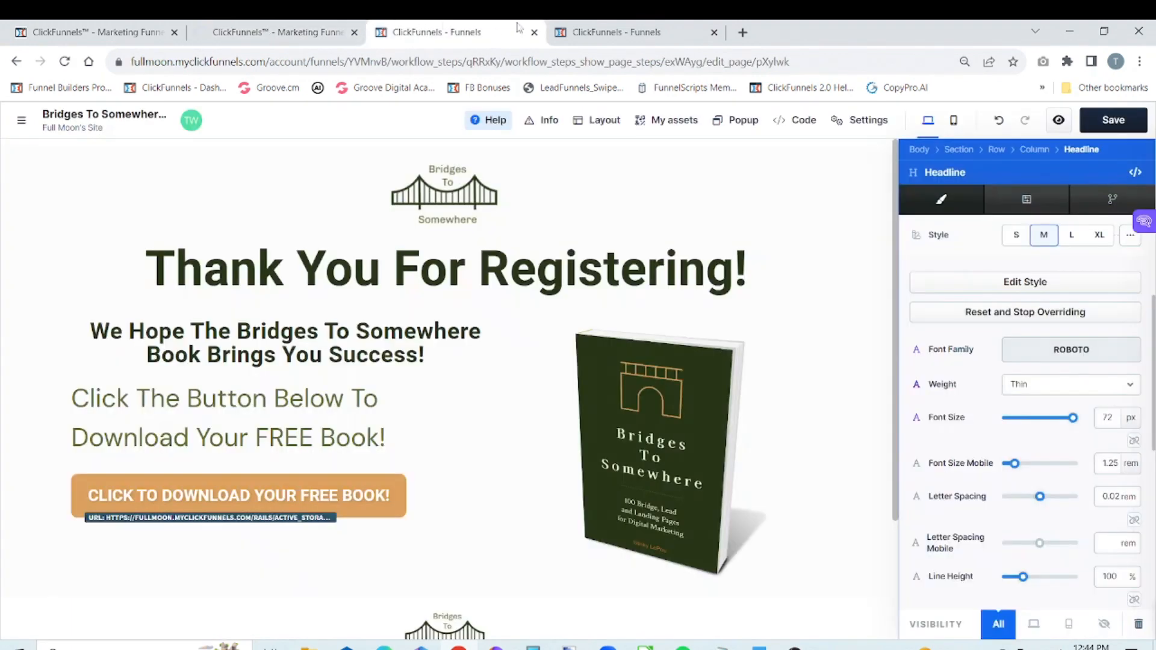
pyautogui.click(569, 34)
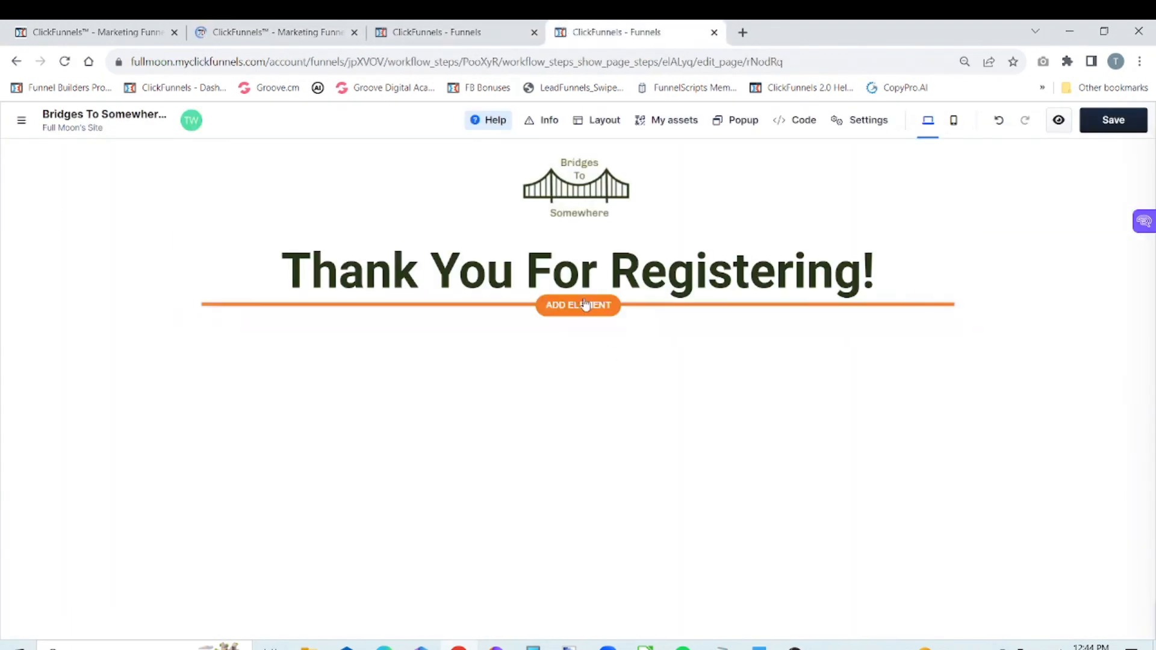
pyautogui.click(579, 322)
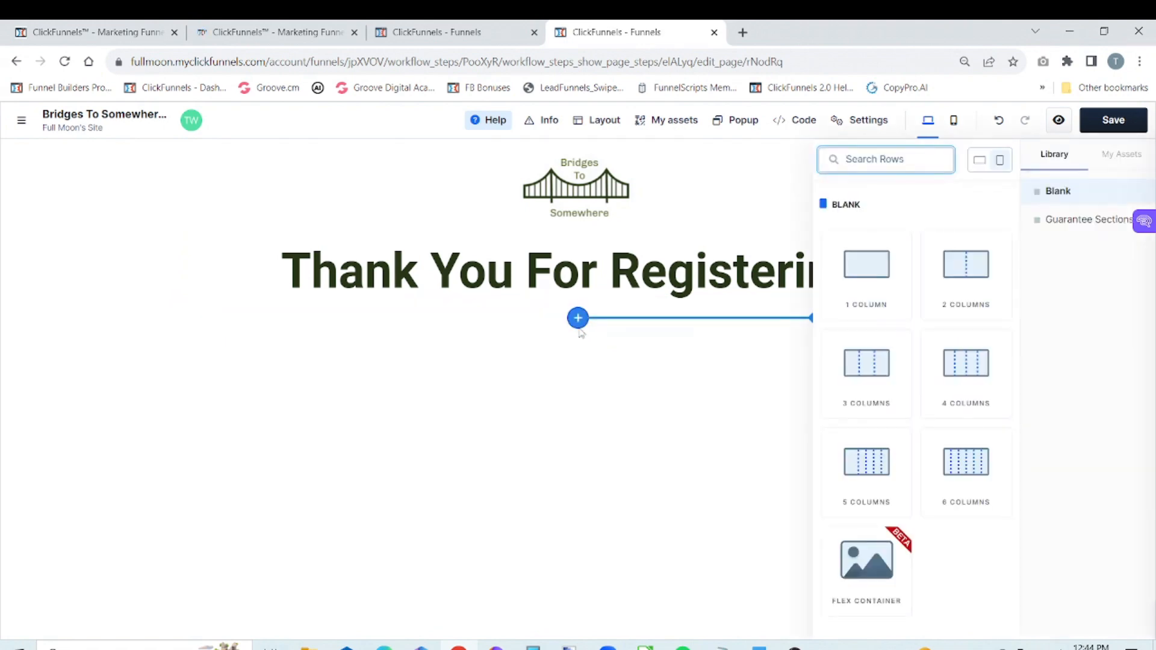
pyautogui.click(976, 275)
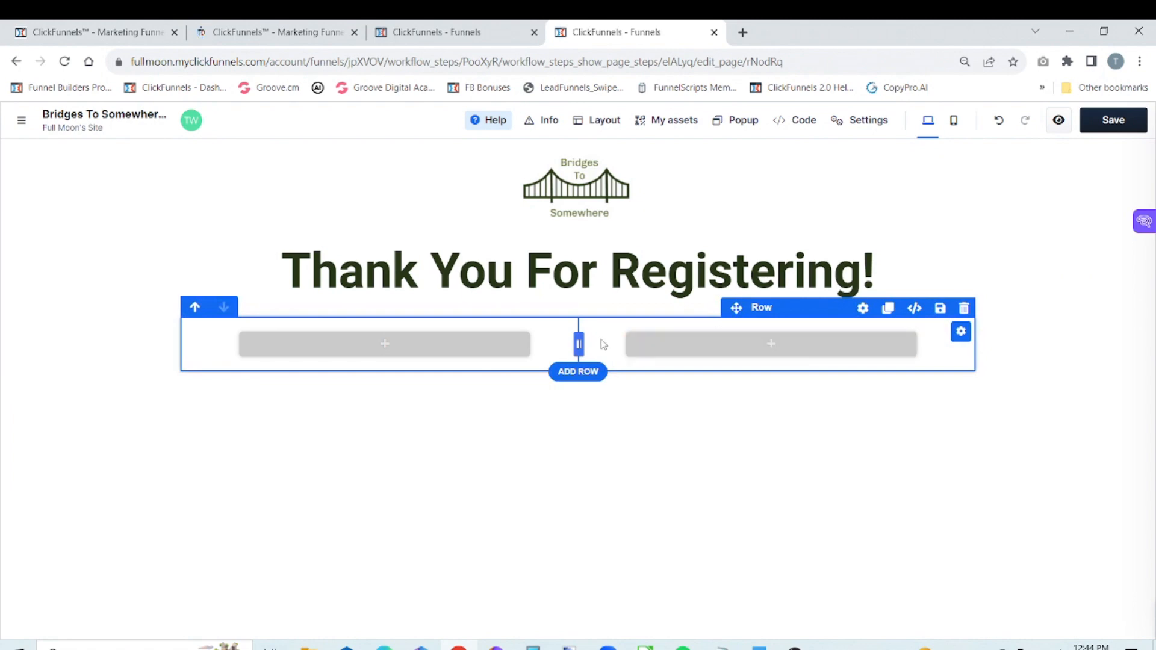
pyautogui.click(794, 355)
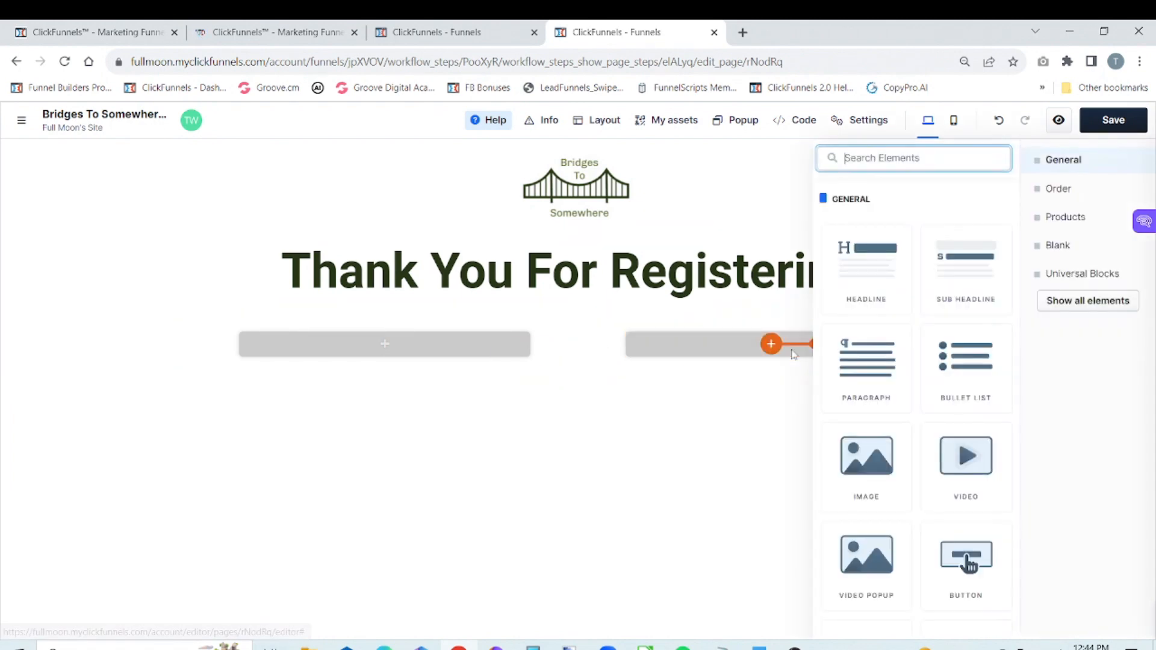
pyautogui.click(855, 480)
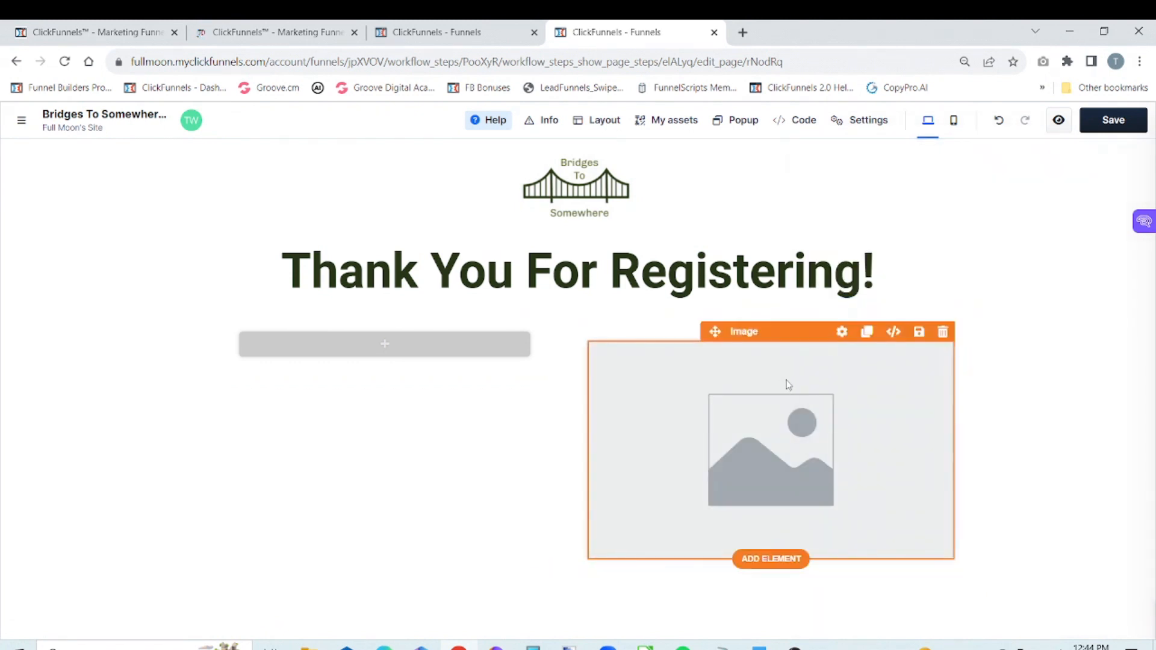
# - Set the right column's image to the green Bridges To Somewhere book cover from the image gallery
pyautogui.click(864, 331)
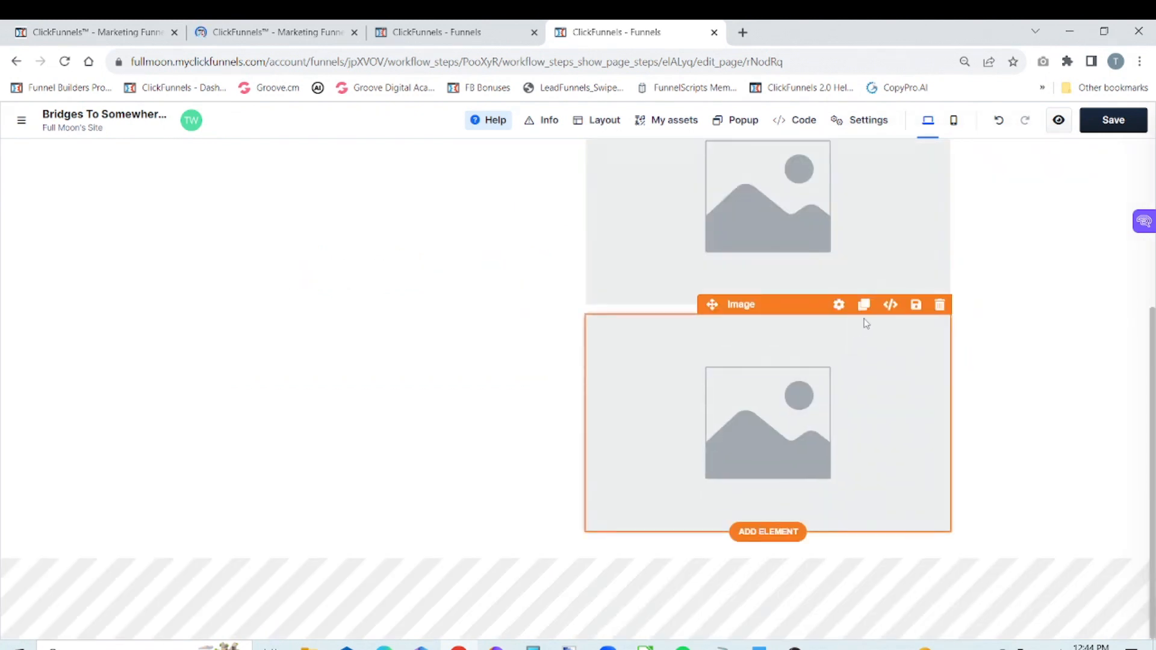
pyautogui.click(938, 307)
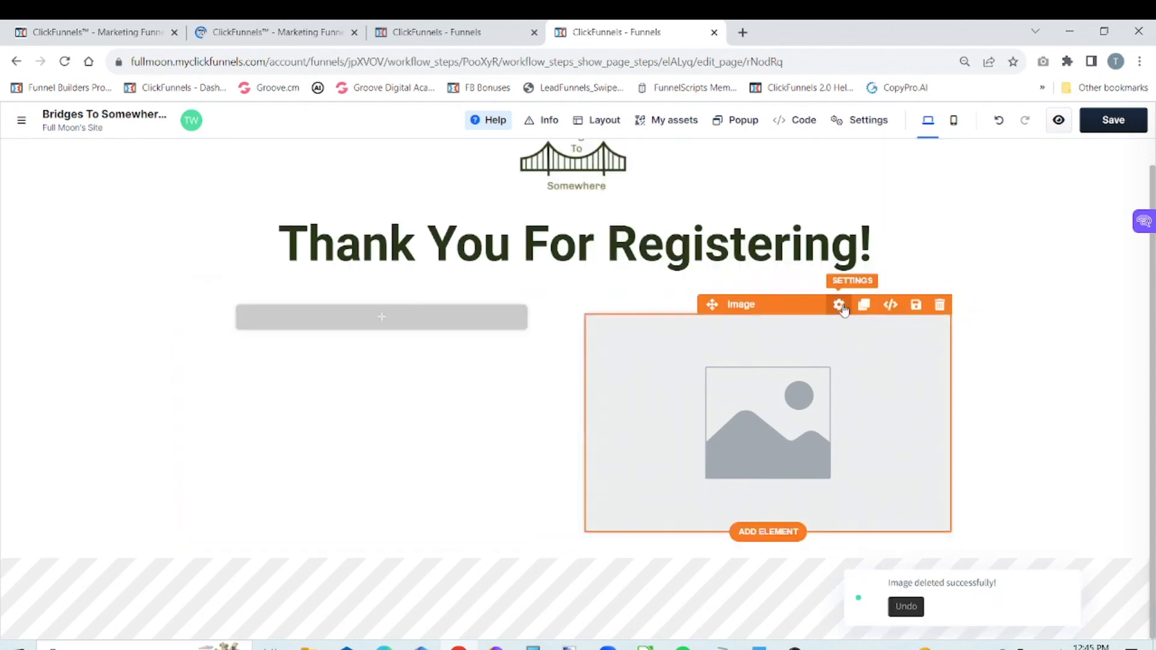
pyautogui.click(839, 305)
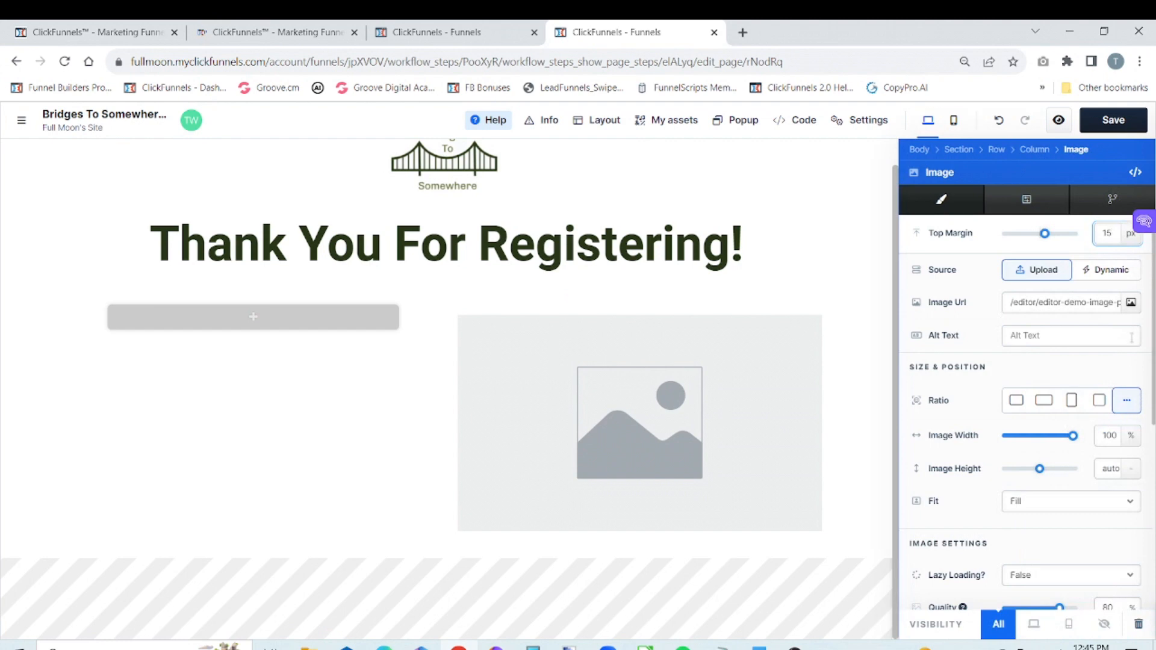
pyautogui.click(1131, 303)
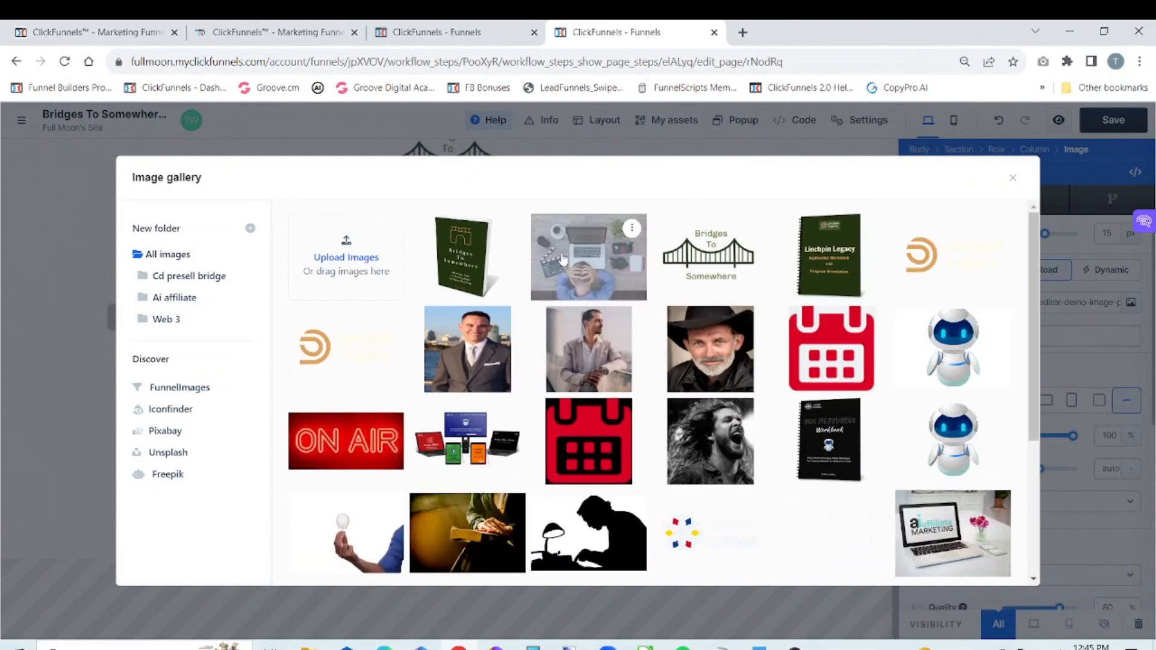
pyautogui.click(459, 253)
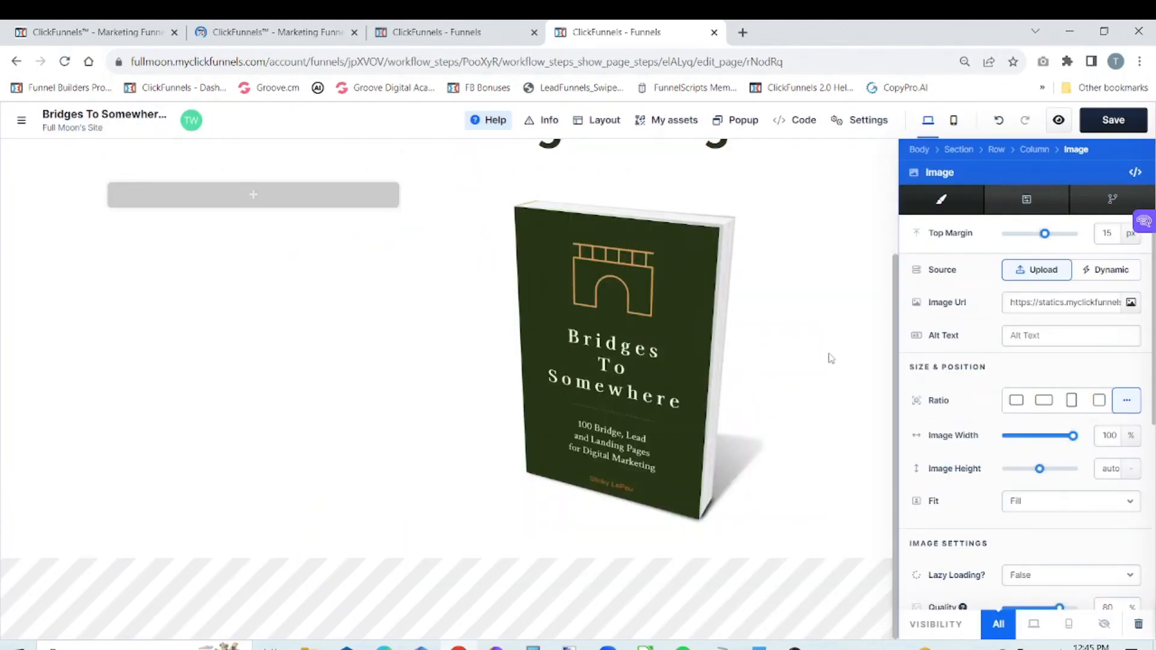
# - Switch the book image's width unit to px and widen the left column of the two-column row
pyautogui.click(1130, 435)
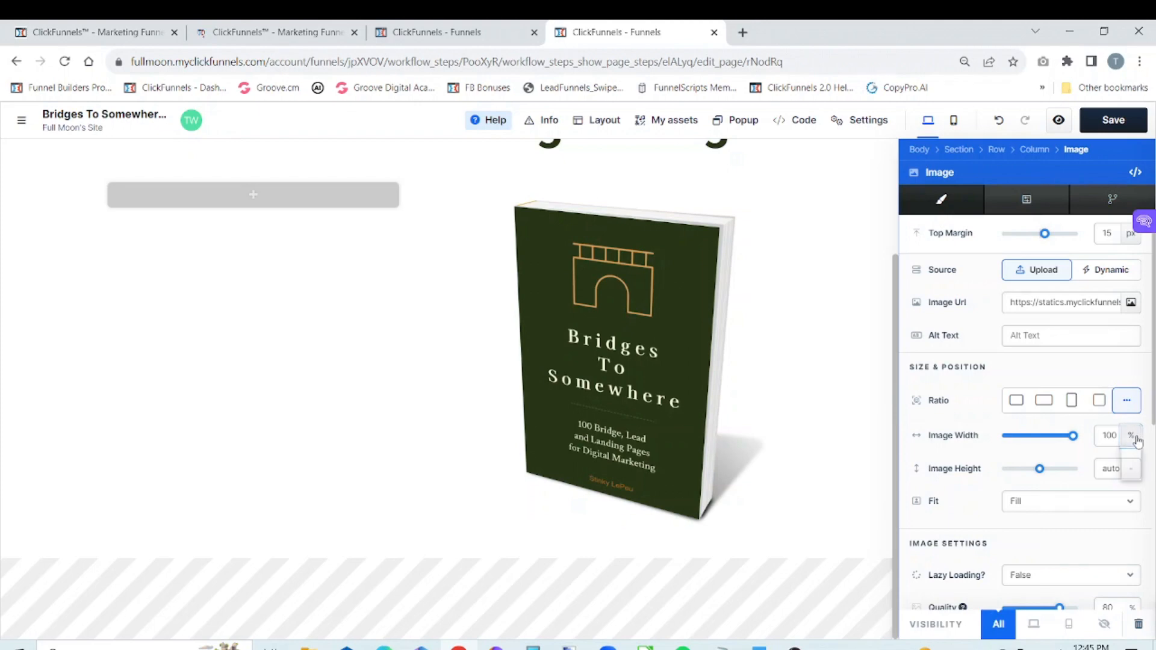
pyautogui.click(1134, 458)
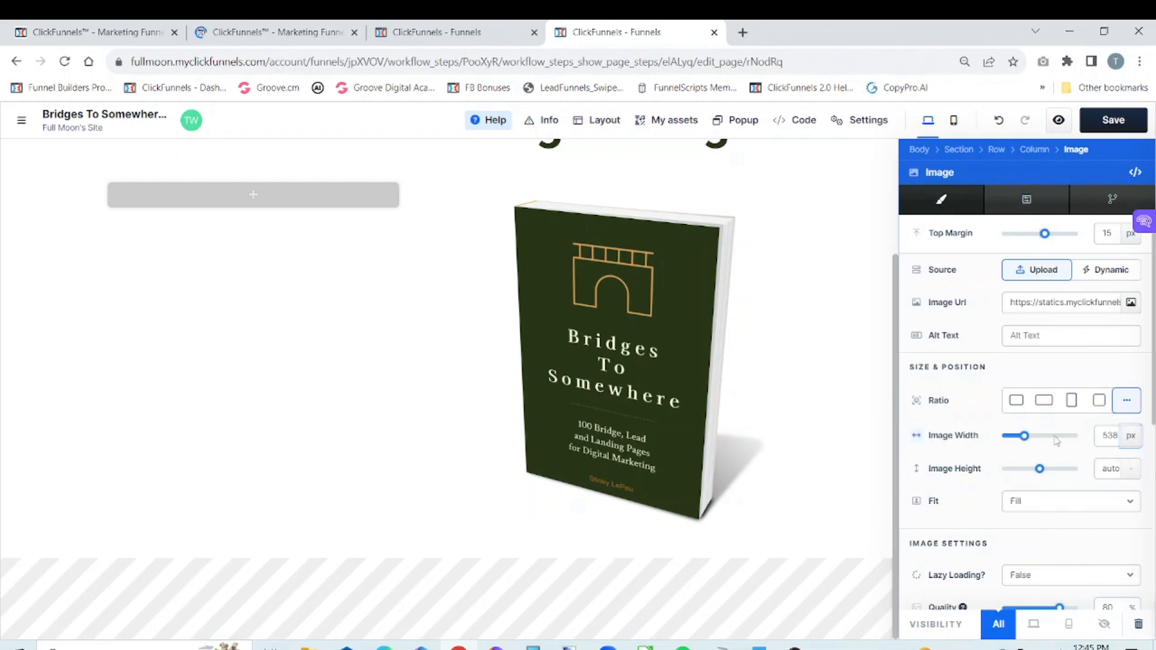
pyautogui.click(784, 355)
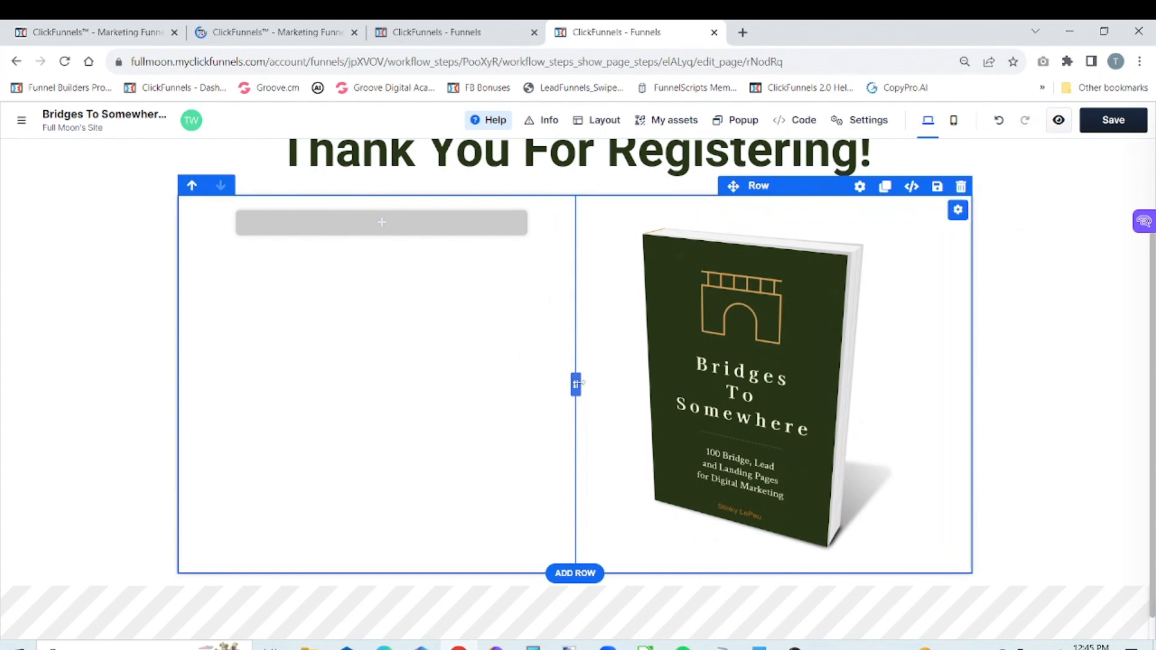
pyautogui.moveTo(575, 386); pyautogui.dragTo(663, 395)
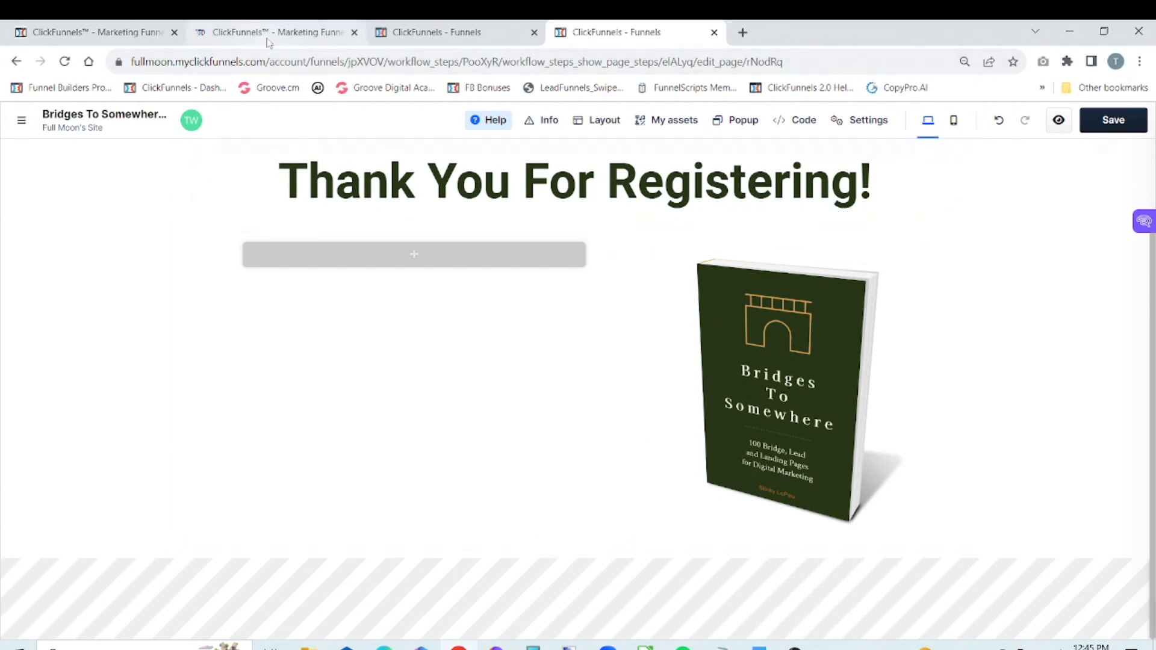
# - Copy the "We Hope The Bridges To Somewhere Book Brings You Success!" headline text from the V1 thank-you page
pyautogui.click(385, 30)
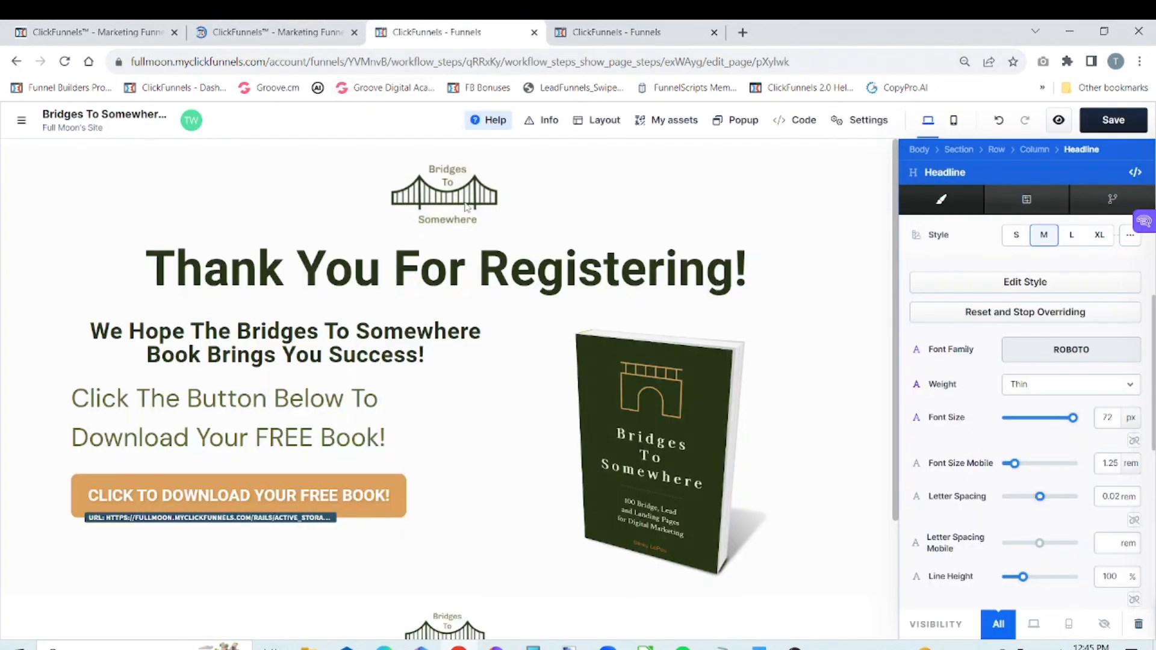
pyautogui.click(425, 374)
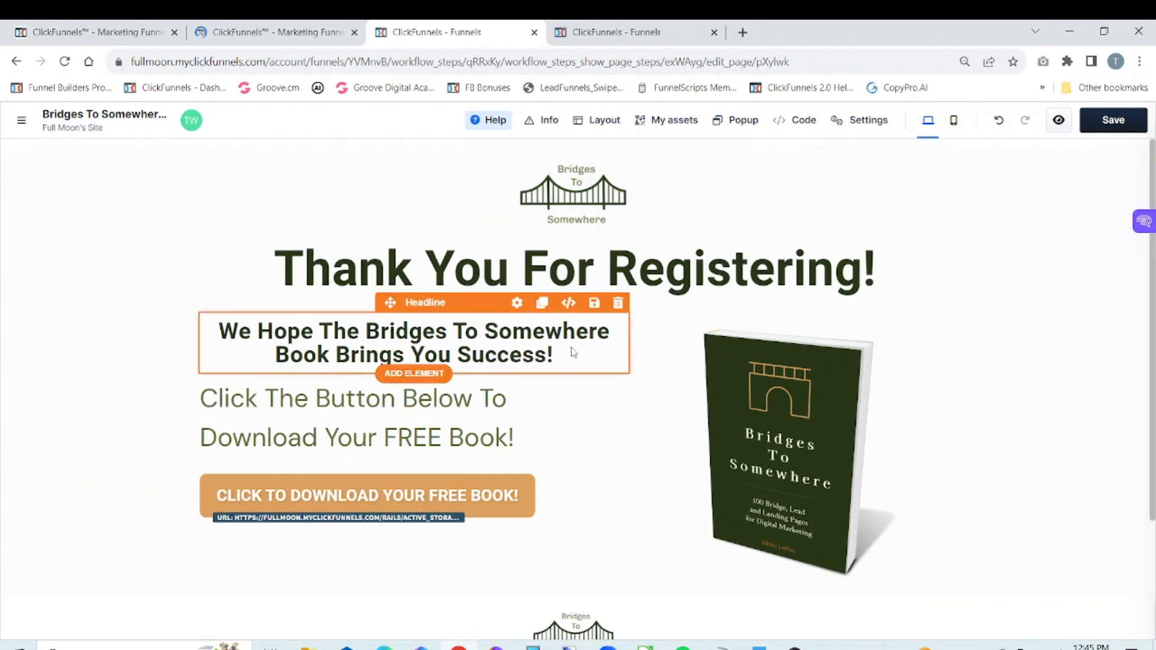
pyautogui.click(570, 357)
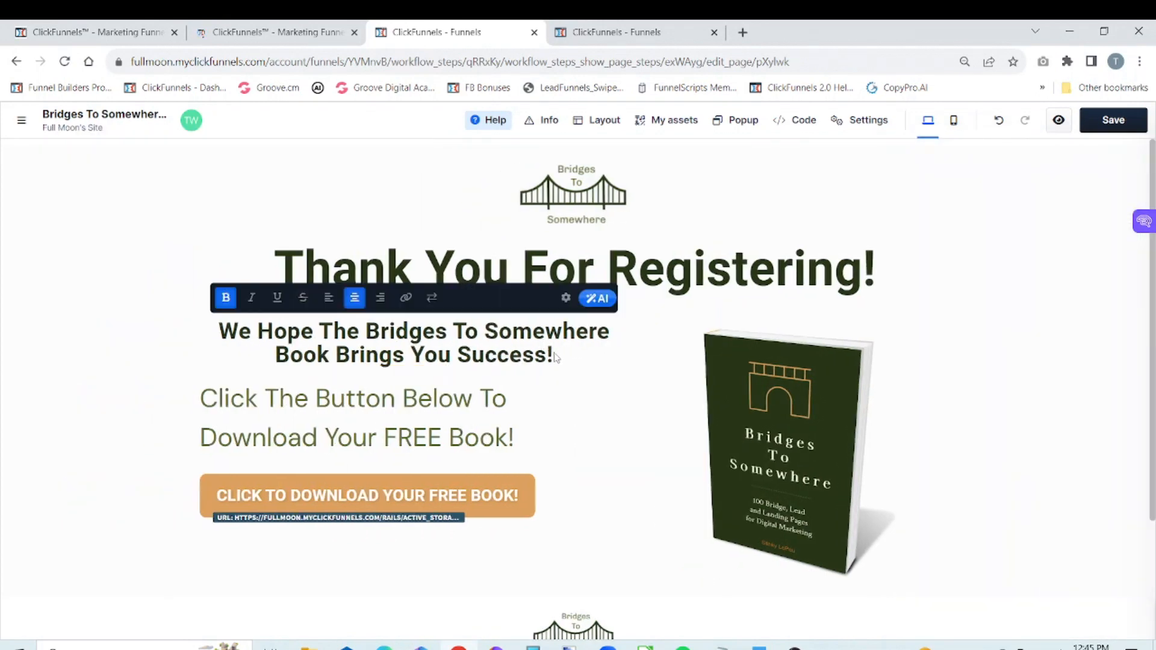
pyautogui.moveTo(548, 354); pyautogui.dragTo(443, 343)
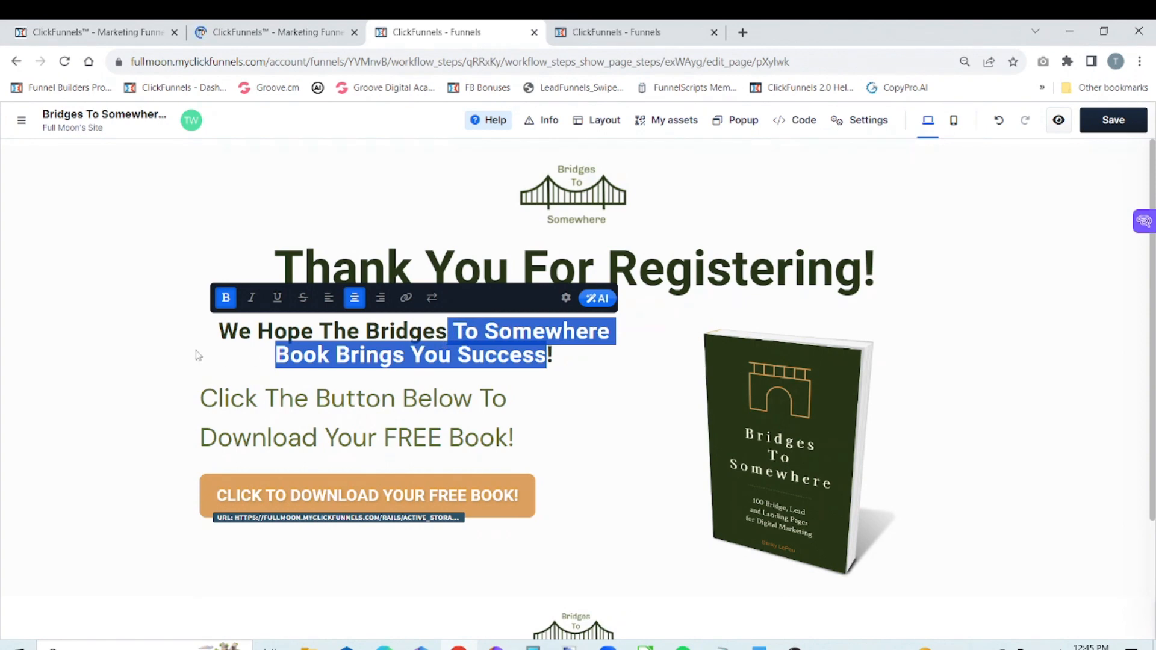
pyautogui.moveTo(220, 331); pyautogui.dragTo(563, 367)
pyautogui.rightClick(518, 345)
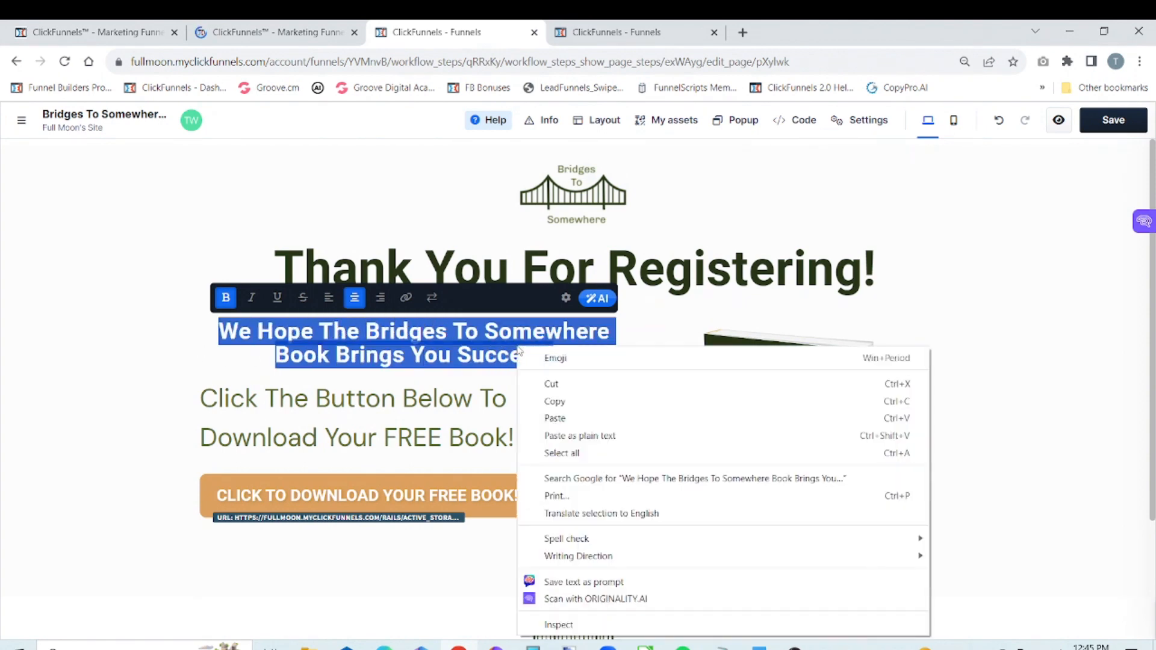
pyautogui.click(560, 401)
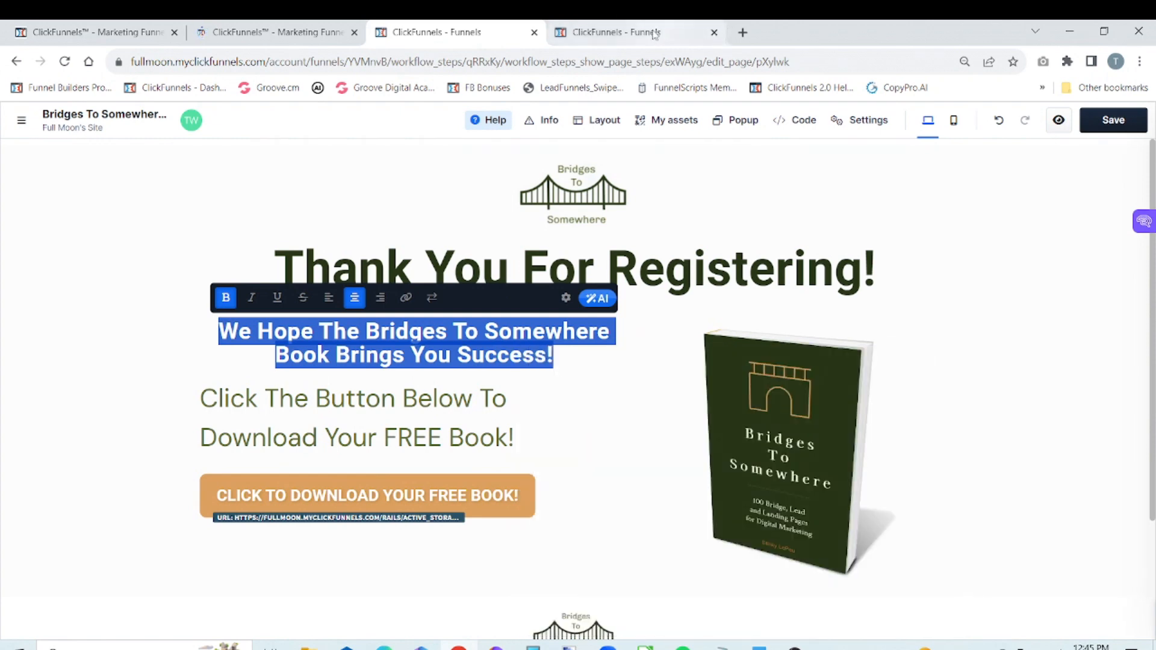
# - Return to the V2 thank-you page and add a headline element to the row's empty left column
pyautogui.click(653, 33)
pyautogui.click(497, 256)
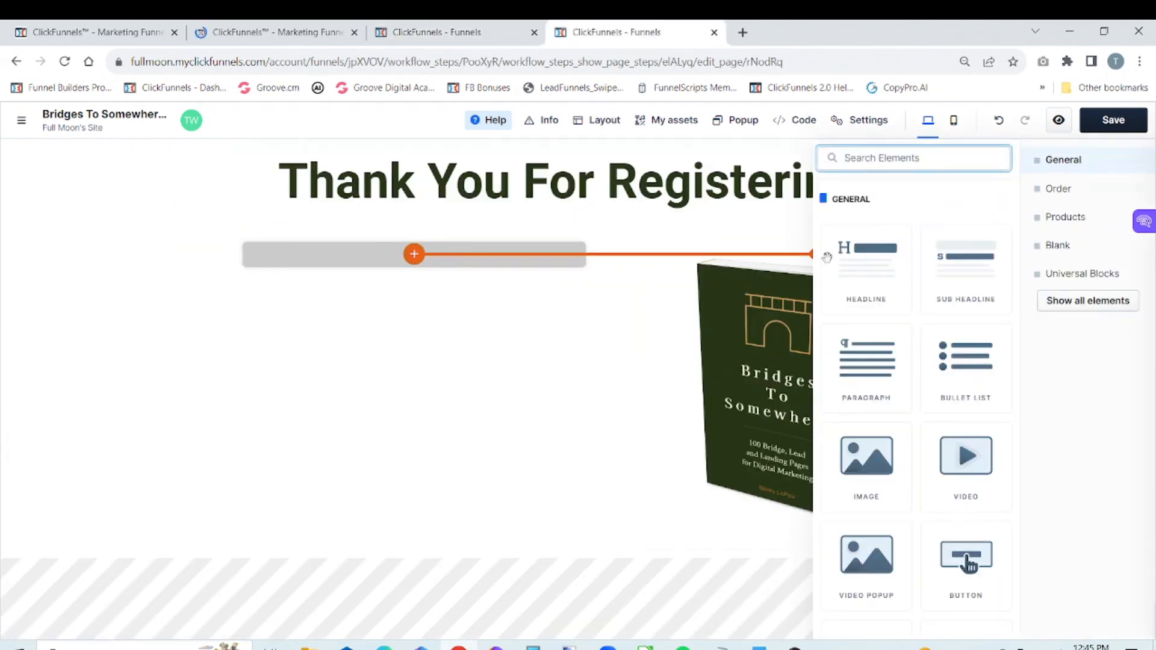
pyautogui.moveTo(866, 268); pyautogui.dragTo(629, 307)
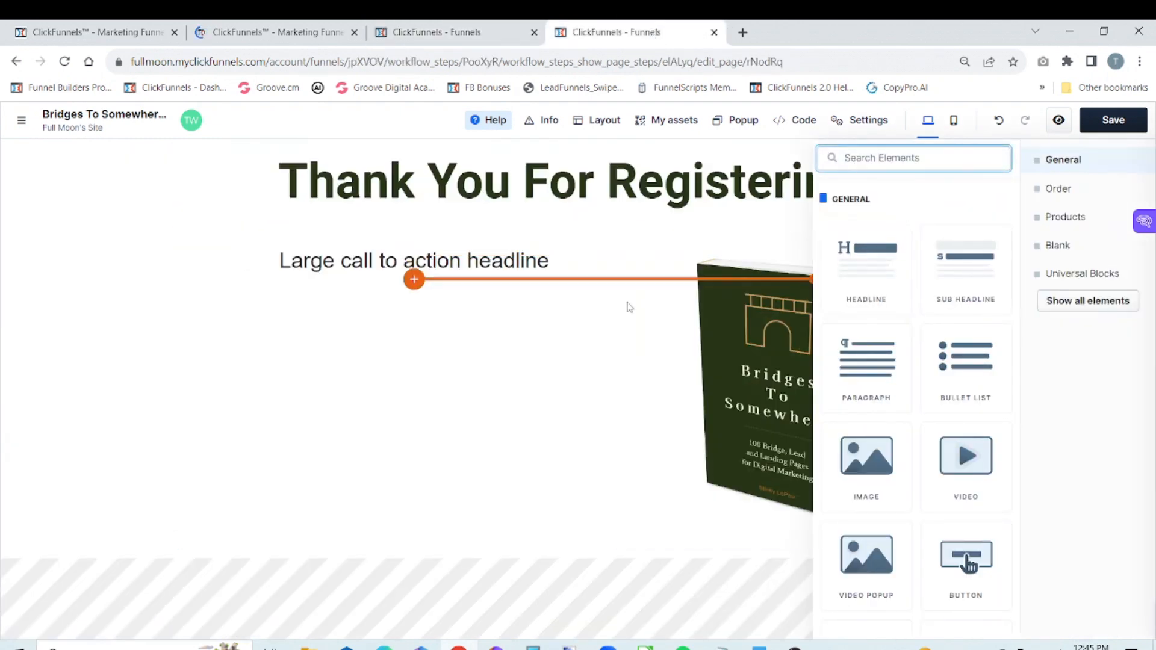
# - Replace the new headline's placeholder text with the copied "We Hope The Bridges To Somewhere Book Brings You Success!"
pyautogui.click(548, 261)
pyautogui.press('BackSpace')
pyautogui.press('BackSpace')
pyautogui.press('BackSpace')
pyautogui.press('BackSpace')
pyautogui.press('BackSpace')
pyautogui.press('BackSpace')
pyautogui.press('BackSpace')
pyautogui.press('BackSpace')
pyautogui.press('BackSpace')
pyautogui.press('BackSpace')
pyautogui.press('BackSpace')
pyautogui.press('BackSpace')
pyautogui.press('BackSpace')
pyautogui.press('BackSpace')
pyautogui.press('BackSpace')
pyautogui.press('BackSpace')
pyautogui.press('BackSpace')
pyautogui.press('BackSpace')
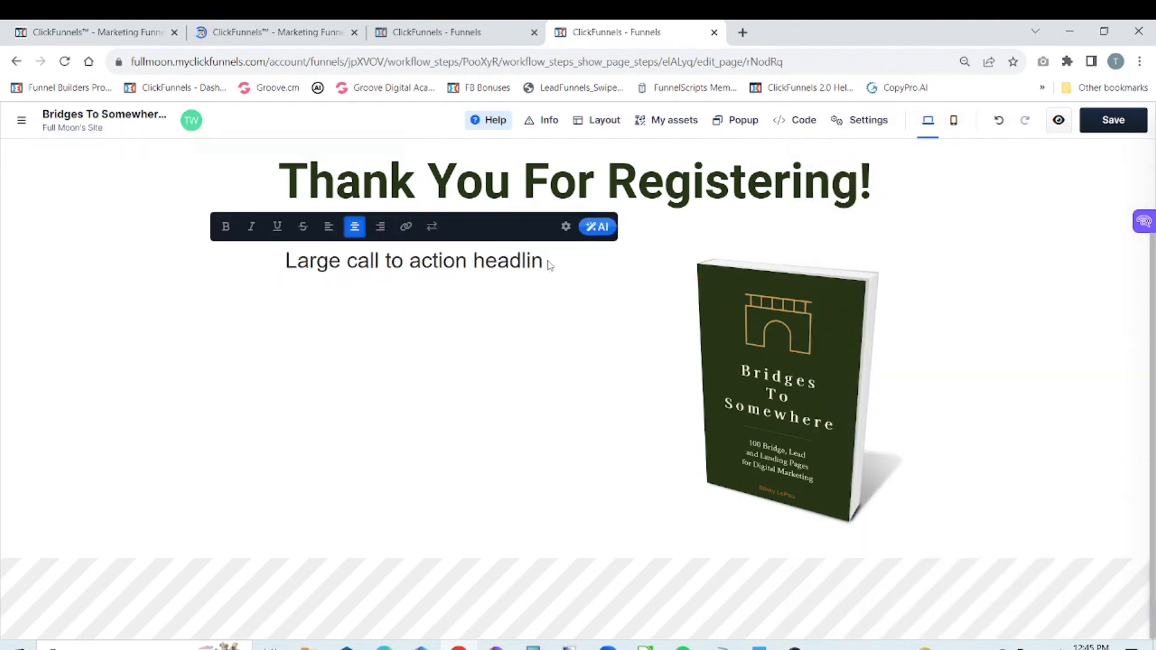
pyautogui.press('BackSpace')
pyautogui.press('BackSpace')
pyautogui.press('BackSpace')
pyautogui.press('BackSpace')
pyautogui.press('BackSpace')
pyautogui.press('BackSpace')
pyautogui.press('BackSpace')
pyautogui.press('BackSpace')
pyautogui.press('BackSpace')
pyautogui.press('BackSpace')
pyautogui.press('BackSpace')
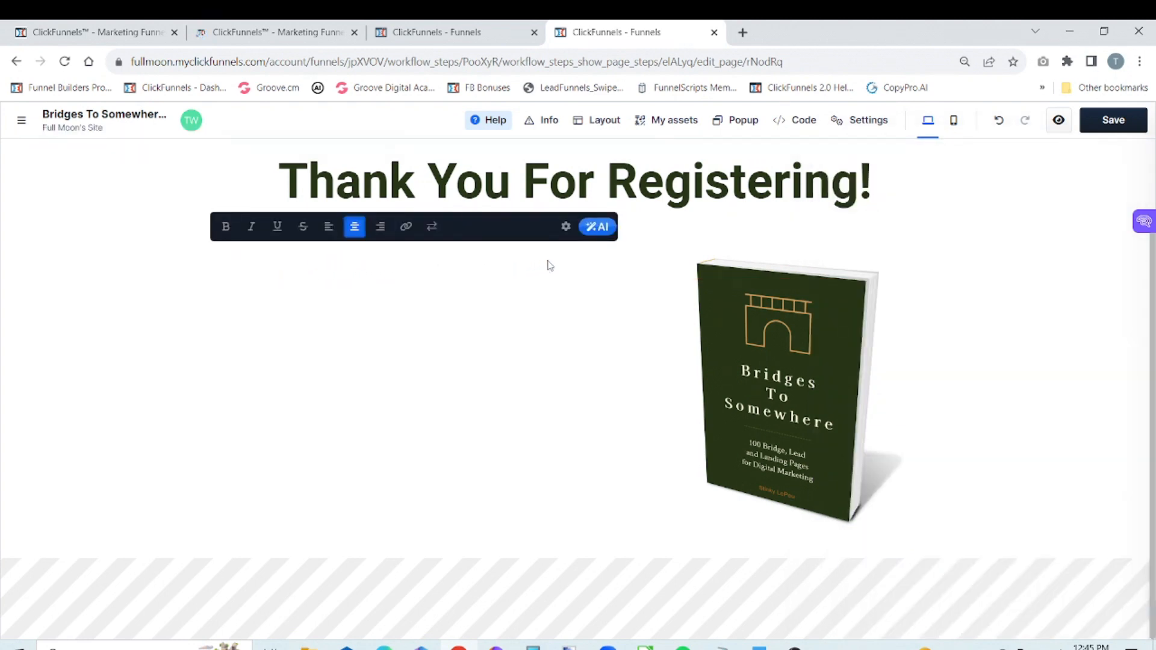
pyautogui.hotkey('ctrl', 'v')
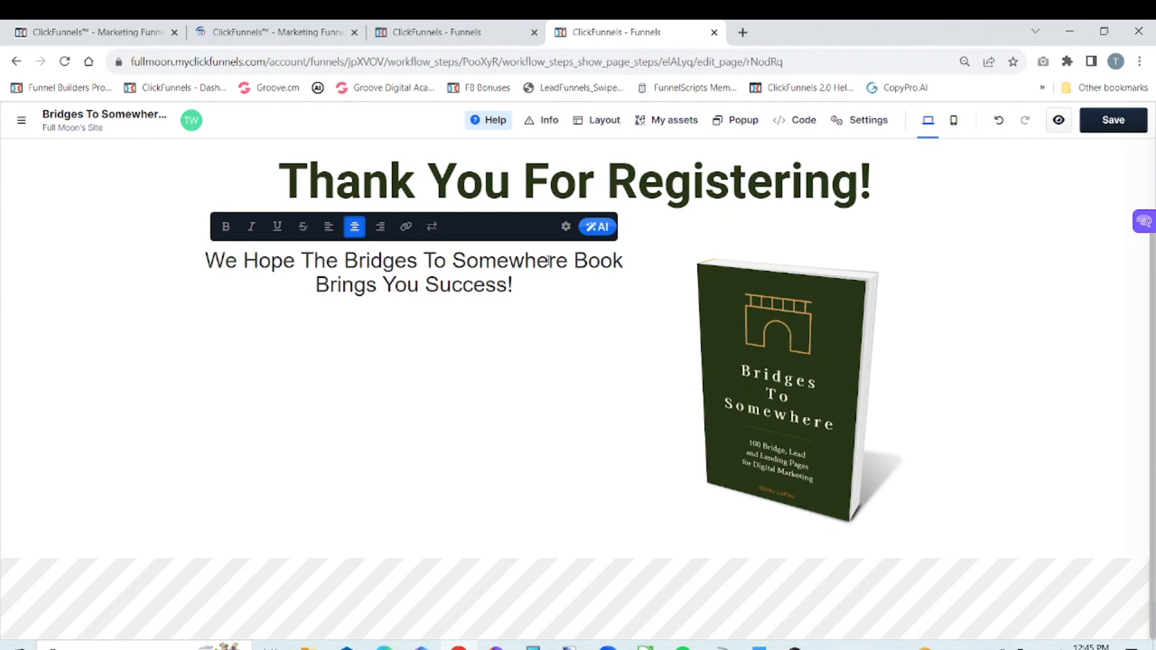
# - Set the left column headline's text color to hex 000000
pyautogui.click(565, 227)
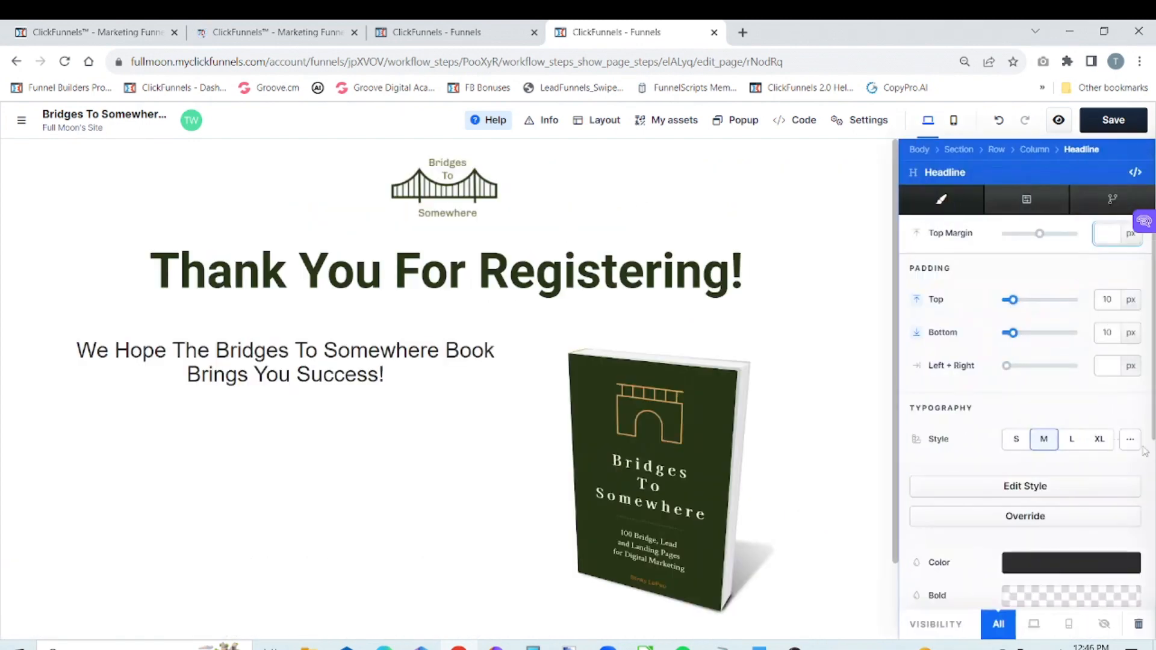
pyautogui.scroll(-3, 1153, 394)
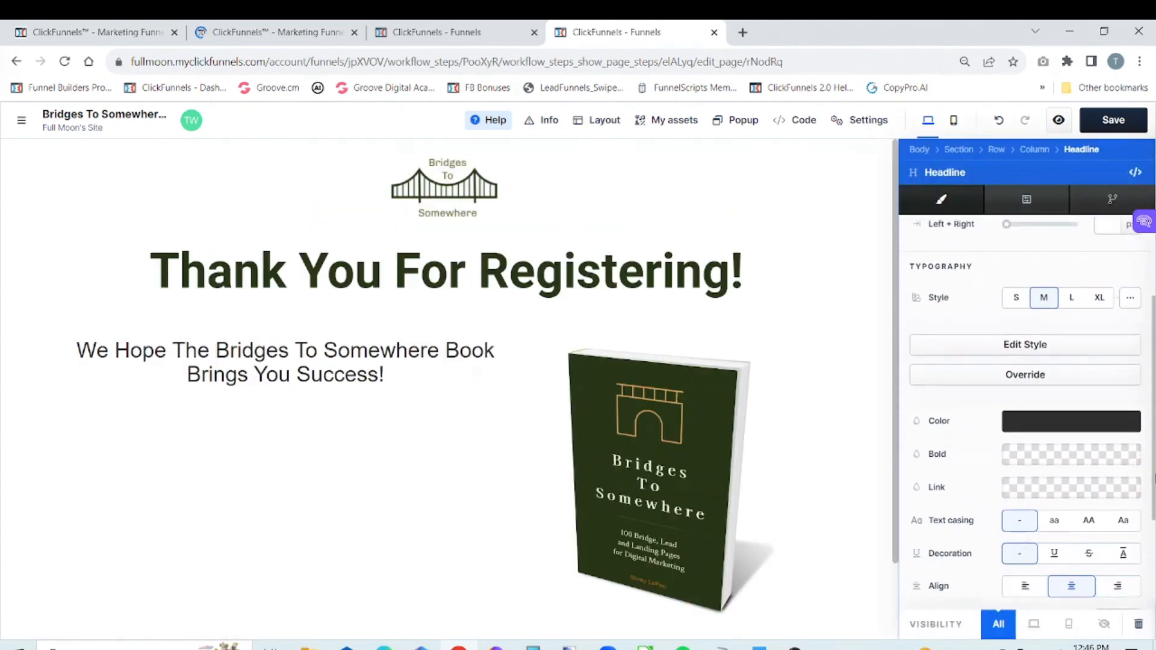
pyautogui.click(1078, 392)
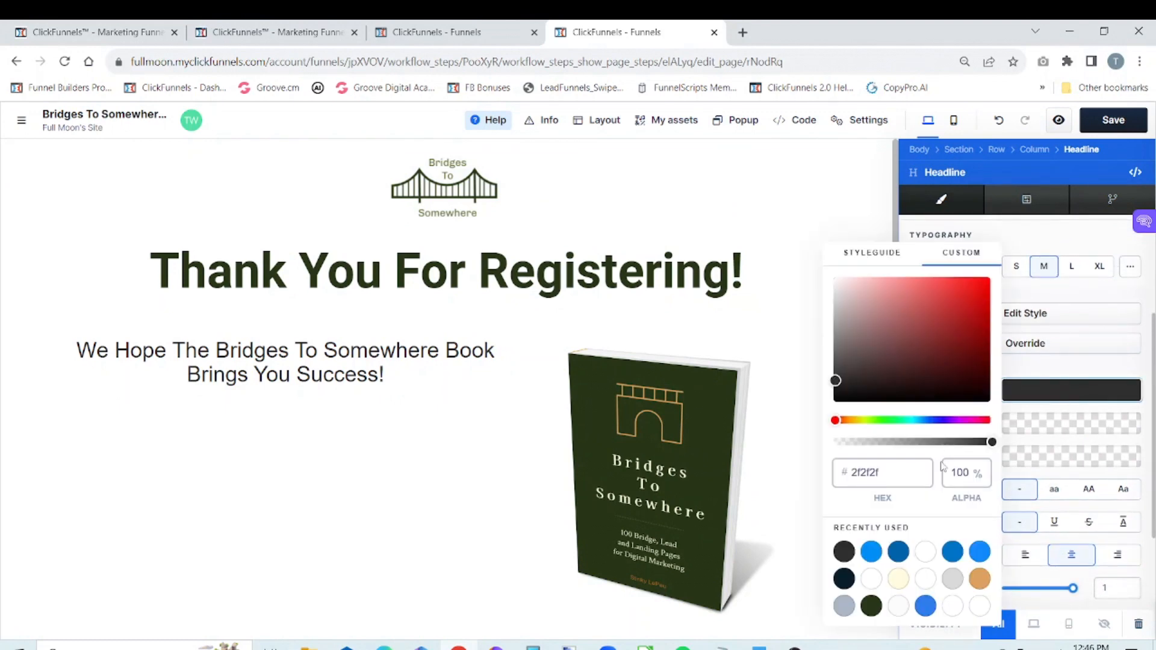
pyautogui.click(912, 464)
pyautogui.press('BackSpace')
pyautogui.press('BackSpace')
pyautogui.press('BackSpace')
pyautogui.press('BackSpace')
pyautogui.press('BackSpace')
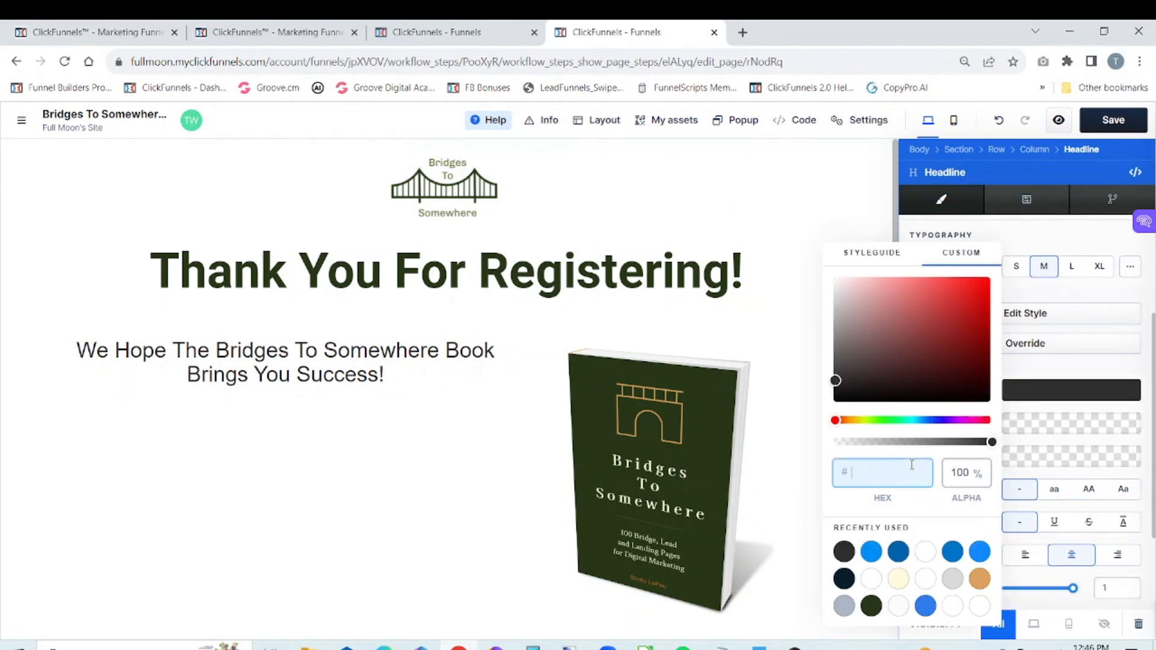
pyautogui.write('000000')
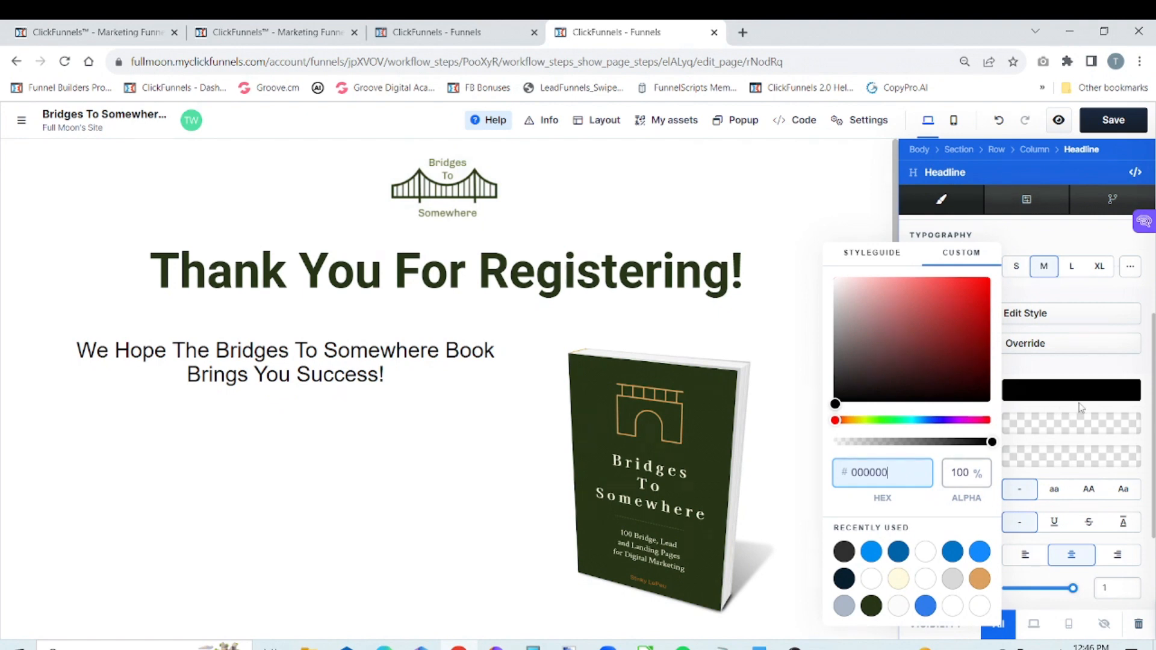
pyautogui.click(1106, 361)
# - Override the left column headline's typography style and set its font family to Roboto
pyautogui.click(1111, 348)
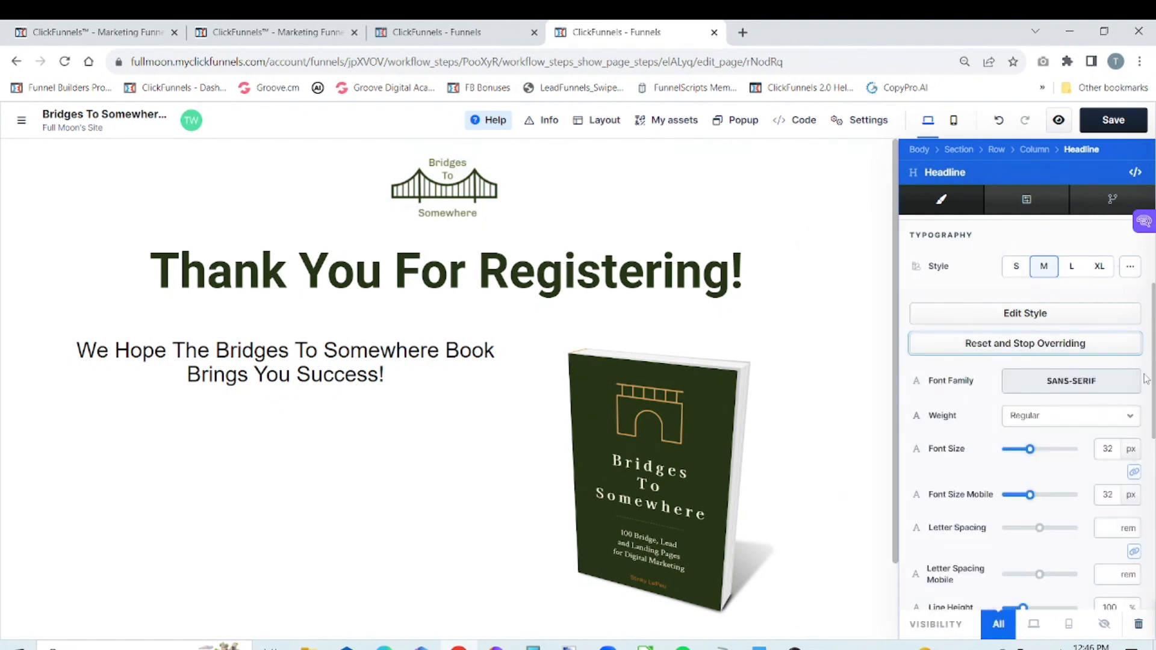
pyautogui.click(1047, 382)
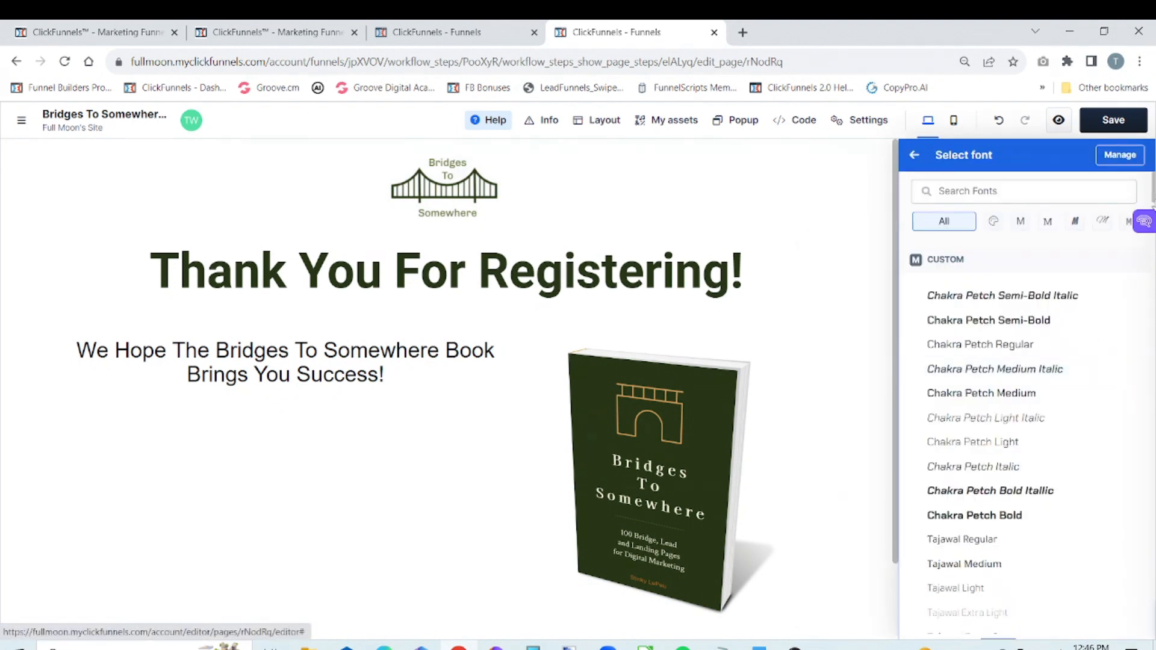
pyautogui.scroll(-15, 1024, 392)
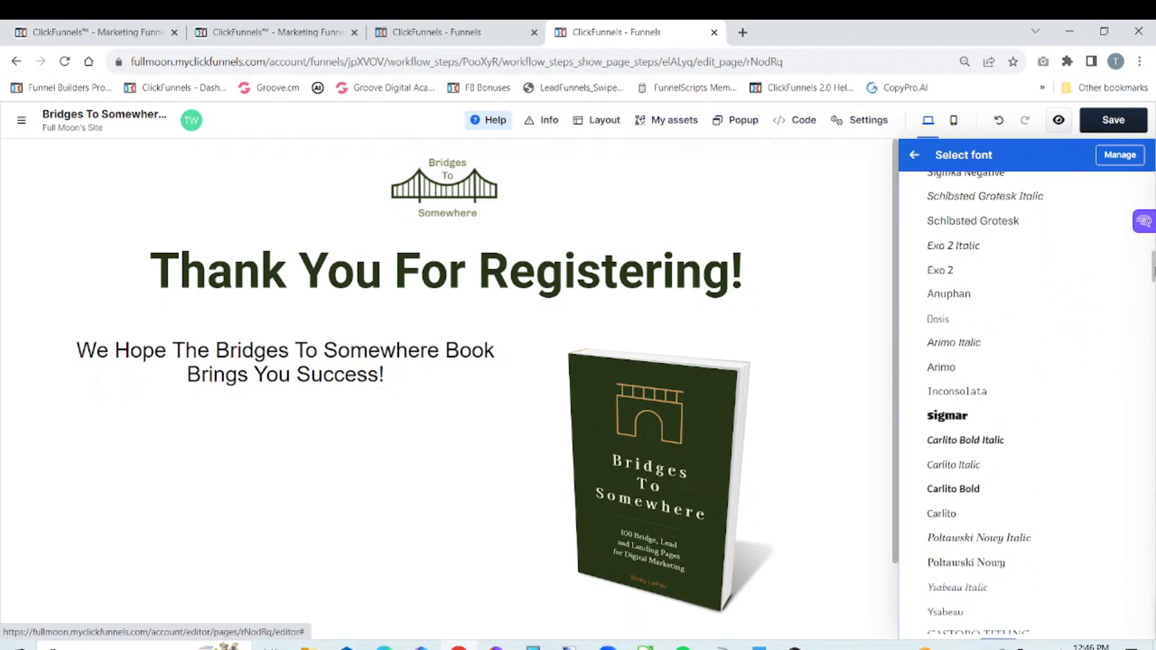
pyautogui.scroll(-1, 1012, 296)
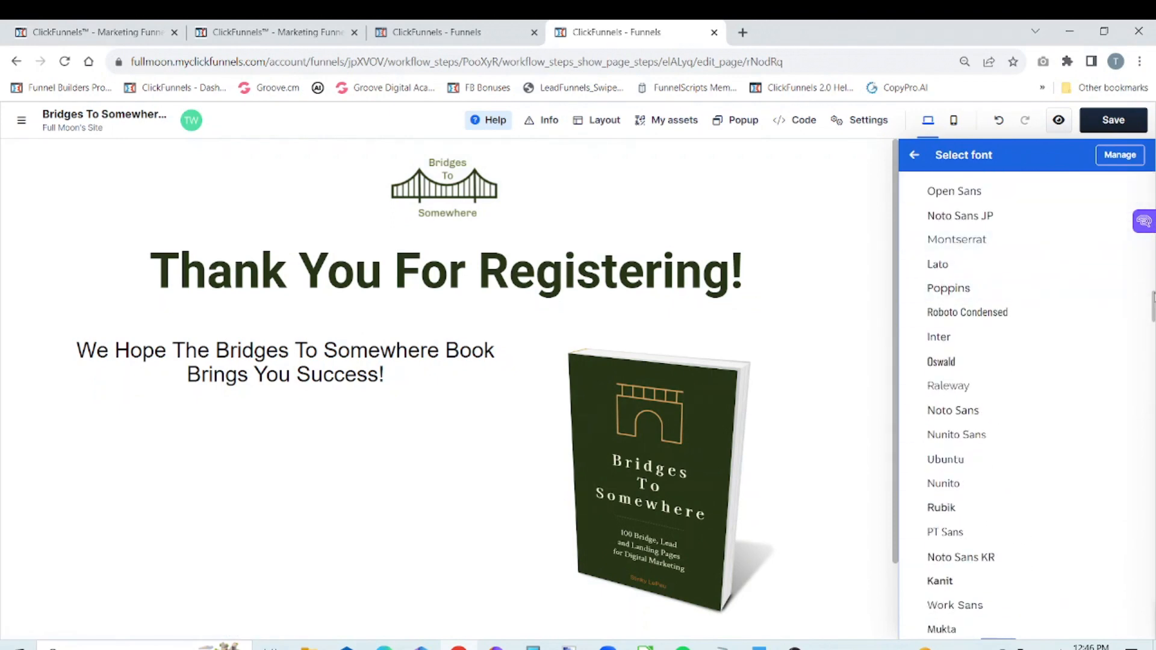
pyautogui.scroll(1, 1153, 303)
pyautogui.scroll(2, 1153, 303)
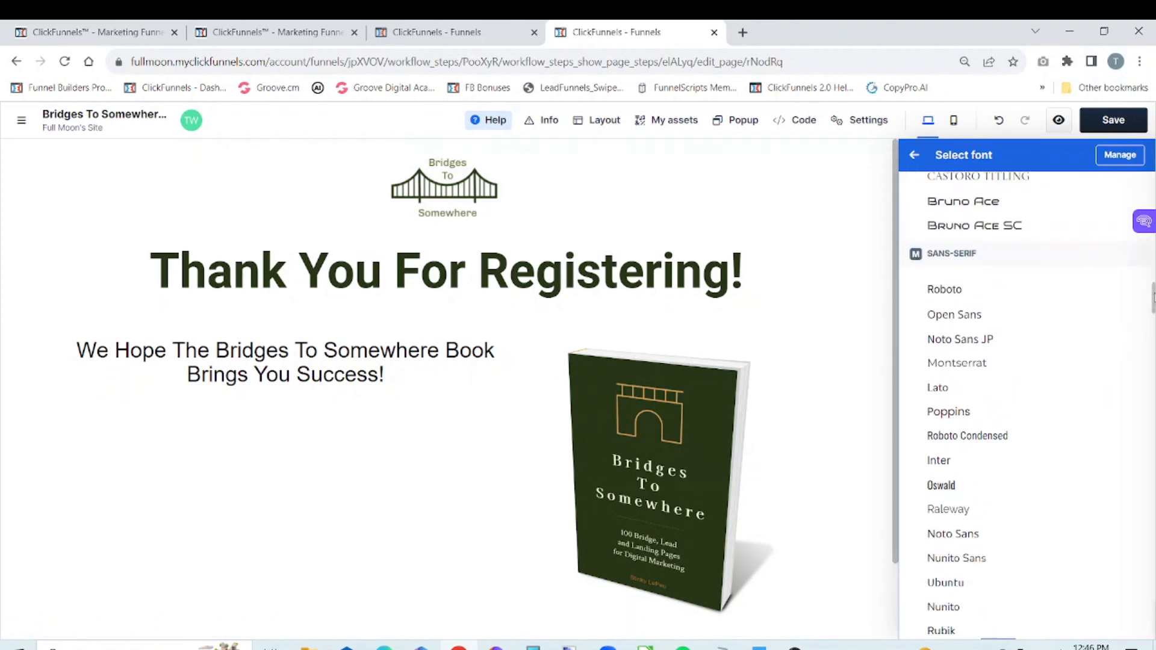
pyautogui.click(983, 294)
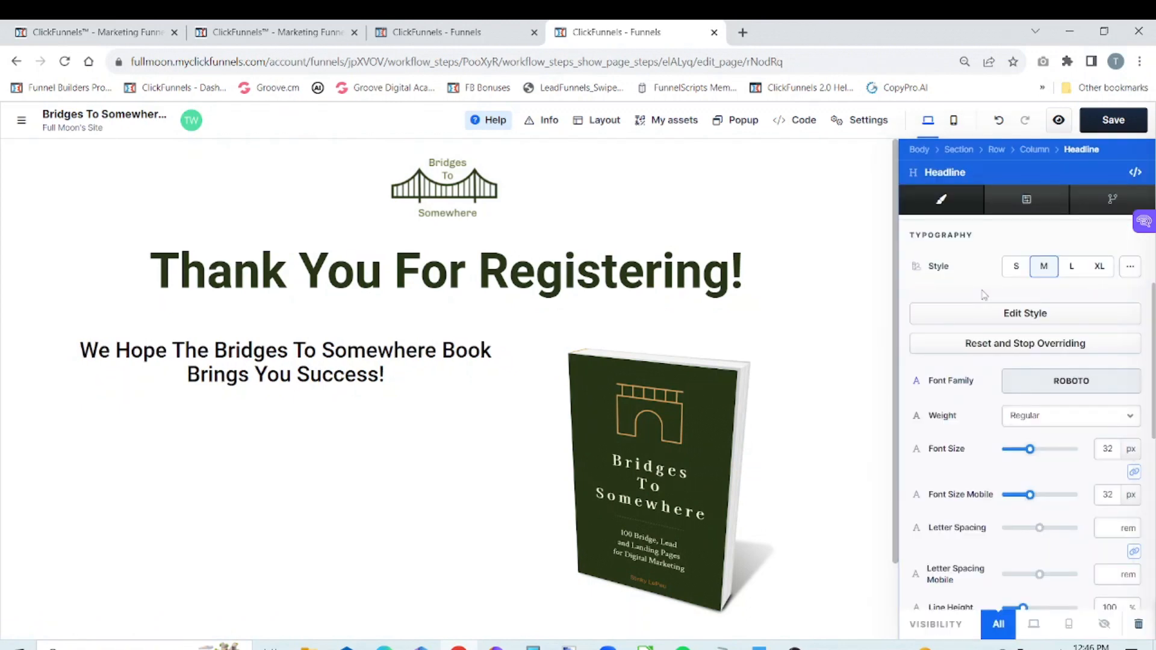
# - Switch to the V1 thank-you page and examine the typography settings of its "We Hope The Bridges To Somewhere Book" headline
pyautogui.click(482, 37)
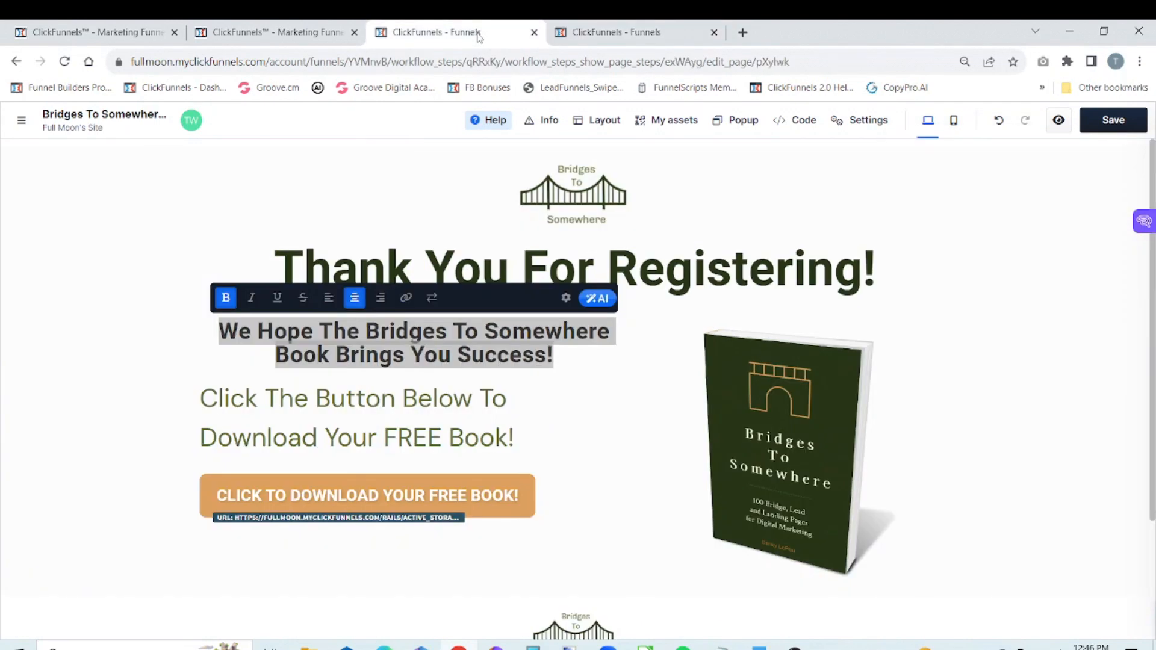
pyautogui.click(560, 315)
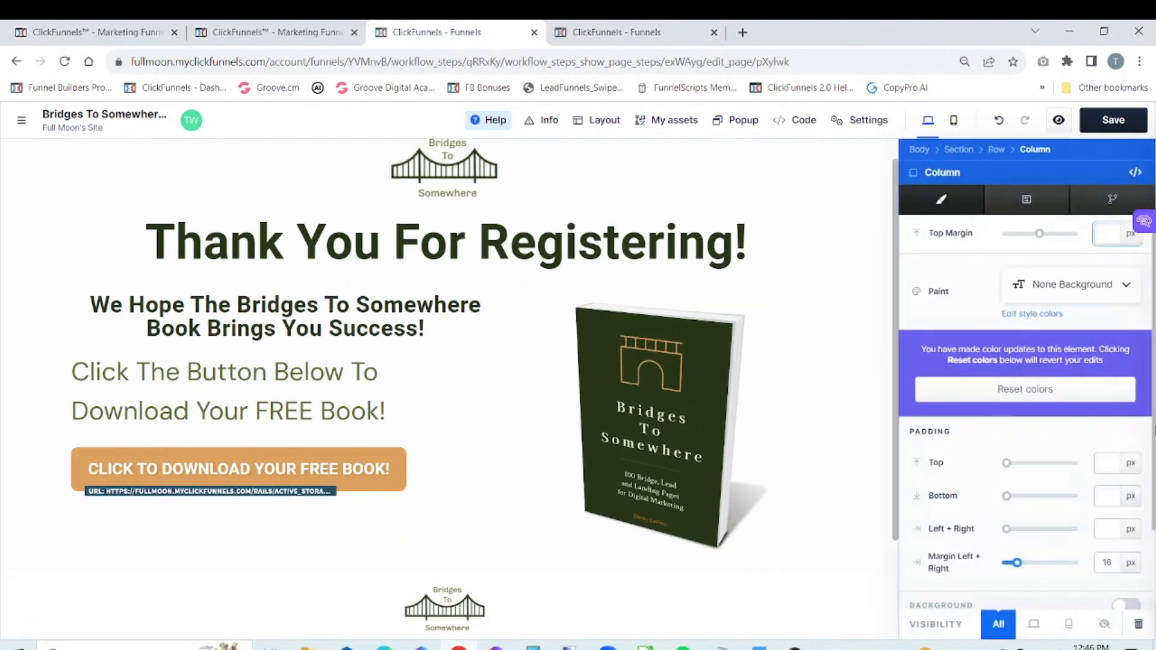
pyautogui.click(782, 328)
pyautogui.moveTo(472, 322)
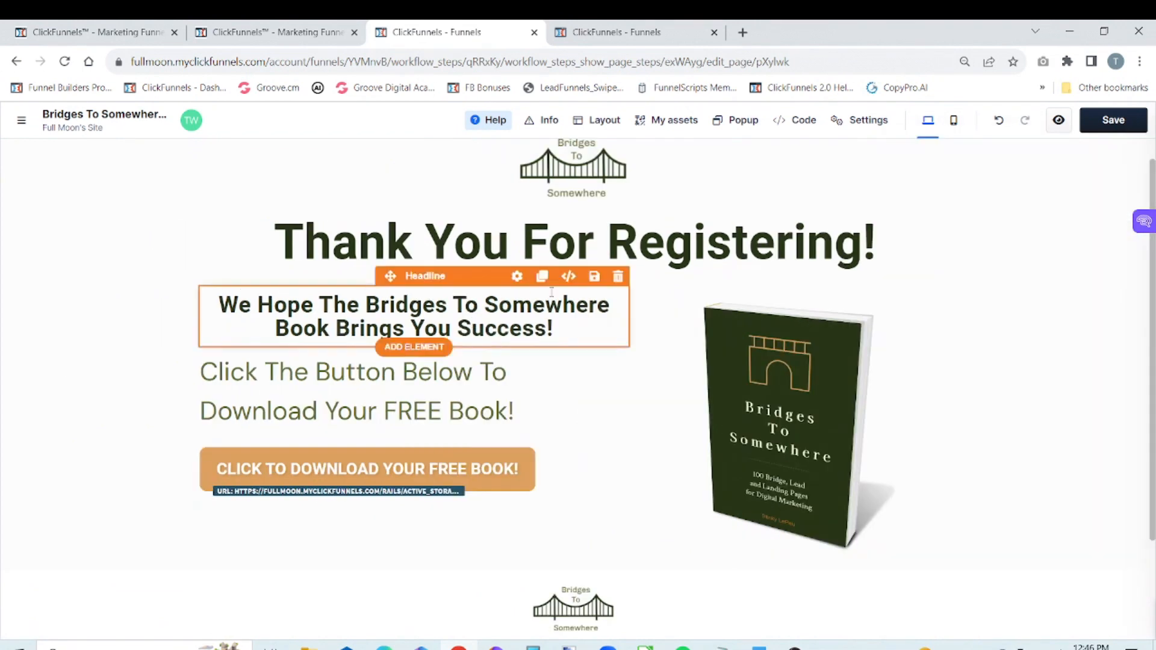
pyautogui.click(517, 278)
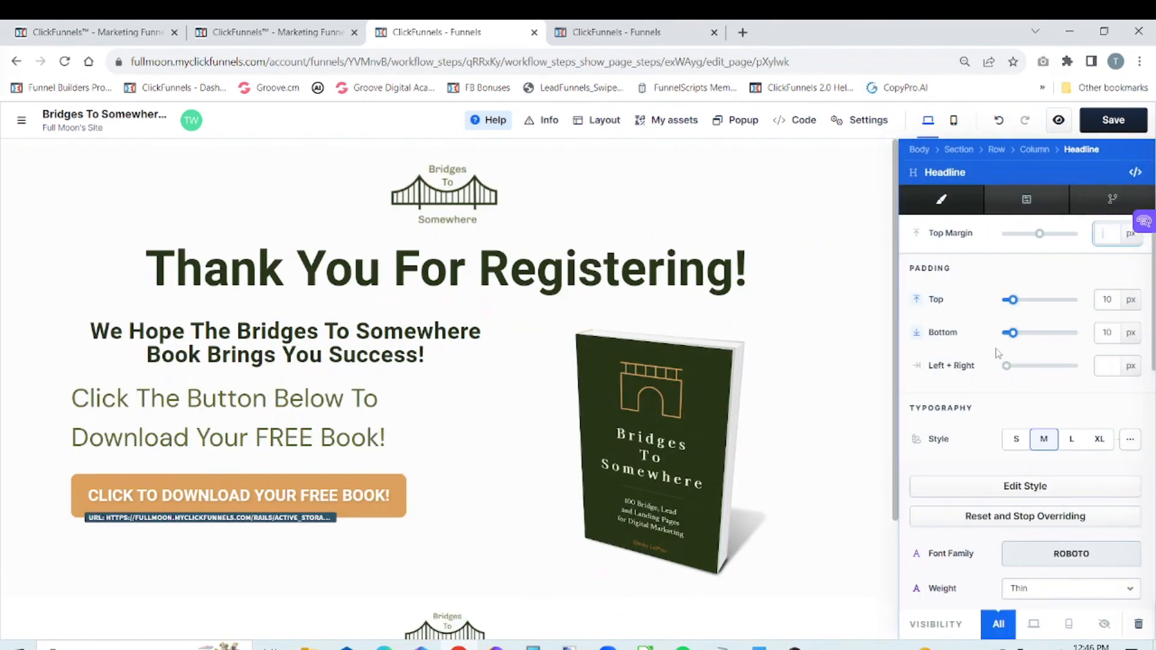
pyautogui.click(1155, 293)
pyautogui.moveTo(1154, 325); pyautogui.dragTo(1154, 394)
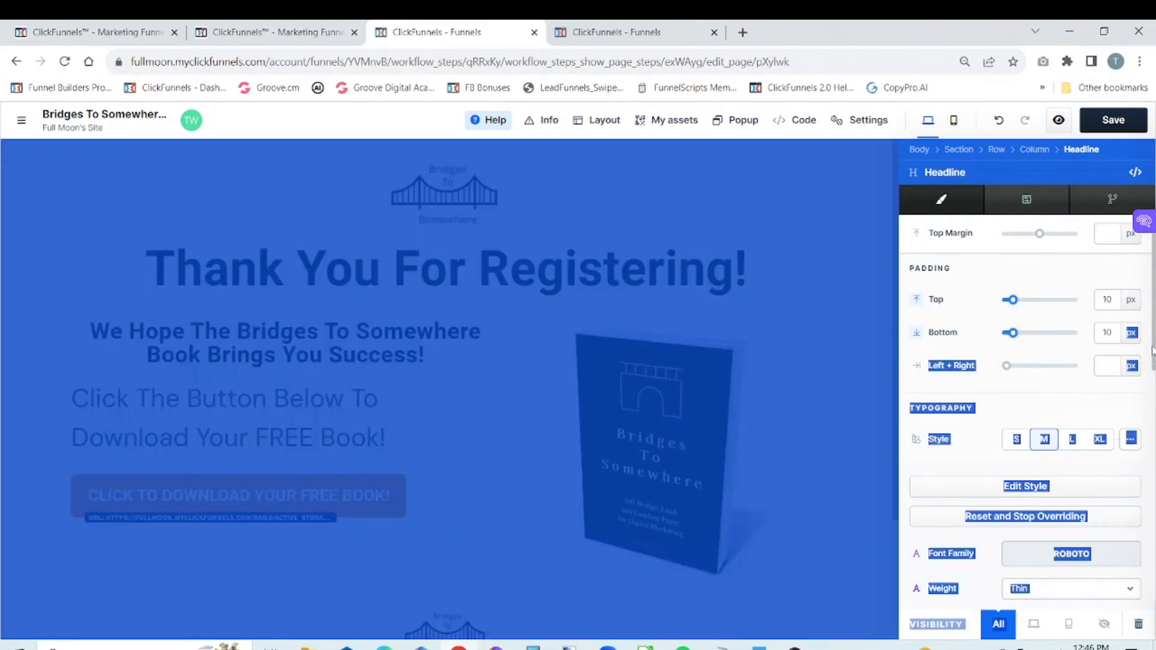
pyautogui.click(1144, 288)
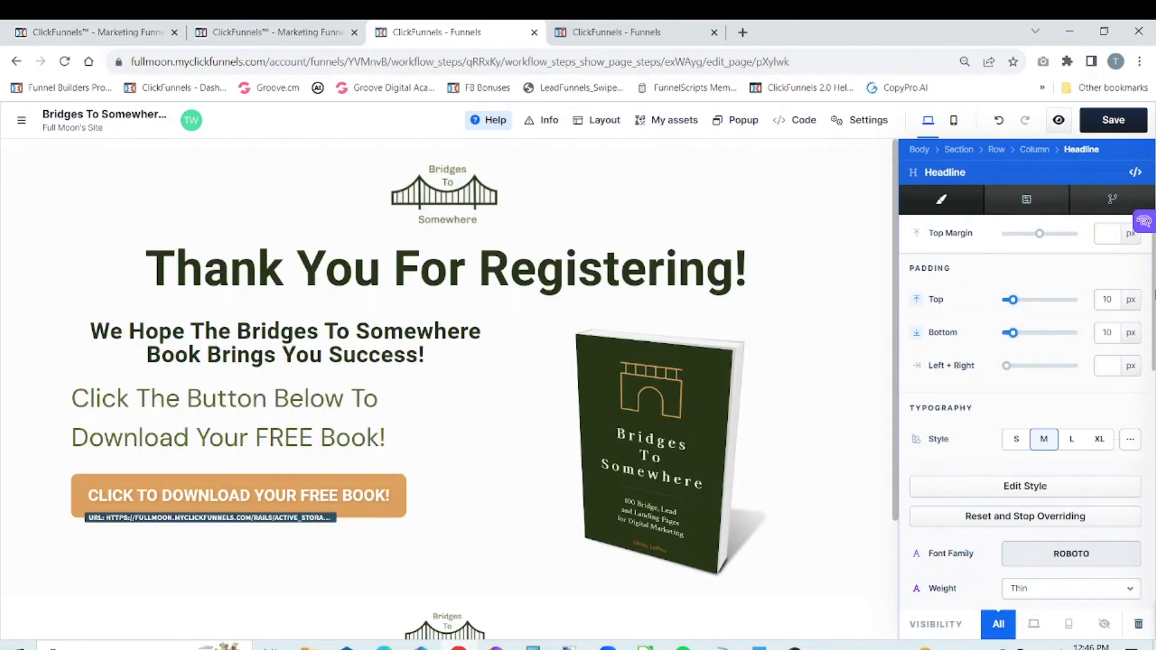
pyautogui.moveTo(1155, 328); pyautogui.dragTo(1154, 408)
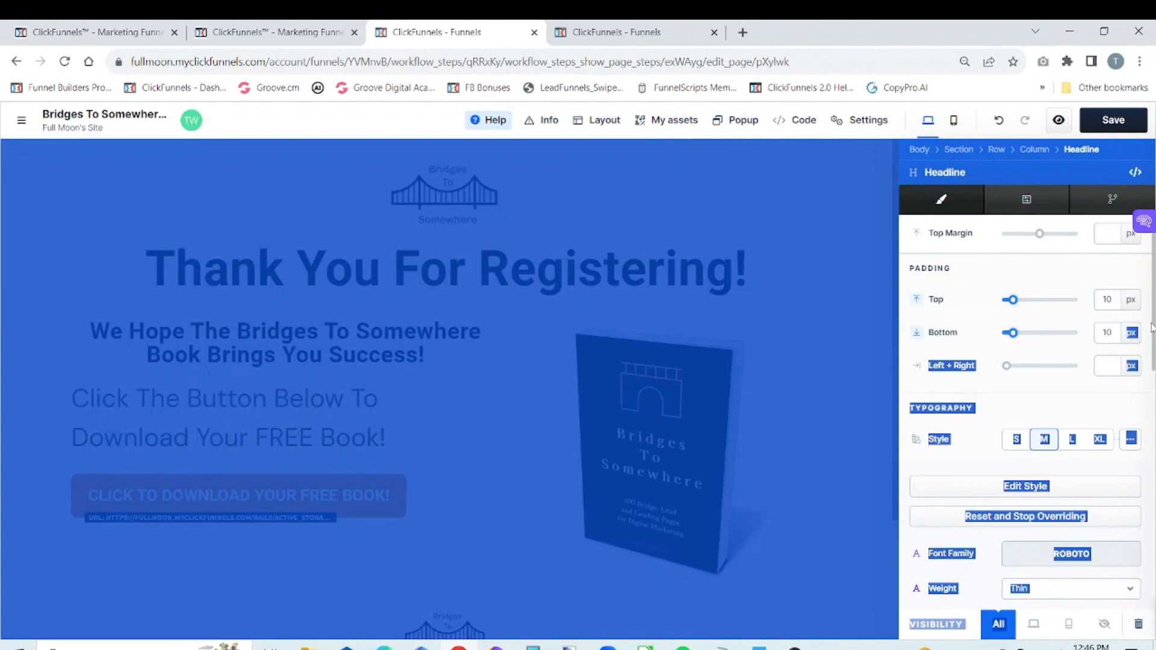
pyautogui.click(1141, 277)
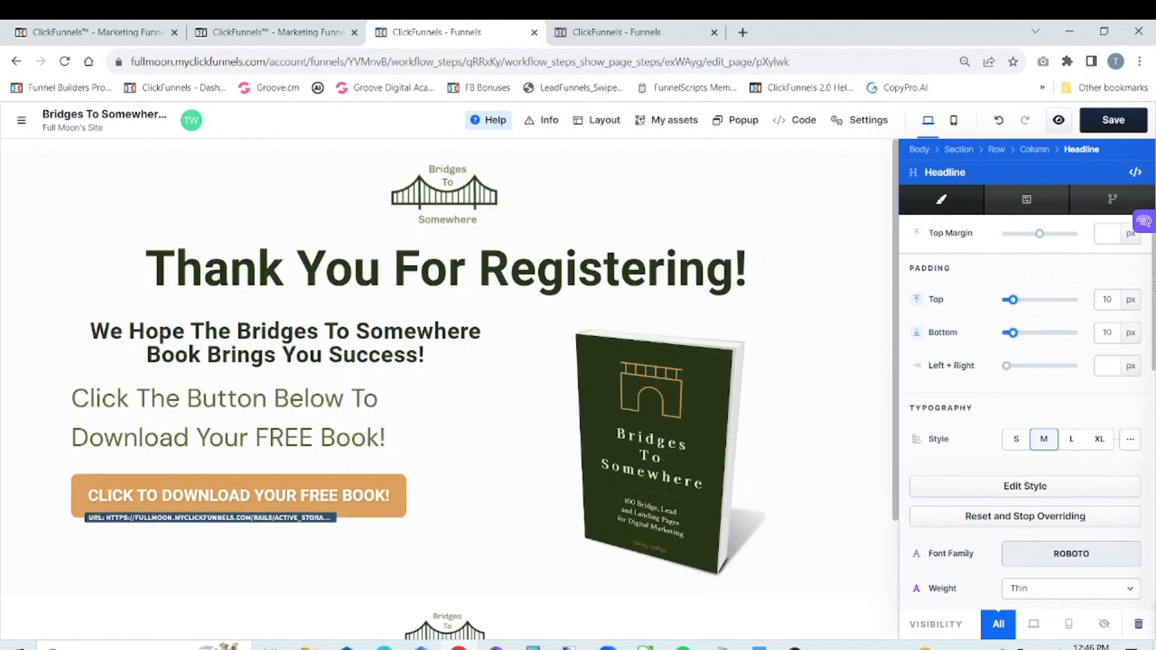
pyautogui.moveTo(1154, 288); pyautogui.dragTo(1155, 351)
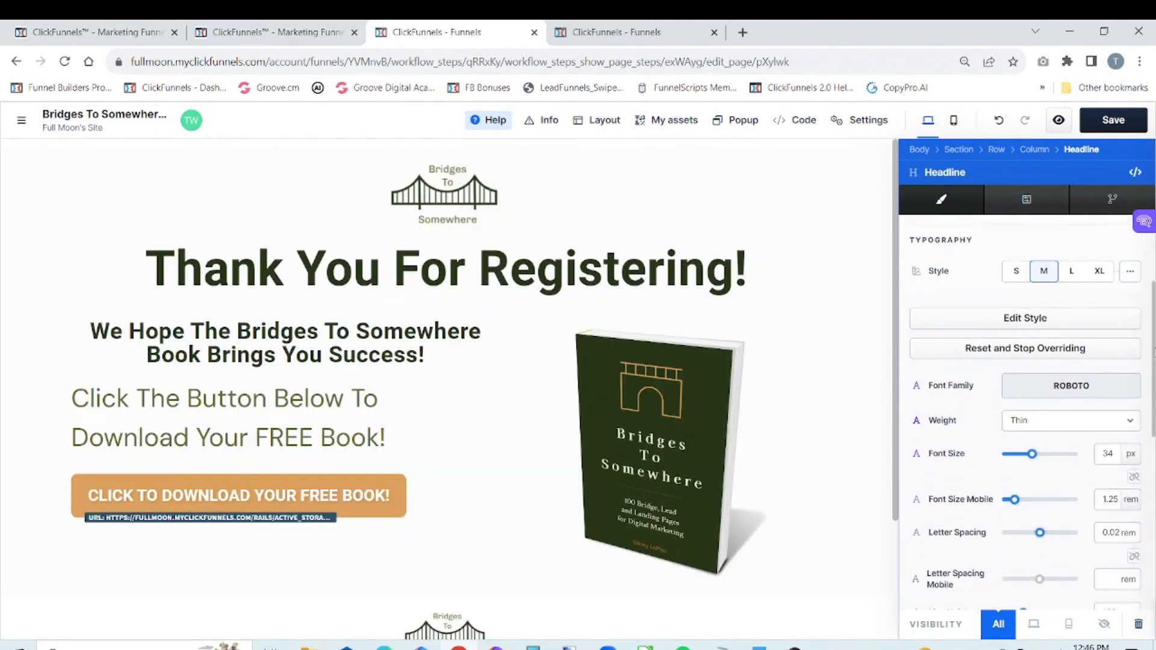
# - Return to the V2 thank-you page and set the left column headline's font size to 34 px
pyautogui.click(599, 32)
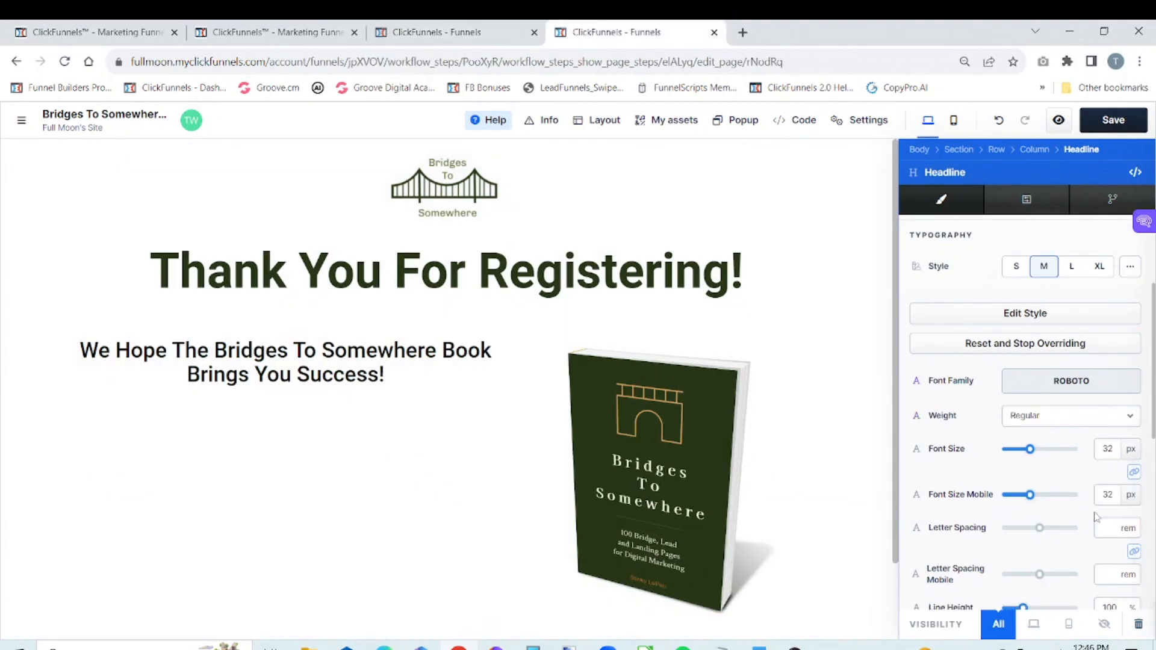
pyautogui.moveTo(1031, 449); pyautogui.dragTo(1033, 450)
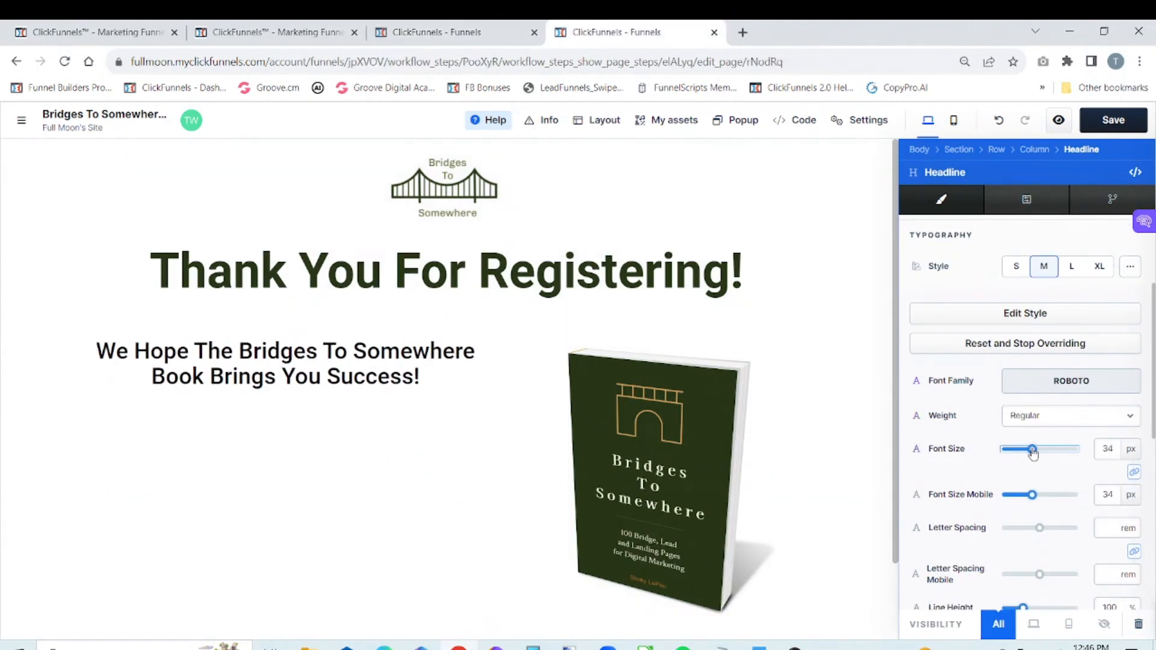
pyautogui.click(468, 411)
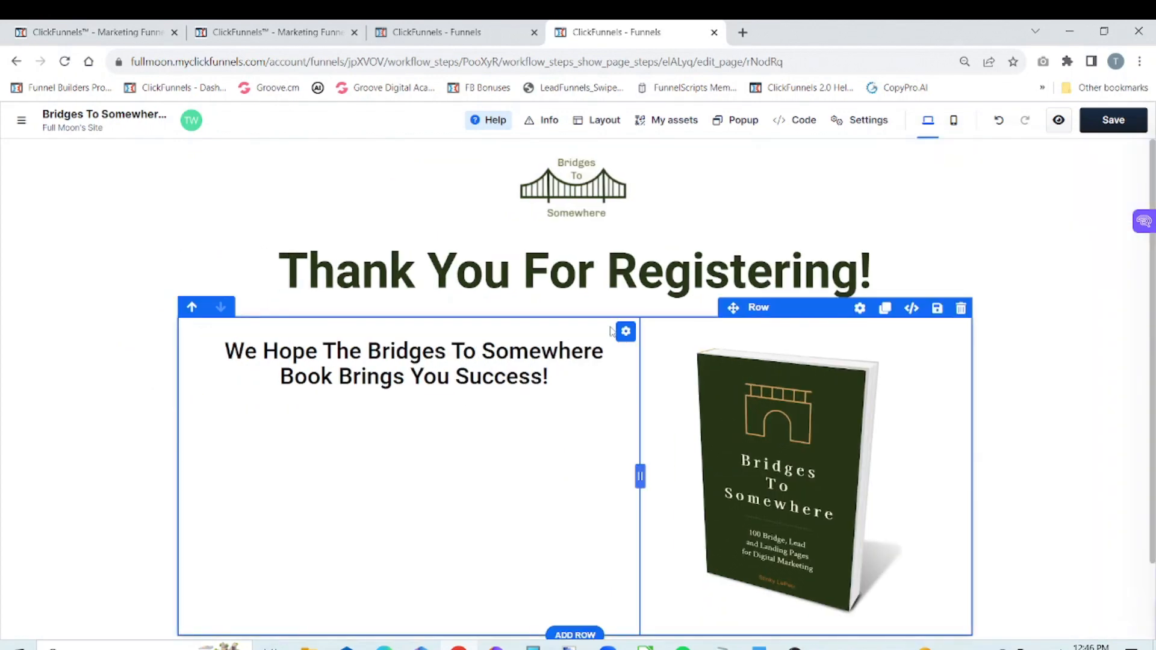
# - Set the font weight of the V2 left column headline to Bold
pyautogui.moveTo(584, 349)
pyautogui.click(519, 323)
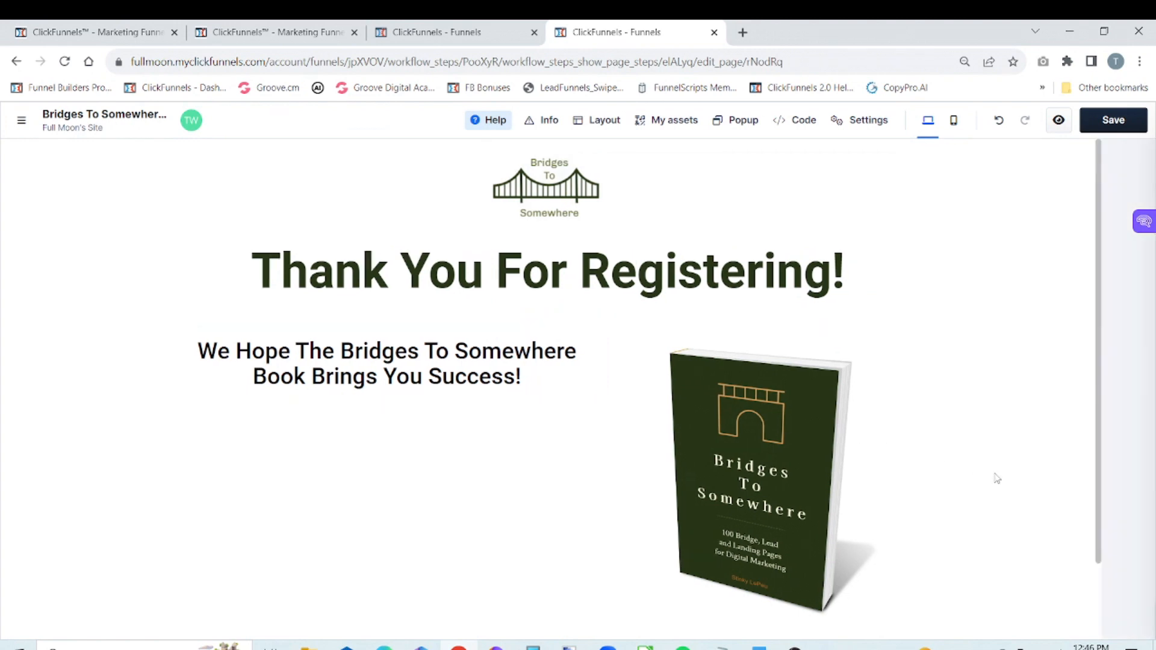
pyautogui.click(1155, 386)
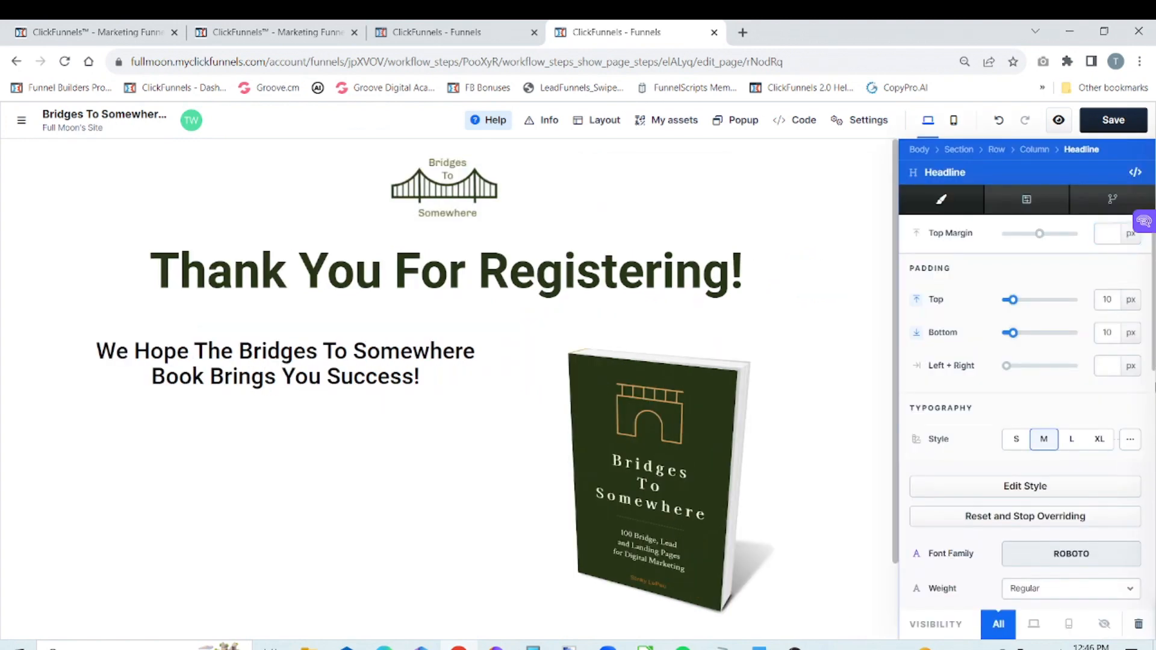
pyautogui.moveTo(1154, 363); pyautogui.dragTo(1154, 448)
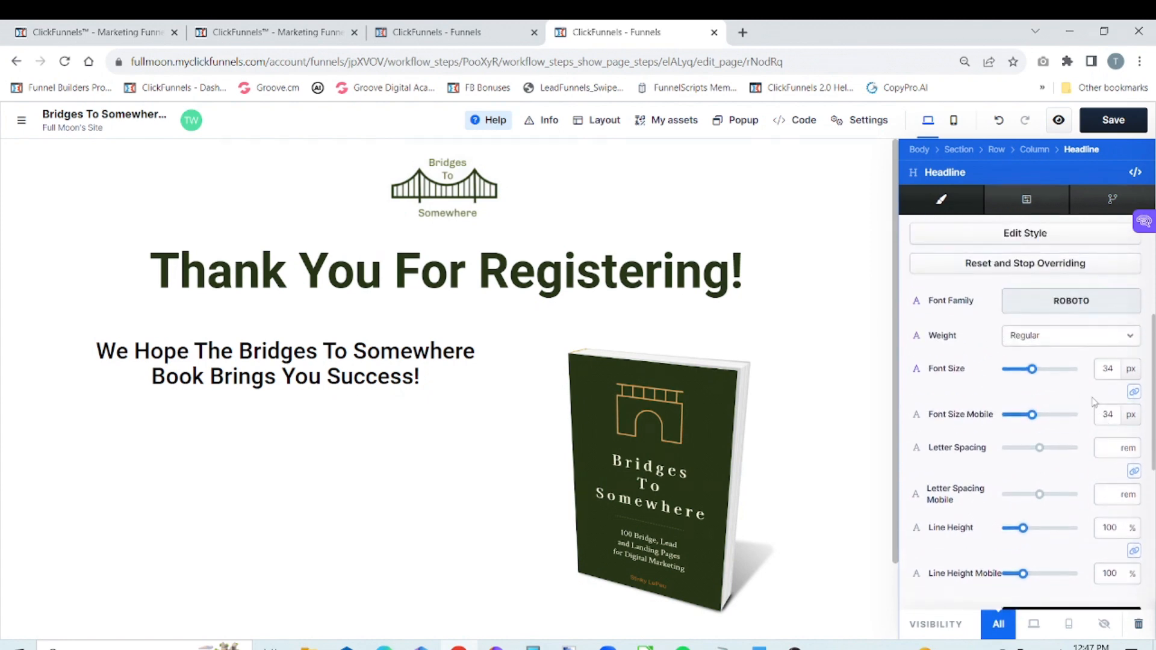
pyautogui.click(1080, 344)
pyautogui.click(1068, 342)
pyautogui.click(1018, 400)
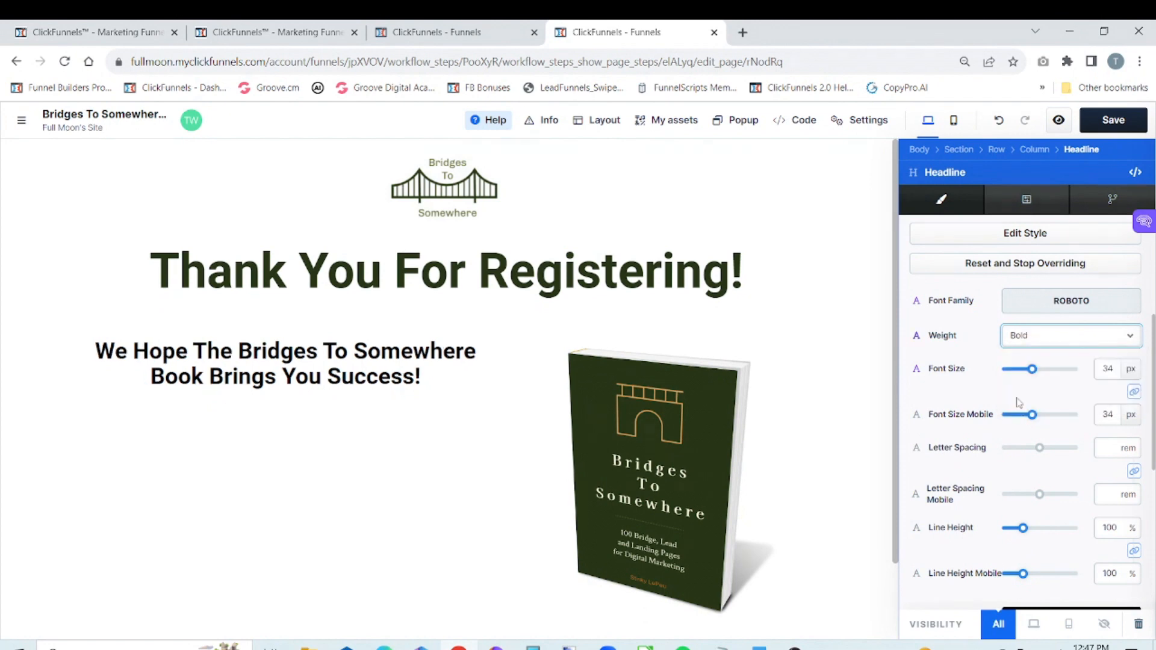
pyautogui.click(404, 492)
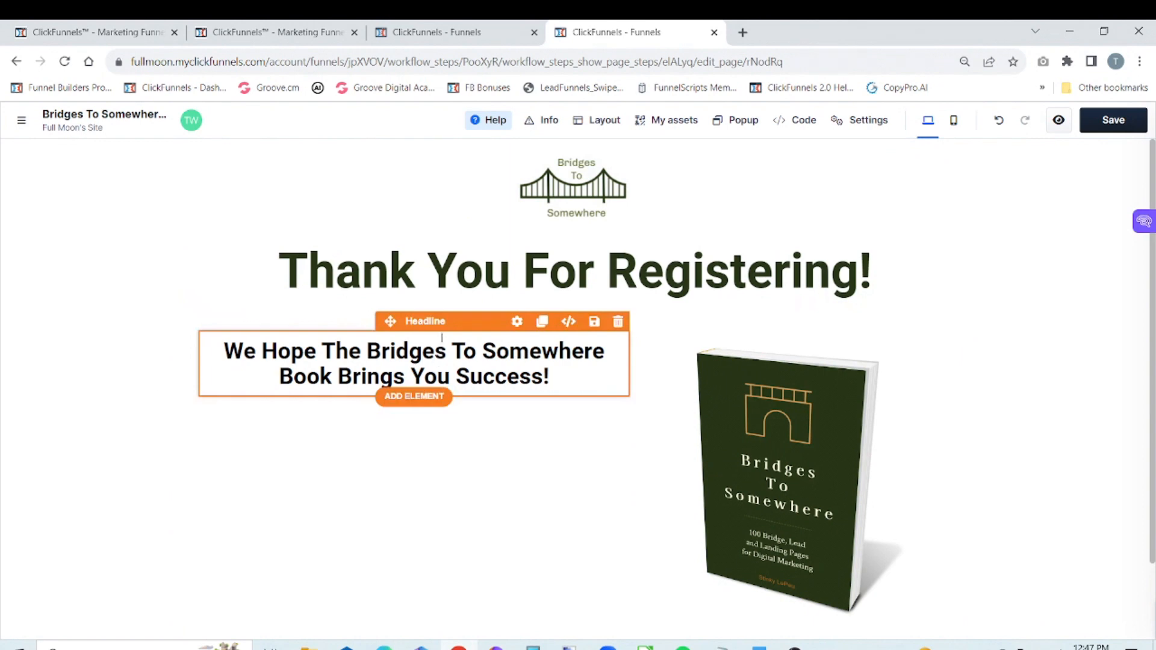
# - Copy the text "Click The Button Below To Download Your FREE Book!" from the V1 thank-you page
pyautogui.hotkey('ctrl', 'shift', 'Tab')
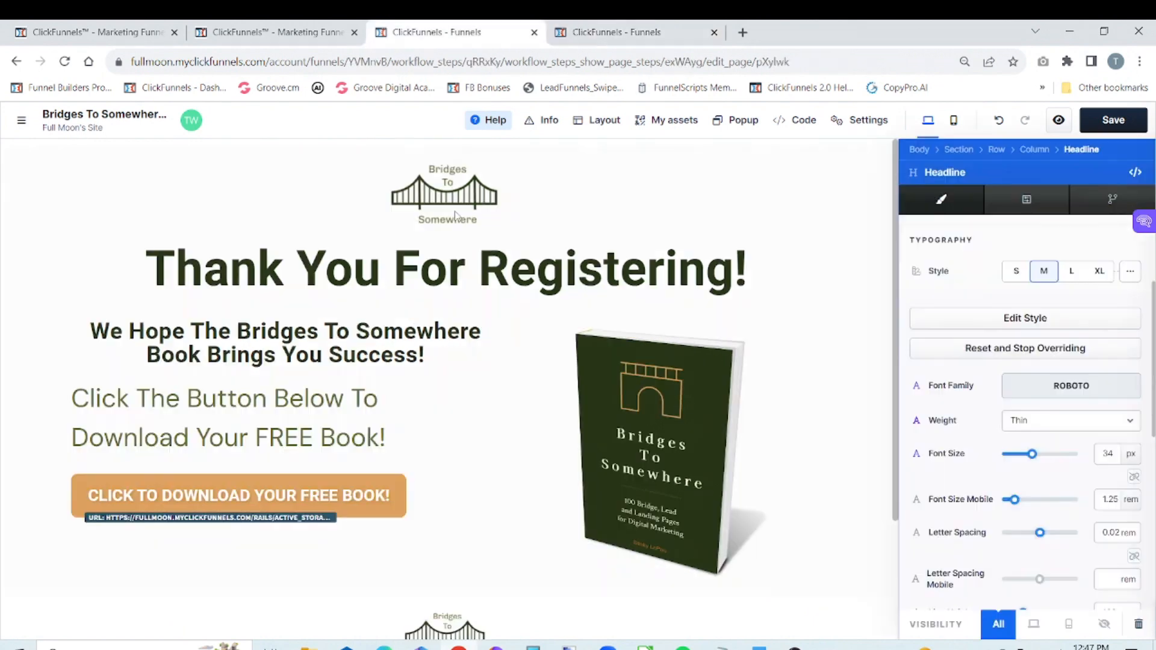
pyautogui.click(380, 400)
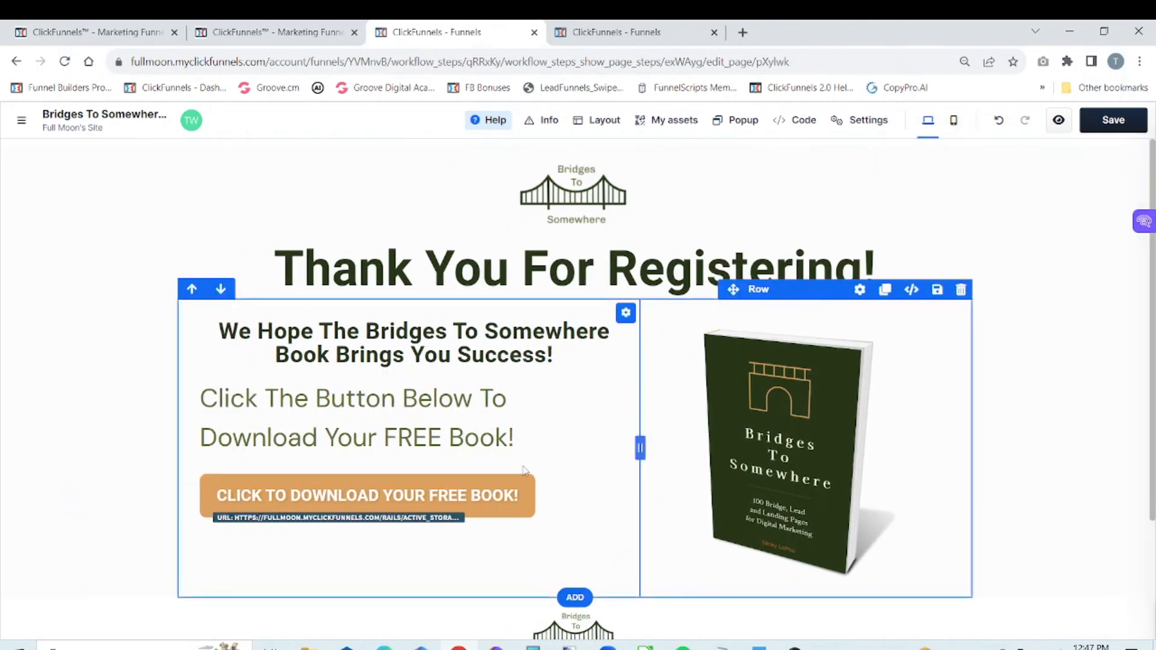
pyautogui.click(514, 434)
pyautogui.moveTo(515, 433); pyautogui.dragTo(205, 398)
pyautogui.rightClick(206, 397)
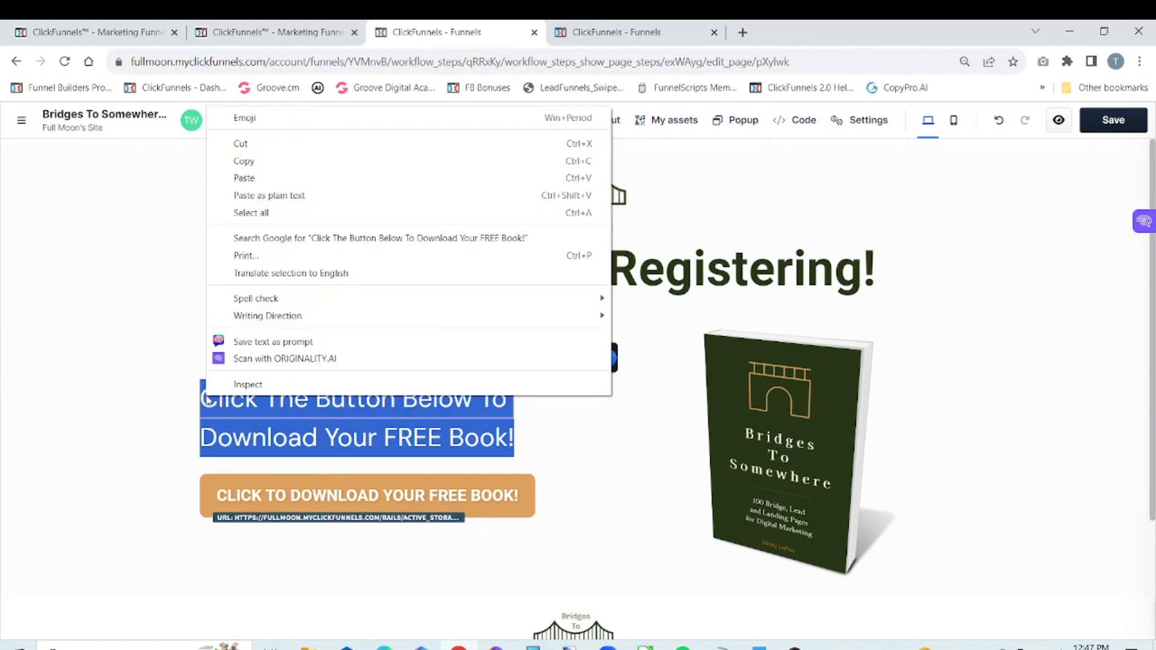
pyautogui.click(266, 161)
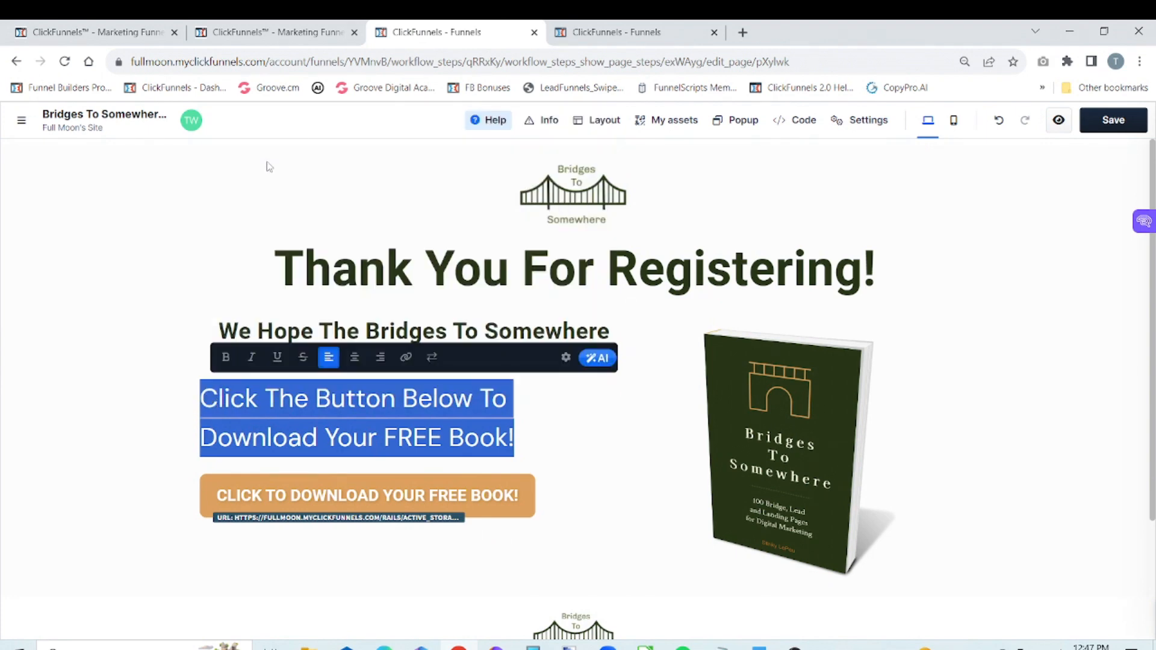
# - Return to the V2 thank-you page and add a paragraph element below the left column headline
pyautogui.click(642, 30)
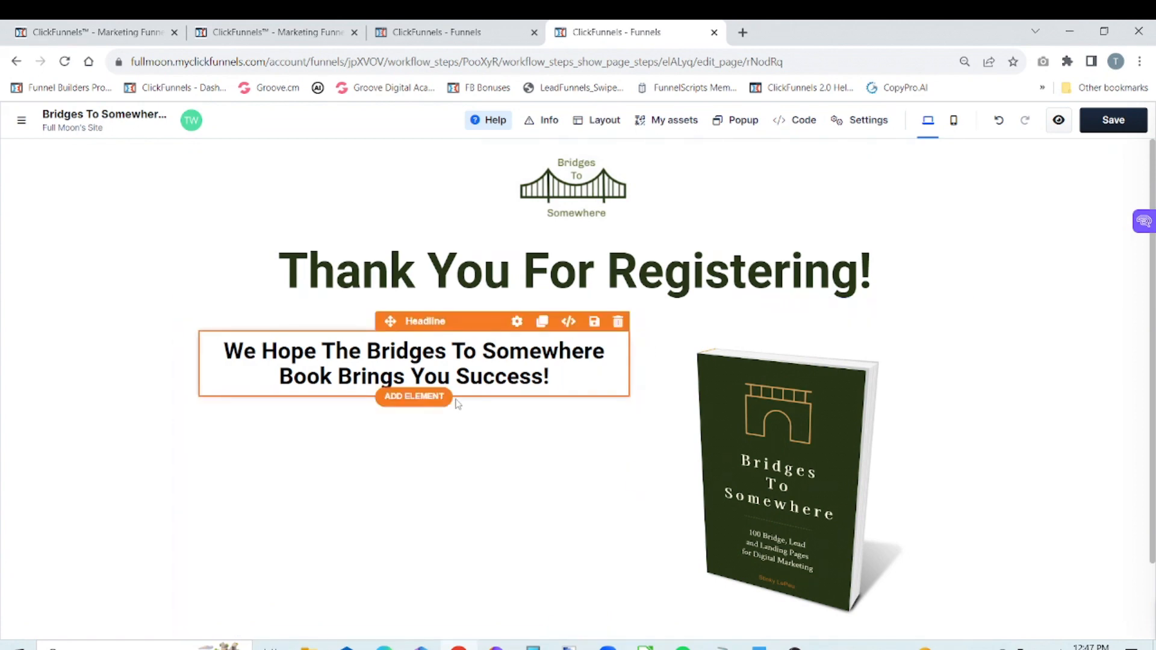
pyautogui.click(409, 400)
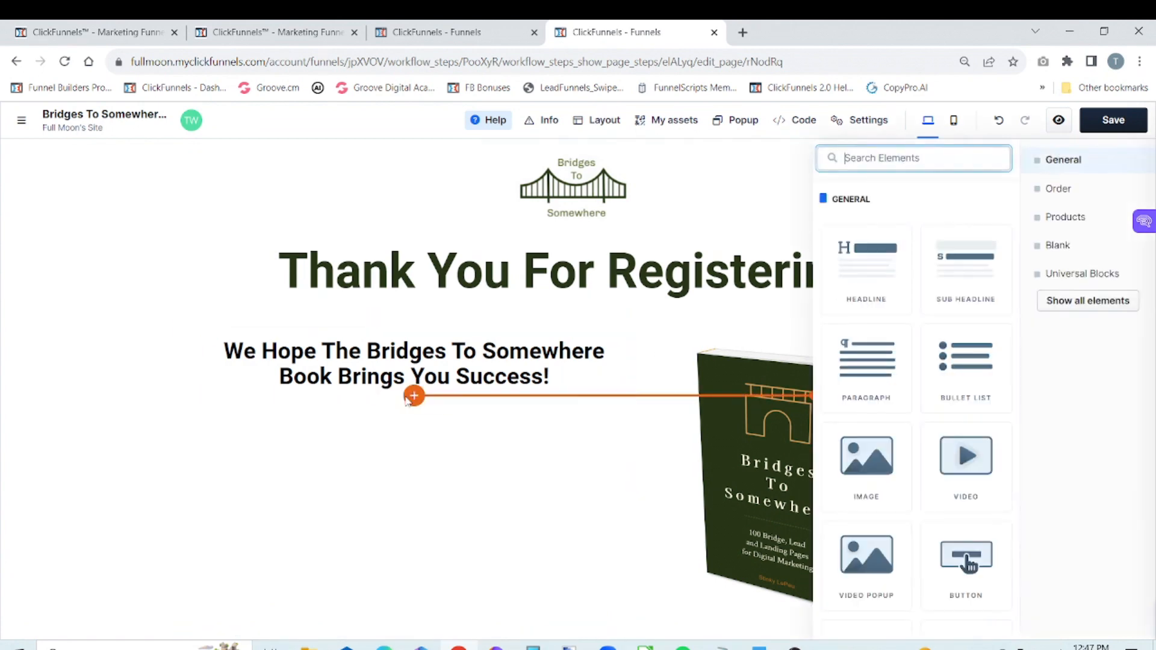
pyautogui.click(859, 367)
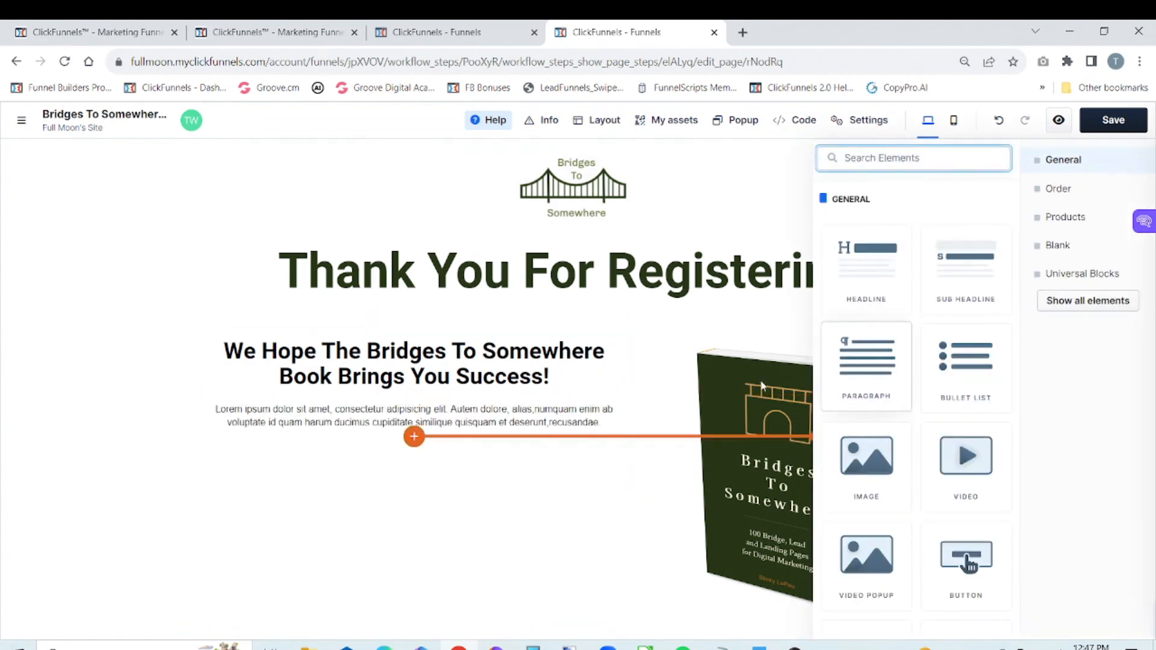
# - Replace the new paragraph's placeholder text with the copied "Click The Button Below To Download Your FREE Book!"
pyautogui.click(601, 423)
pyautogui.click(601, 423)
pyautogui.press('BackSpace')
pyautogui.press('BackSpace')
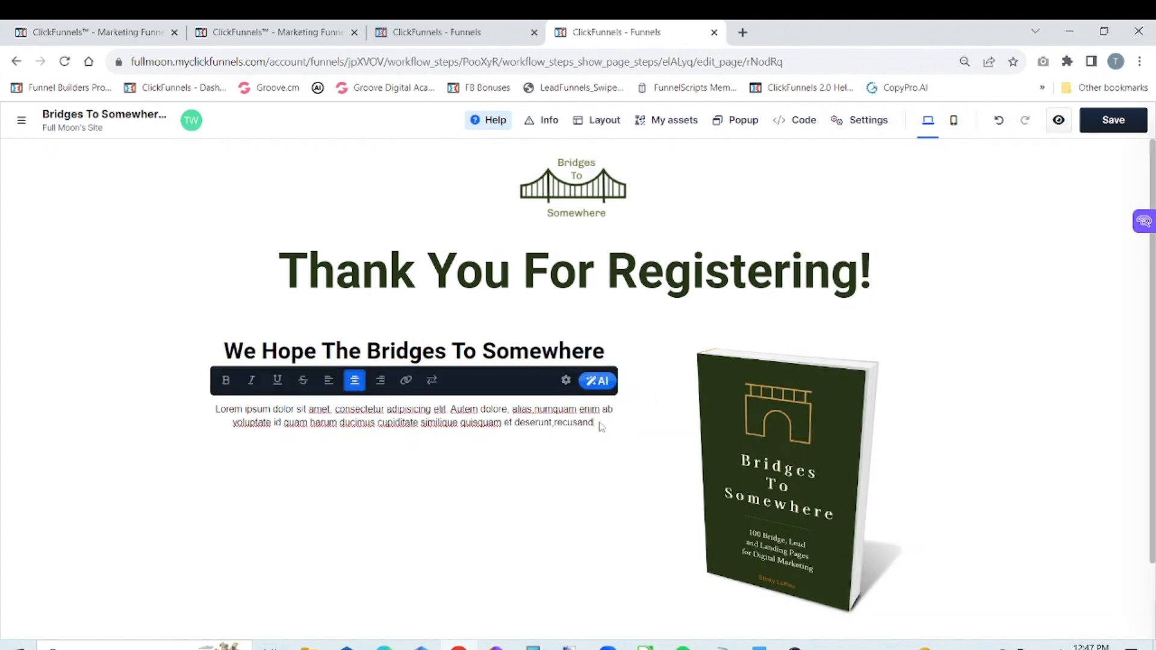
pyautogui.press('BackSpace')
pyautogui.press('BackSpace')
pyautogui.press('BackSpace')
pyautogui.press('BackSpace')
pyautogui.press('BackSpace')
pyautogui.press('BackSpace')
pyautogui.press('BackSpace')
pyautogui.press('BackSpace')
pyautogui.press('BackSpace')
pyautogui.press('BackSpace')
pyautogui.press('BackSpace')
pyautogui.press('BackSpace')
pyautogui.press('BackSpace')
pyautogui.press('BackSpace')
pyautogui.press('BackSpace')
pyautogui.press('BackSpace')
pyautogui.press('BackSpace')
pyautogui.press('BackSpace')
pyautogui.press('BackSpace')
pyautogui.press('BackSpace')
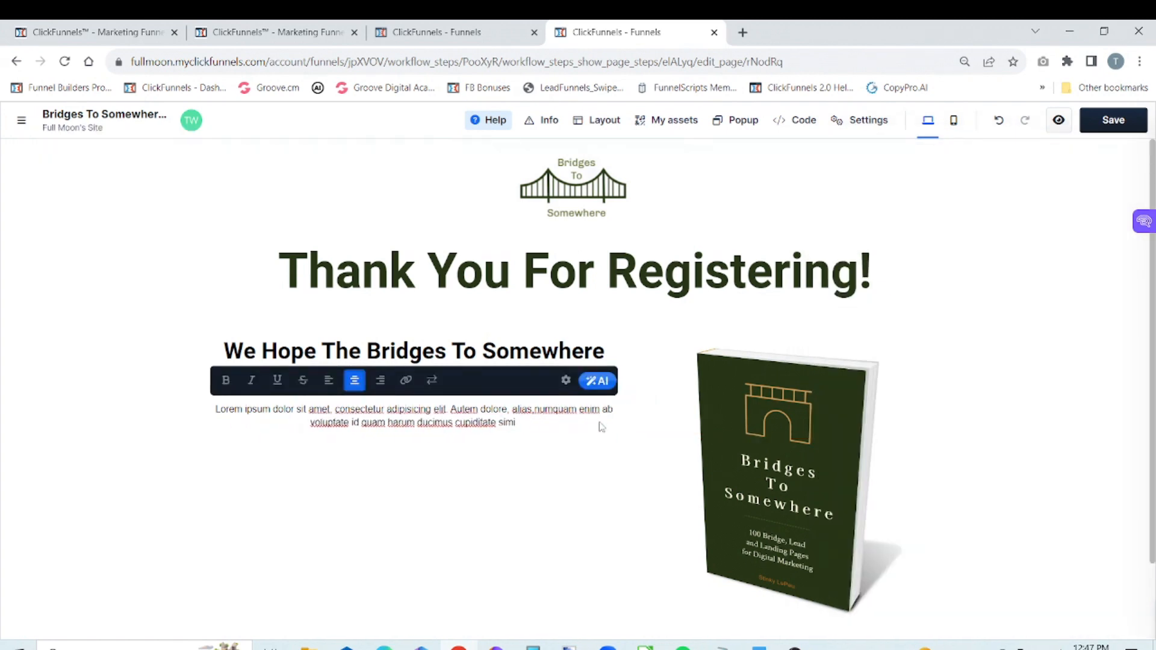
pyautogui.press('BackSpace')
pyautogui.press('BackSpace')
pyautogui.press('BackSpace')
pyautogui.press('BackSpace')
pyautogui.press('BackSpace')
pyautogui.press('BackSpace')
pyautogui.press('BackSpace')
pyautogui.press('BackSpace')
pyautogui.press('BackSpace')
pyautogui.press('BackSpace')
pyautogui.press('BackSpace')
pyautogui.press('BackSpace')
pyautogui.press('BackSpace')
pyautogui.press('BackSpace')
pyautogui.press('BackSpace')
pyautogui.press('BackSpace')
pyautogui.press('BackSpace')
pyautogui.press('BackSpace')
pyautogui.press('BackSpace')
pyautogui.press('BackSpace')
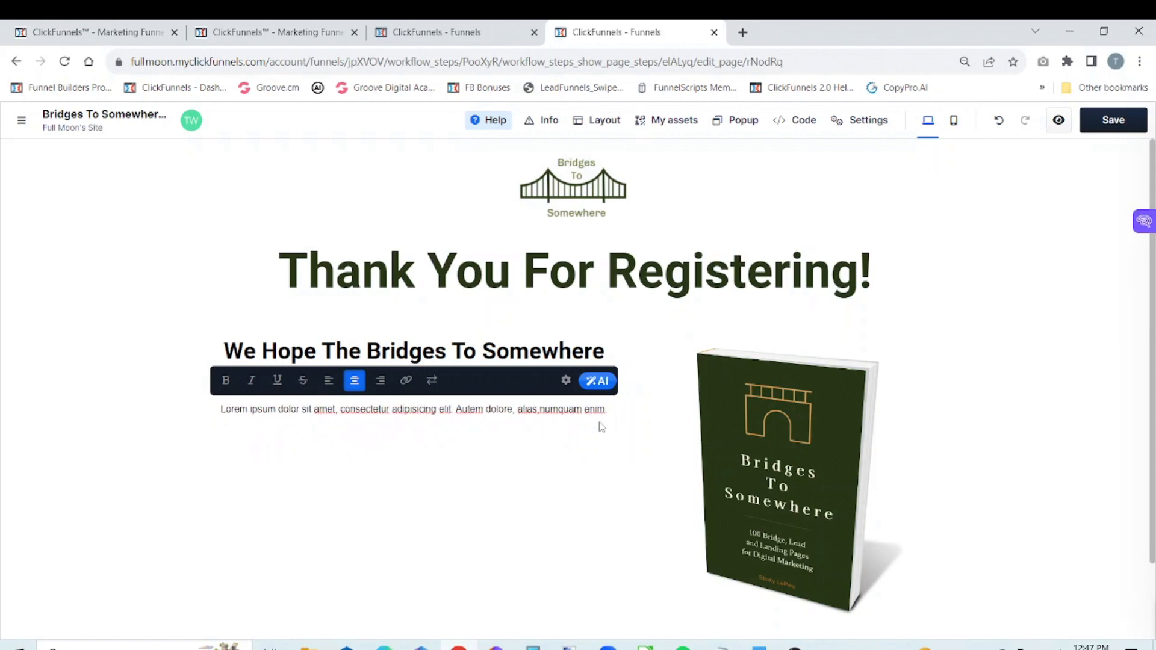
pyautogui.press('BackSpace')
pyautogui.press('BackSpace')
pyautogui.press('BackSpace')
pyautogui.press('BackSpace')
pyautogui.press('BackSpace')
pyautogui.press('BackSpace')
pyautogui.press('BackSpace')
pyautogui.press('BackSpace')
pyautogui.press('BackSpace')
pyautogui.press('BackSpace')
pyautogui.press('BackSpace')
pyautogui.press('BackSpace')
pyautogui.press('BackSpace')
pyautogui.press('BackSpace')
pyautogui.press('BackSpace')
pyautogui.press('BackSpace')
pyautogui.press('BackSpace')
pyautogui.press('BackSpace')
pyautogui.press('BackSpace')
pyautogui.press('BackSpace')
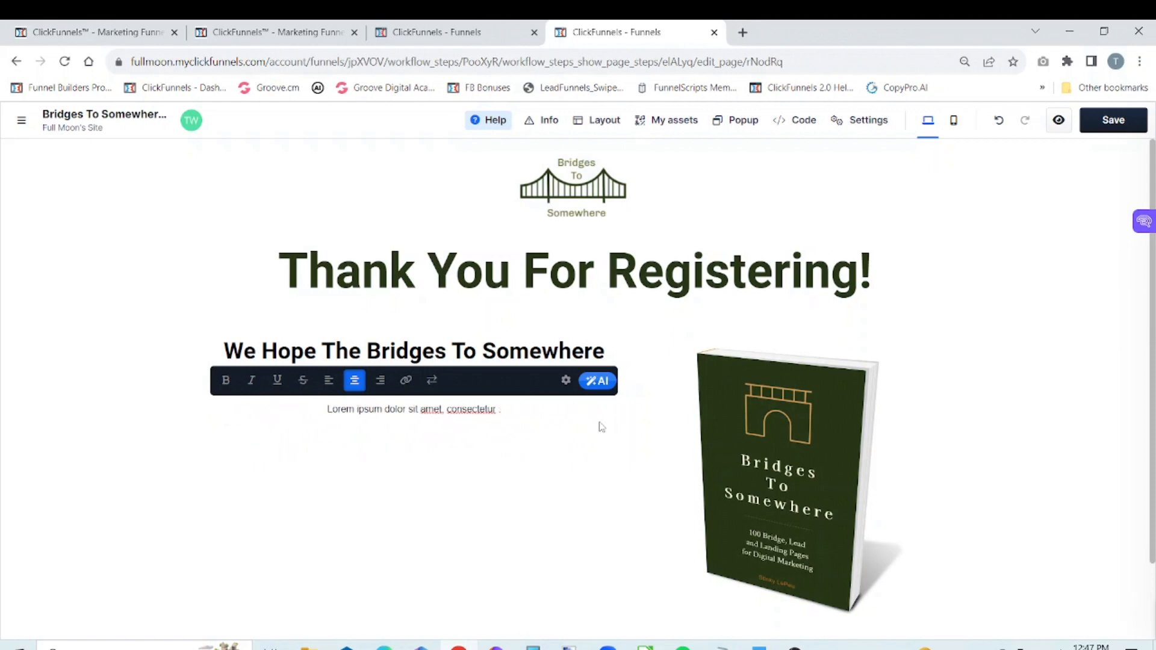
pyautogui.press('BackSpace')
pyautogui.press('BackSpace')
pyautogui.press('BackSpace')
pyautogui.press('BackSpace')
pyautogui.press('BackSpace')
pyautogui.press('BackSpace')
pyautogui.press('BackSpace')
pyautogui.press('BackSpace')
pyautogui.press('BackSpace')
pyautogui.press('BackSpace')
pyautogui.press('BackSpace')
pyautogui.press('BackSpace')
pyautogui.press('BackSpace')
pyautogui.press('BackSpace')
pyautogui.press('BackSpace')
pyautogui.press('BackSpace')
pyautogui.press('BackSpace')
pyautogui.press('BackSpace')
pyautogui.press('BackSpace')
pyautogui.press('BackSpace')
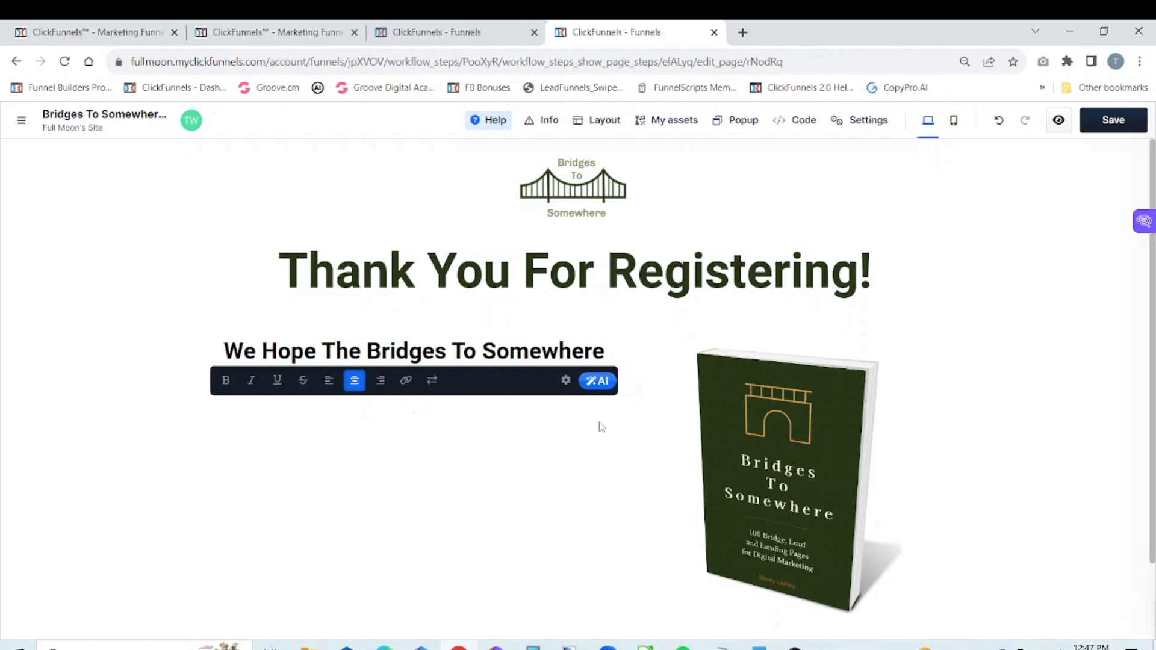
pyautogui.hotkey('ctrl', 'v')
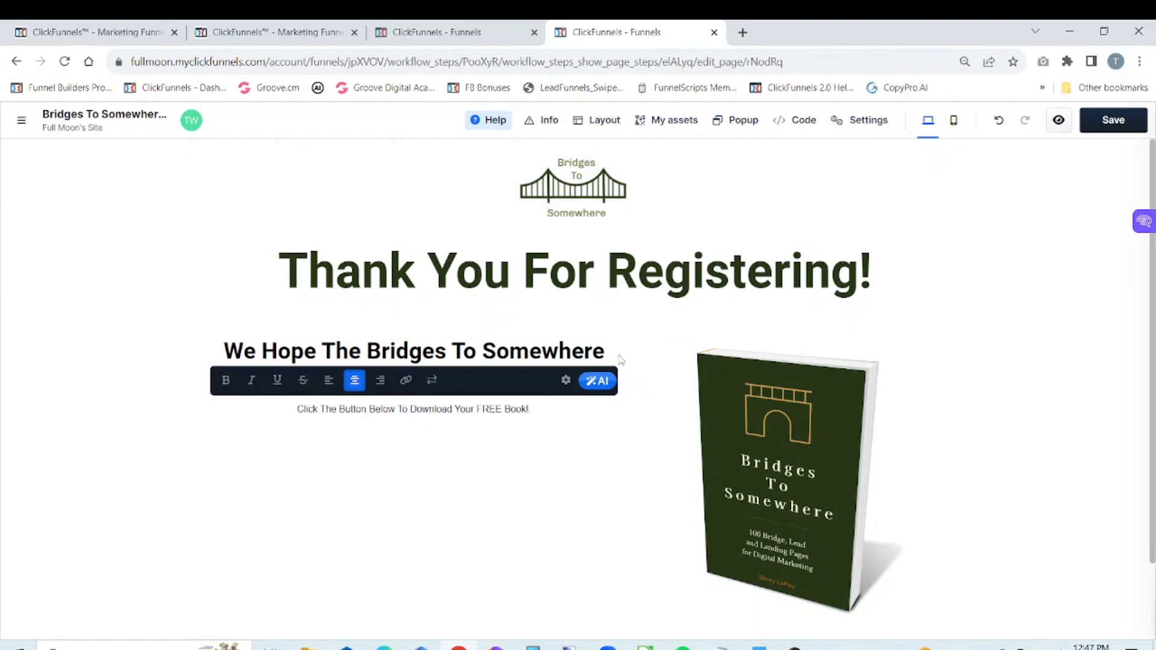
# - Set the left column paragraph's text color to hex 000000
pyautogui.click(565, 380)
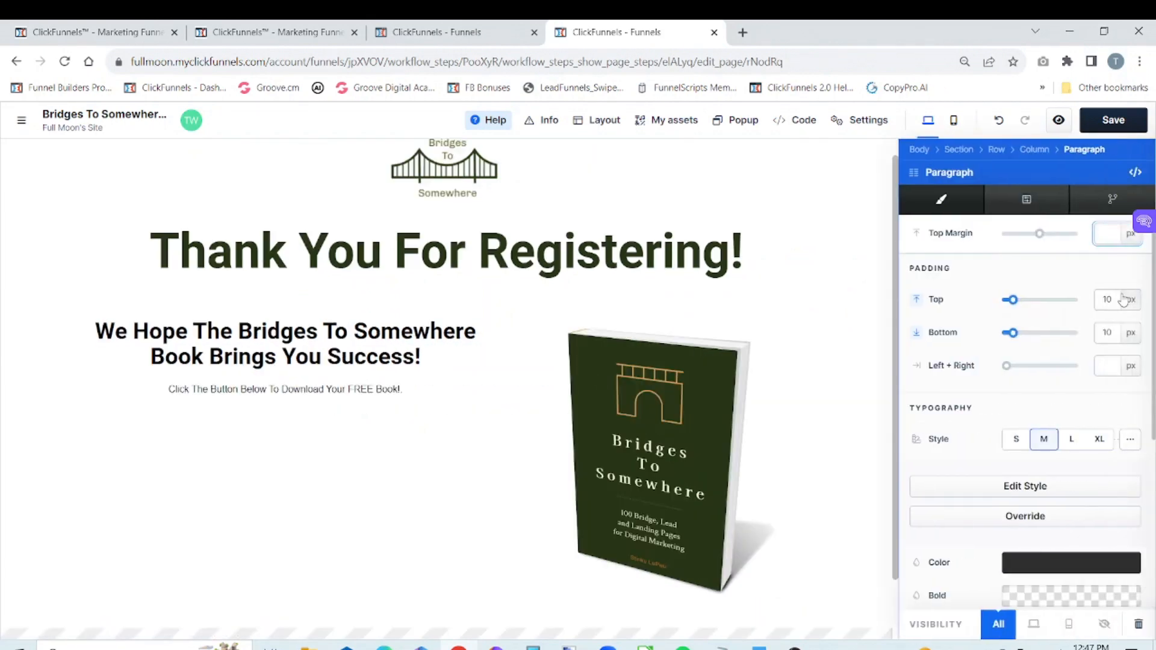
pyautogui.scroll(-4, 1072, 422)
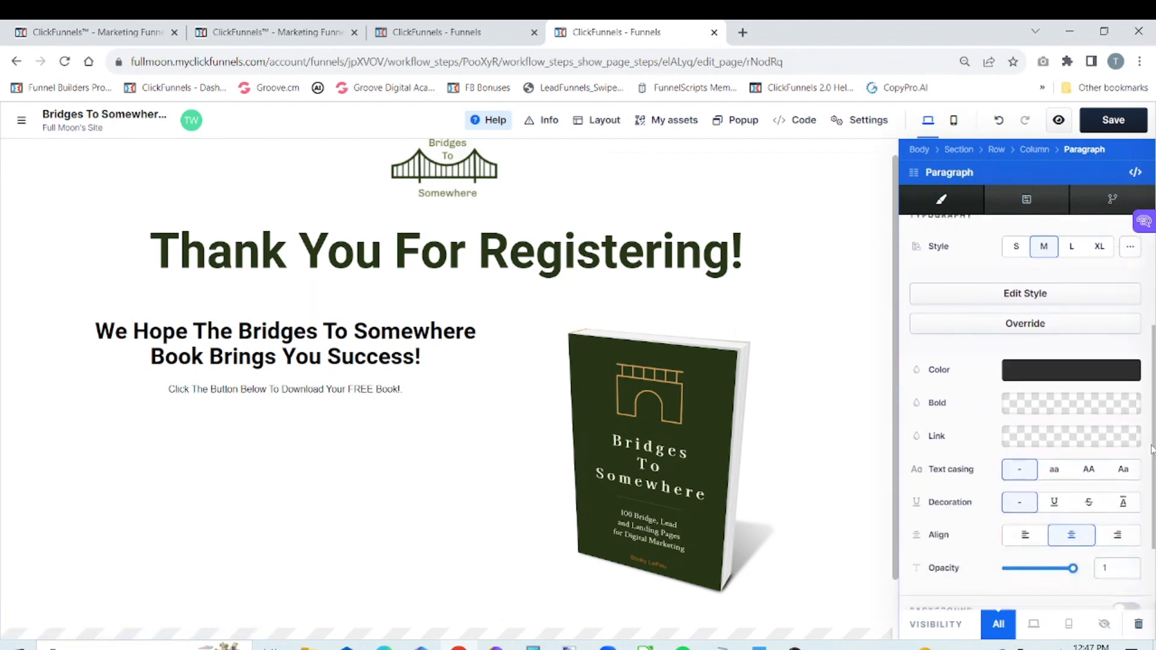
pyautogui.click(1075, 357)
pyautogui.click(902, 474)
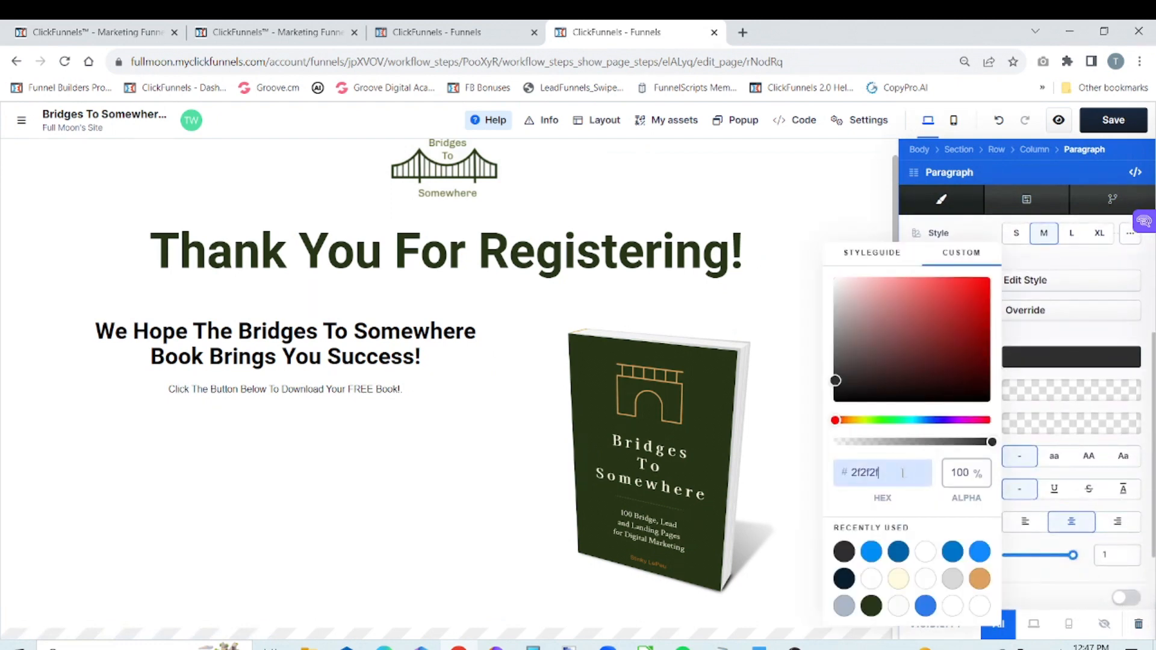
pyautogui.press('BackSpace')
pyautogui.press('BackSpace')
pyautogui.press('BackSpace')
pyautogui.press('BackSpace')
pyautogui.press('BackSpace')
pyautogui.press('BackSpace')
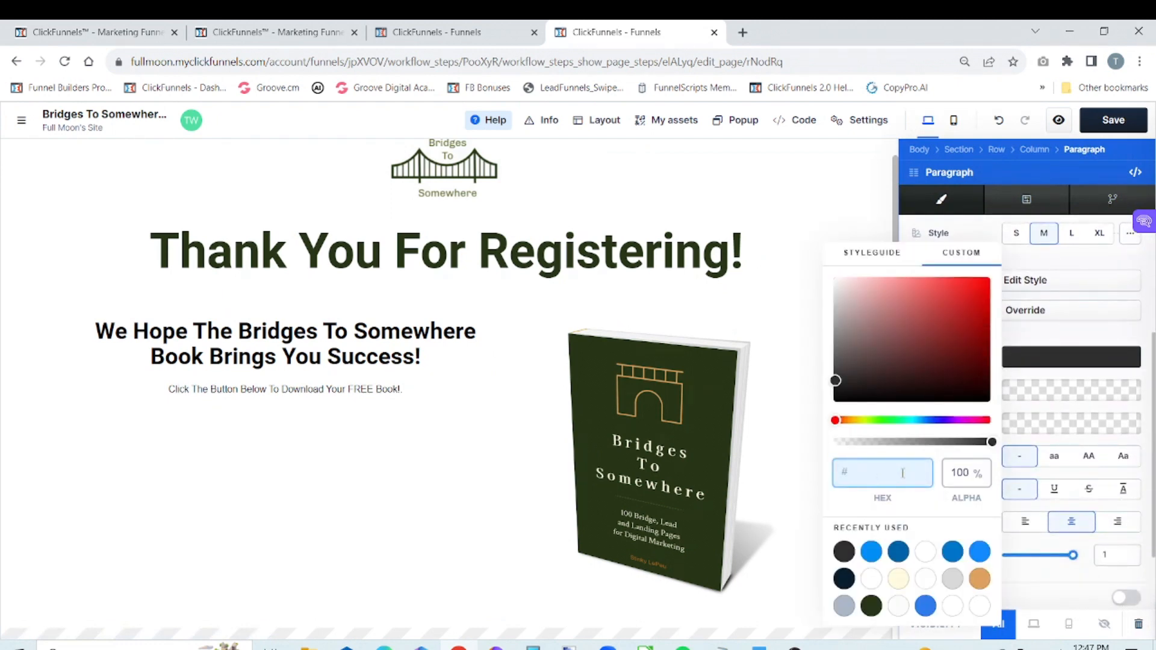
pyautogui.write('000000')
# - Switch to the V1 thank-you page and examine the typography settings of its download instruction paragraph
pyautogui.click(475, 37)
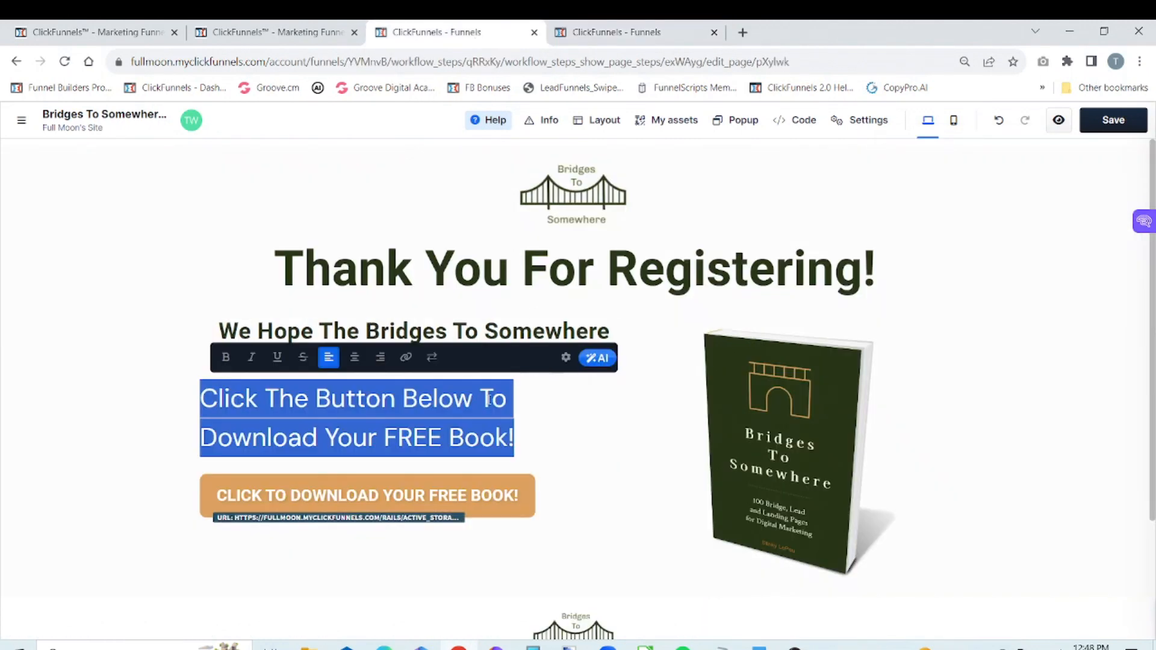
pyautogui.click(565, 358)
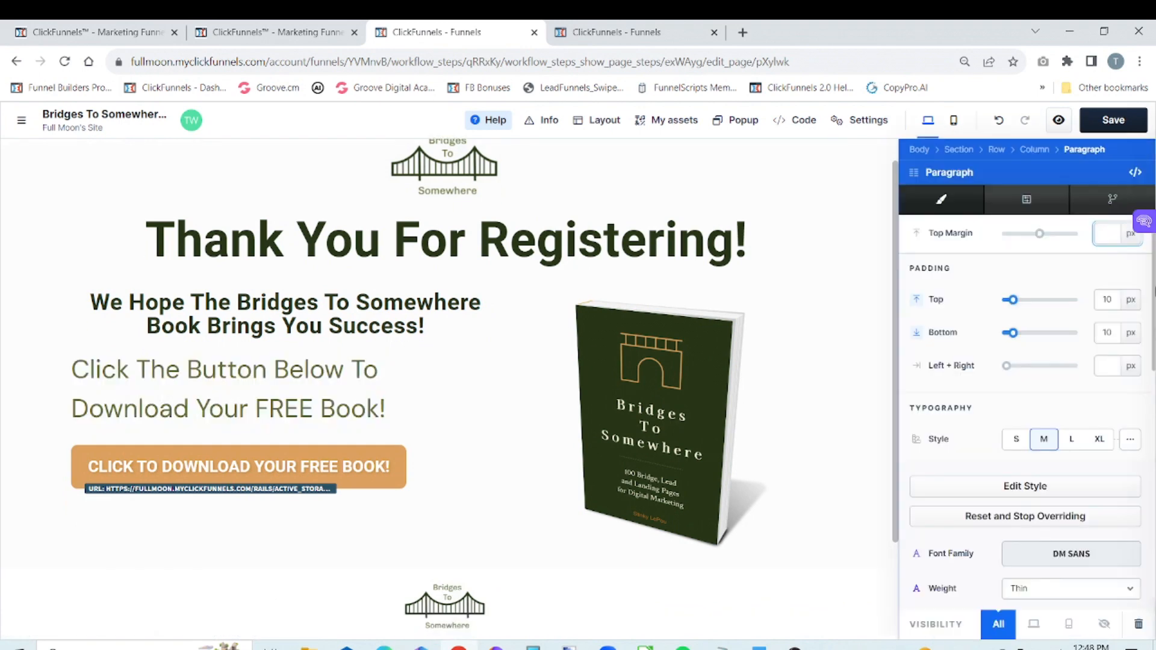
pyautogui.moveTo(1154, 252); pyautogui.dragTo(1155, 334)
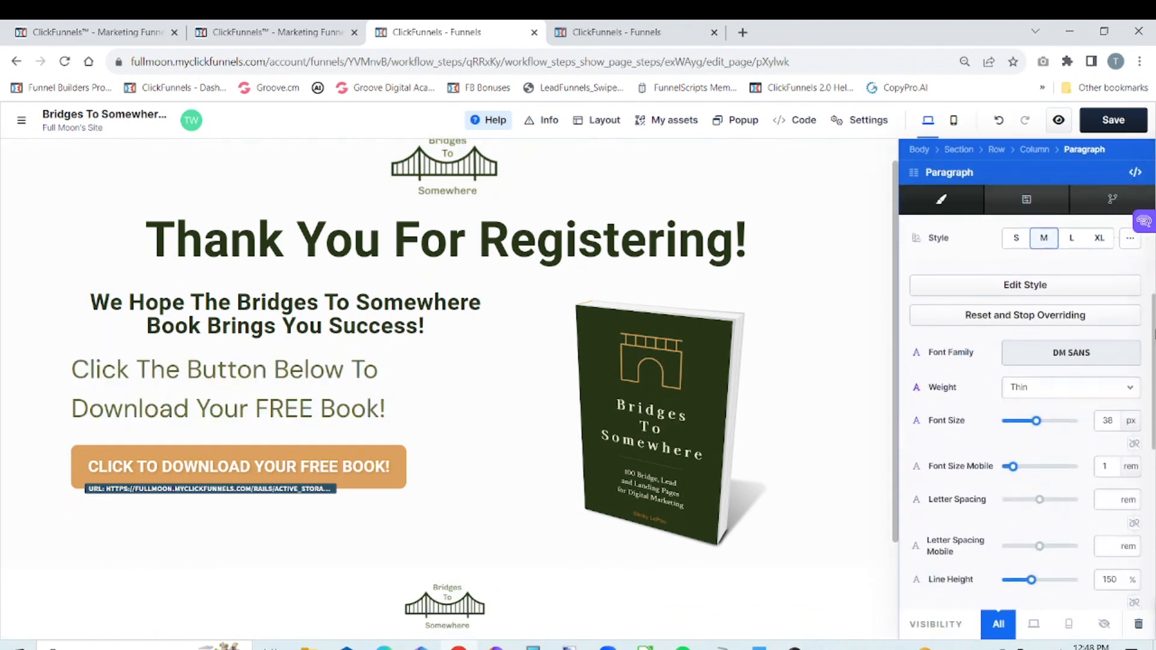
# - On the V2 thank-you page, override the left column paragraph's style and set its font family to DM Sans
pyautogui.click(602, 30)
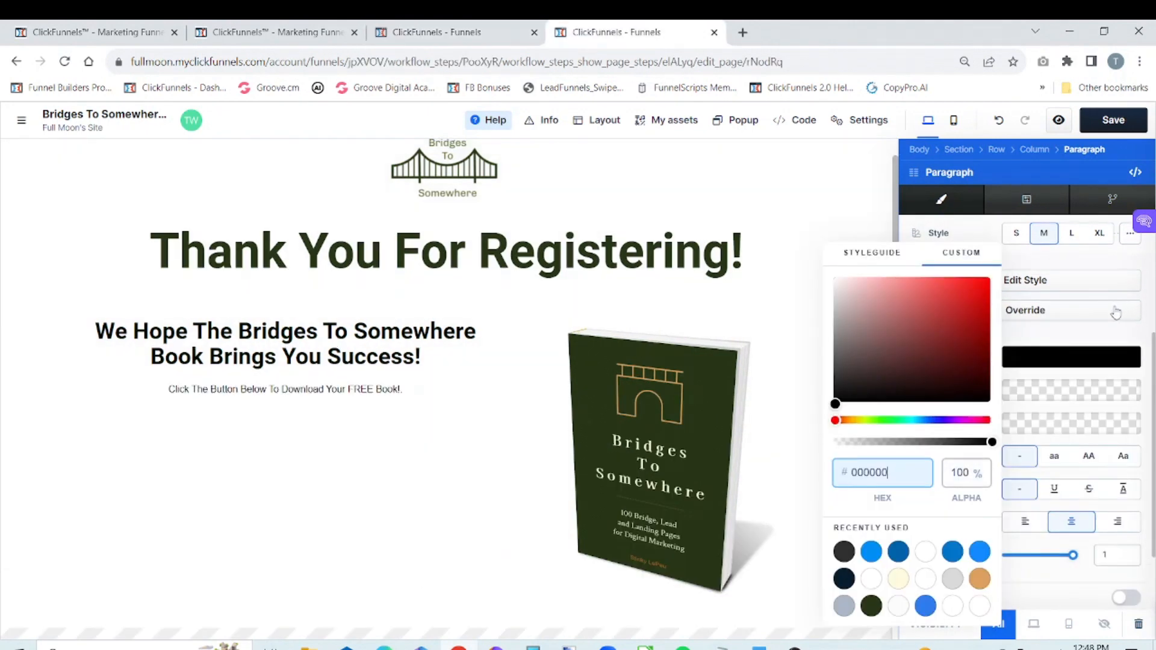
pyautogui.click(1090, 310)
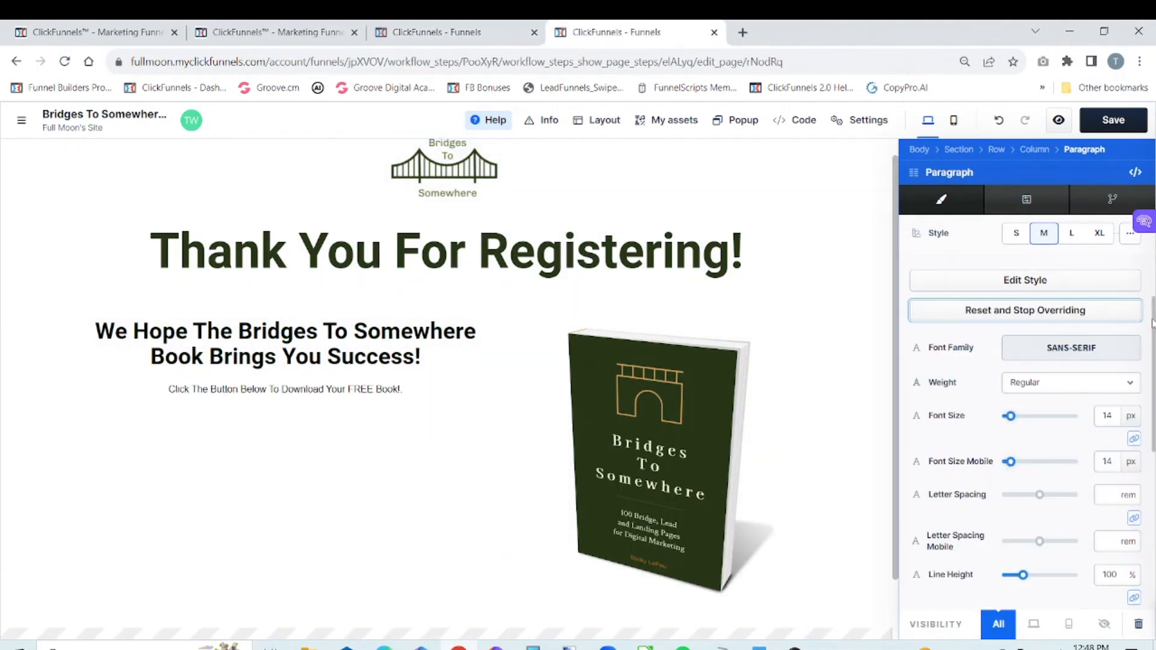
pyautogui.click(1100, 348)
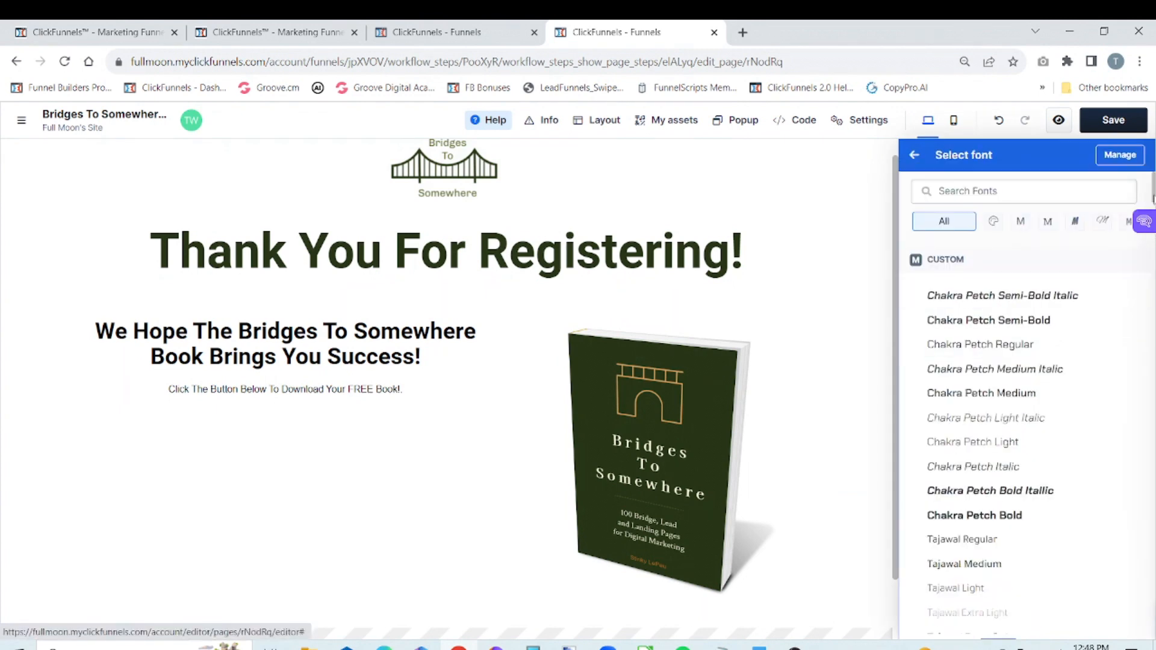
pyautogui.scroll(-20, 1023, 398)
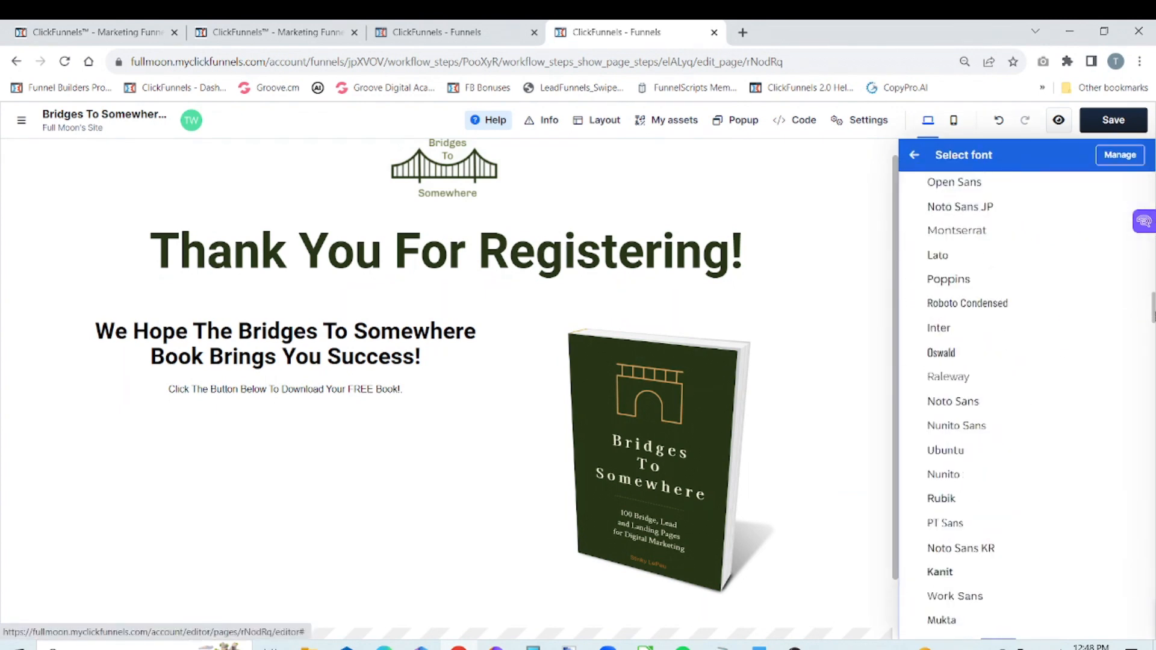
pyautogui.scroll(2, 1024, 398)
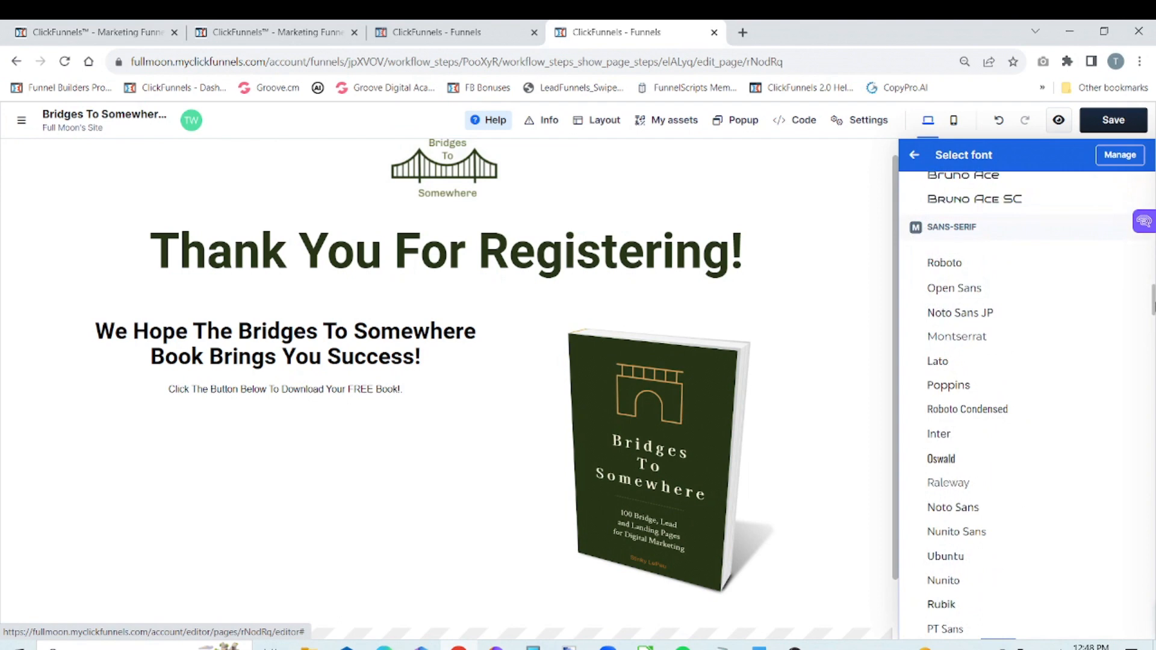
pyautogui.scroll(-5, 1023, 397)
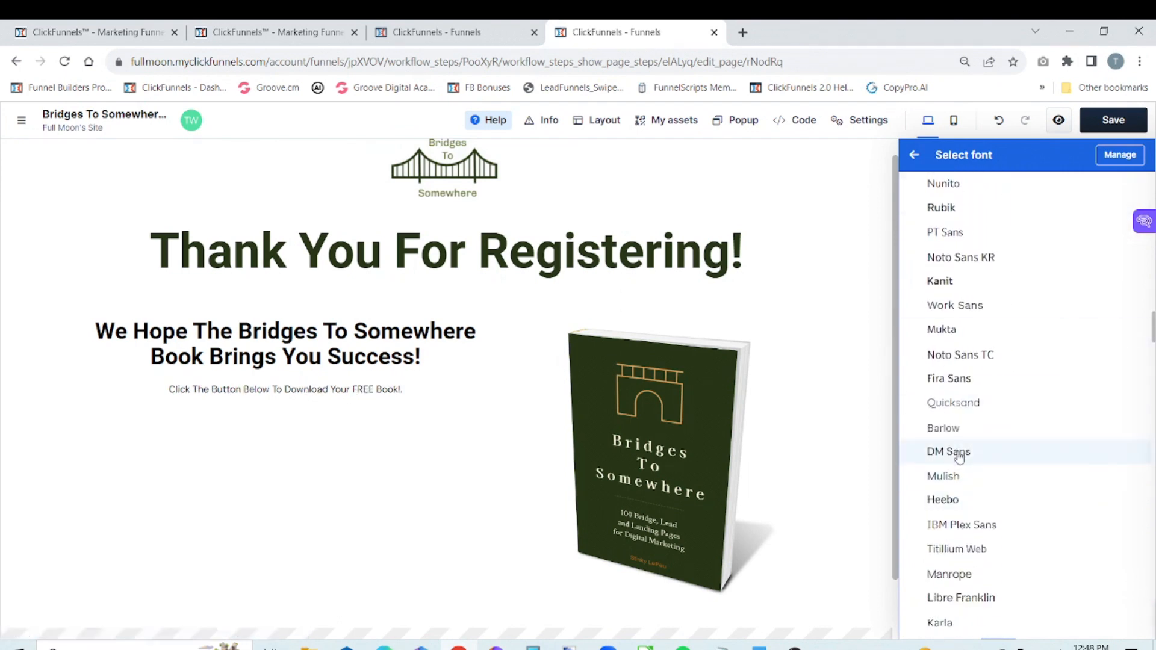
pyautogui.click(959, 453)
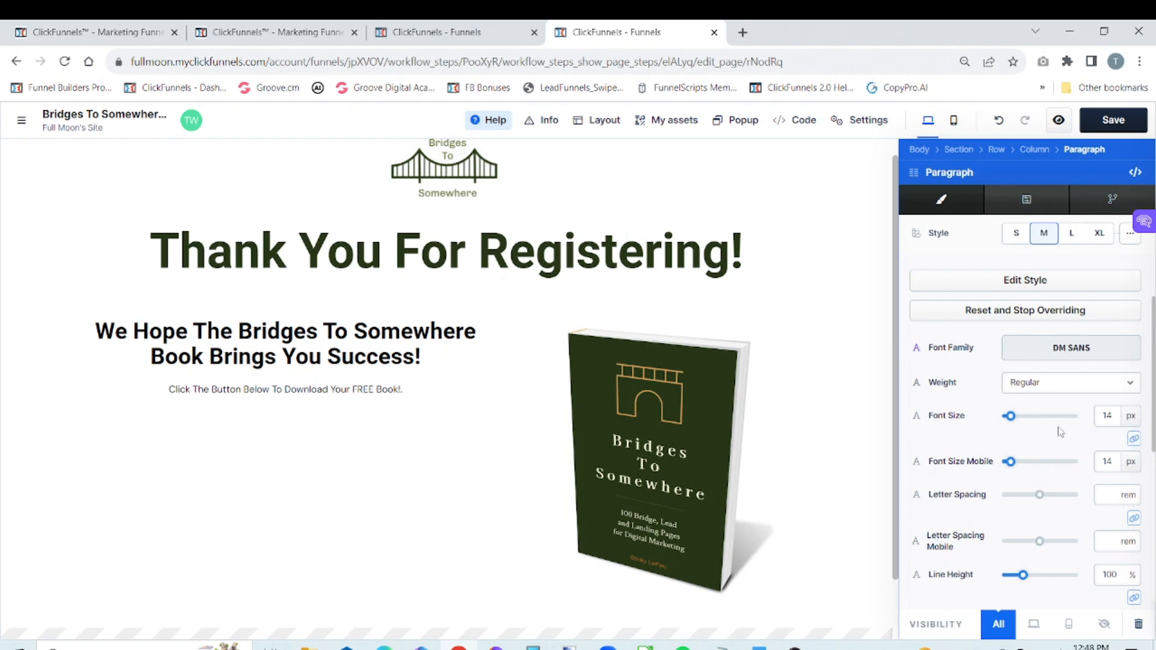
# - Set the paragraph's font size to 38 px and its weight to Medium
pyautogui.moveTo(1014, 422); pyautogui.dragTo(1037, 422)
pyautogui.click(1061, 383)
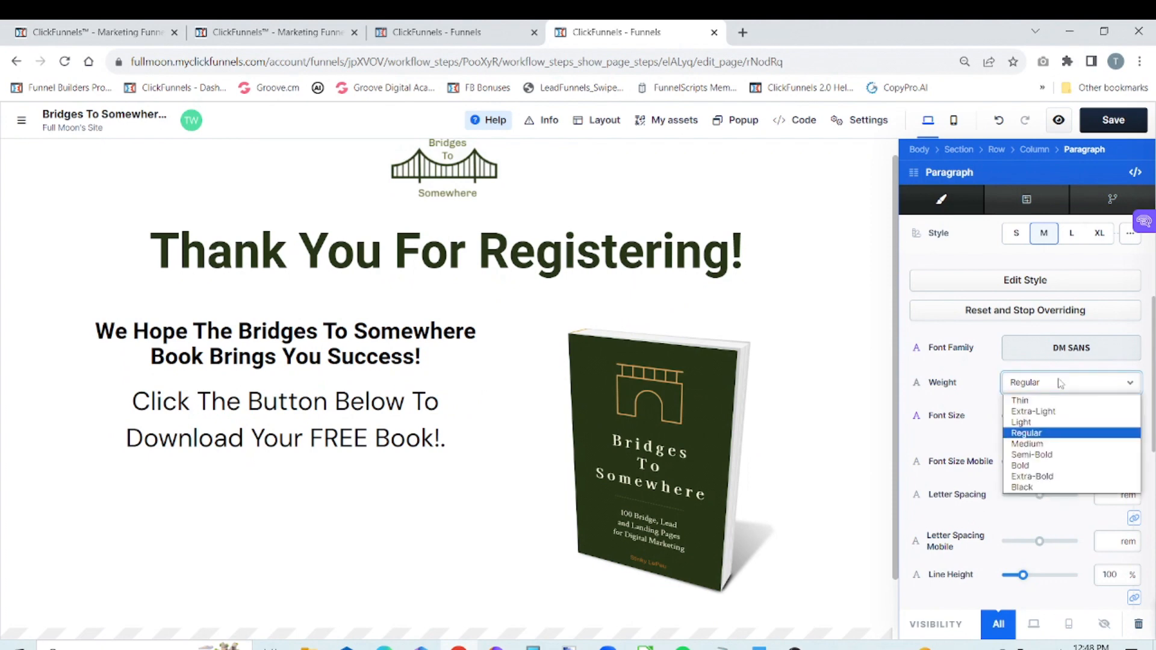
pyautogui.click(1046, 448)
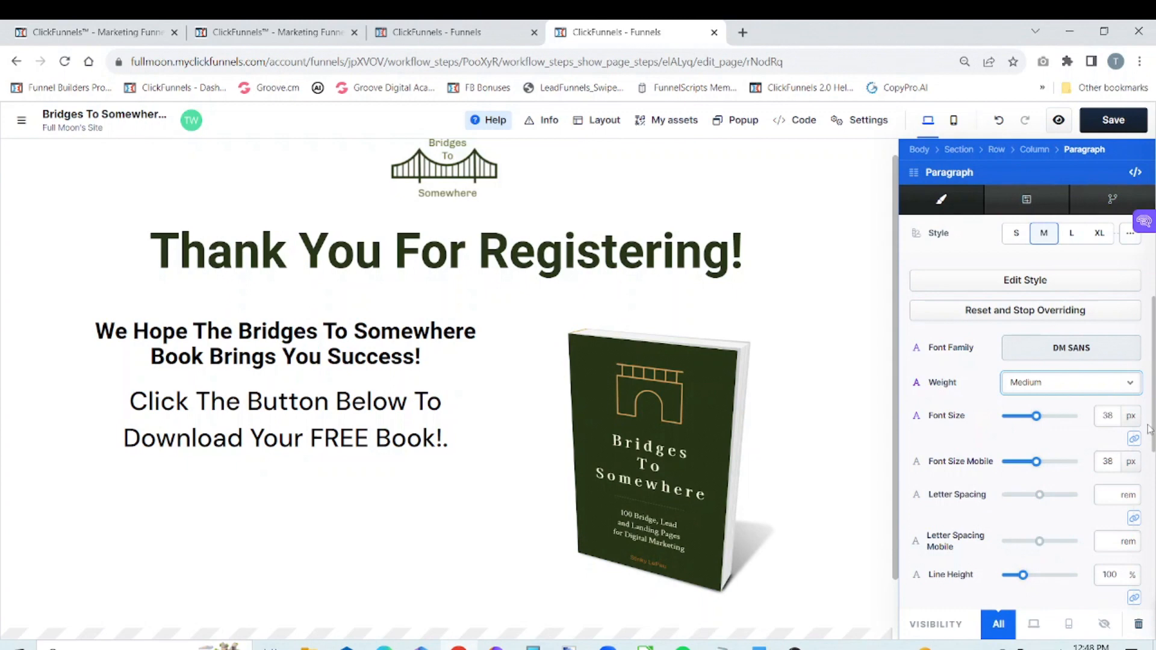
# - Set the paragraph's line height to 90% and close its settings
pyautogui.moveTo(1154, 433); pyautogui.dragTo(1153, 478)
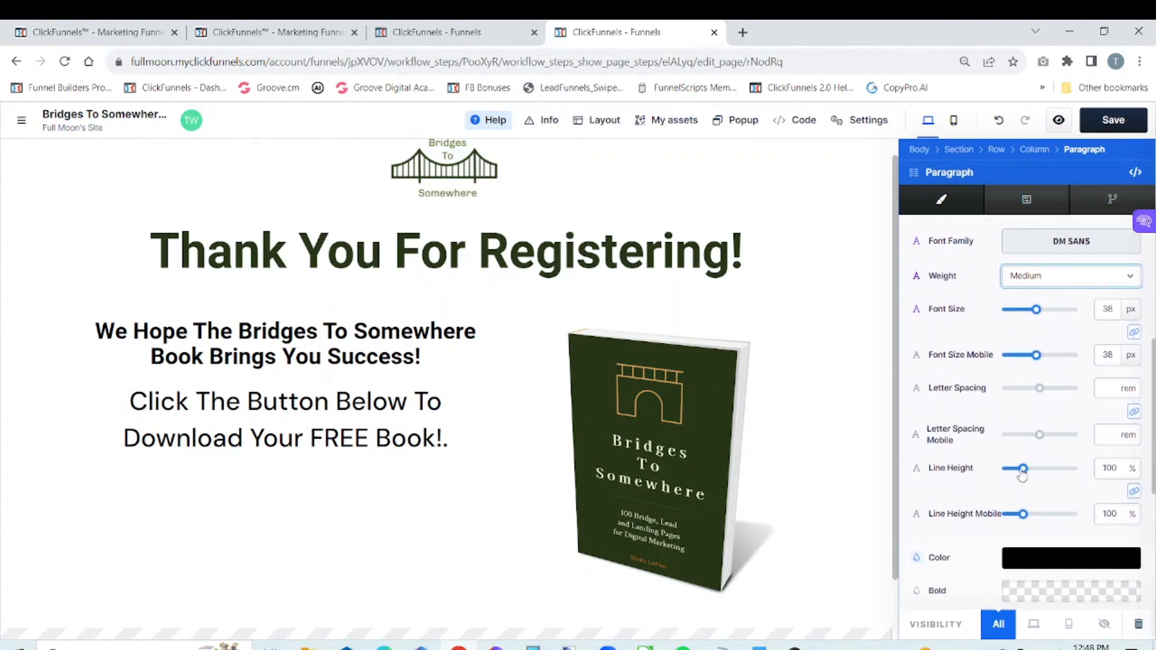
pyautogui.moveTo(1022, 476); pyautogui.dragTo(1025, 474)
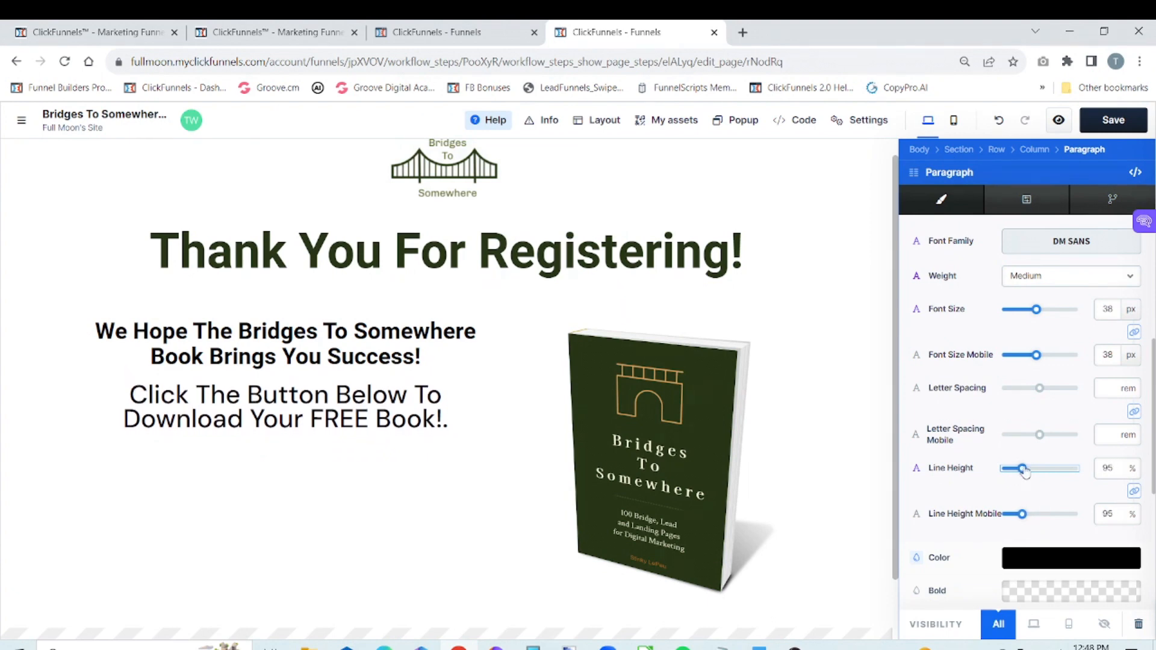
pyautogui.click(1114, 470)
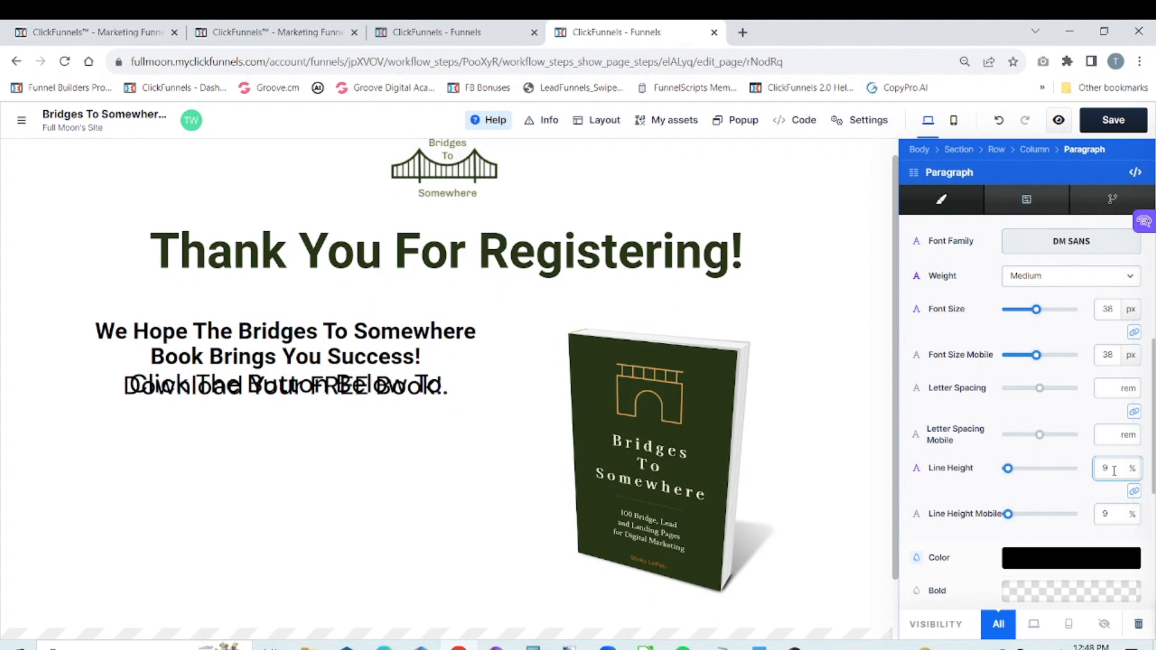
pyautogui.write('90')
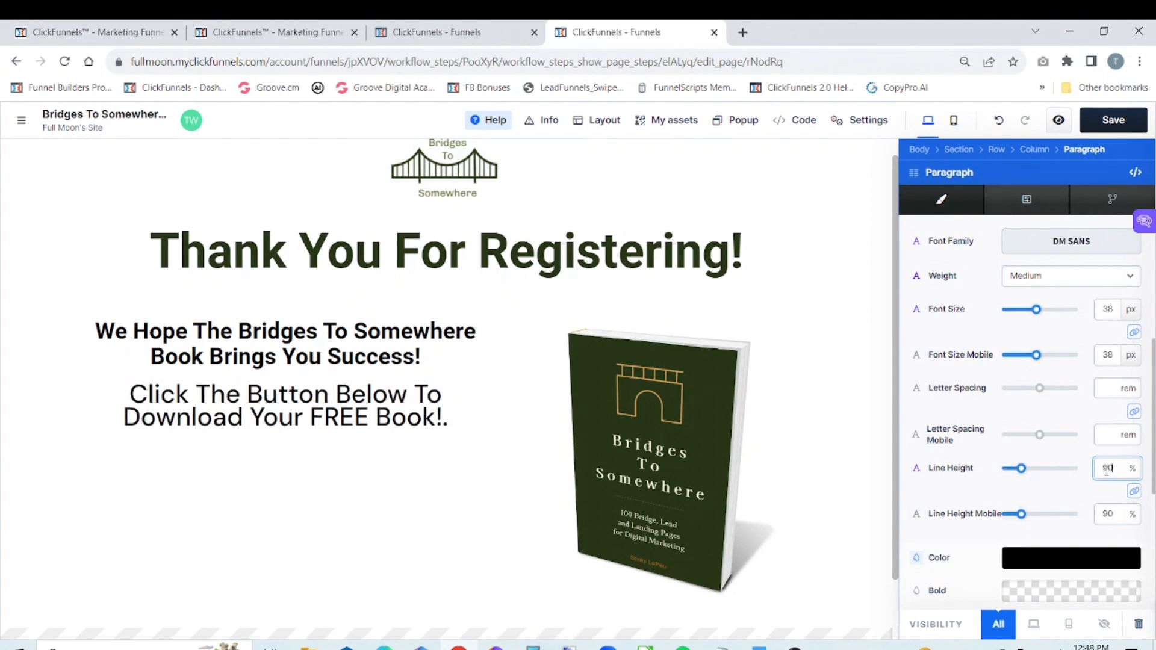
pyautogui.click(500, 462)
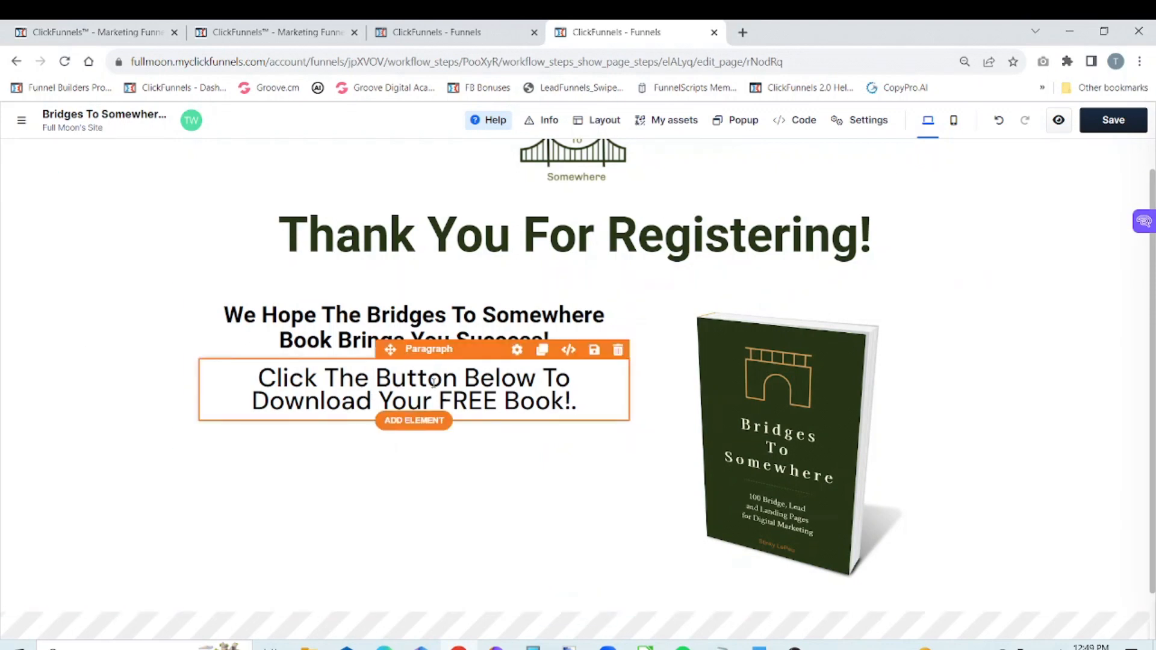
# - Left-align the "Click The Button Below To Download Your FREE Book!" paragraph on the V2 page
pyautogui.click(517, 352)
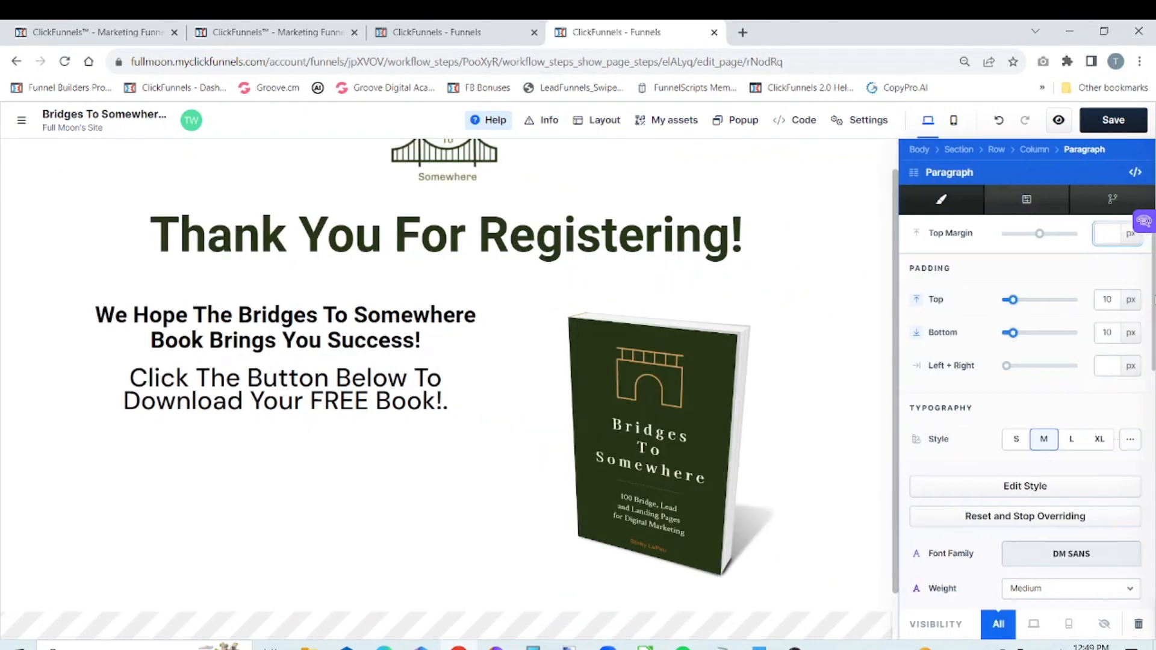
pyautogui.moveTo(1154, 295); pyautogui.dragTo(1155, 458)
pyautogui.scroll(-3, 1077, 427)
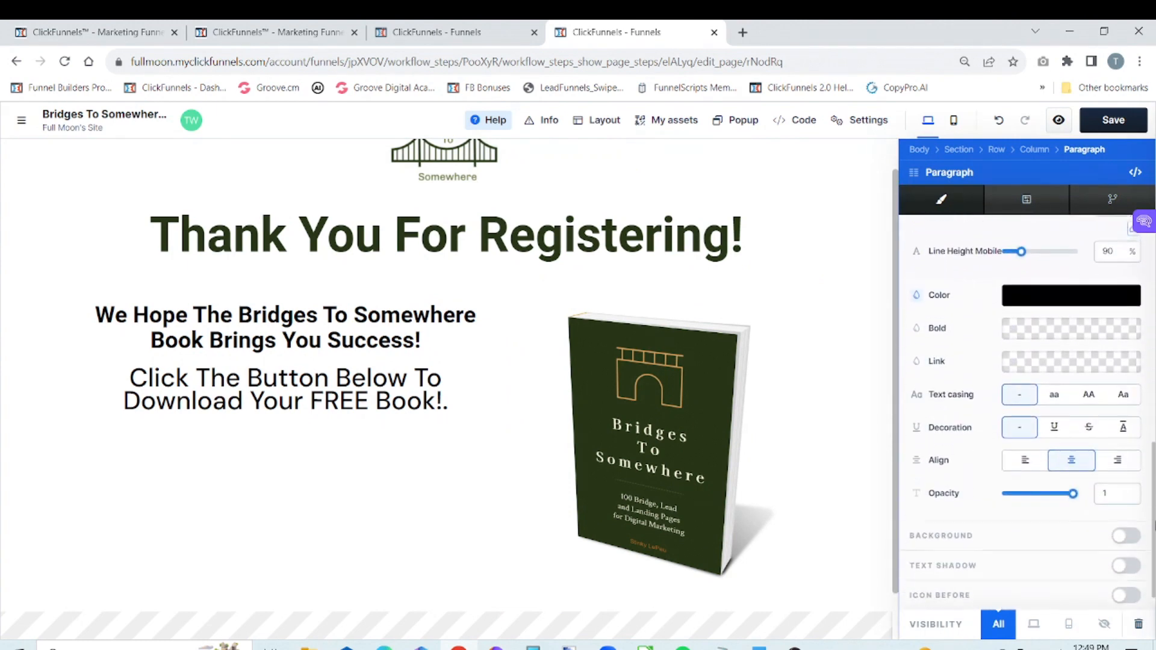
pyautogui.click(1025, 453)
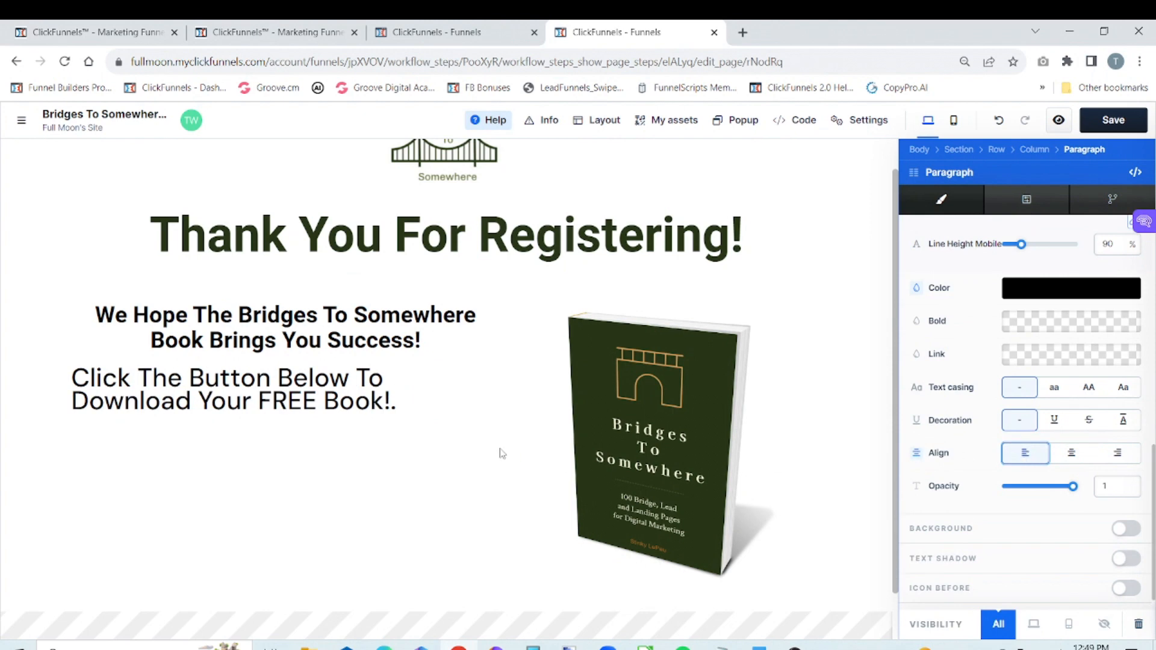
pyautogui.click(384, 121)
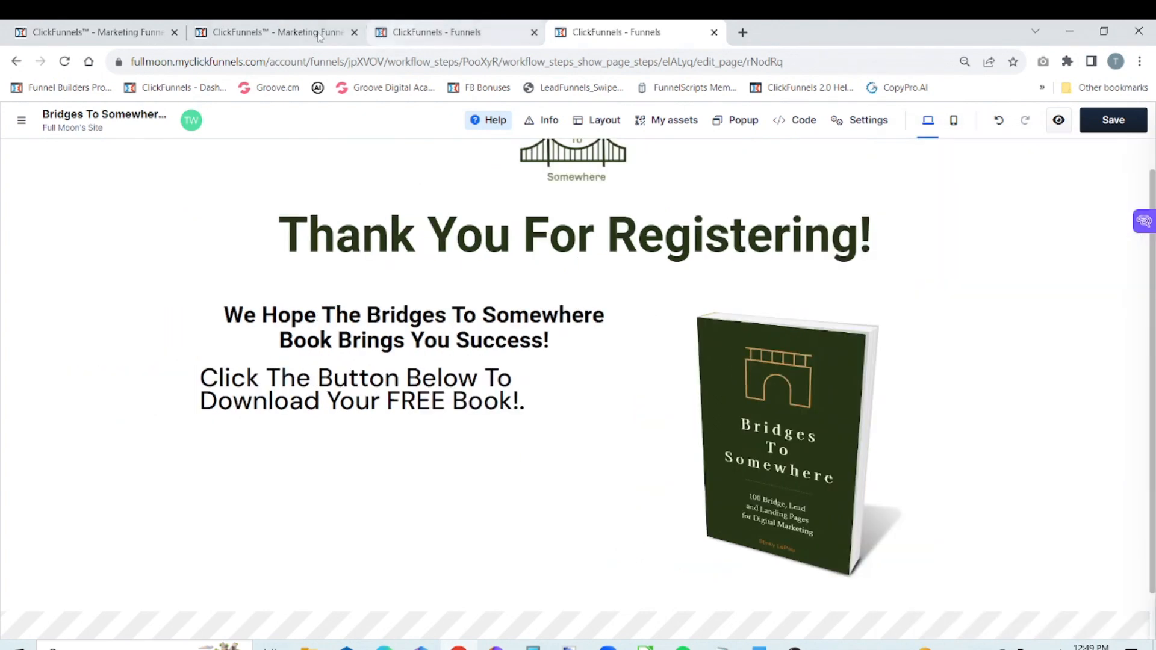
# - Return to the V1 page, then copy the Dark Olive Green hex code #606c38 from the Notepad style notes
pyautogui.click(279, 33)
pyautogui.click(448, 39)
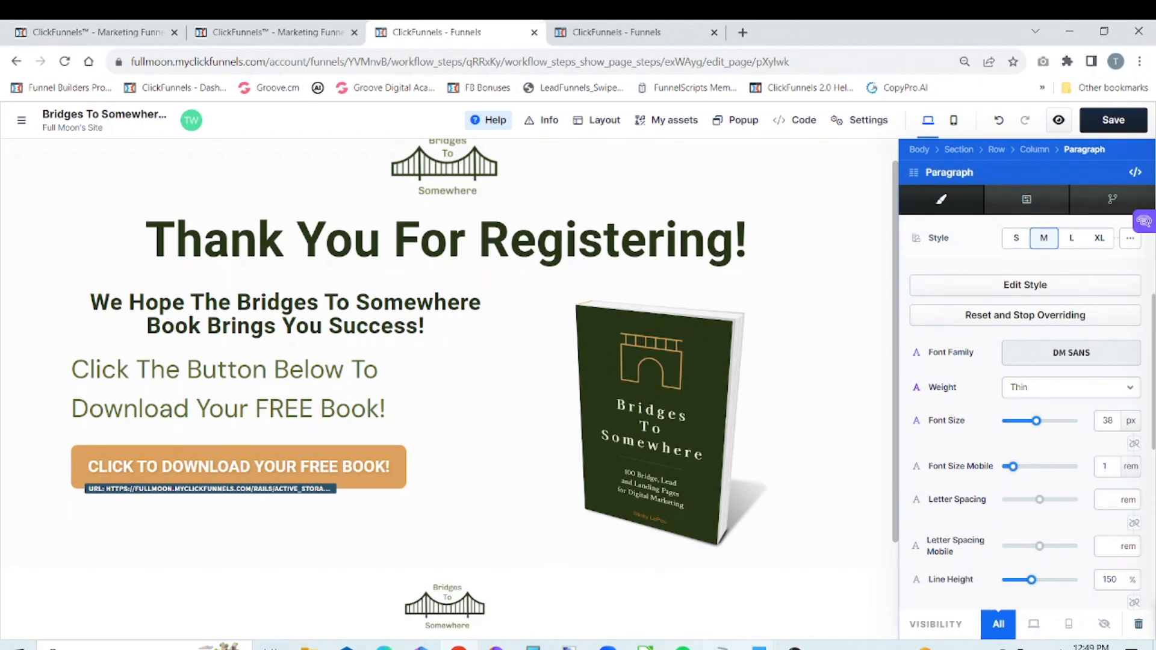
pyautogui.click(722, 648)
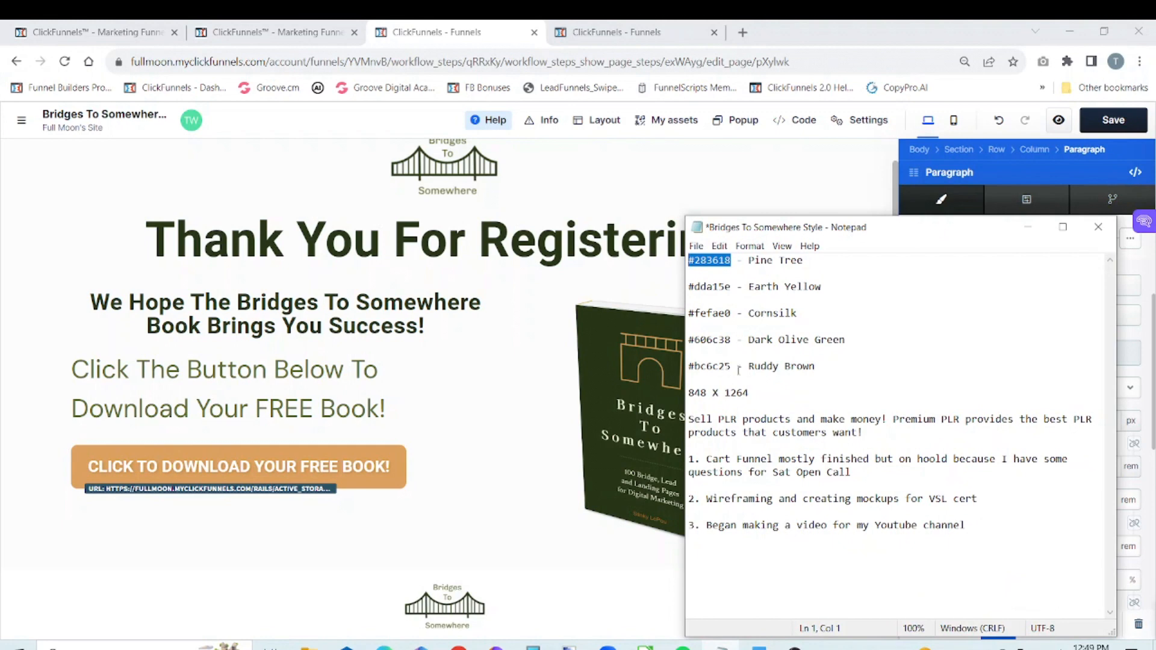
pyautogui.moveTo(733, 341); pyautogui.dragTo(673, 335)
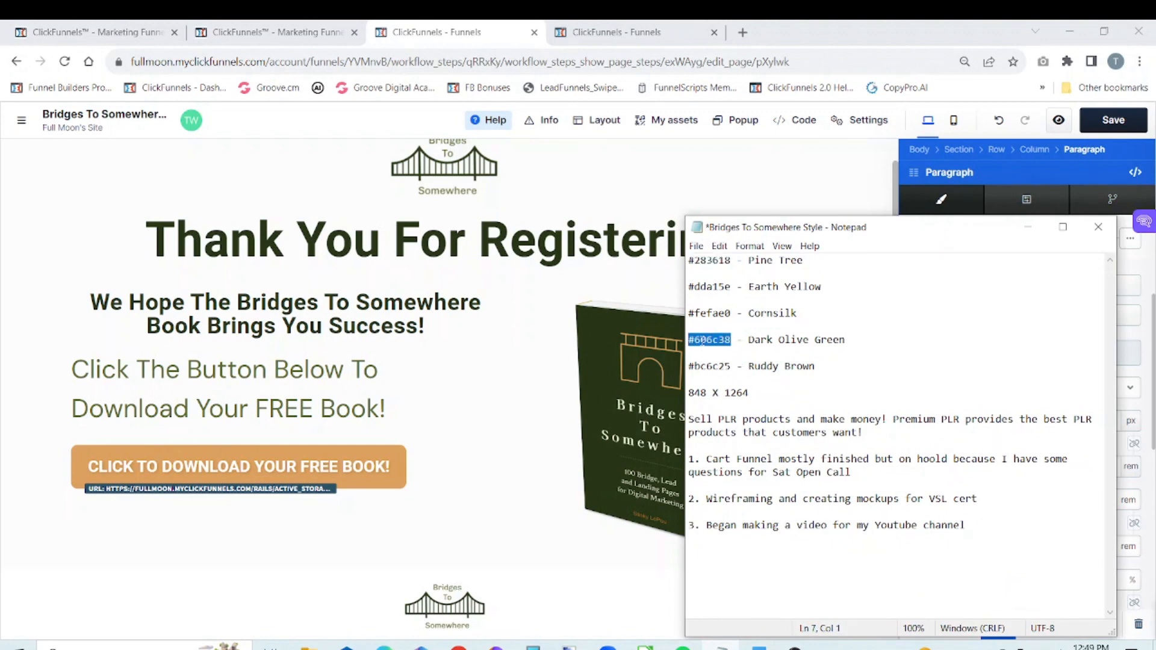
pyautogui.rightClick(702, 341)
pyautogui.click(733, 383)
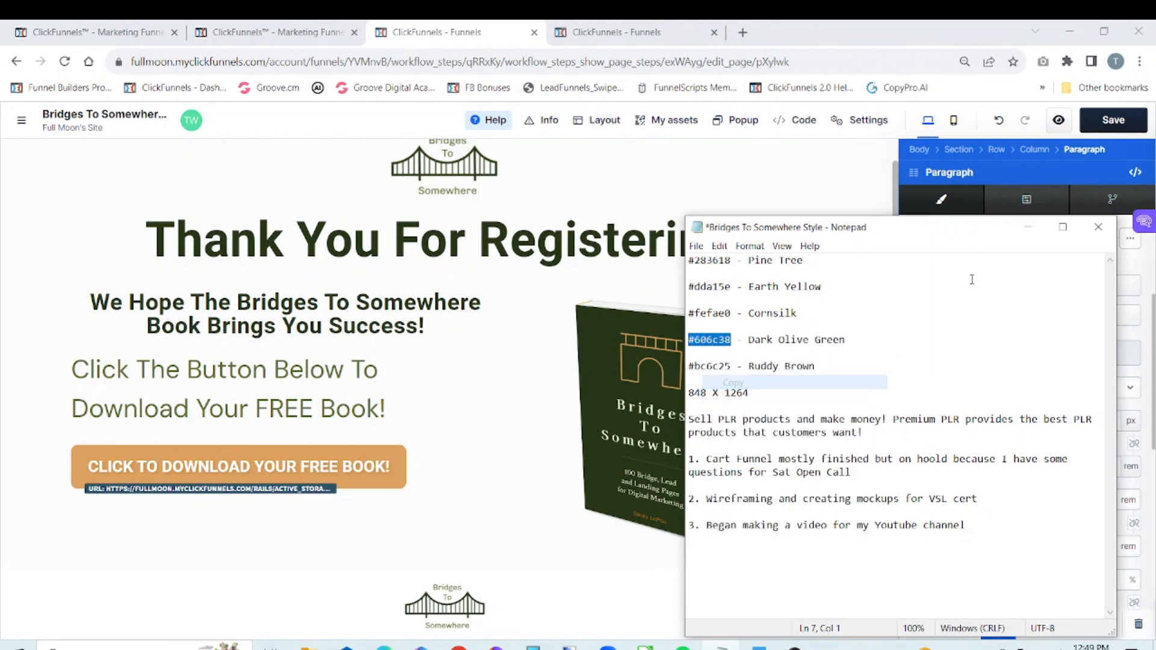
pyautogui.click(1028, 227)
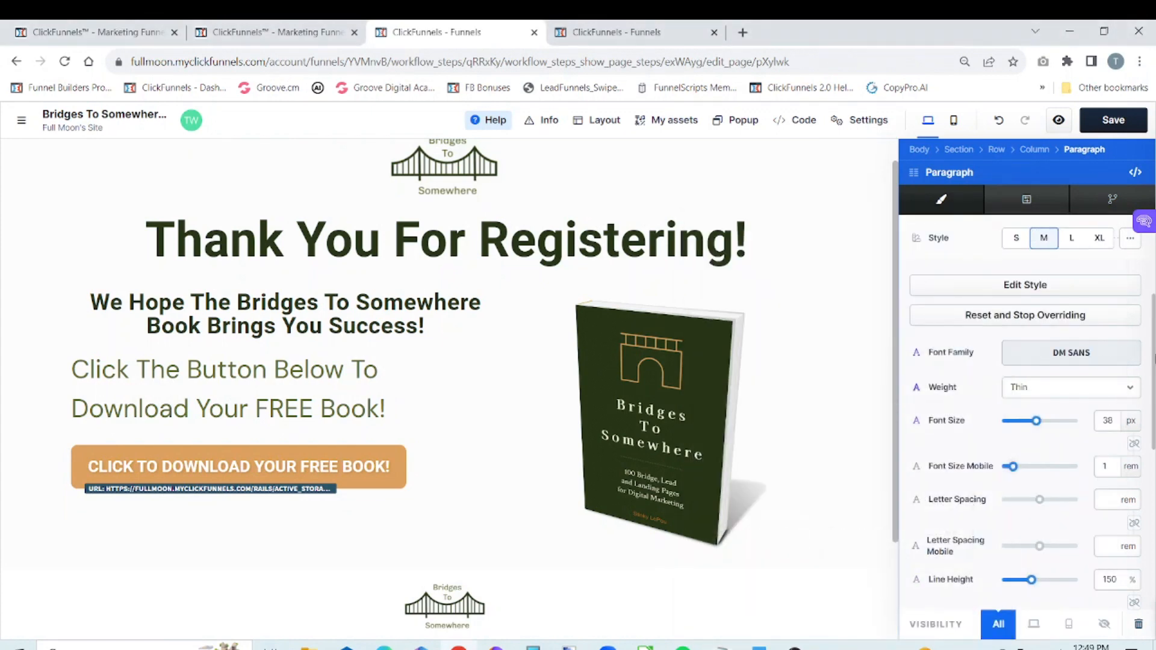
# - Check the text color hex of the download instruction paragraph on the V1 thank-you page
pyautogui.scroll(-4, 1147, 433)
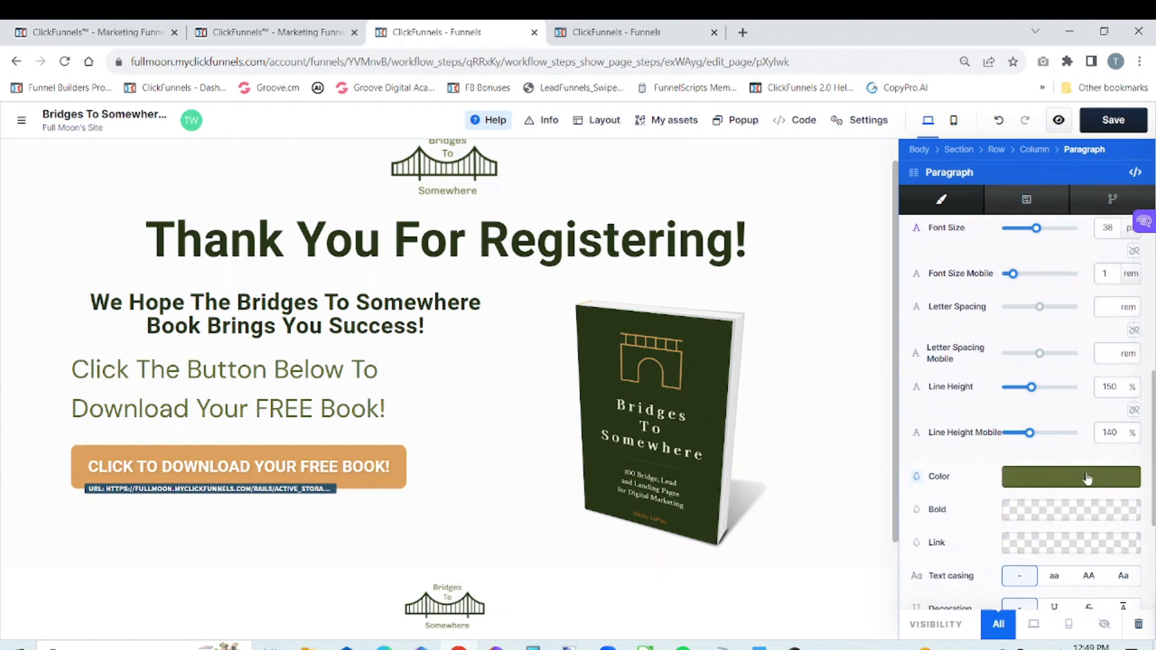
pyautogui.click(1090, 477)
pyautogui.click(898, 474)
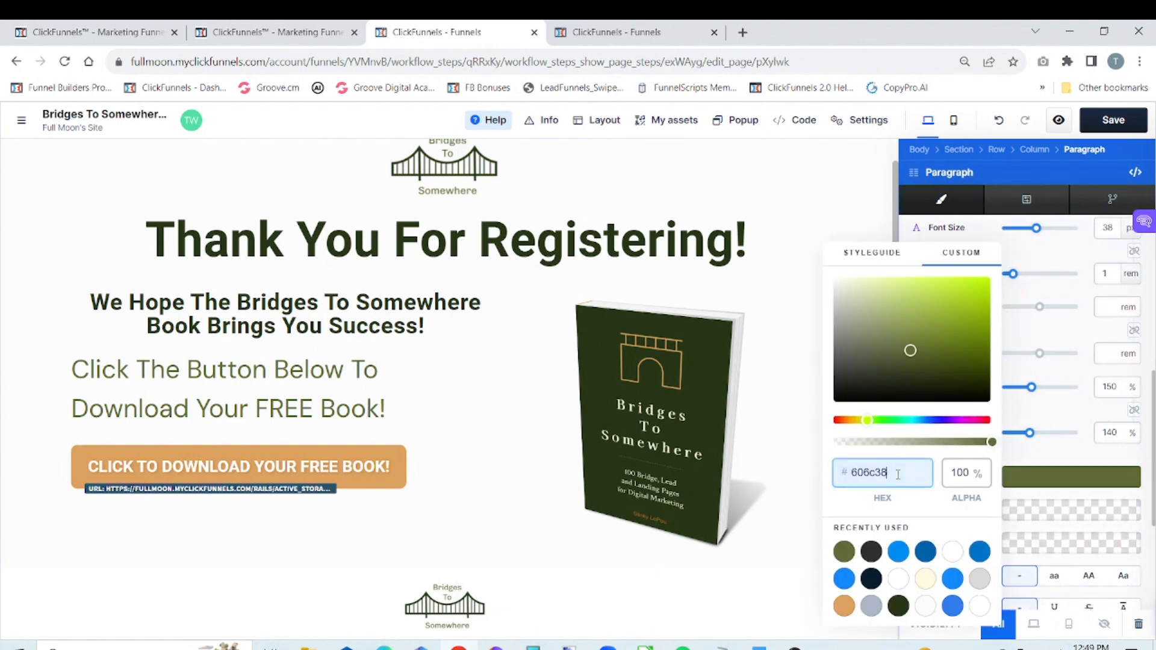
pyautogui.click(1046, 415)
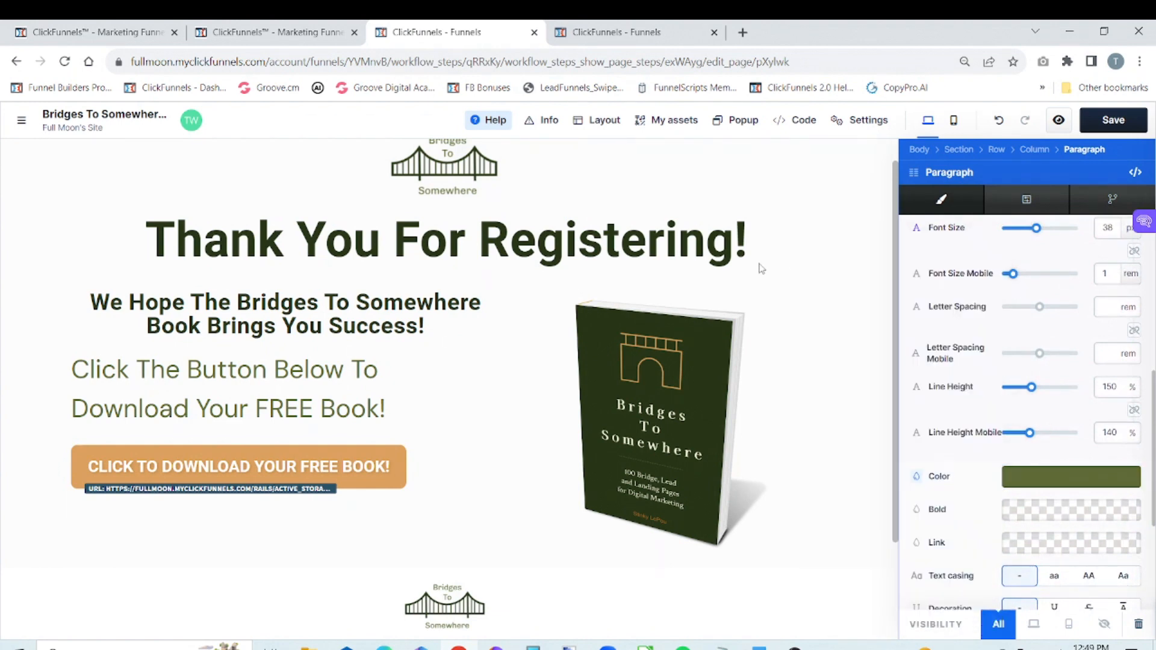
# - On the V2 thank-you page, change the left column paragraph's text color to hex 606c38
pyautogui.click(551, 28)
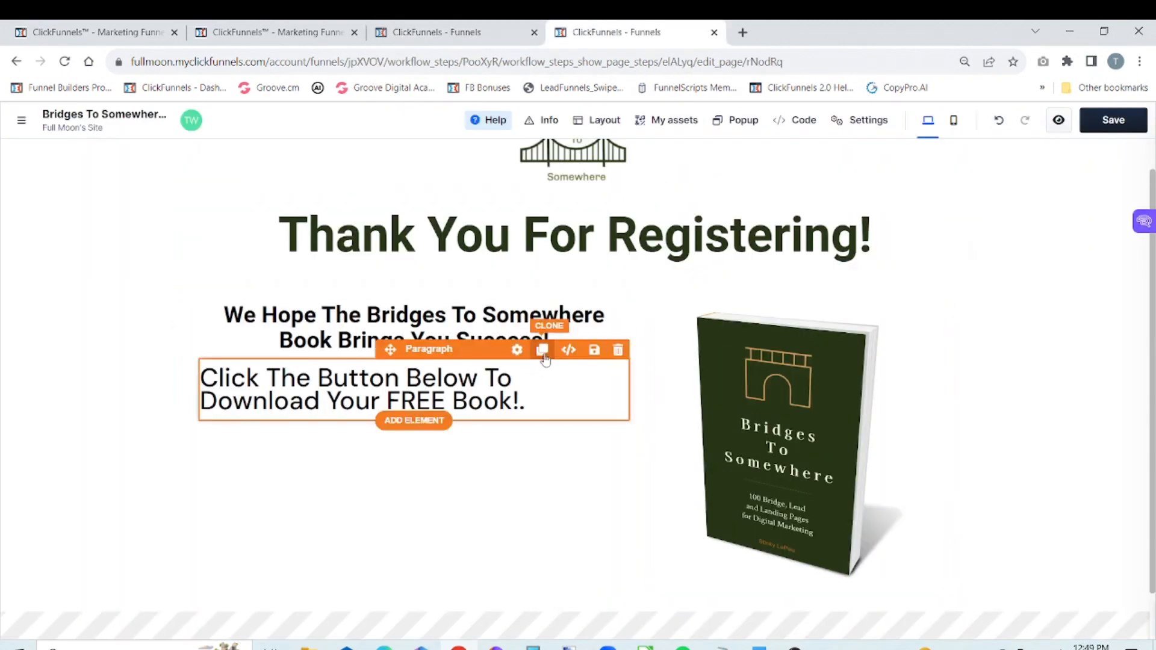
pyautogui.click(517, 351)
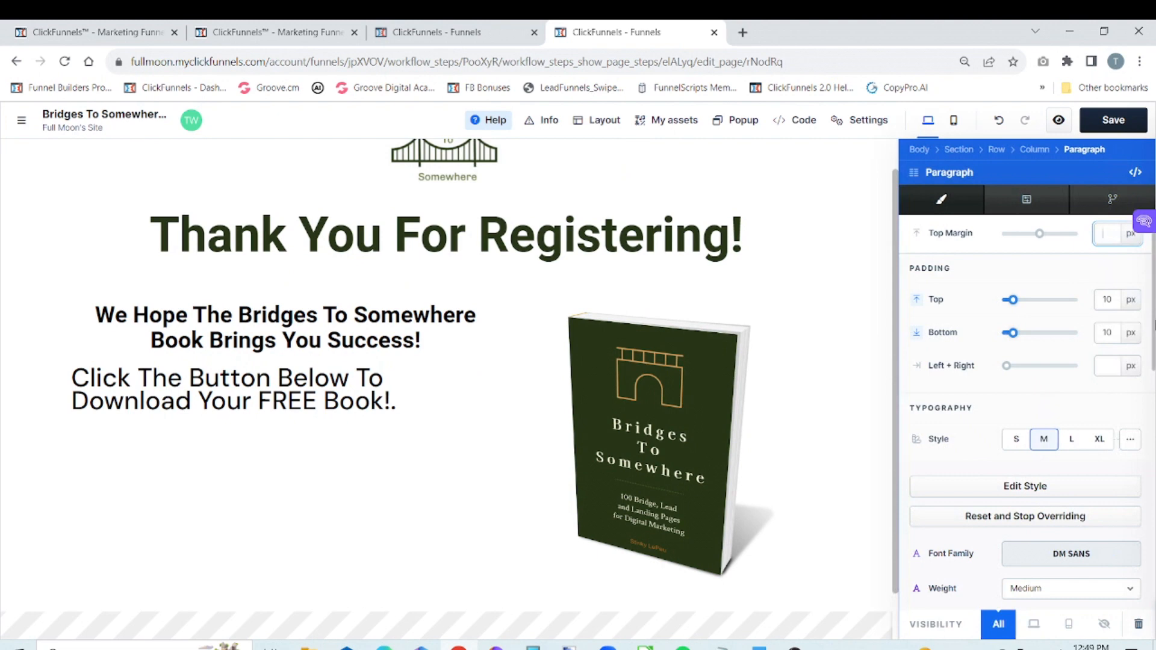
pyautogui.moveTo(1155, 326); pyautogui.dragTo(1155, 425)
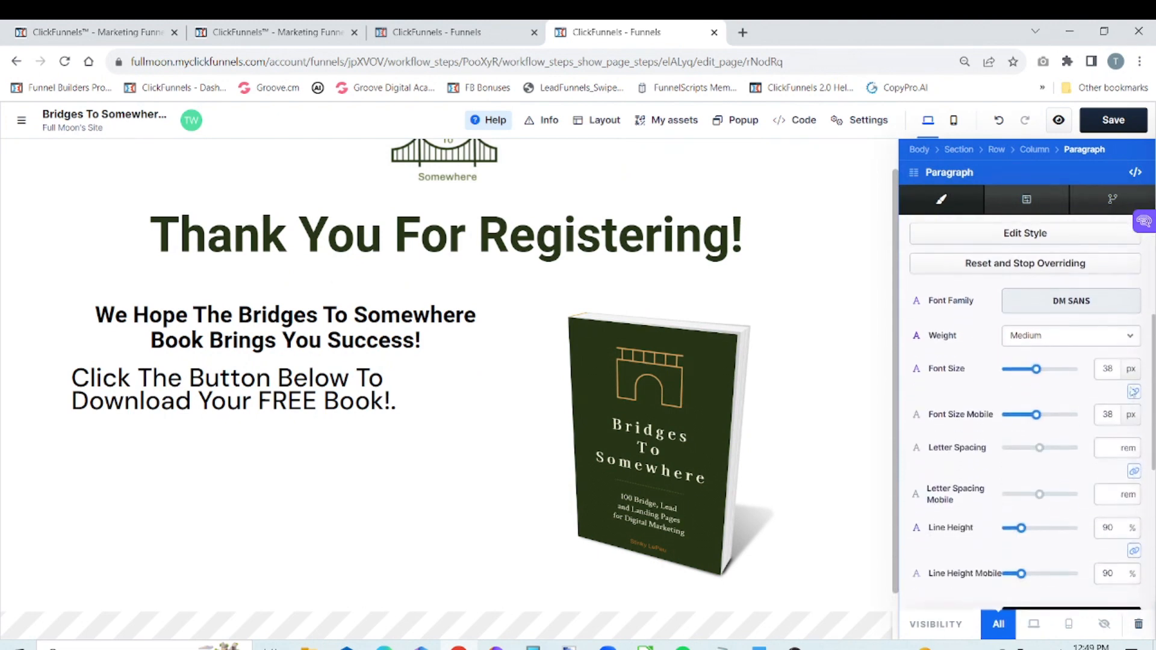
pyautogui.scroll(-3, 1152, 441)
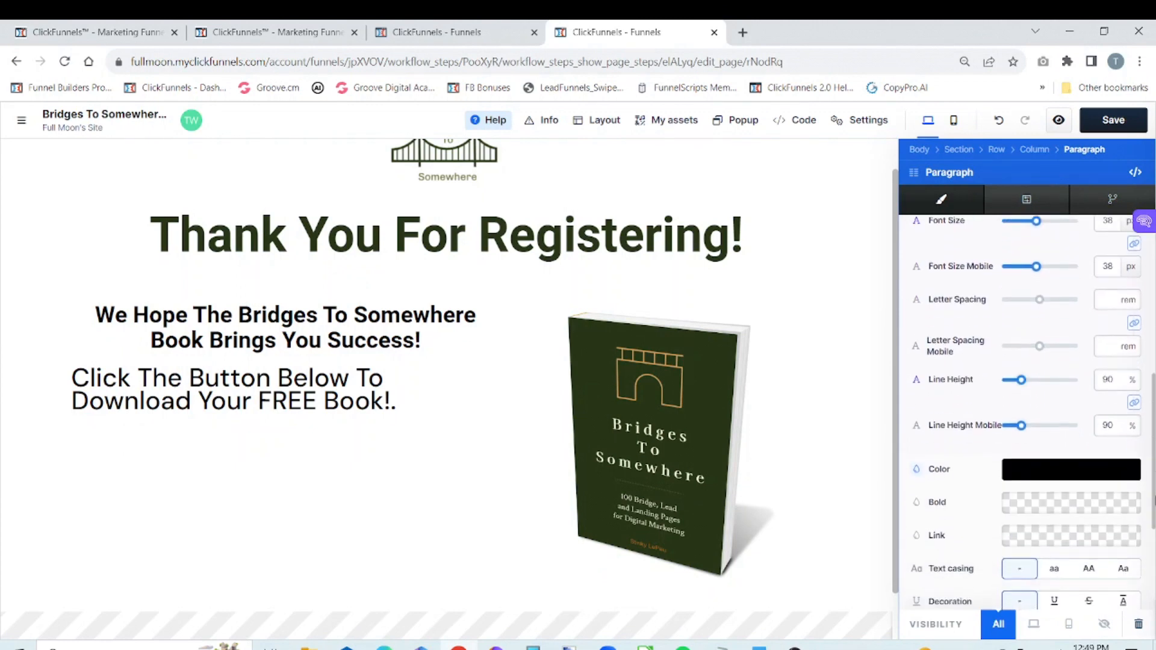
pyautogui.click(1088, 477)
pyautogui.click(915, 468)
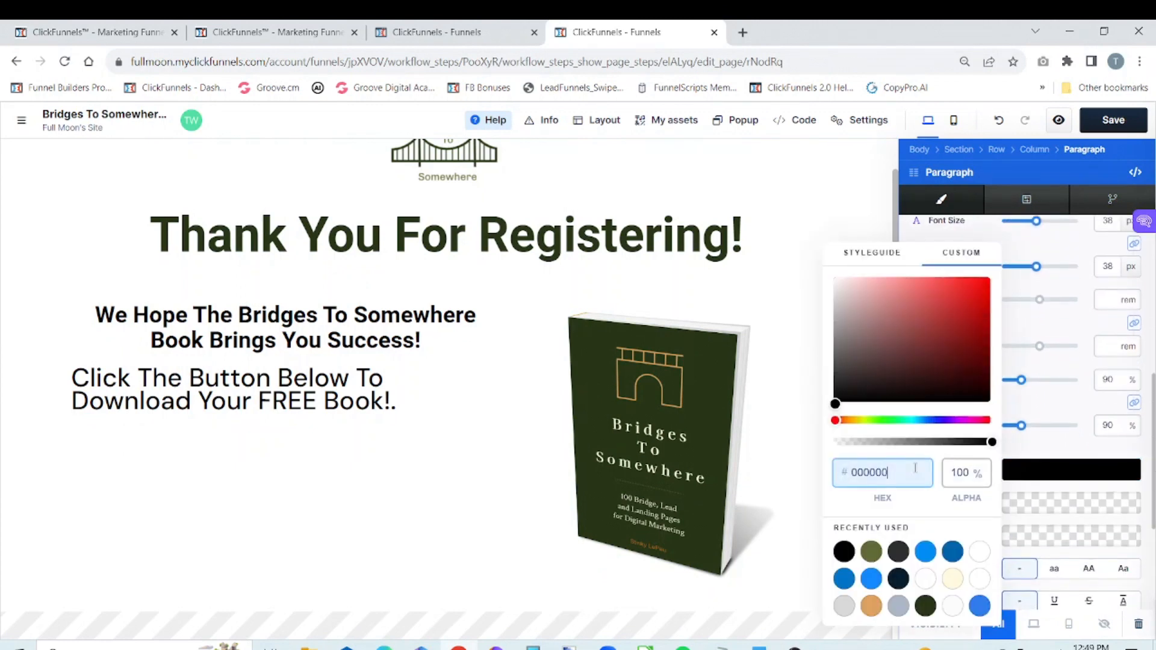
pyautogui.press('BackSpace')
pyautogui.press('BackSpace')
pyautogui.press('BackSpace')
pyautogui.press('BackSpace')
pyautogui.press('BackSpace')
pyautogui.hotkey('ctrl', 'v')
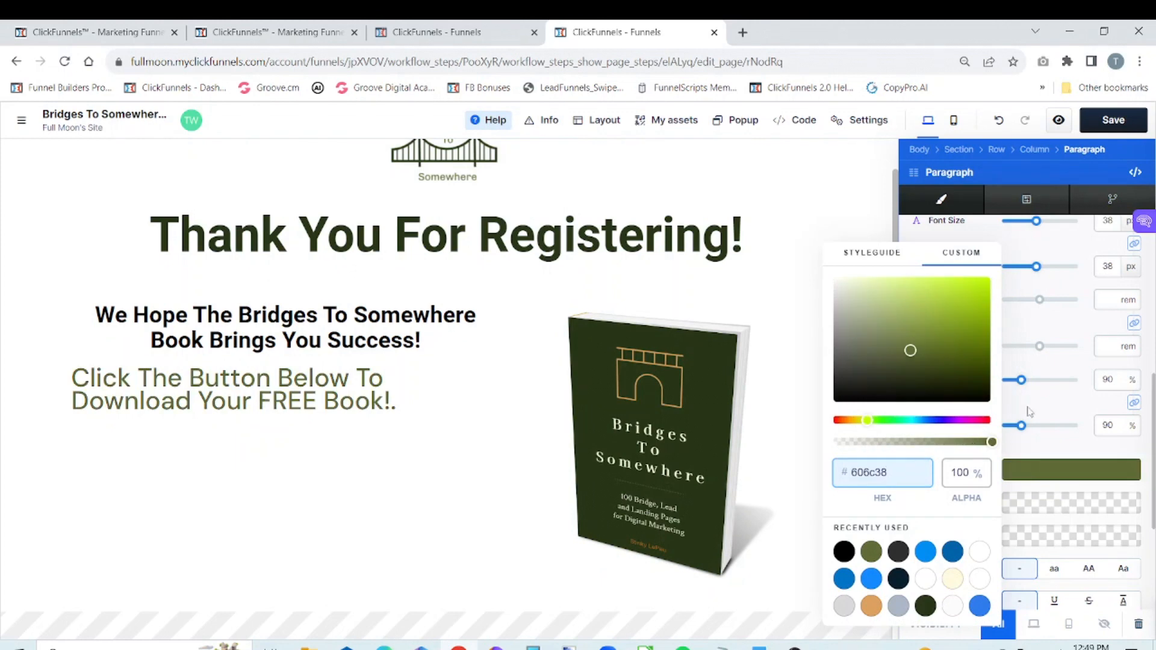
# - Check the V1 page for the next element, then add a button below the left column's paragraph on the V2 page
pyautogui.click(1059, 324)
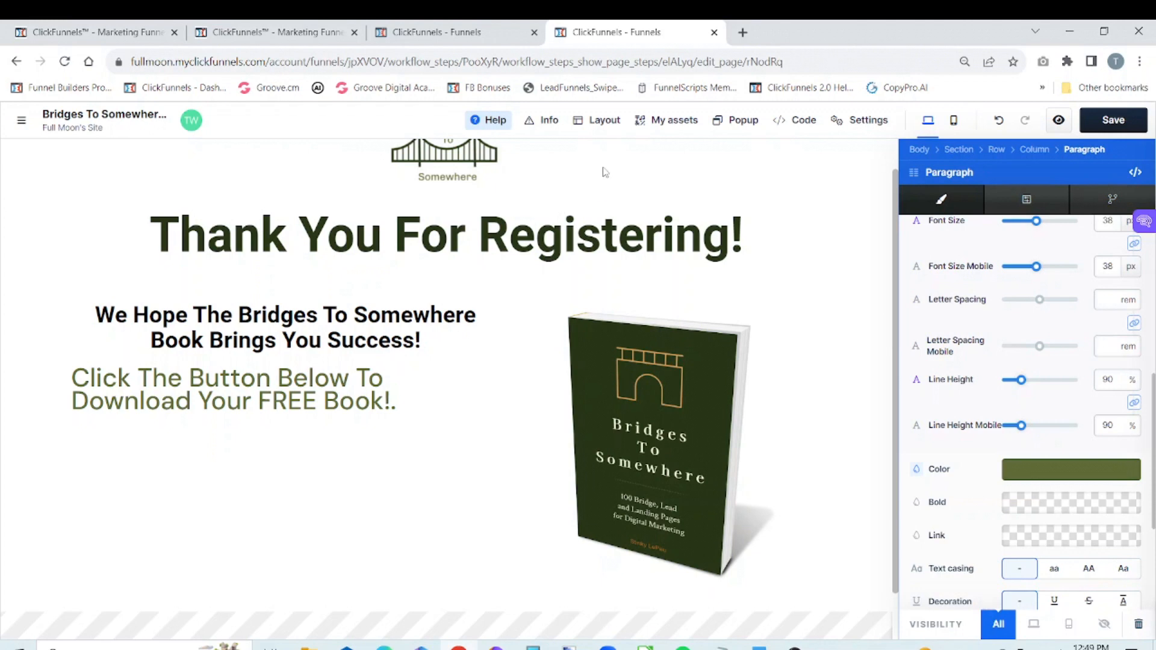
pyautogui.click(407, 31)
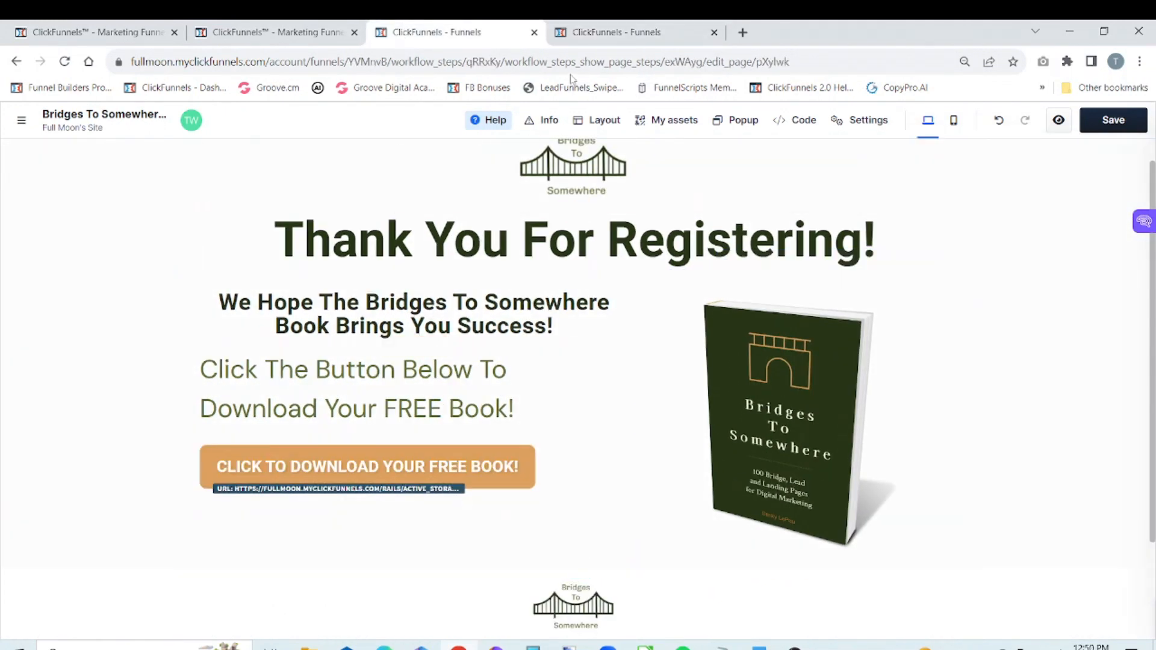
pyautogui.click(641, 39)
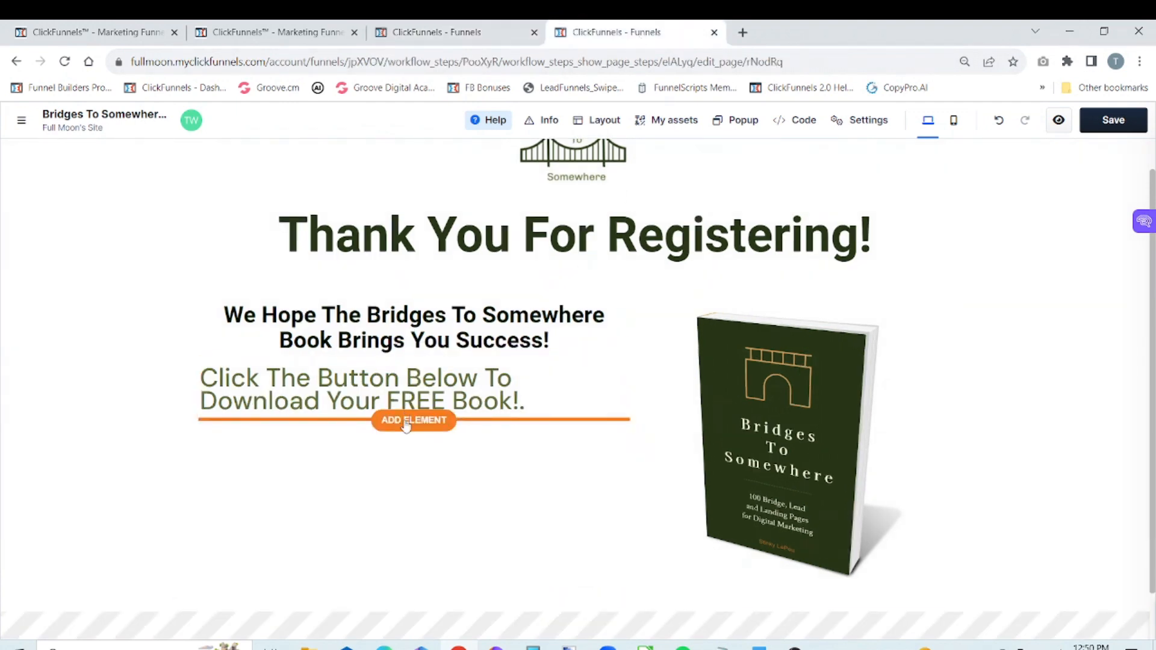
pyautogui.click(407, 424)
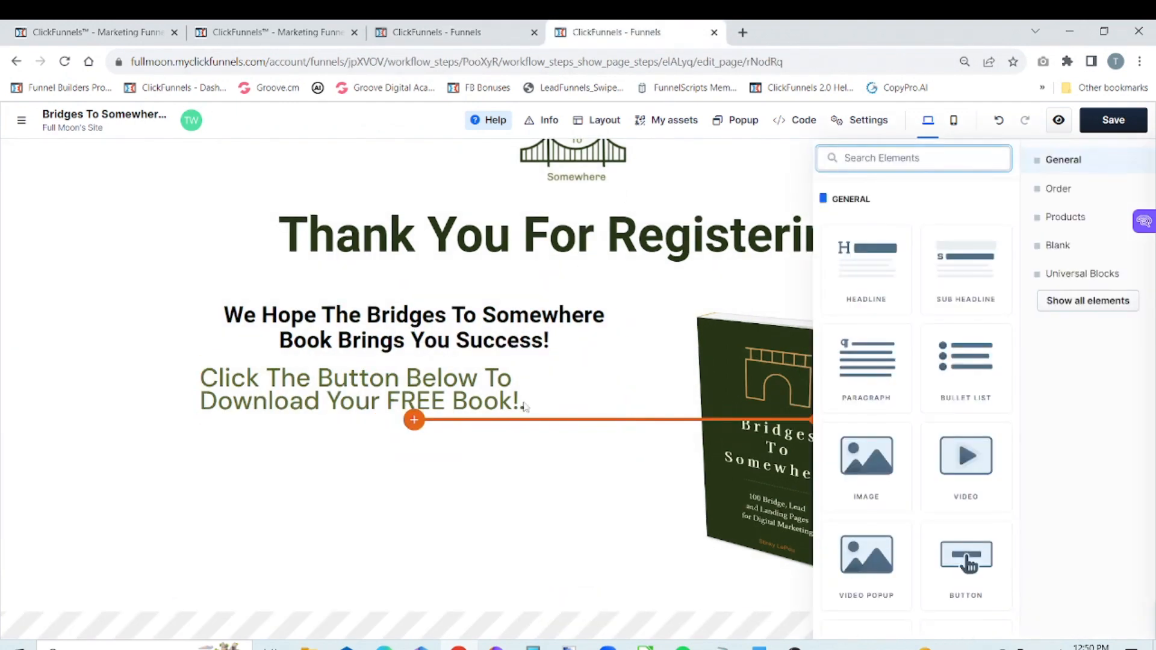
pyautogui.click(971, 564)
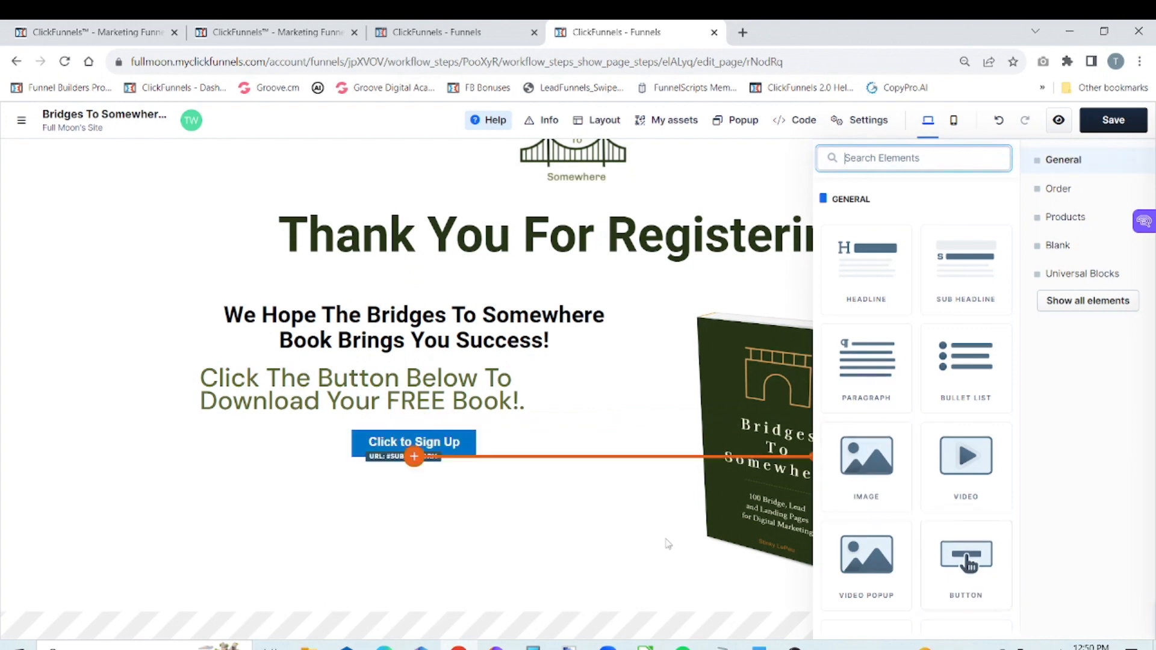
pyautogui.click(645, 534)
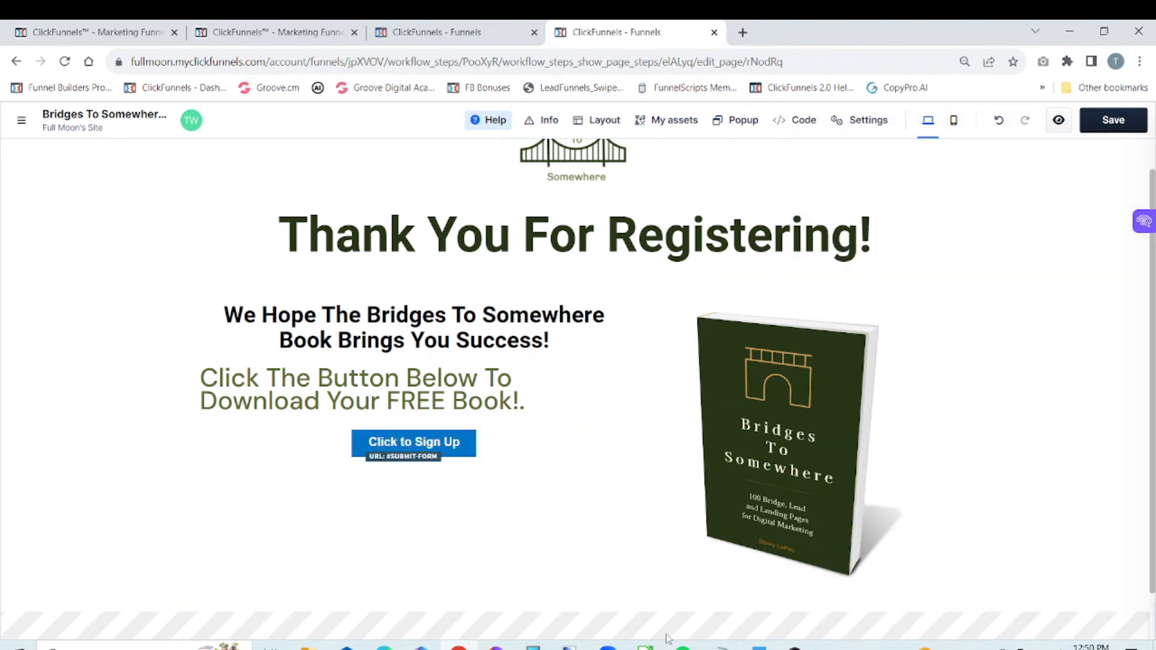
# - Copy the Earth Yellow hex code #dda15e from the Notepad style notes
pyautogui.click(722, 649)
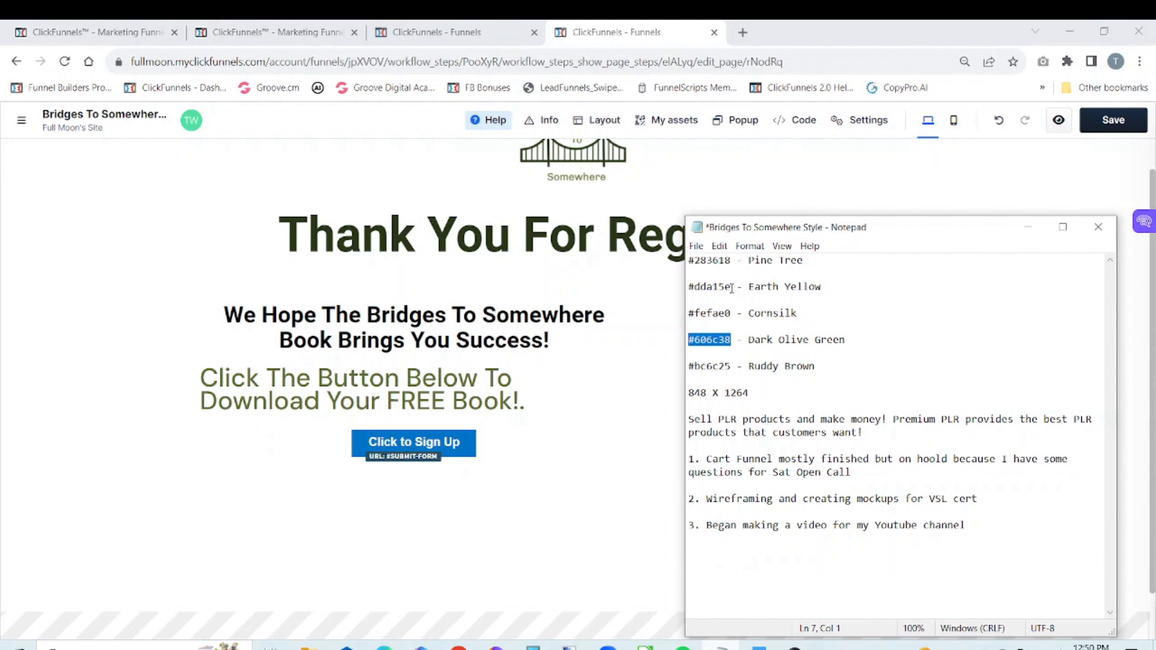
pyautogui.moveTo(732, 288); pyautogui.dragTo(694, 288)
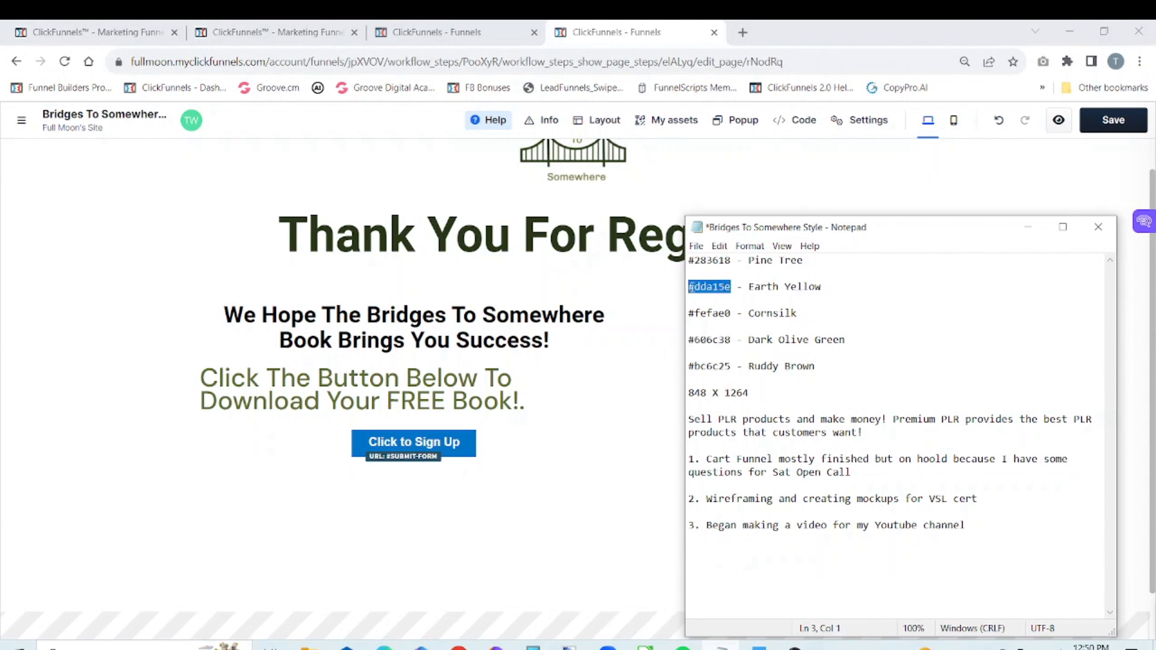
pyautogui.rightClick(728, 286)
pyautogui.click(716, 329)
pyautogui.click(557, 481)
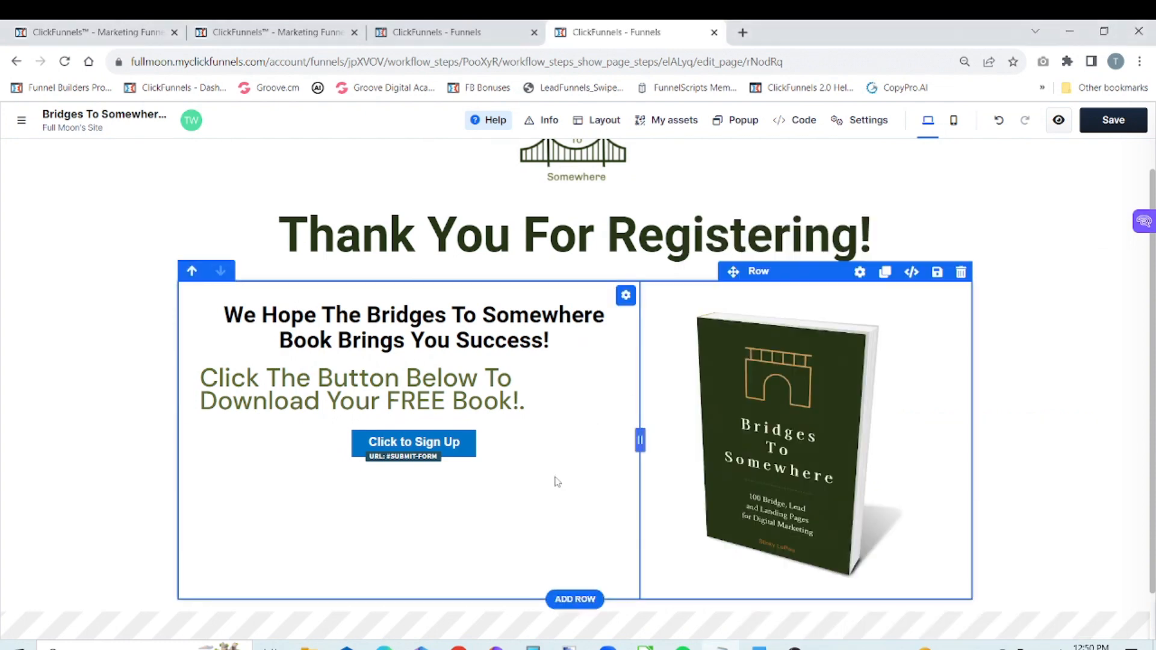
# - Open the settings of the "Click to Sign Up" button and override its preset button style
pyautogui.click(506, 455)
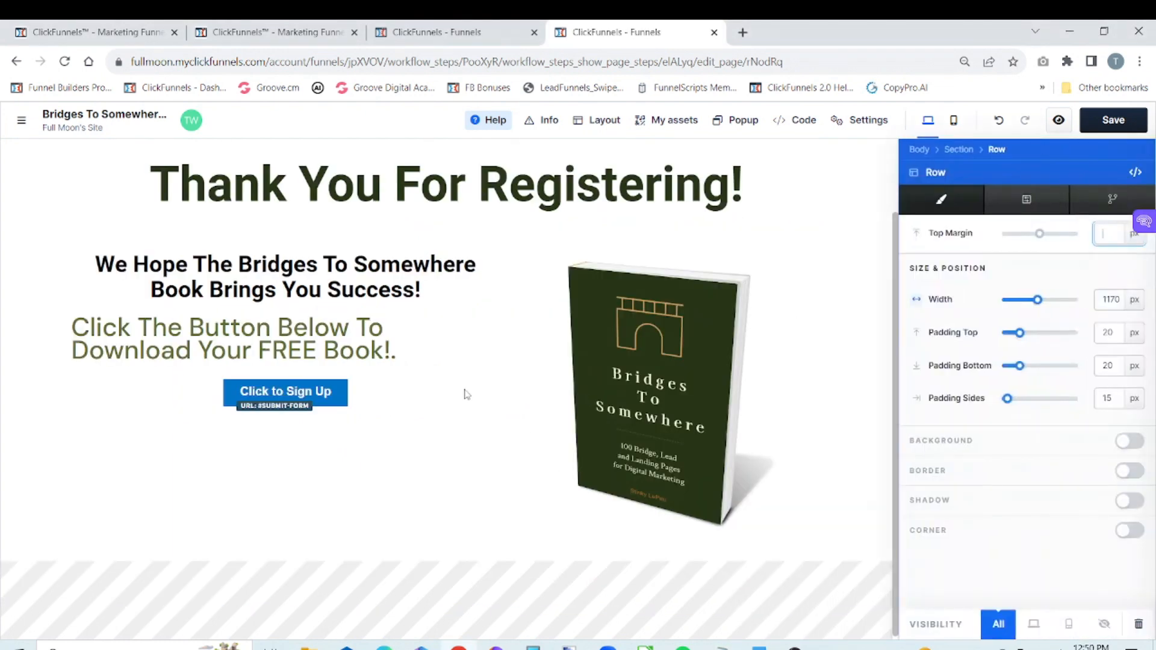
pyautogui.click(428, 428)
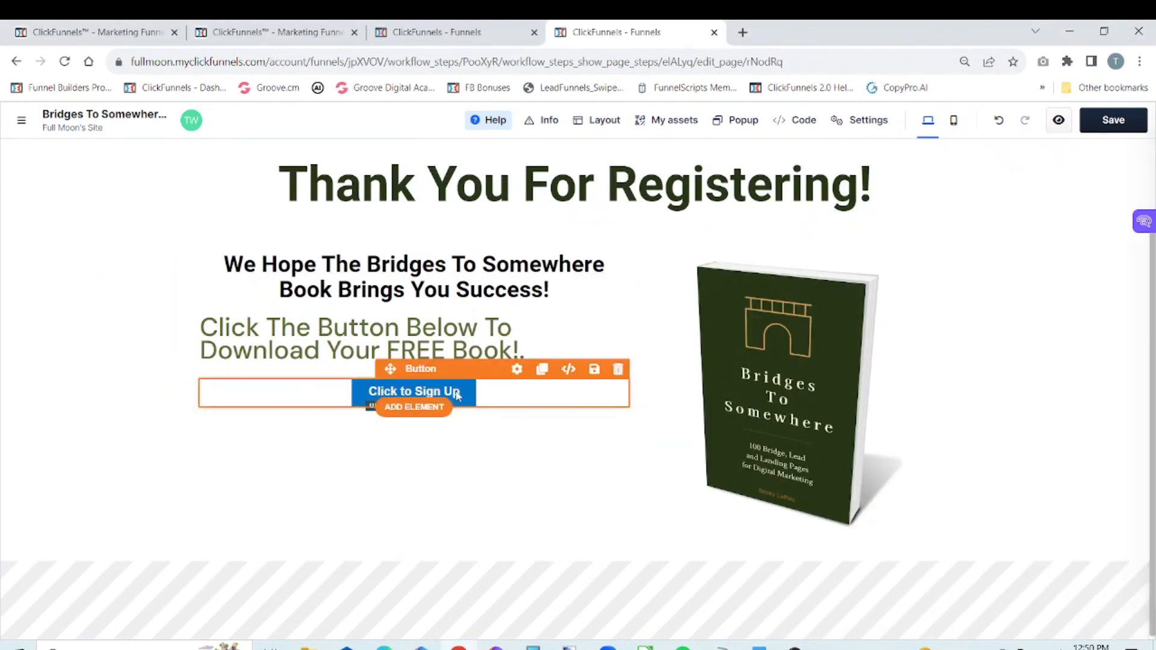
pyautogui.click(516, 369)
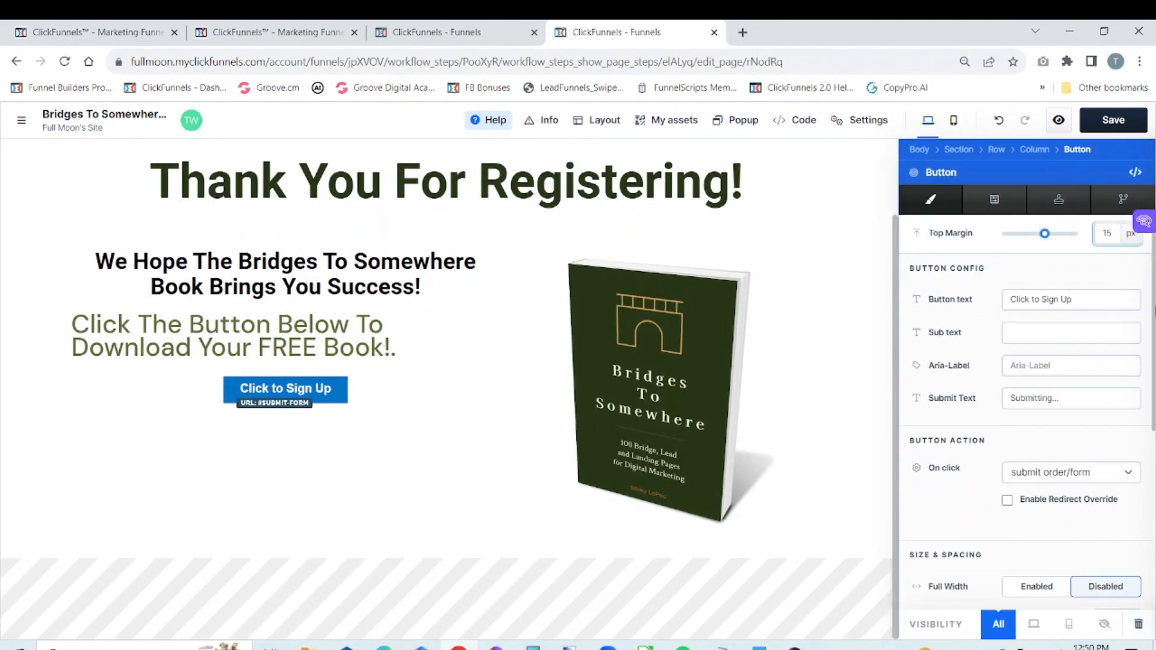
pyautogui.moveTo(1151, 312); pyautogui.dragTo(1152, 385)
pyautogui.moveTo(1152, 334); pyautogui.dragTo(1153, 388)
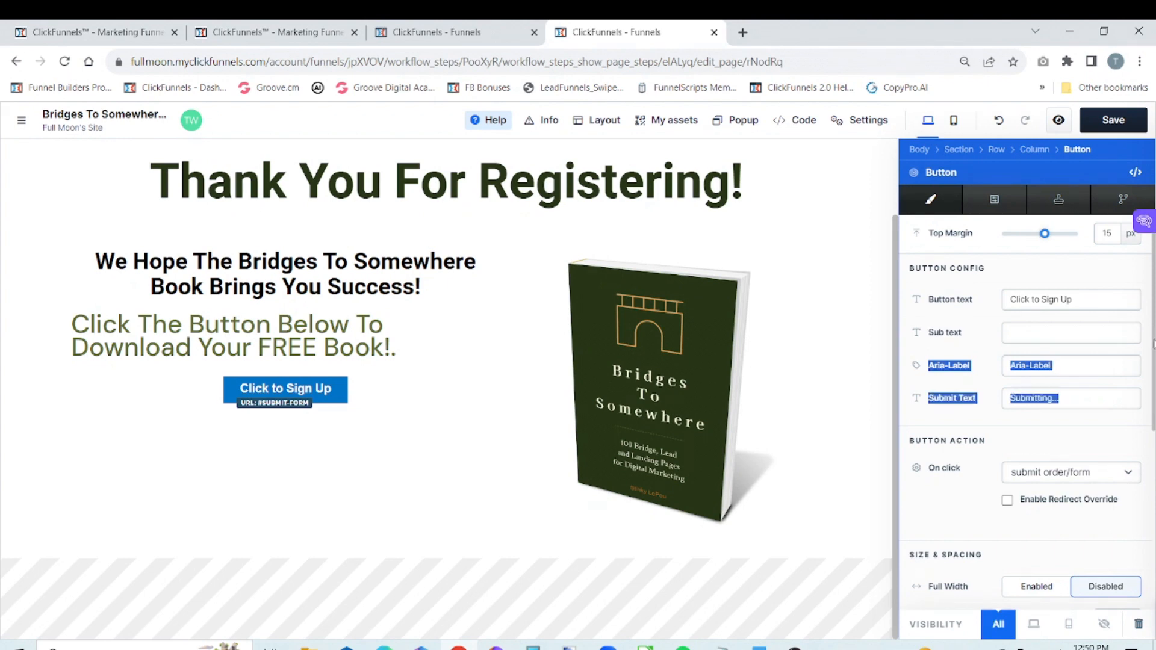
pyautogui.scroll(-5, 1153, 343)
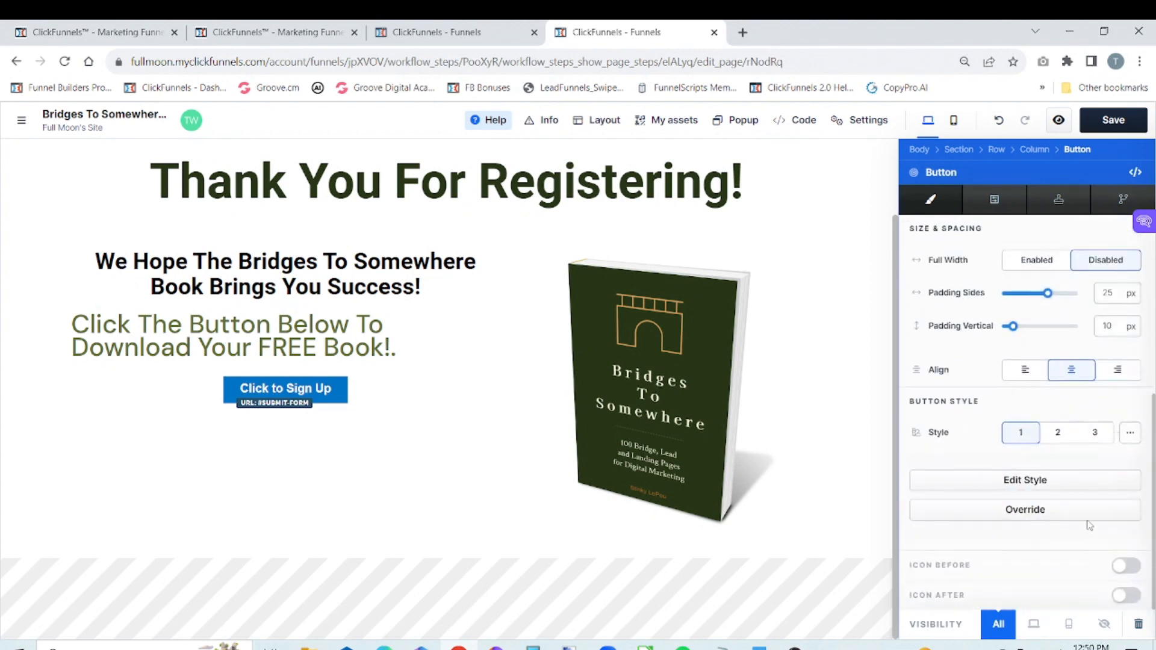
pyautogui.click(1088, 517)
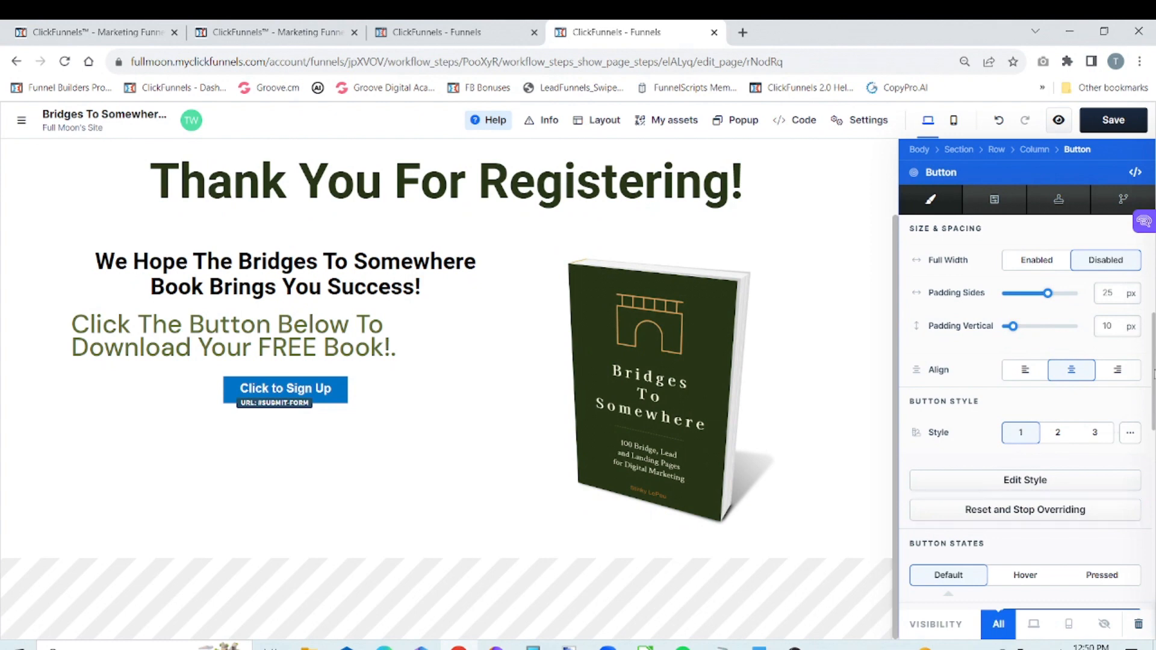
# - Set the button's default background color to hex dda15e
pyautogui.hotkey('ctrl', 'a')
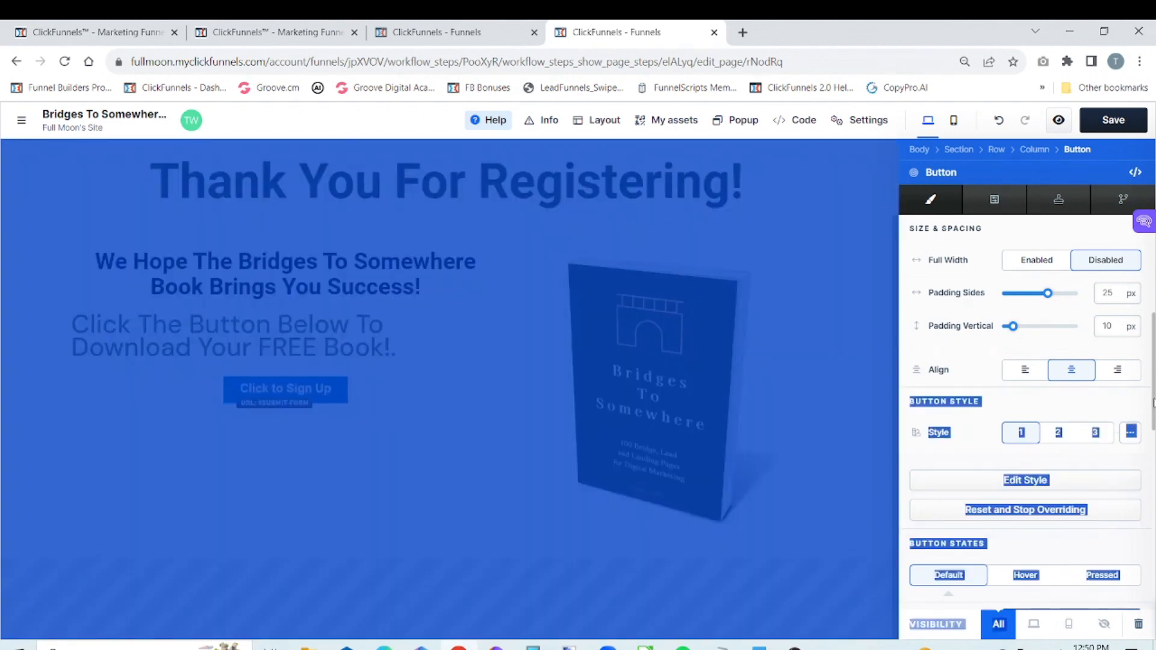
pyautogui.scroll(-4, 1153, 402)
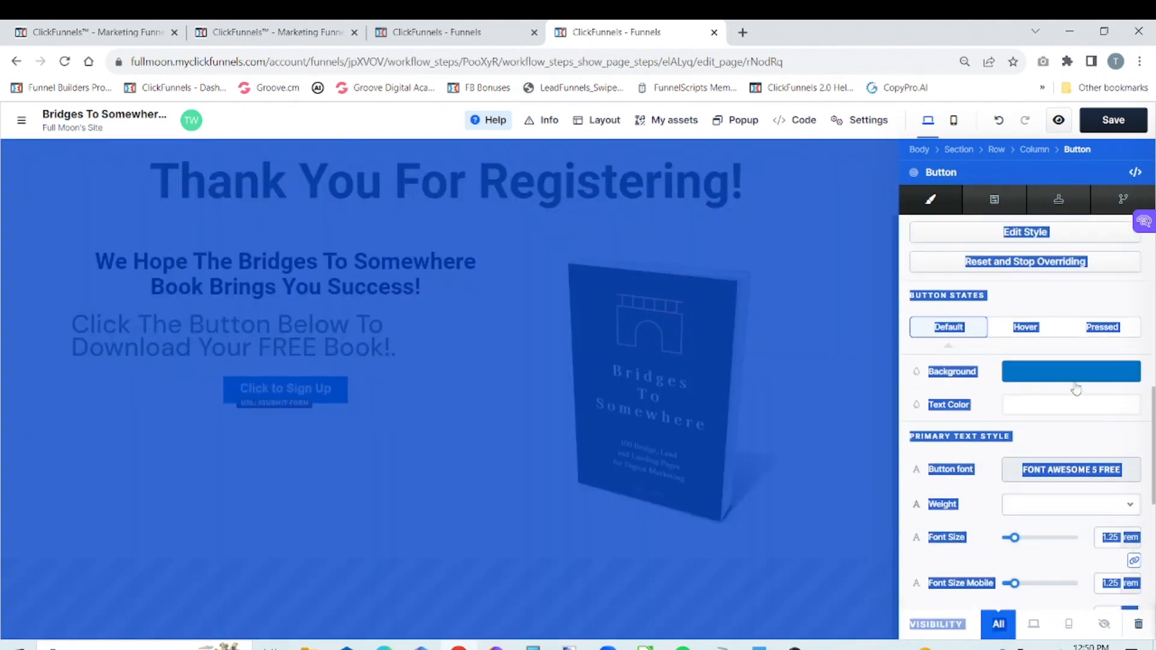
pyautogui.click(1077, 371)
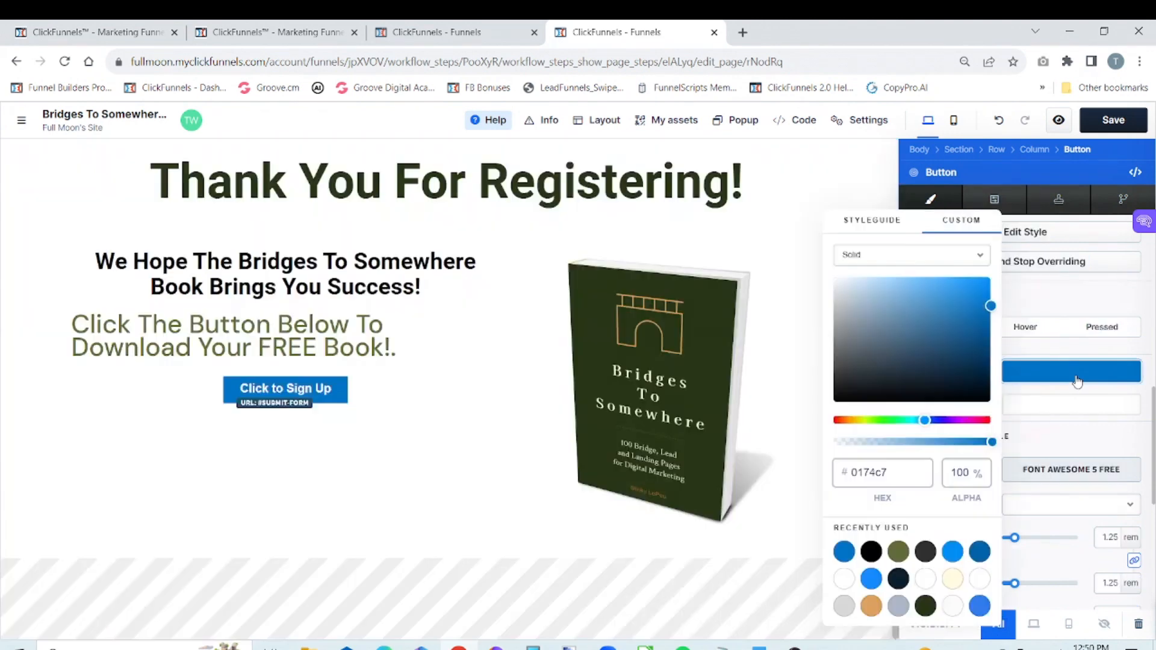
pyautogui.click(905, 469)
pyautogui.press('BackSpace')
pyautogui.press('BackSpace')
pyautogui.press('BackSpace')
pyautogui.press('BackSpace')
pyautogui.press('BackSpace')
pyautogui.press('BackSpace')
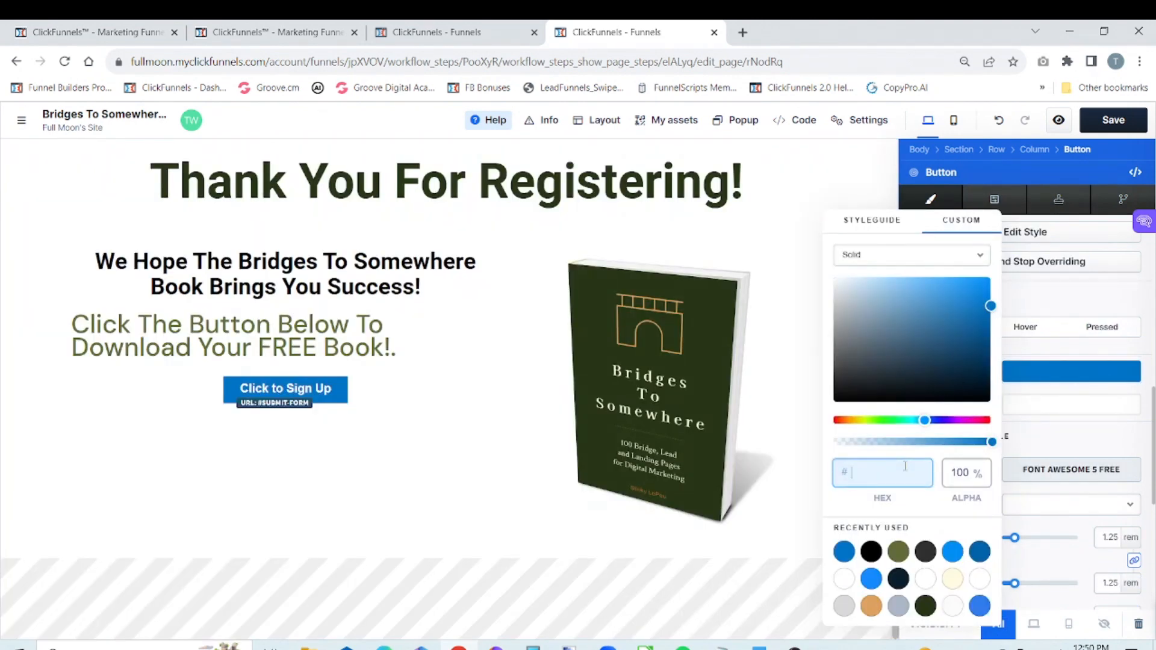
pyautogui.hotkey('ctrl', 'v')
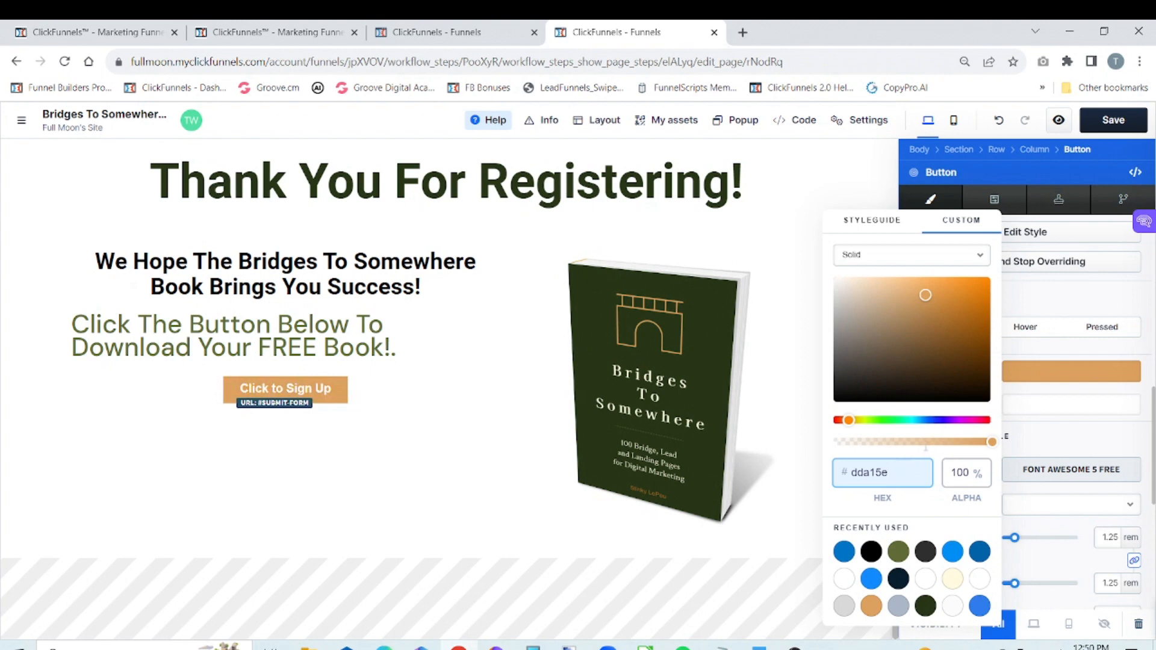
pyautogui.click(1051, 437)
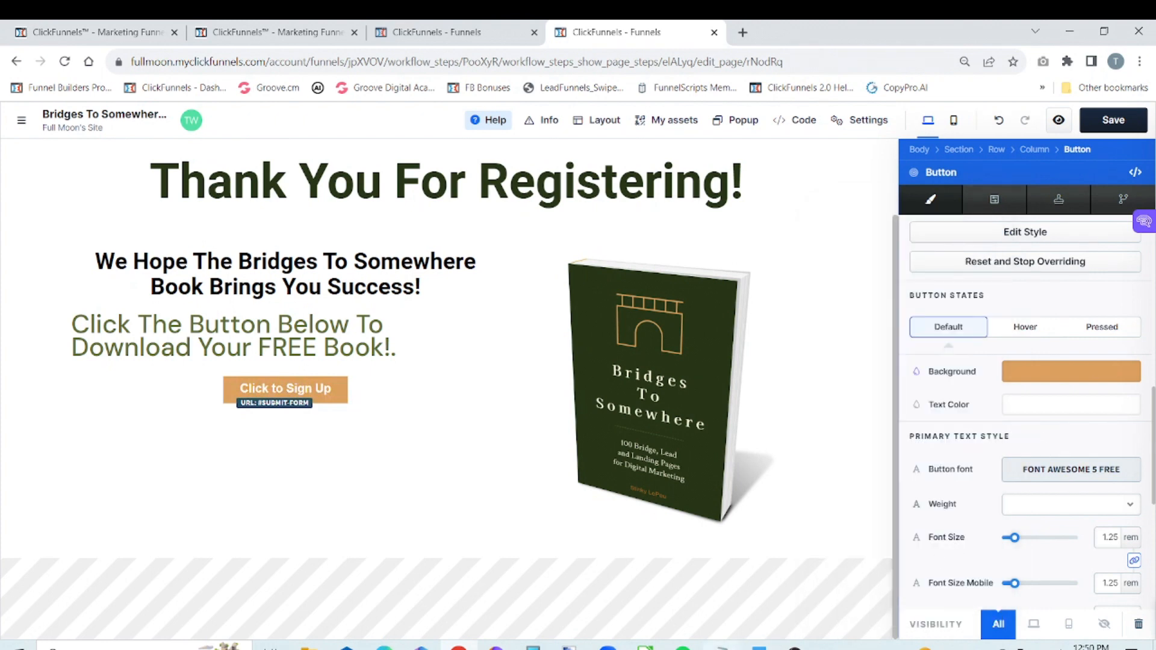
# - Copy the Cornsilk hex code #fefae0 from the Notepad style notes
pyautogui.click(759, 647)
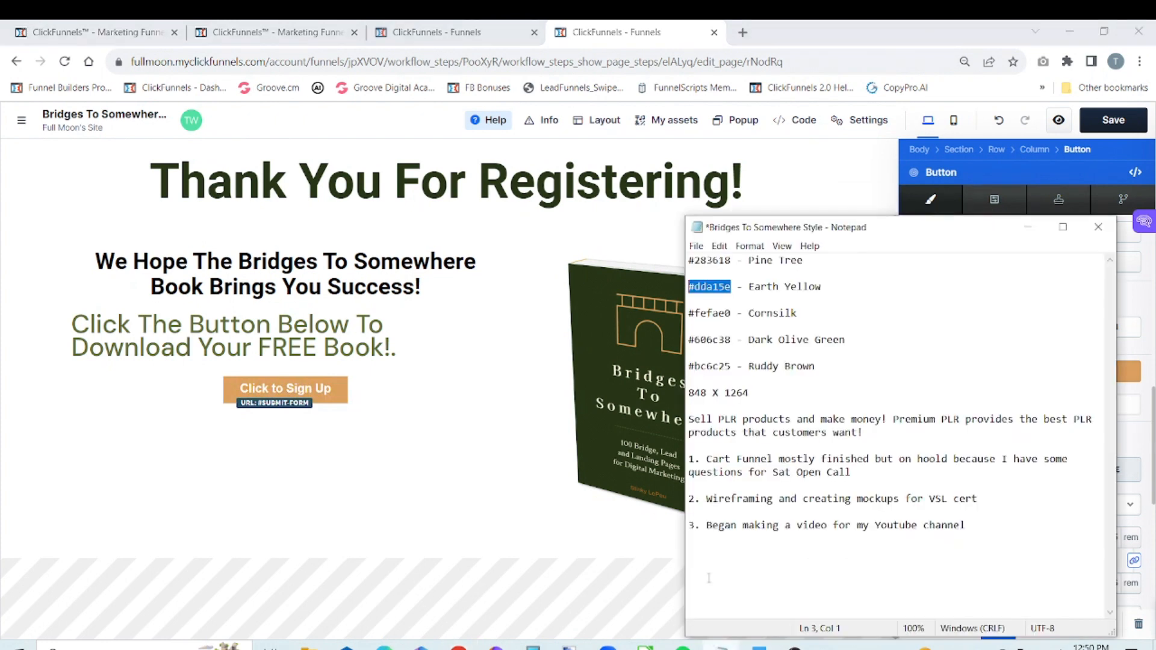
pyautogui.moveTo(730, 313); pyautogui.dragTo(684, 313)
pyautogui.rightClick(715, 306)
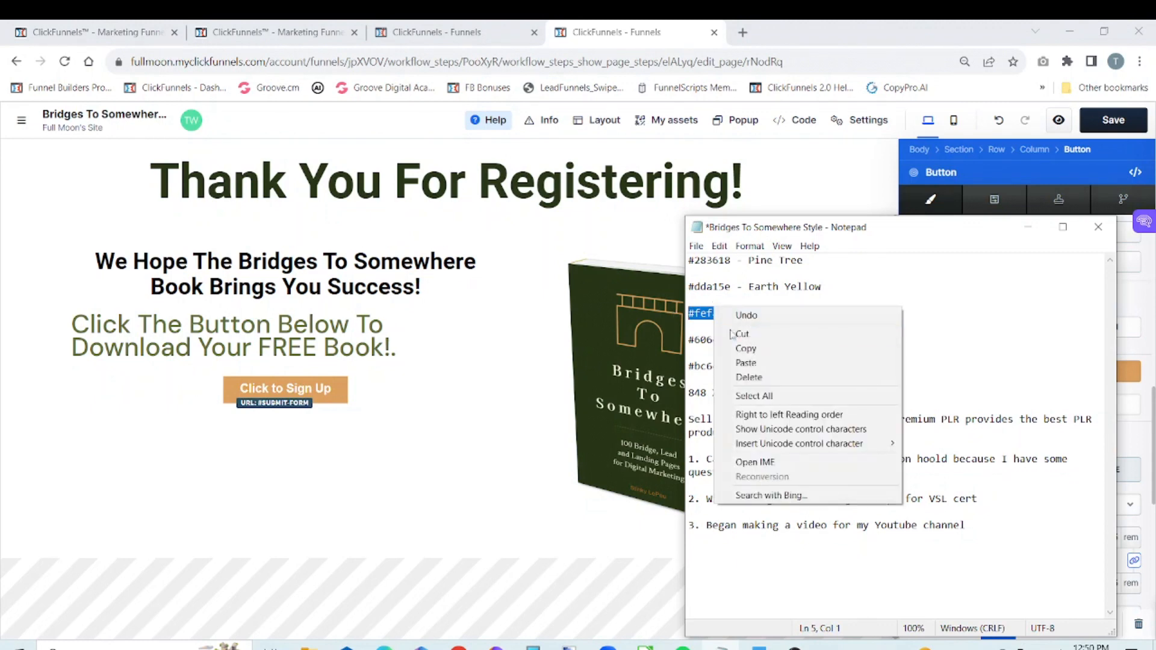
pyautogui.click(746, 350)
pyautogui.click(1028, 227)
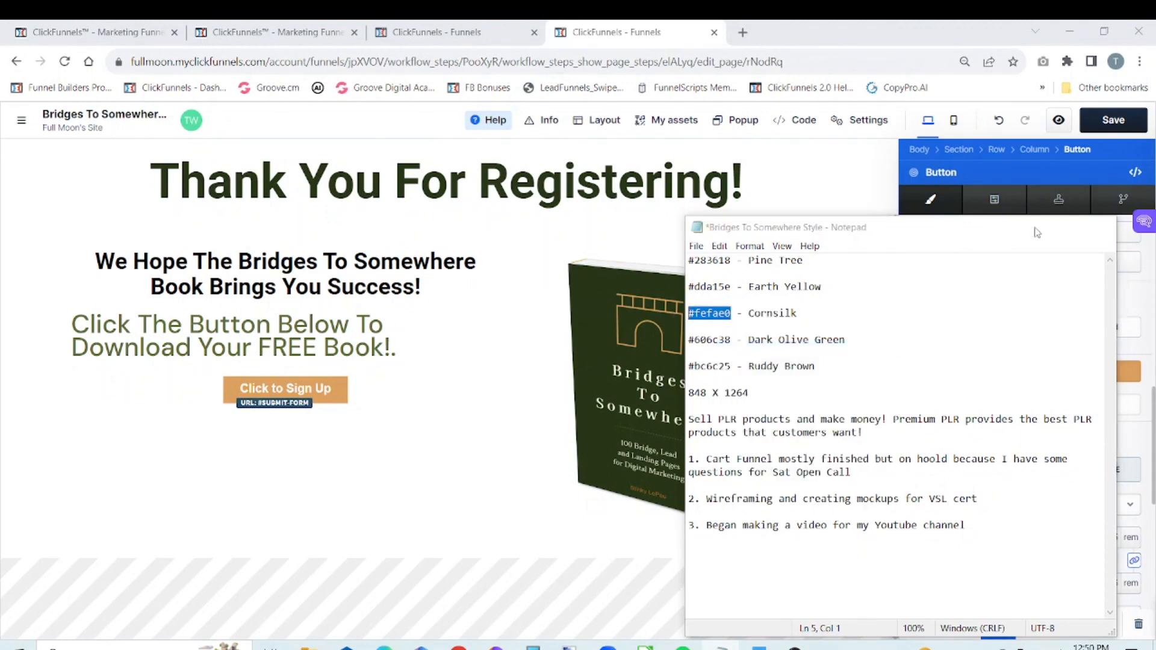
# - Set the button's default text color to hex fefae0
pyautogui.click(1055, 415)
pyautogui.click(917, 466)
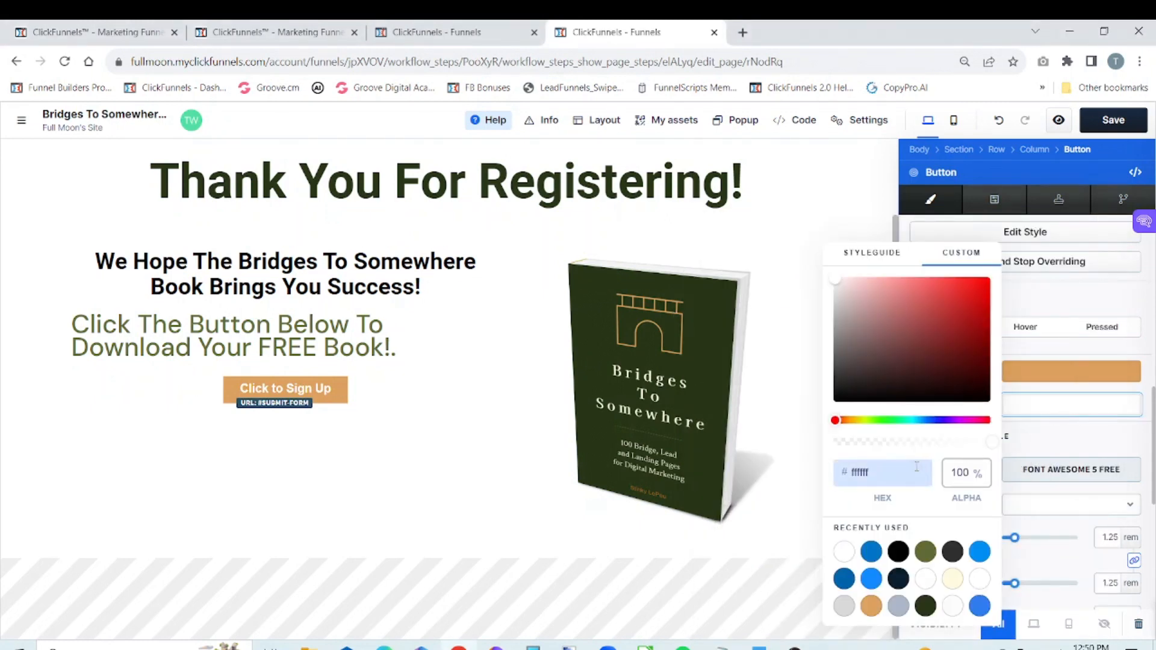
pyautogui.press('BackSpace')
pyautogui.press('BackSpace')
pyautogui.press('BackSpace')
pyautogui.press('BackSpace')
pyautogui.press('BackSpace')
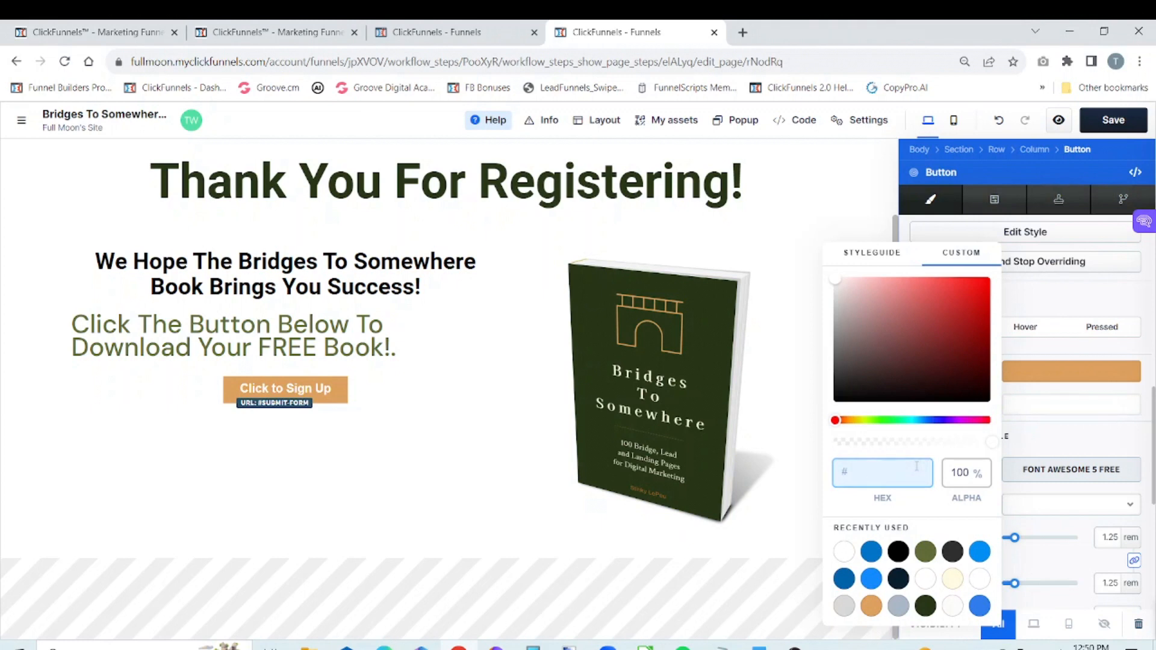
pyautogui.hotkey('ctrl', 'v')
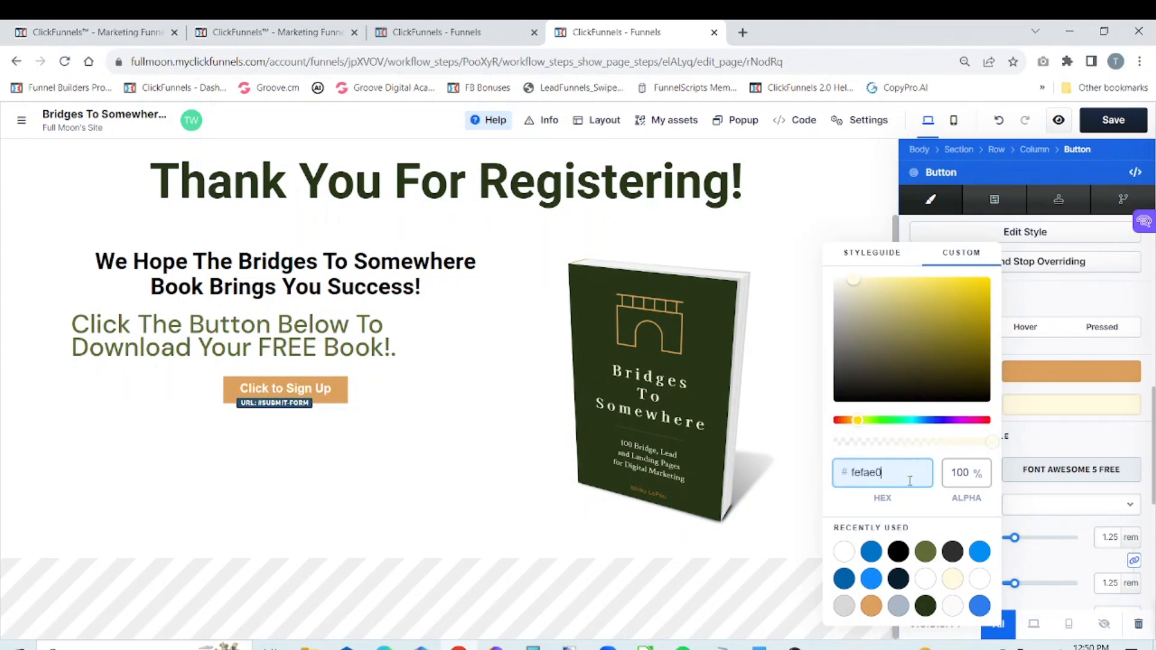
pyautogui.click(1087, 436)
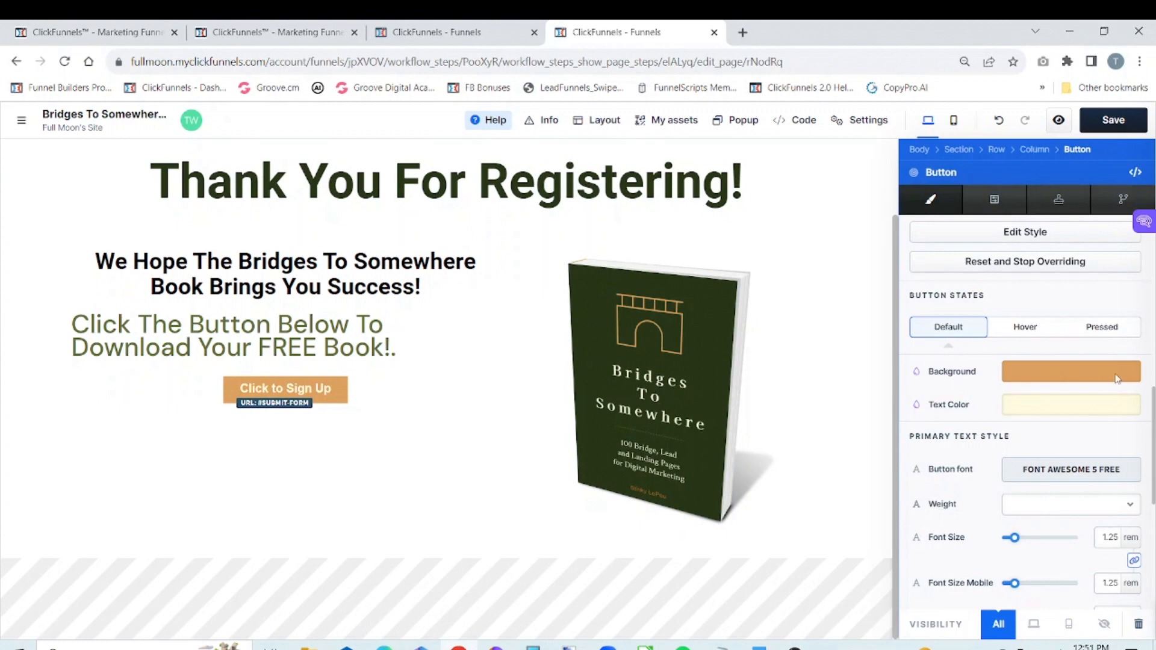
# - Change the button's on-click action from submitting the form to "go to..."
pyautogui.scroll(8, 1151, 428)
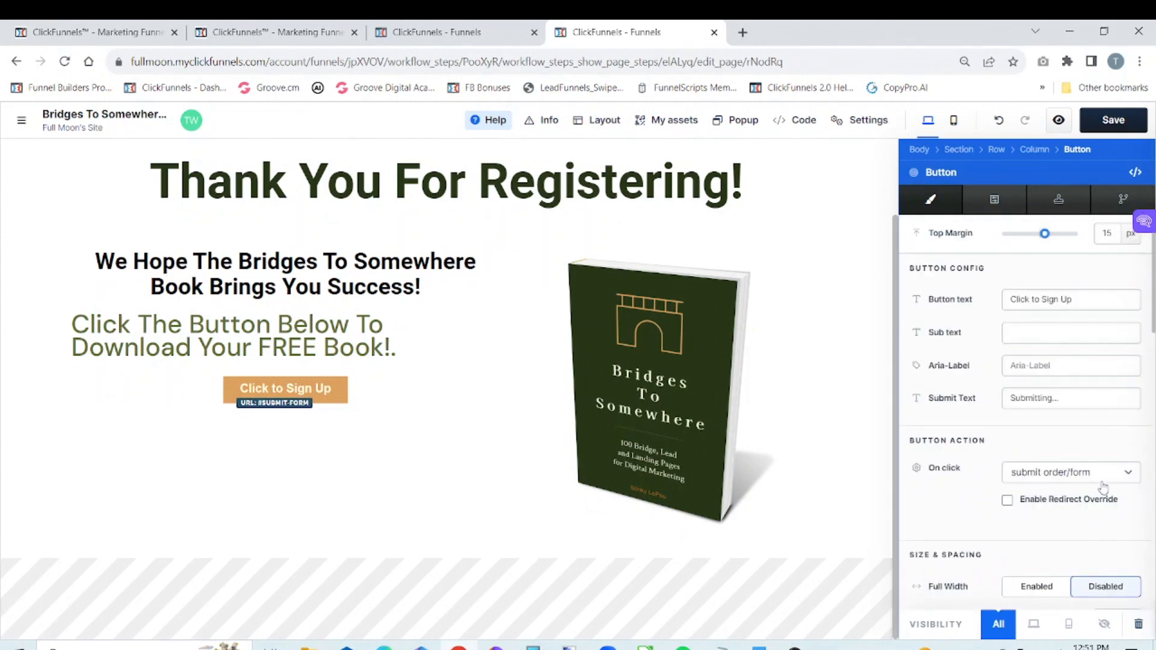
pyautogui.click(1121, 479)
pyautogui.click(1121, 480)
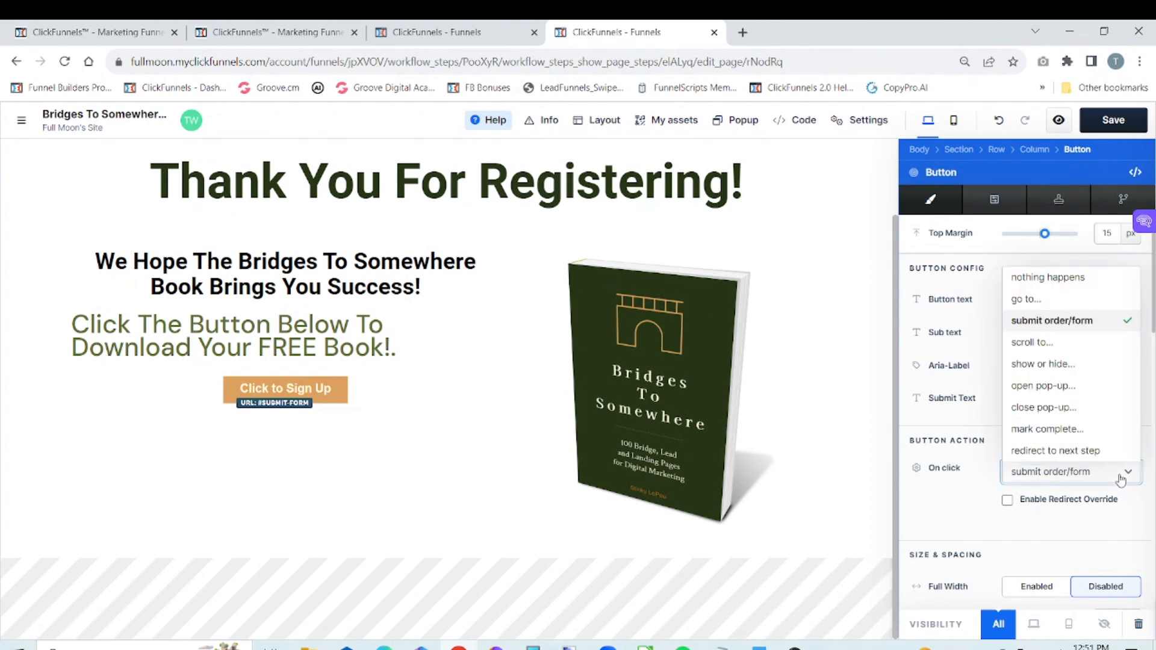
pyautogui.click(1061, 301)
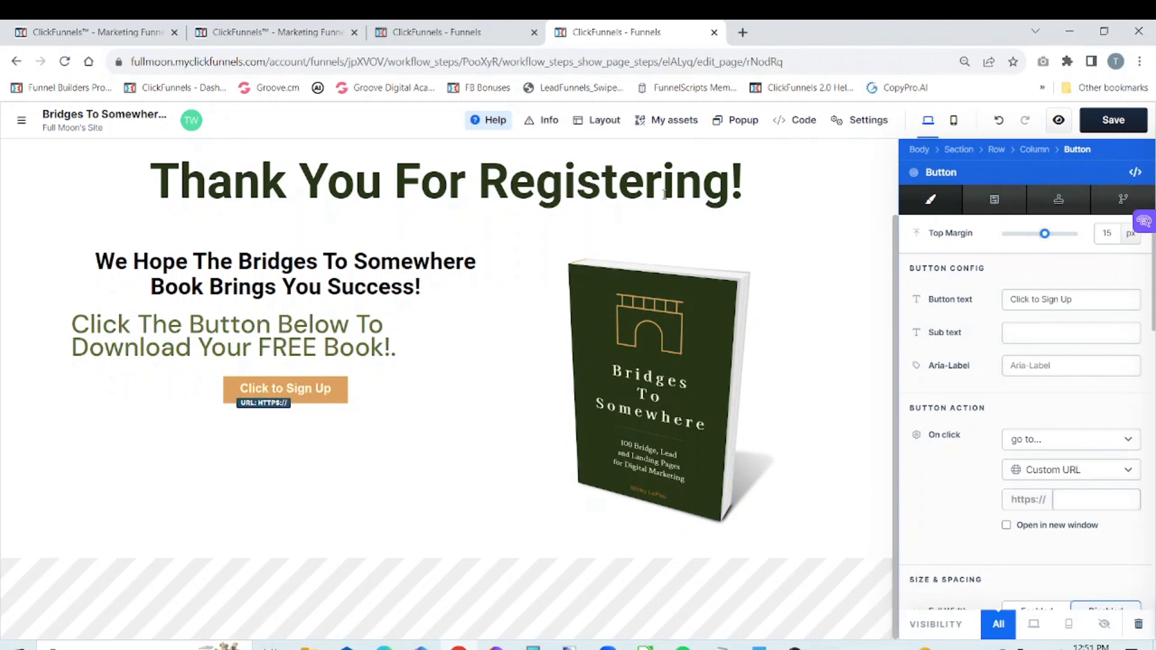
# - Change the button's text to "CLICK TO DOWNLOAD YOUR FREE BOOK!"
pyautogui.click(632, 34)
pyautogui.click(1078, 298)
pyautogui.press('BackSpace')
pyautogui.press('BackSpace')
pyautogui.press('BackSpace')
pyautogui.press('BackSpace')
pyautogui.press('BackSpace')
pyautogui.press('BackSpace')
pyautogui.press('BackSpace')
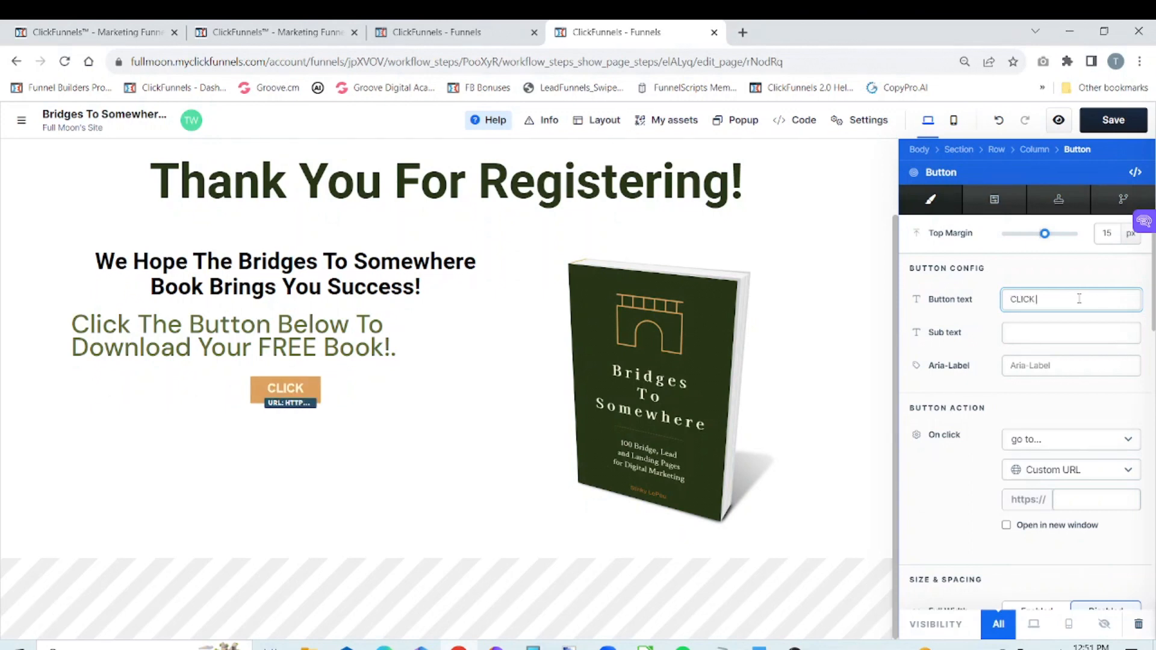
pyautogui.write('DOWN')
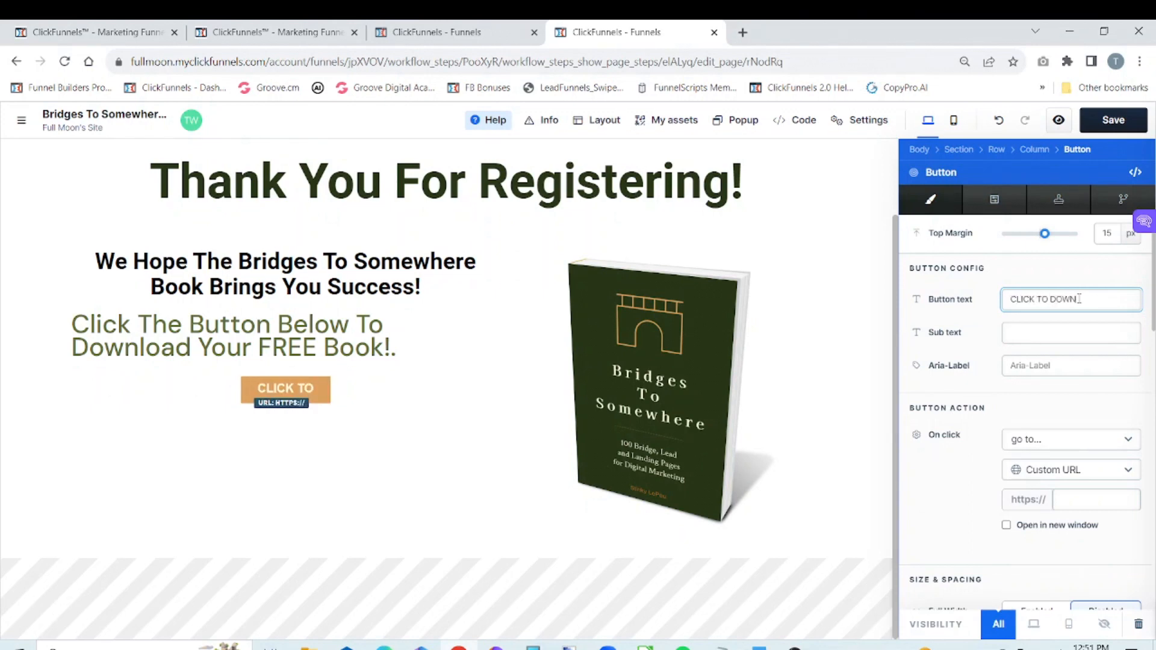
pyautogui.write('LOAD YOUR')
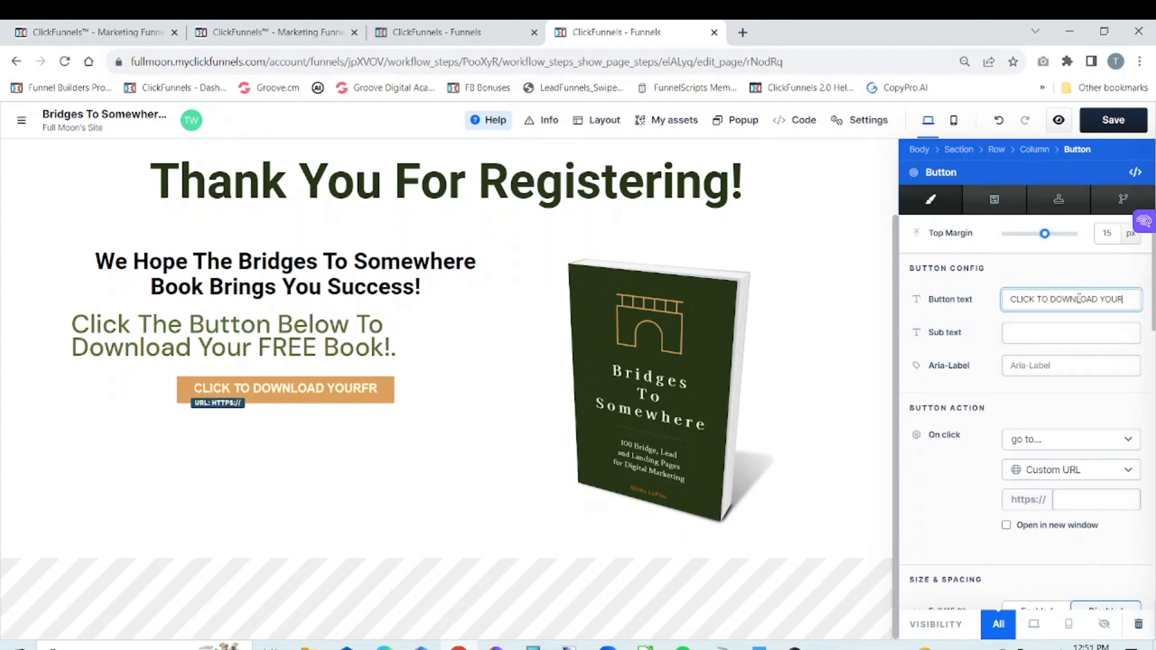
pyautogui.write('EE')
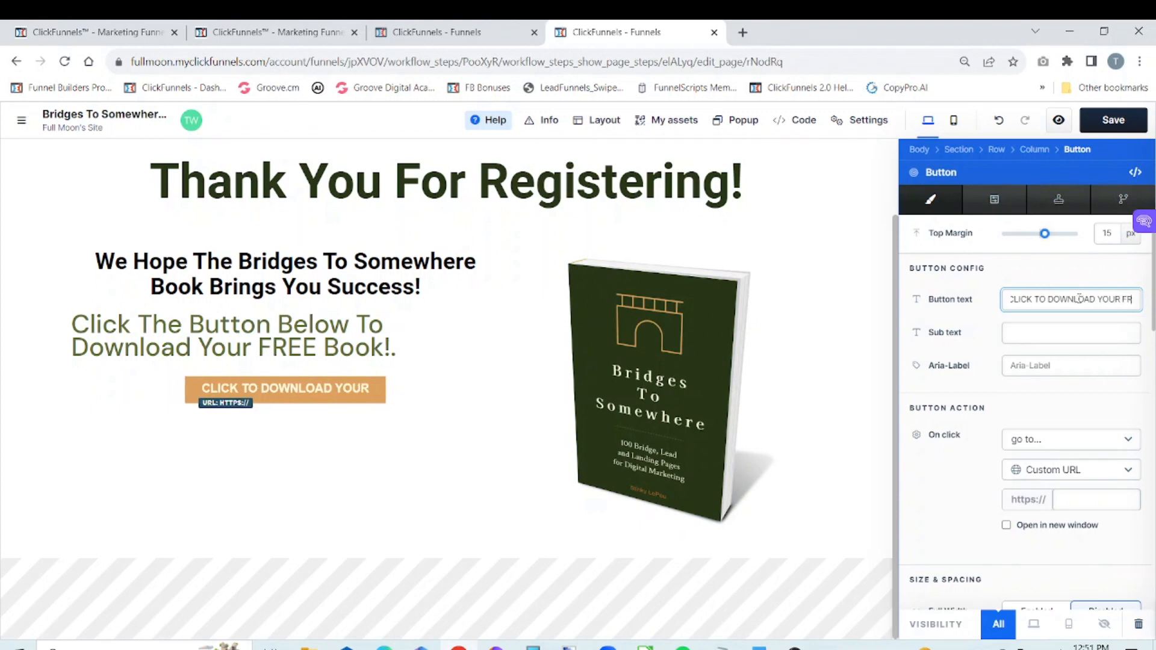
pyautogui.write(' BO')
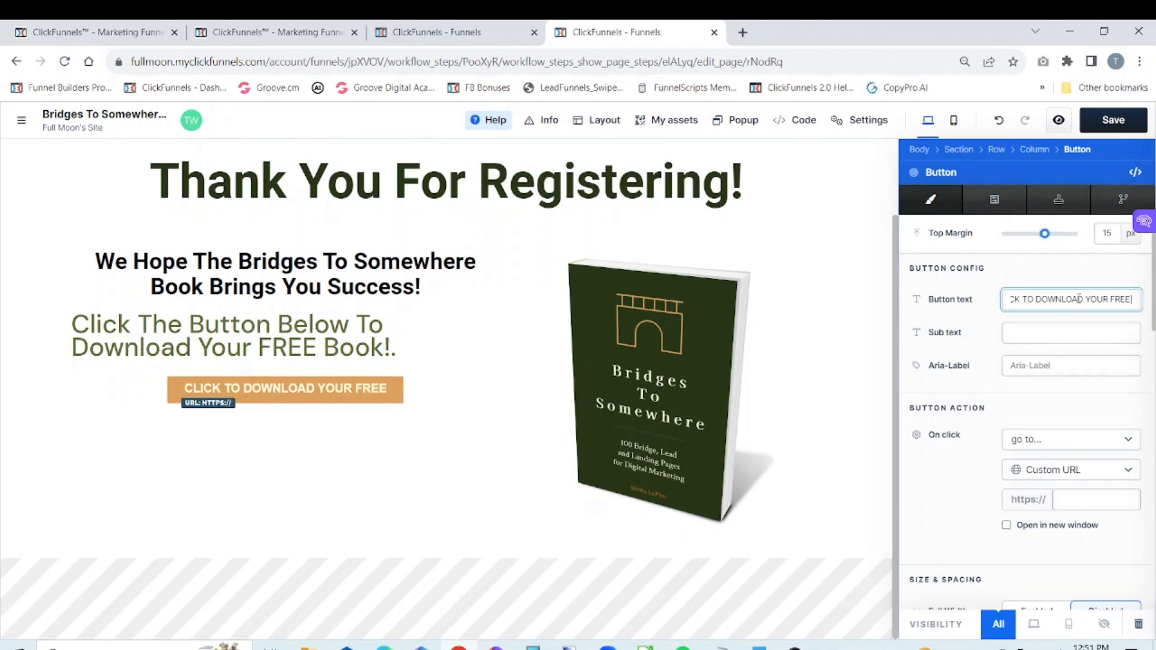
pyautogui.write('OK')
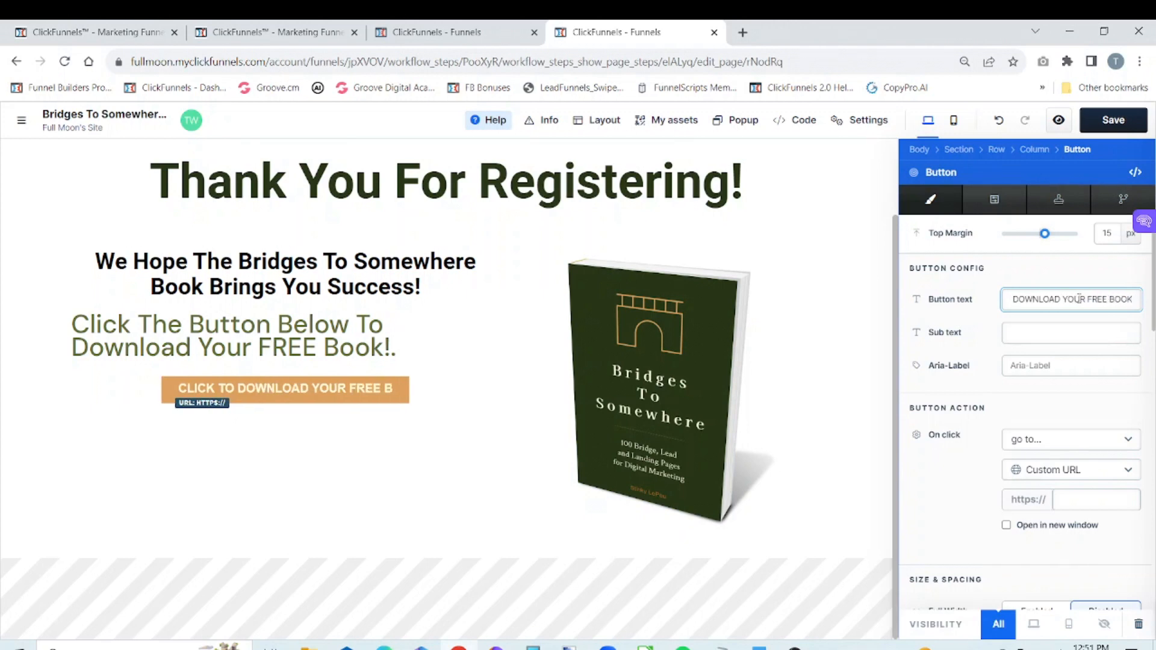
pyautogui.write('!')
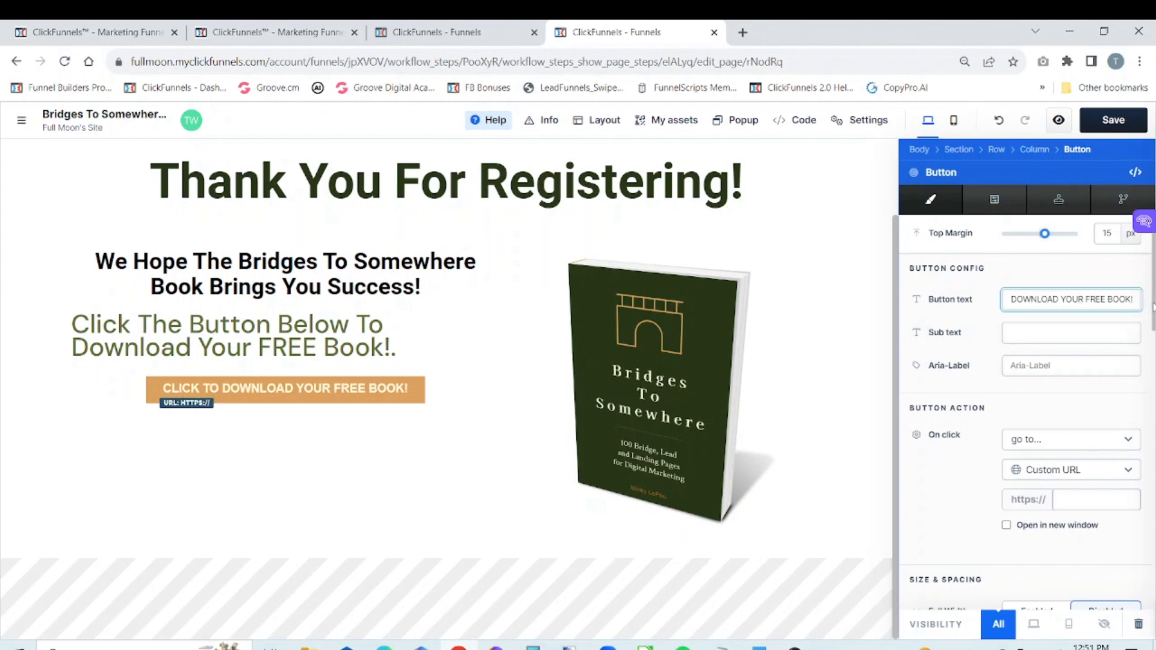
# - Round all of the button's corners to 10 px and set its vertical padding to 20 px
pyautogui.moveTo(1154, 307); pyautogui.dragTo(1154, 604)
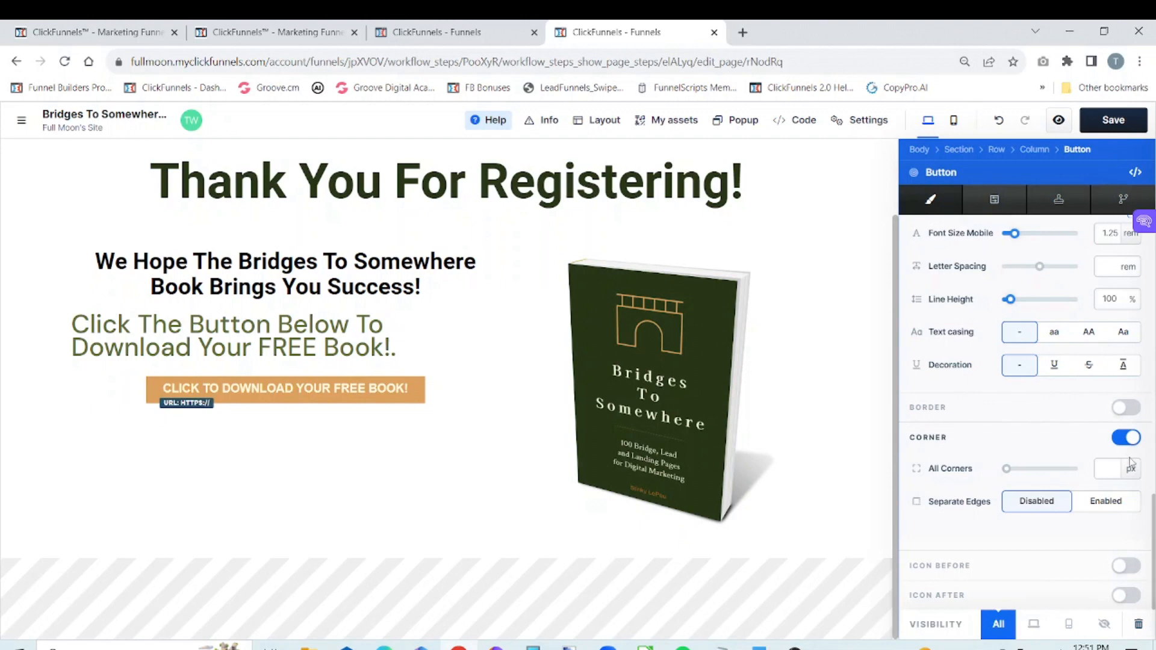
pyautogui.click(1119, 468)
pyautogui.moveTo(1152, 575); pyautogui.dragTo(1154, 375)
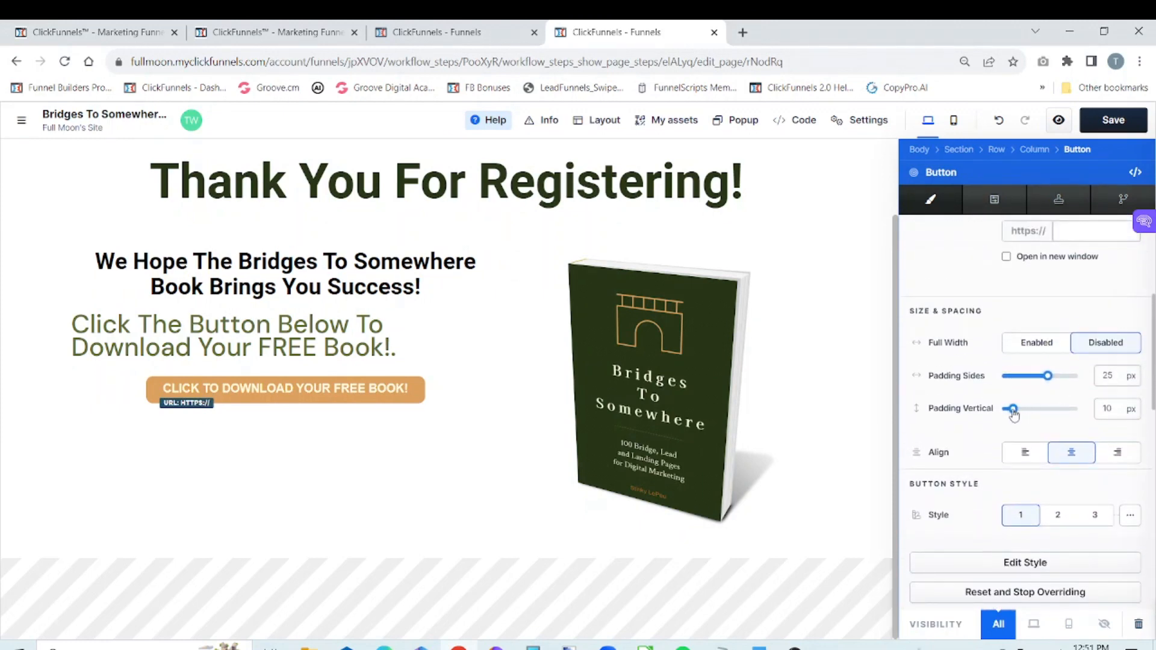
pyautogui.moveTo(1014, 410); pyautogui.dragTo(1022, 417)
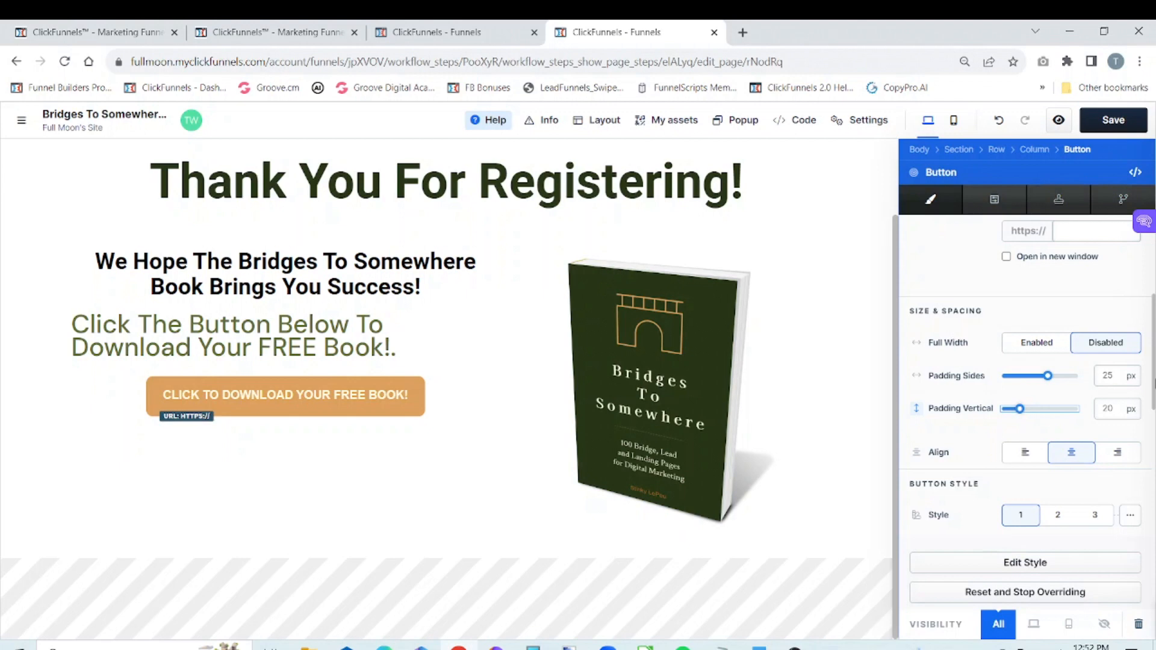
# - Examine the alignment, padding and primary text style of the download button on the V1 thank-you page
pyautogui.click(475, 26)
pyautogui.moveTo(496, 468)
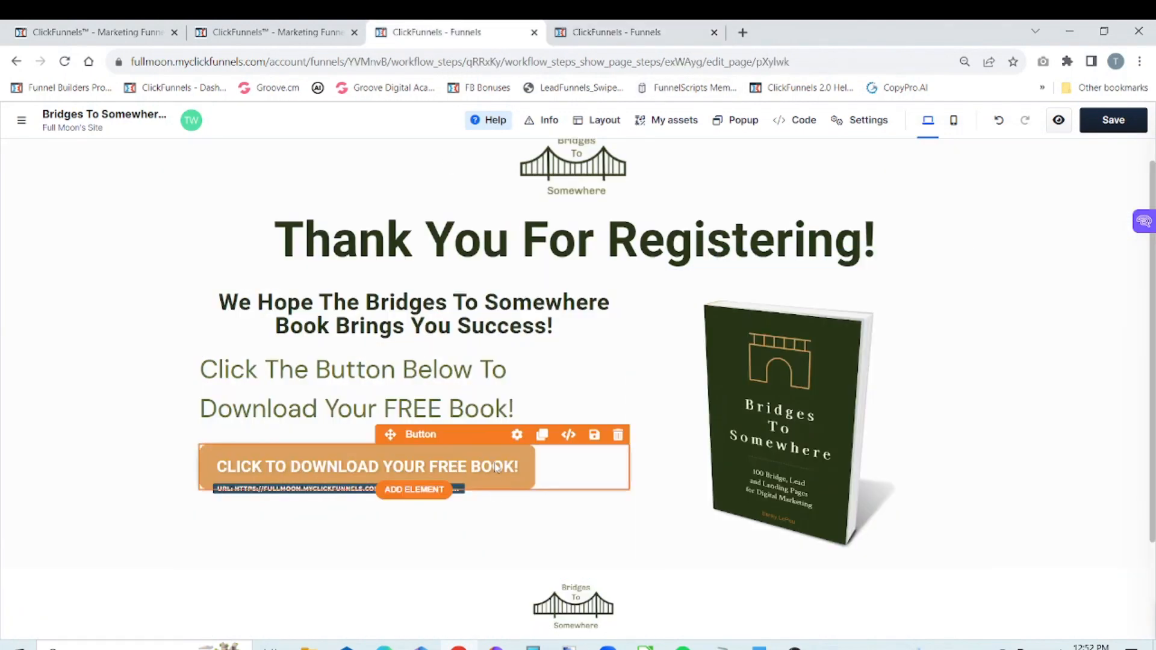
pyautogui.click(516, 435)
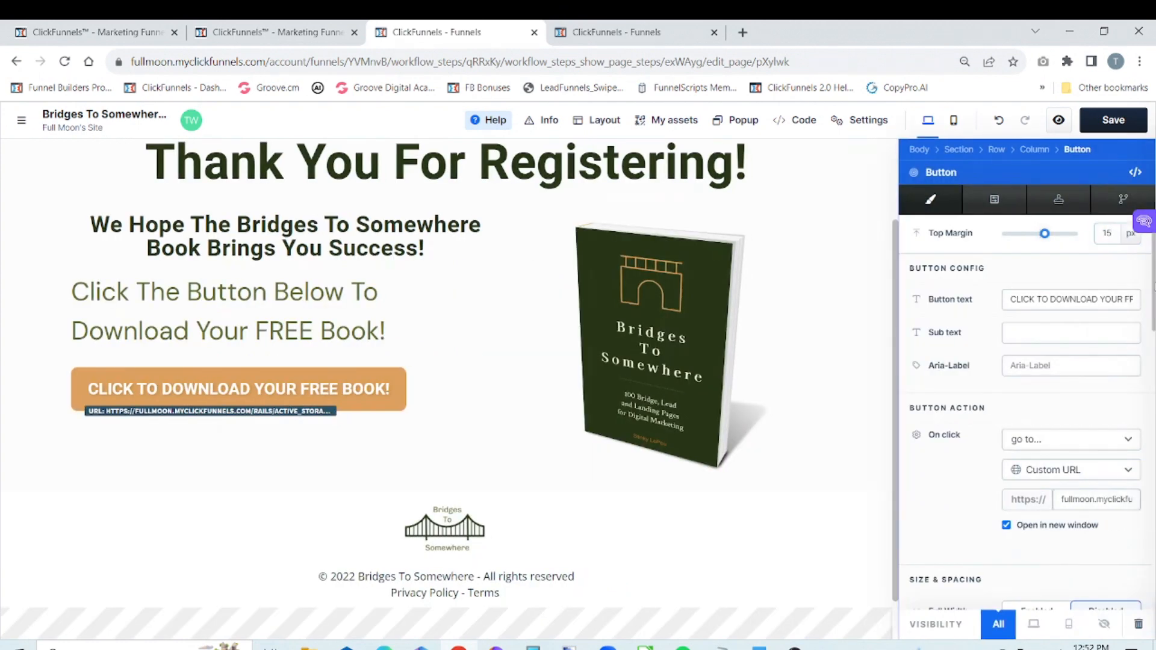
pyautogui.moveTo(1155, 360); pyautogui.dragTo(1140, 281)
pyautogui.click(1143, 277)
pyautogui.moveTo(1154, 322); pyautogui.dragTo(1154, 407)
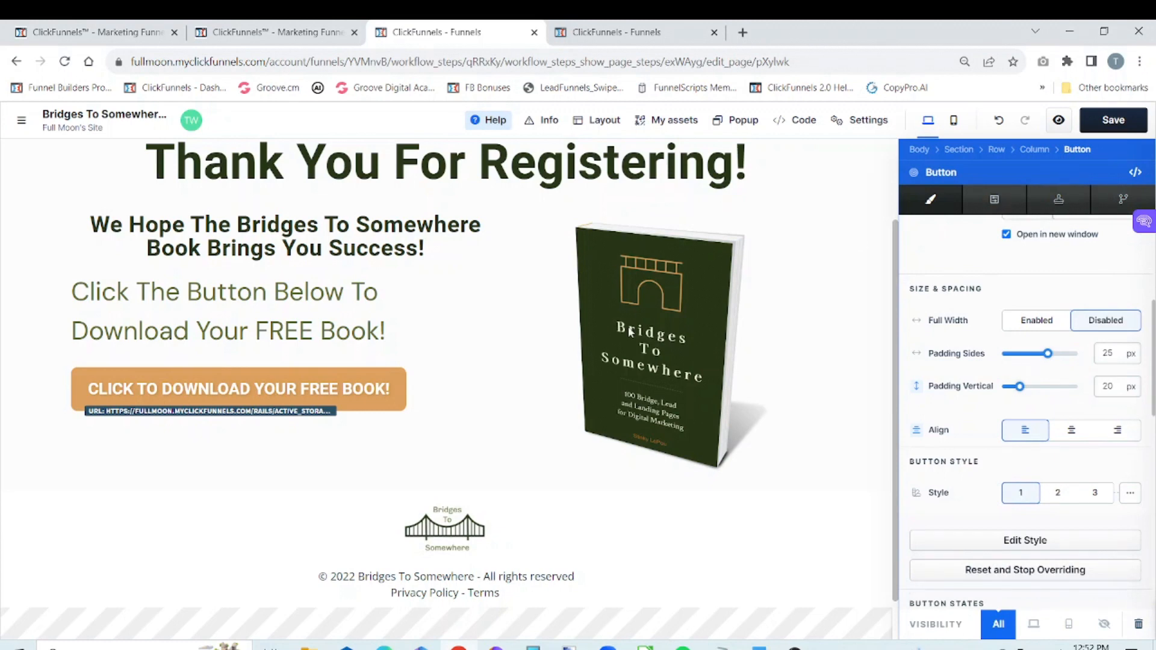
pyautogui.click(643, 42)
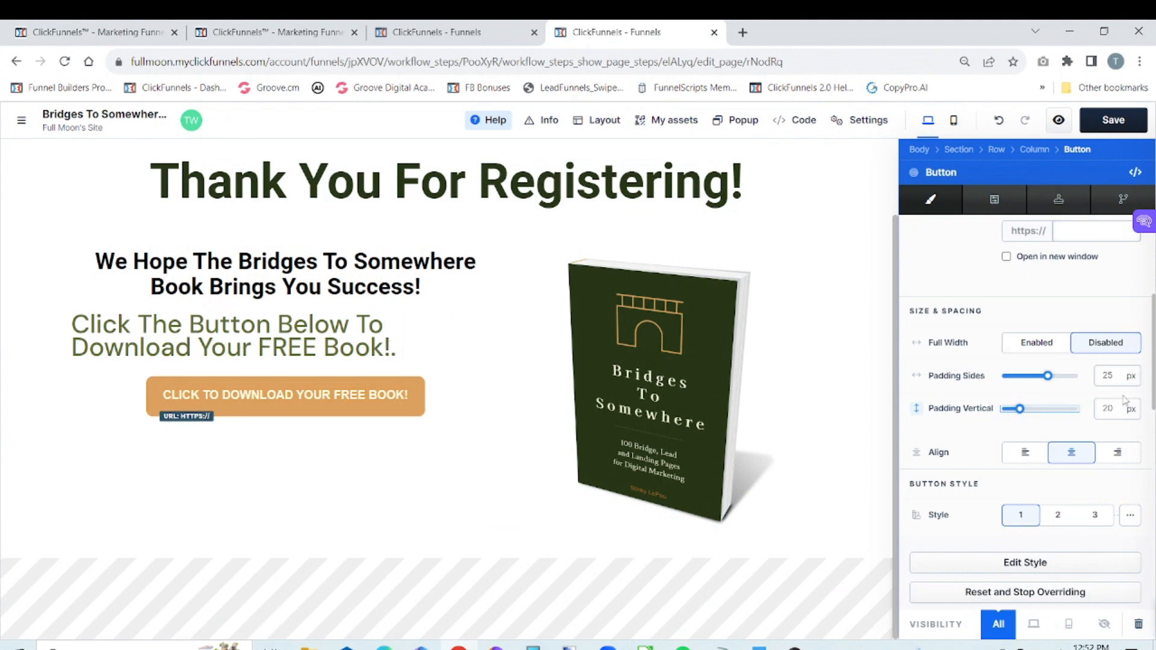
pyautogui.click(304, 36)
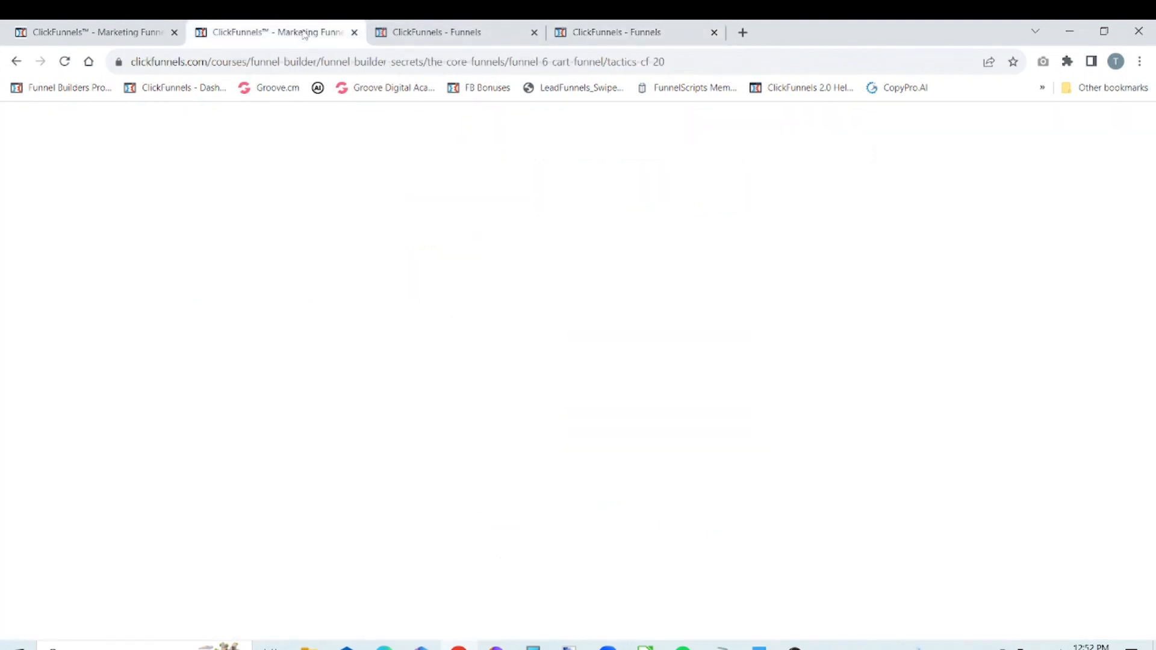
pyautogui.click(476, 34)
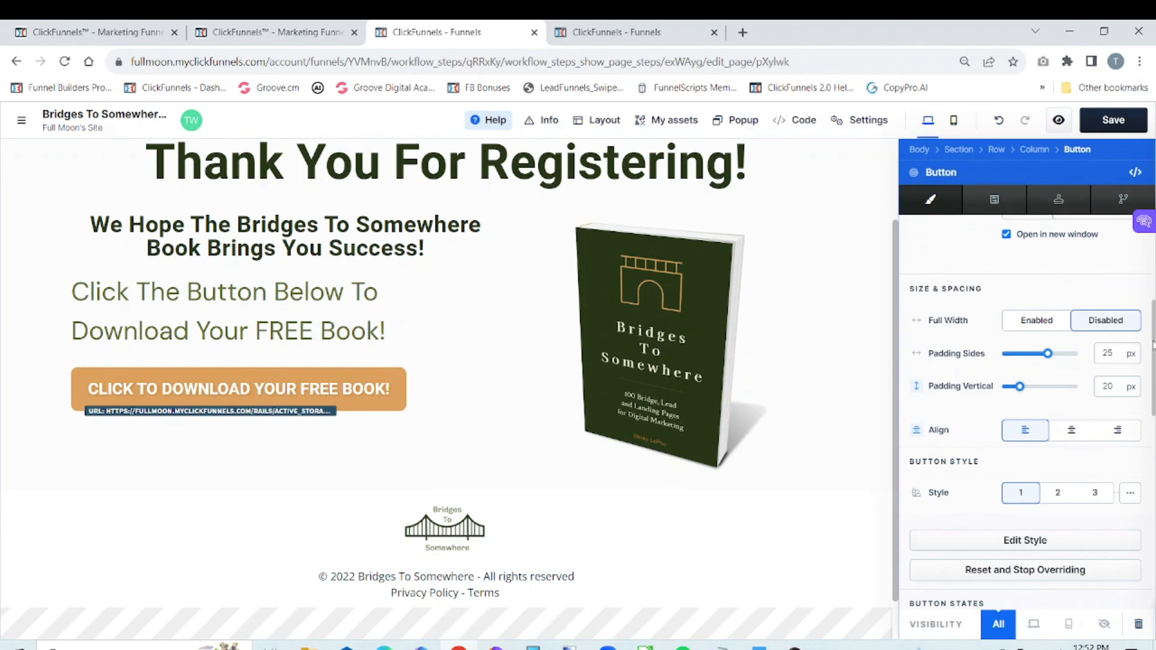
pyautogui.moveTo(1154, 401); pyautogui.dragTo(1154, 531)
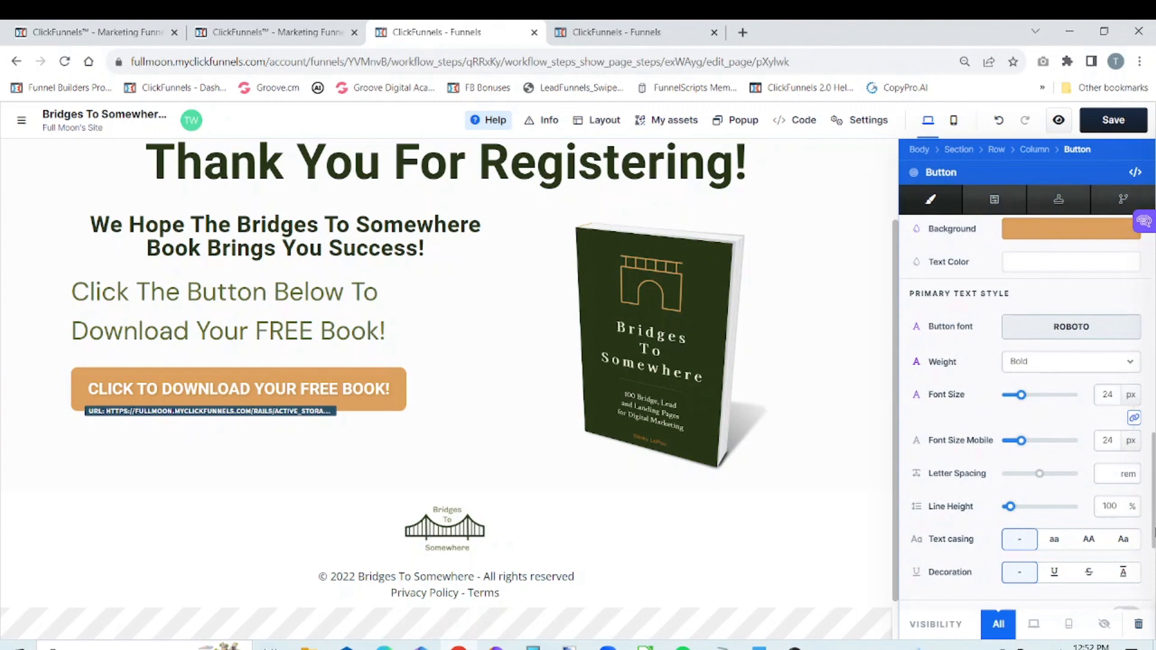
# - On the V2 page, unlink the button's desktop and mobile font sizes and set the desktop font size to 24 px
pyautogui.click(639, 38)
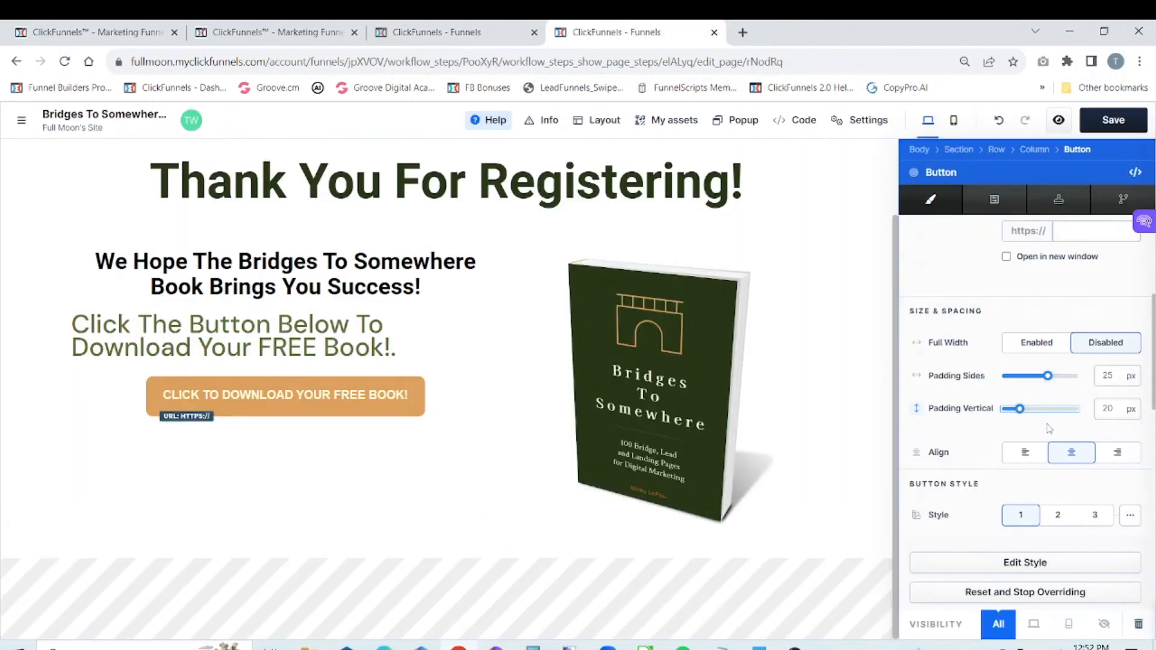
pyautogui.moveTo(1152, 358); pyautogui.dragTo(1153, 392)
pyautogui.click(1154, 390)
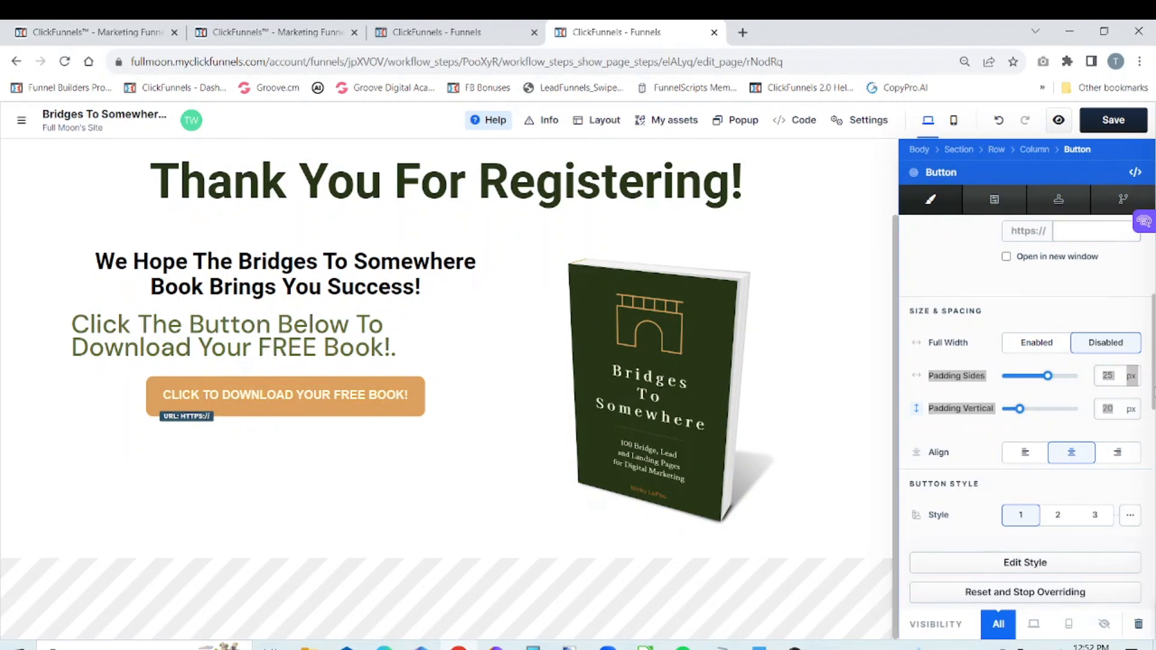
pyautogui.moveTo(1152, 308); pyautogui.dragTo(1154, 450)
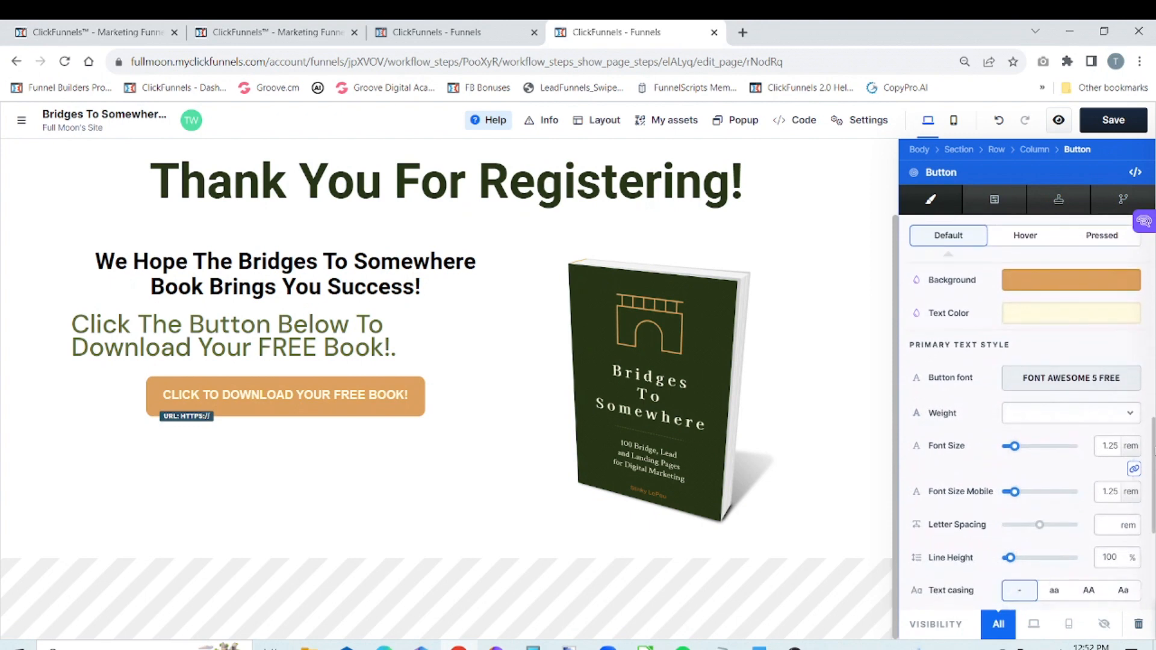
pyautogui.click(1129, 446)
pyautogui.click(1129, 464)
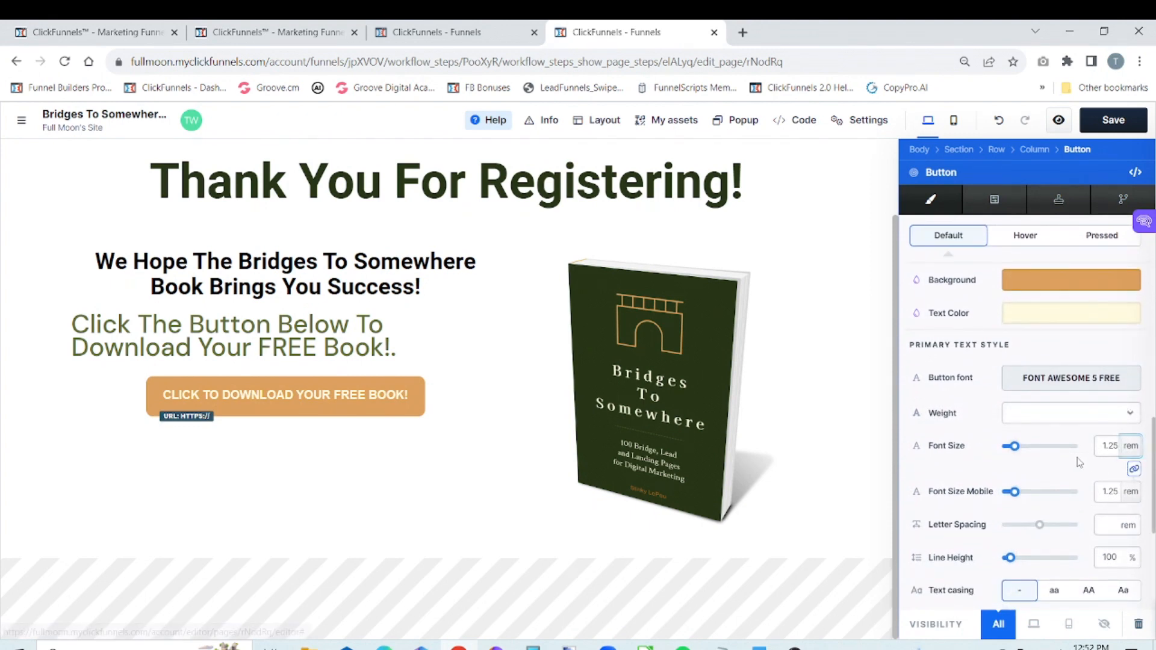
pyautogui.click(1134, 470)
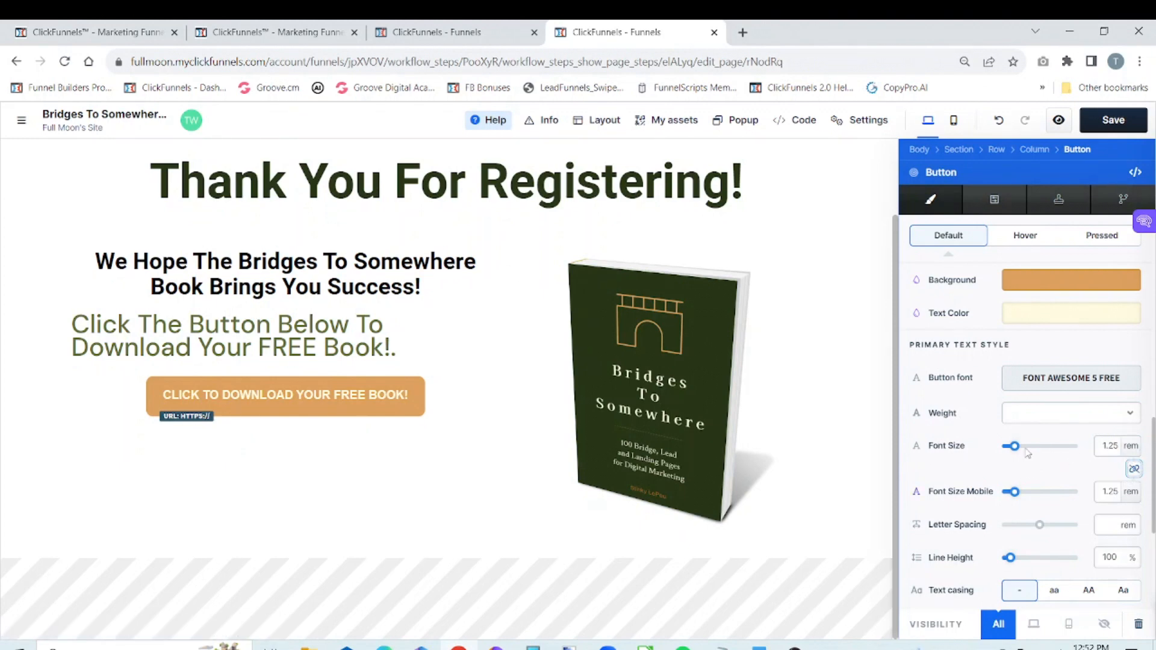
pyautogui.click(1131, 449)
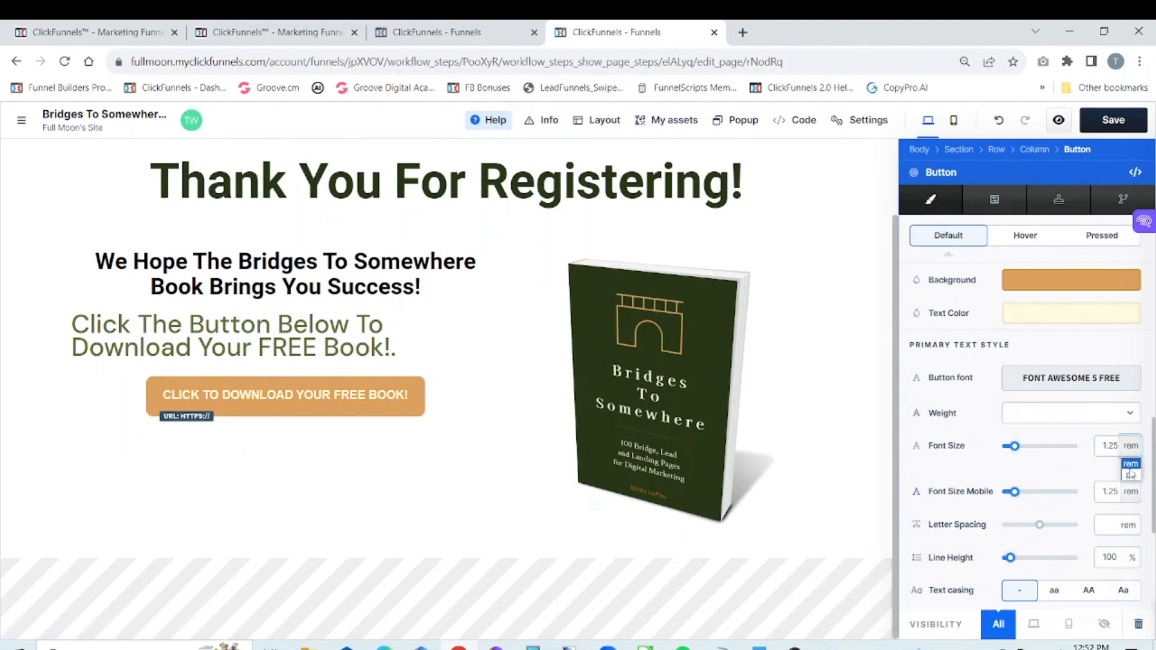
pyautogui.click(1131, 475)
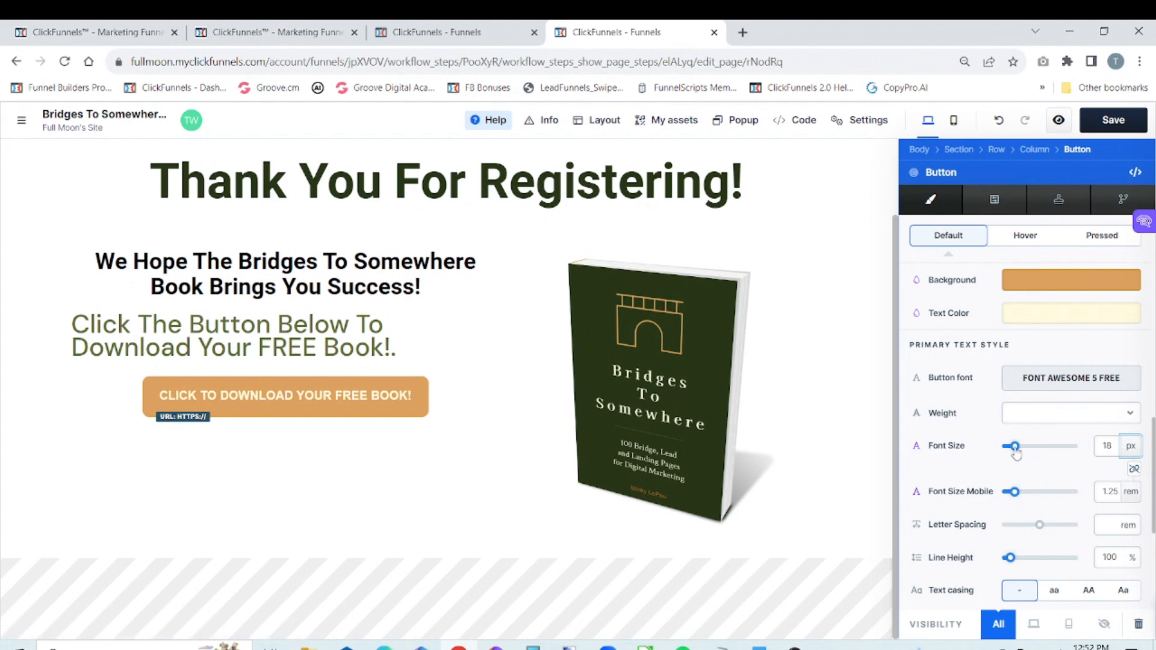
pyautogui.moveTo(1015, 446); pyautogui.dragTo(1022, 447)
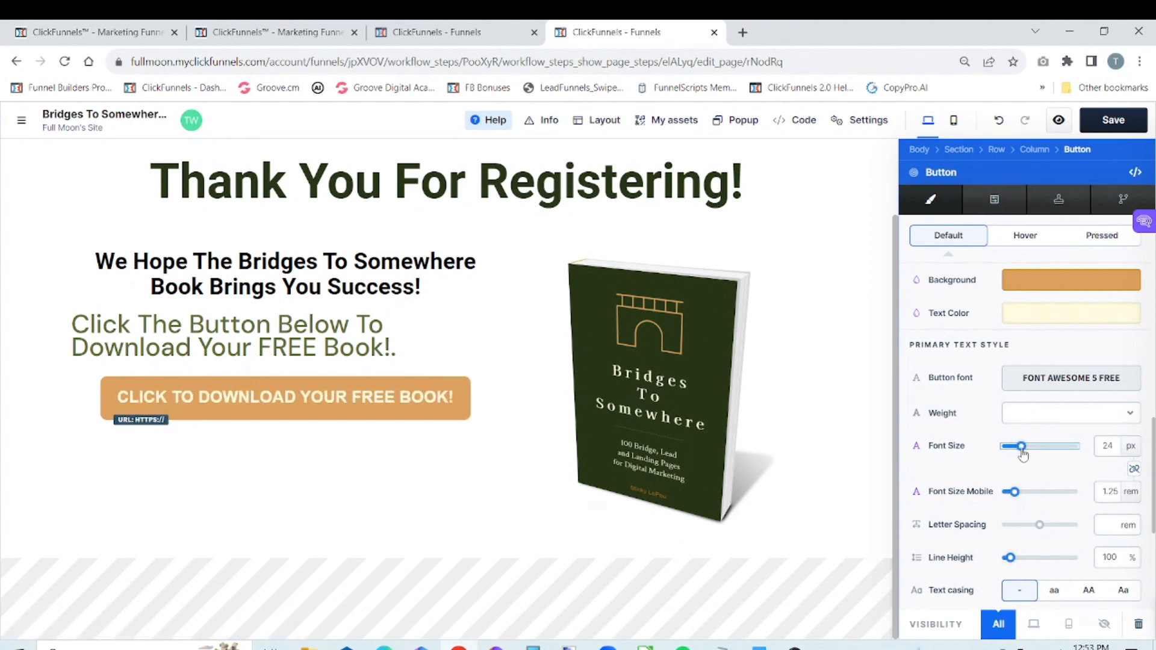
# - Change the download button's font to Roboto from the sans-serif fonts and close its settings
pyautogui.click(1087, 389)
pyautogui.scroll(-10, 1153, 256)
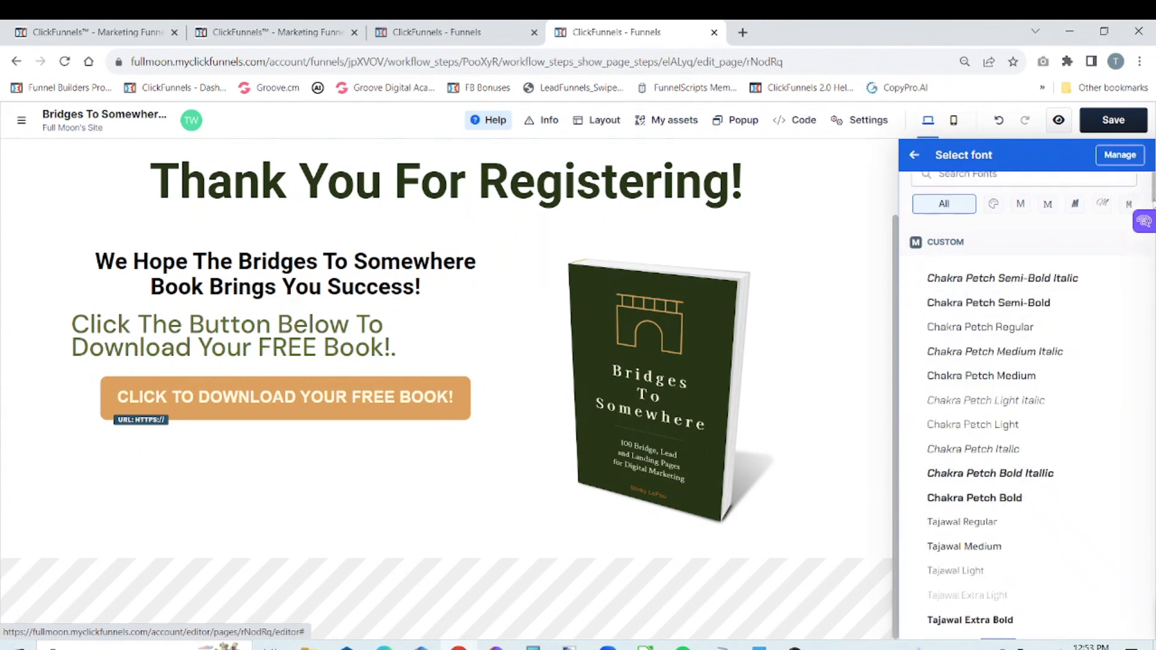
pyautogui.scroll(3, 1153, 255)
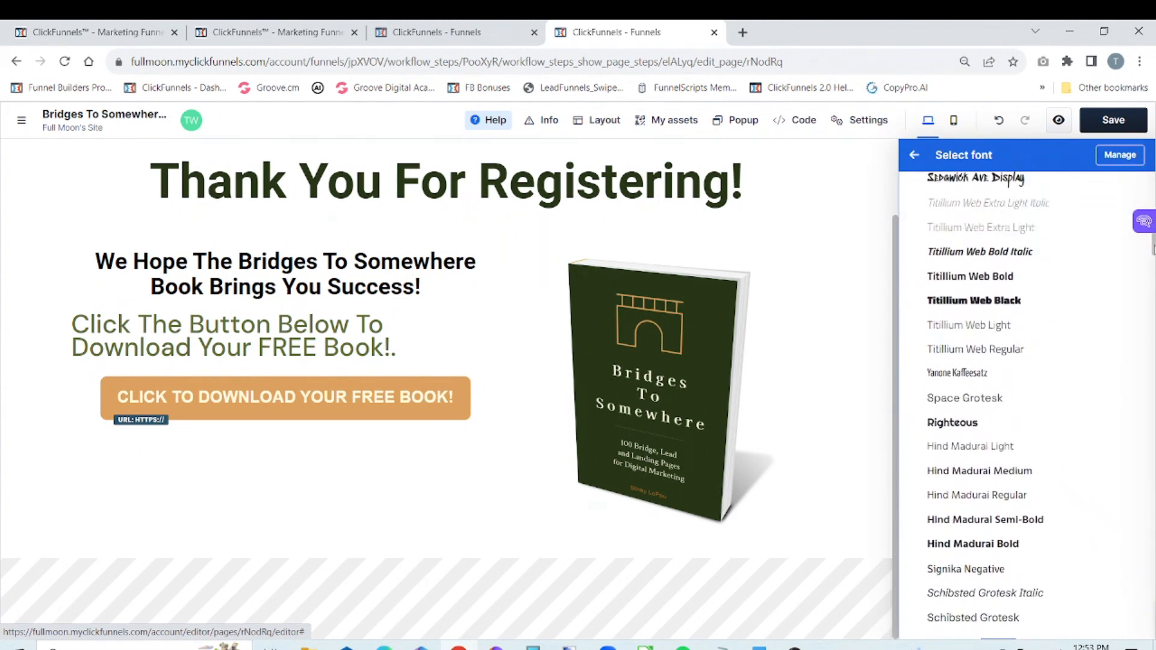
pyautogui.scroll(-15, 1023, 391)
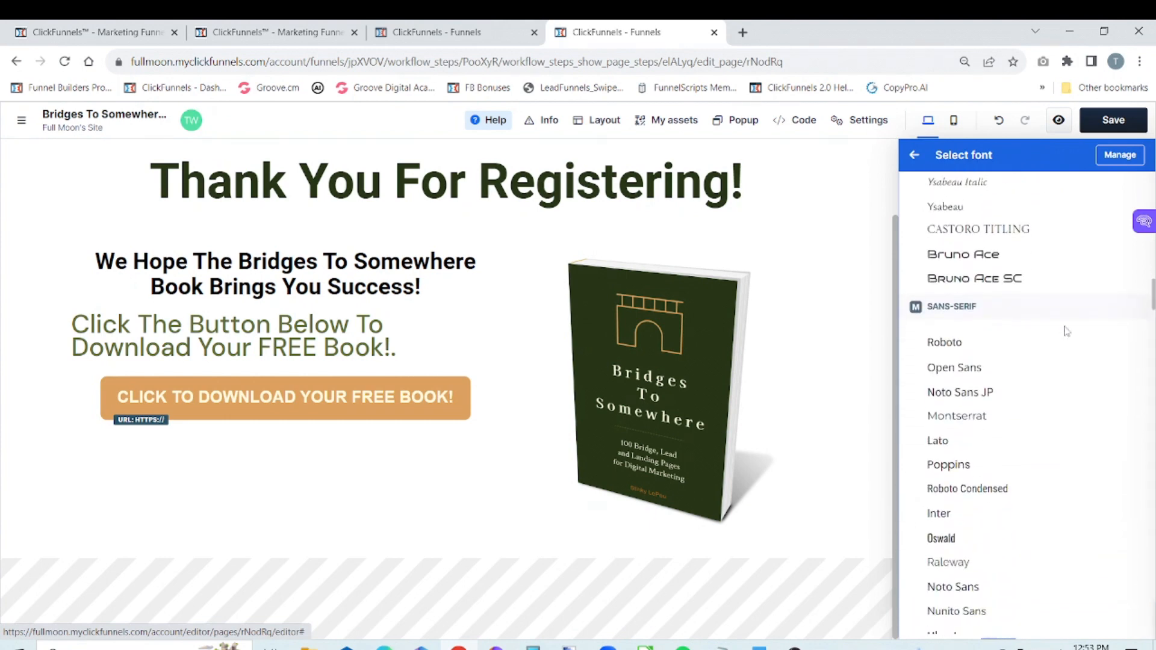
pyautogui.click(950, 345)
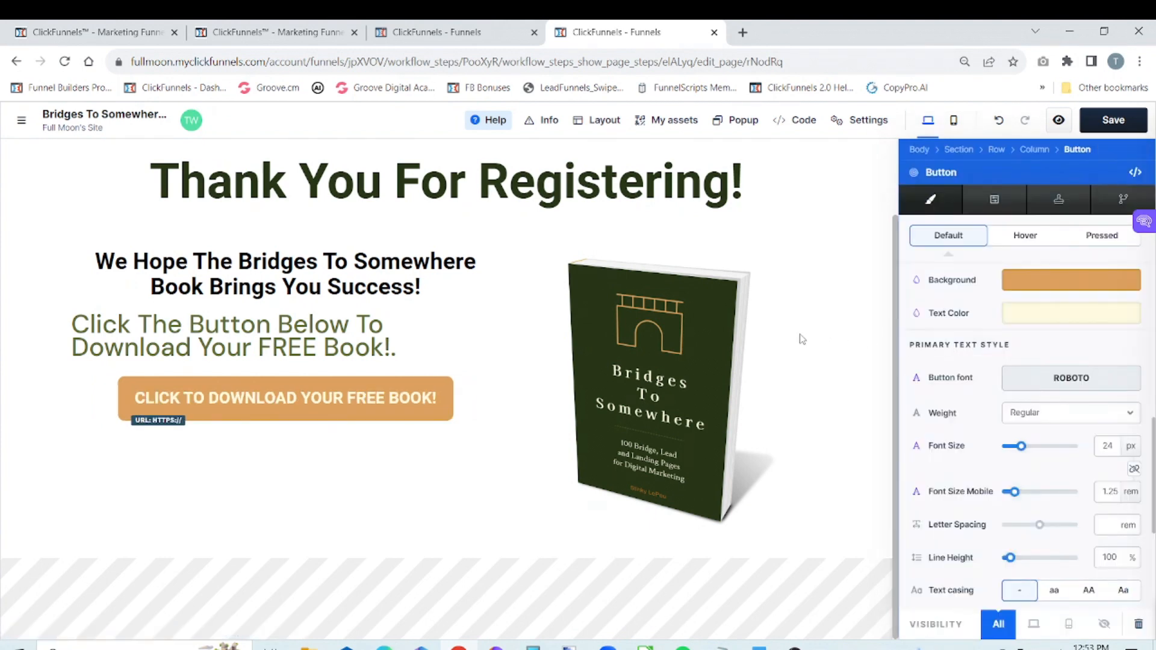
pyautogui.click(781, 342)
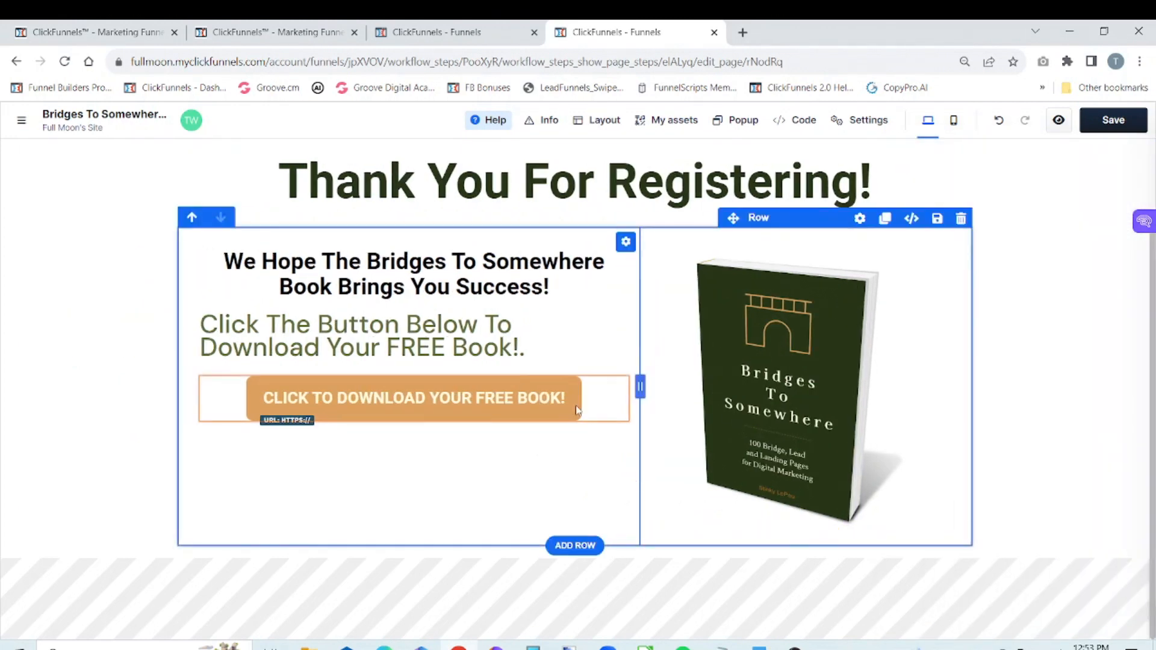
# - Align the download button to the left of its column and close its settings
pyautogui.click(517, 367)
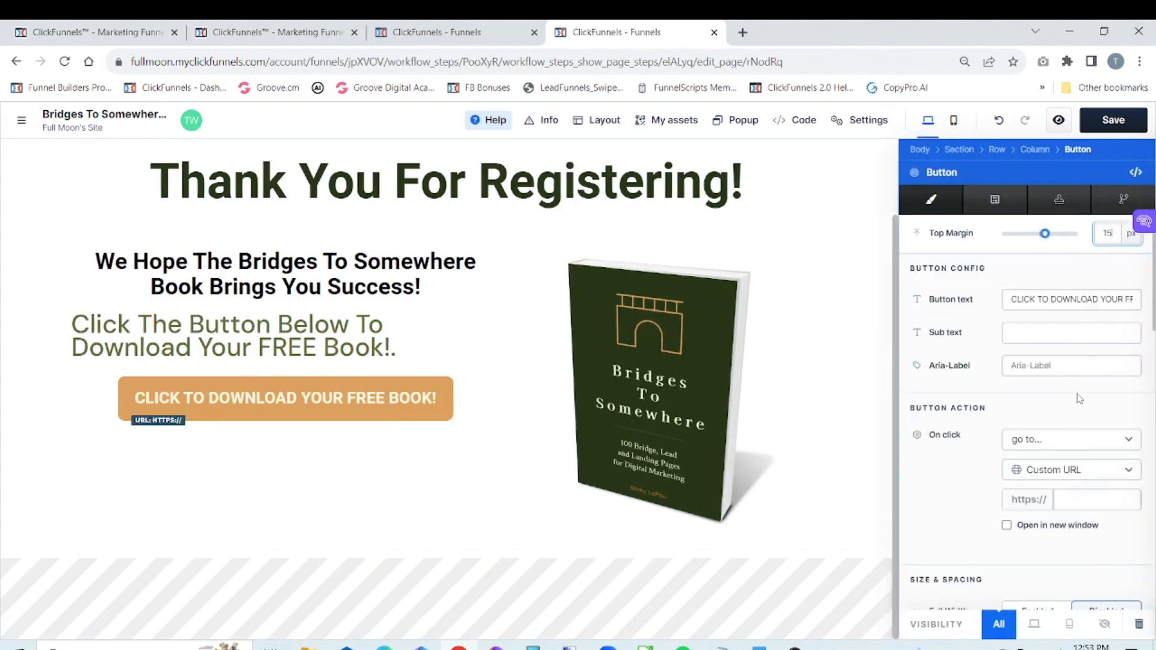
pyautogui.scroll(-10, 1027, 416)
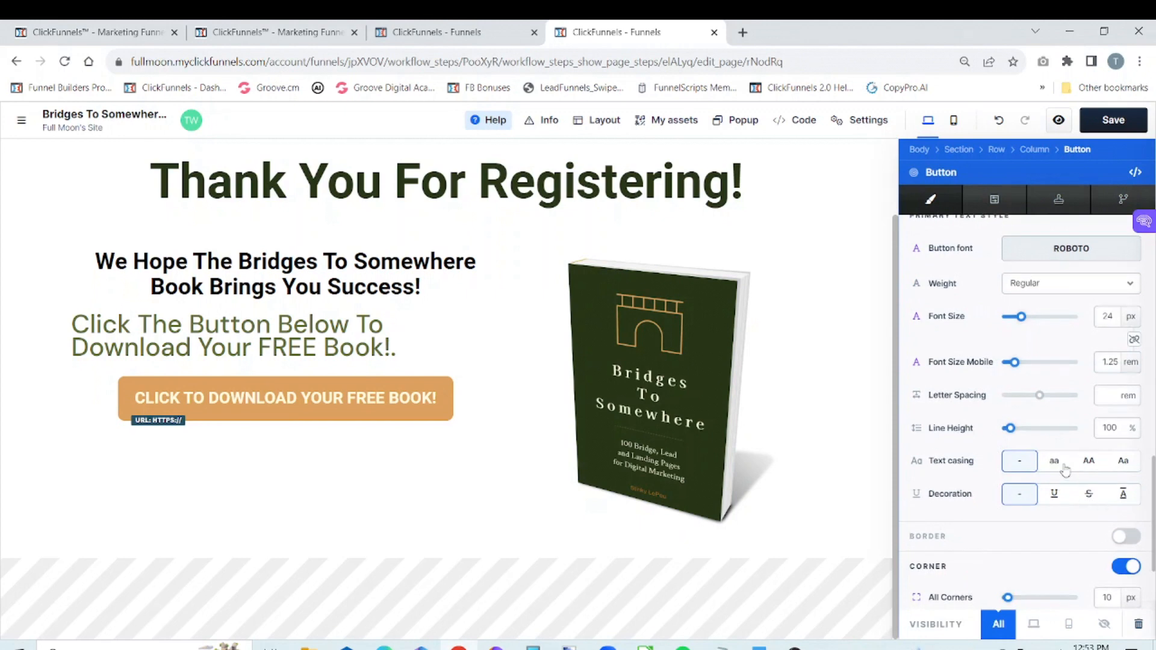
pyautogui.moveTo(1153, 527); pyautogui.dragTo(1154, 385)
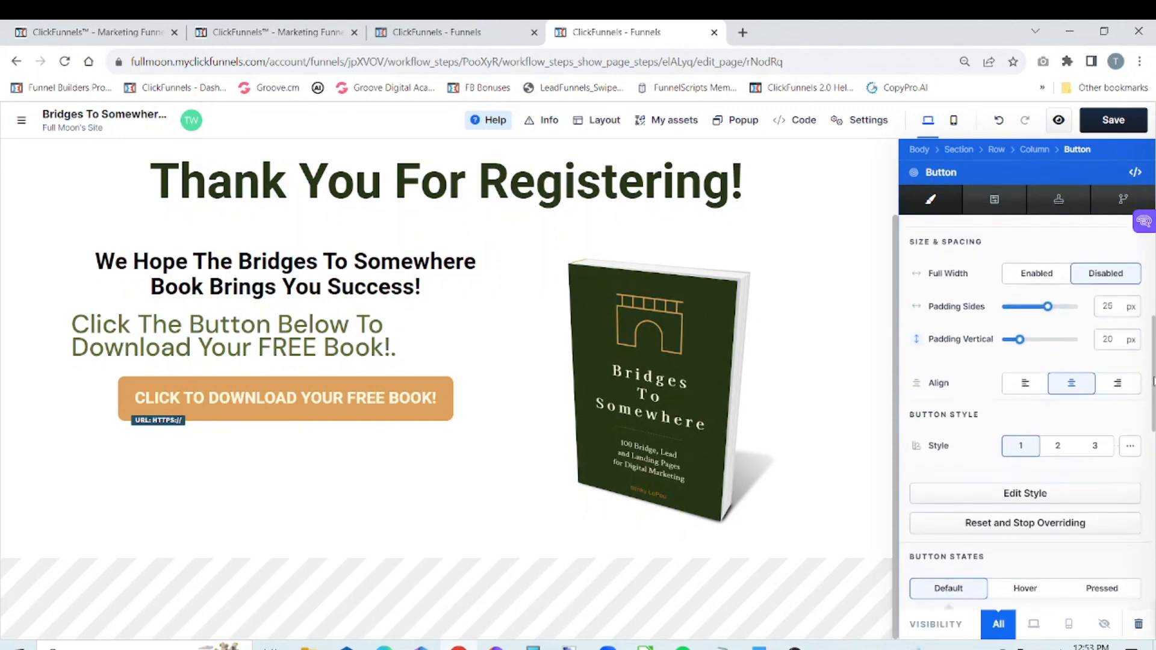
pyautogui.click(1023, 404)
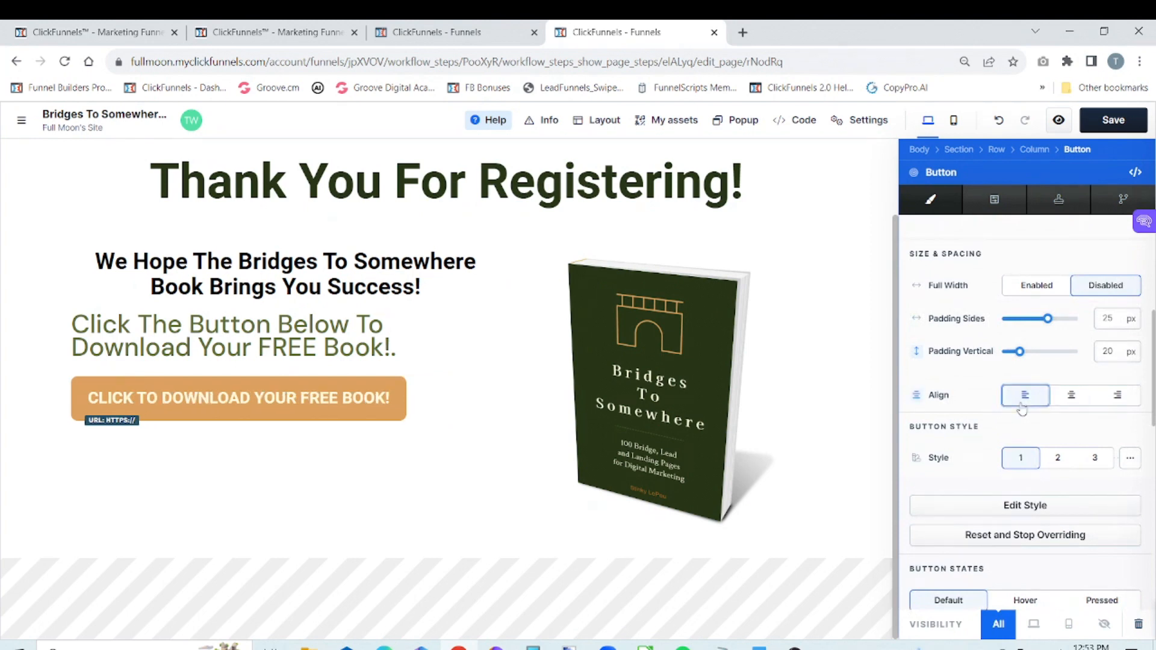
pyautogui.click(491, 447)
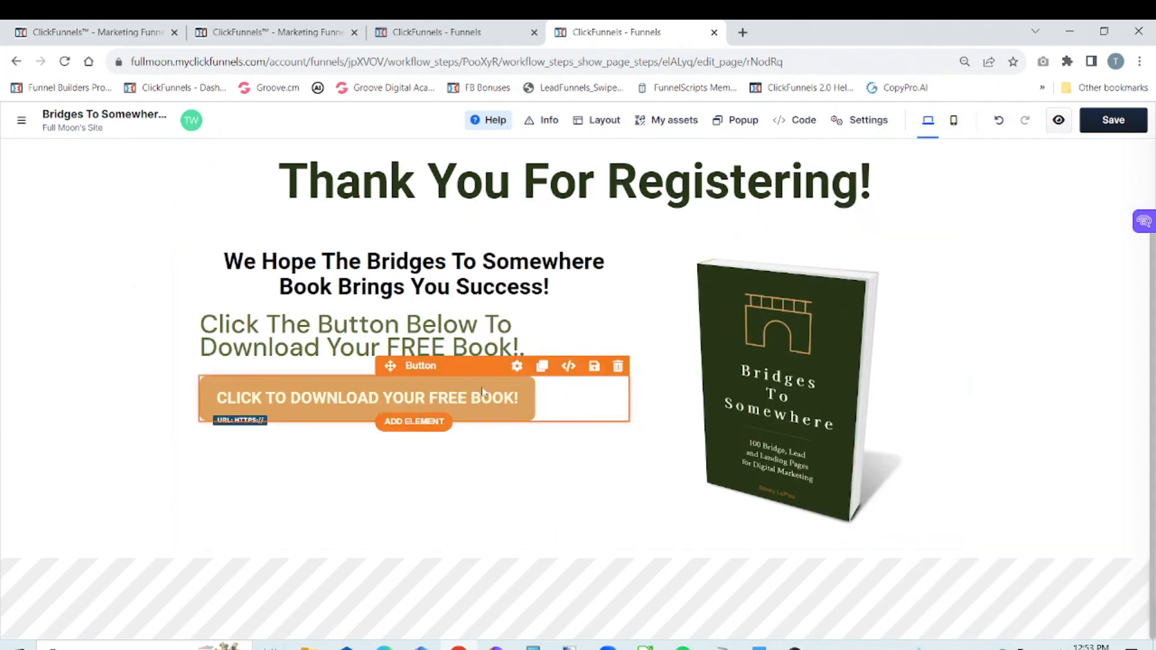
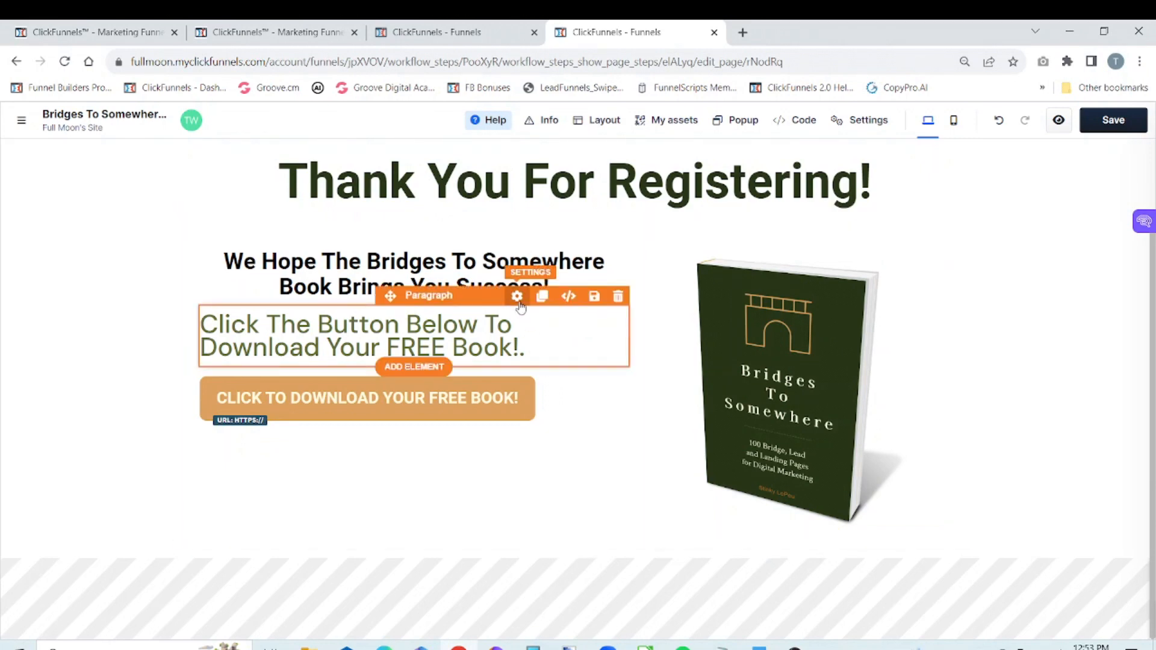
# - Set the "Click The Button Below" paragraph's top margin to 30 px and slightly increase the download button's top margin
pyautogui.click(517, 296)
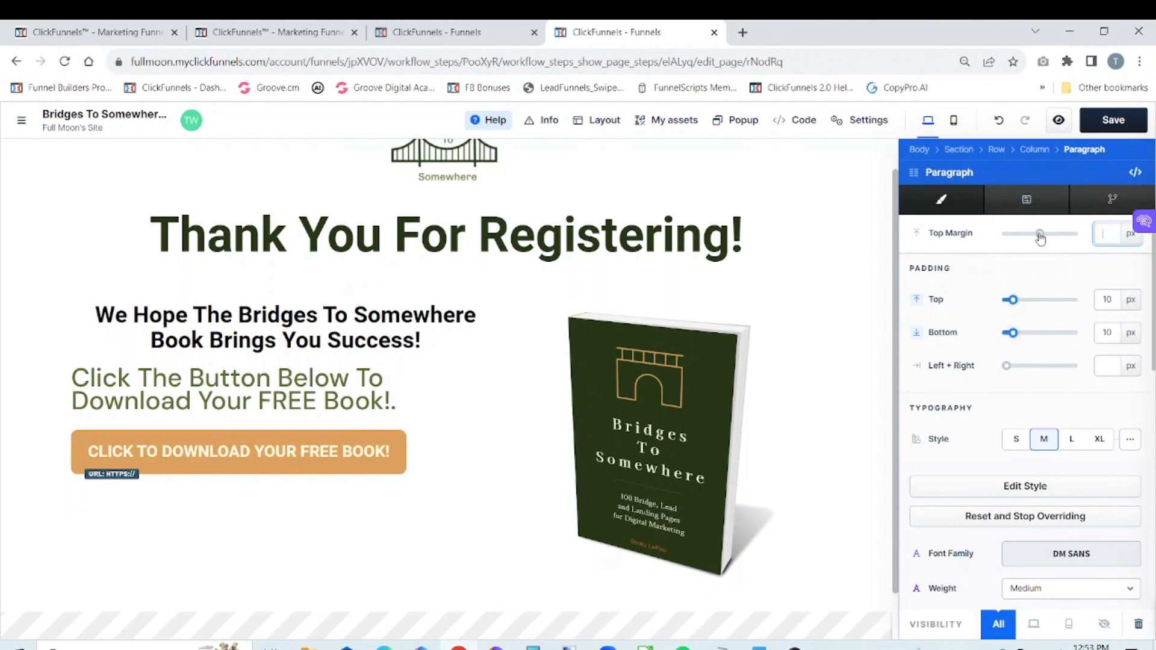
pyautogui.moveTo(1039, 234); pyautogui.dragTo(1051, 243)
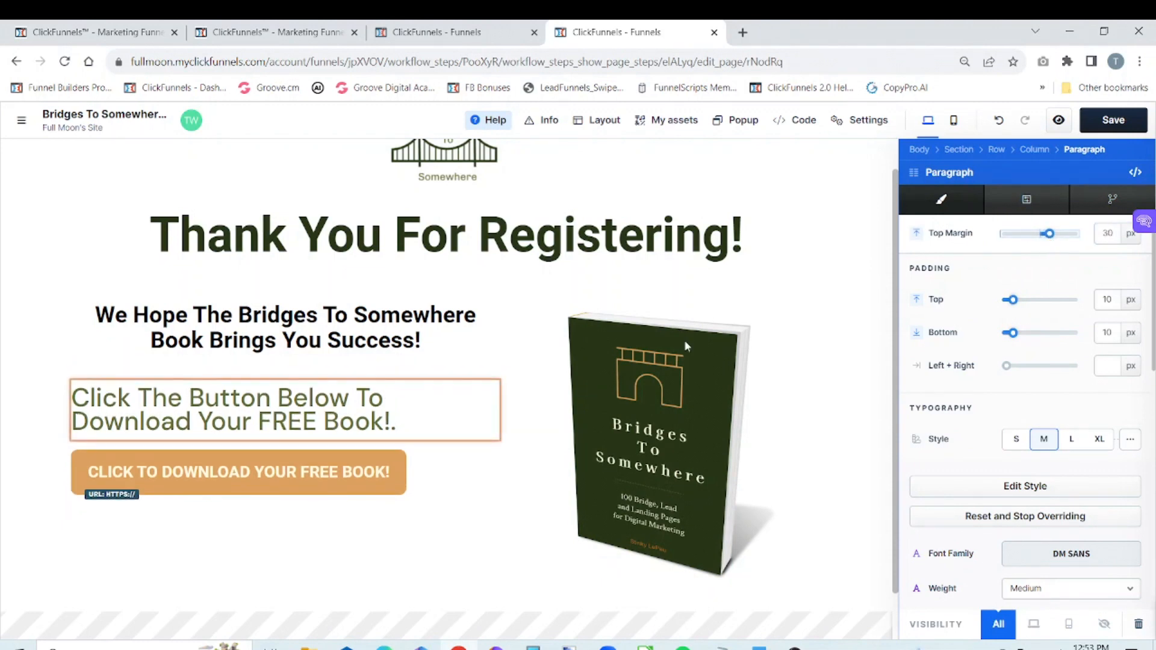
pyautogui.click(511, 473)
pyautogui.scroll(-1, 511, 473)
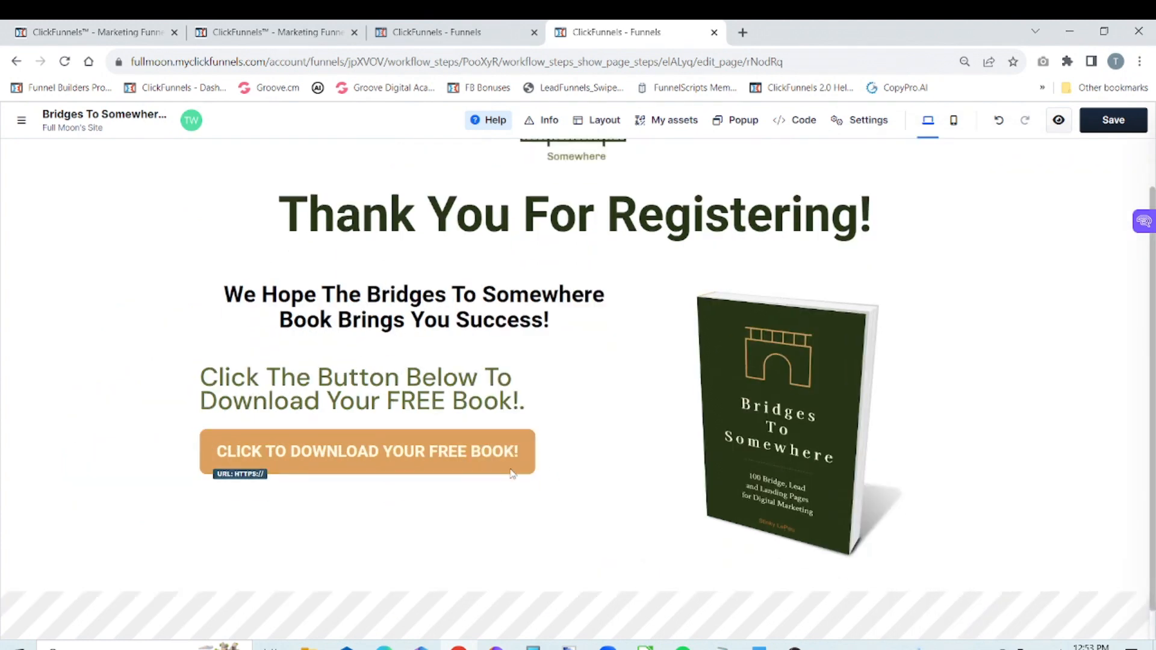
pyautogui.click(512, 436)
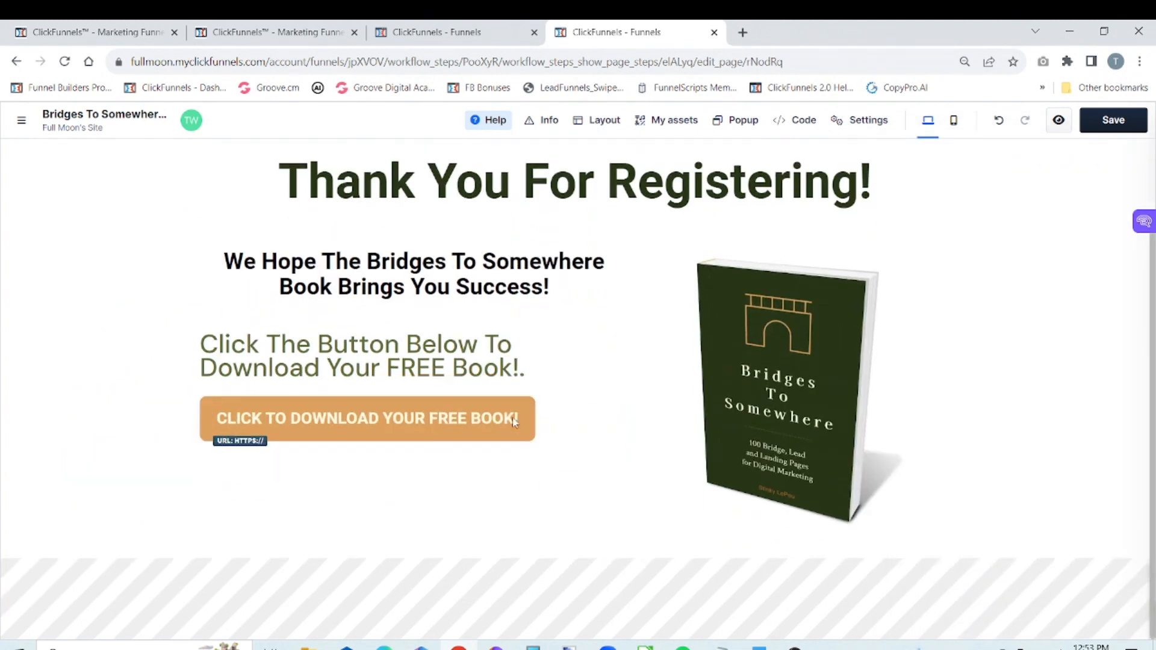
pyautogui.moveTo(1045, 233); pyautogui.dragTo(1050, 234)
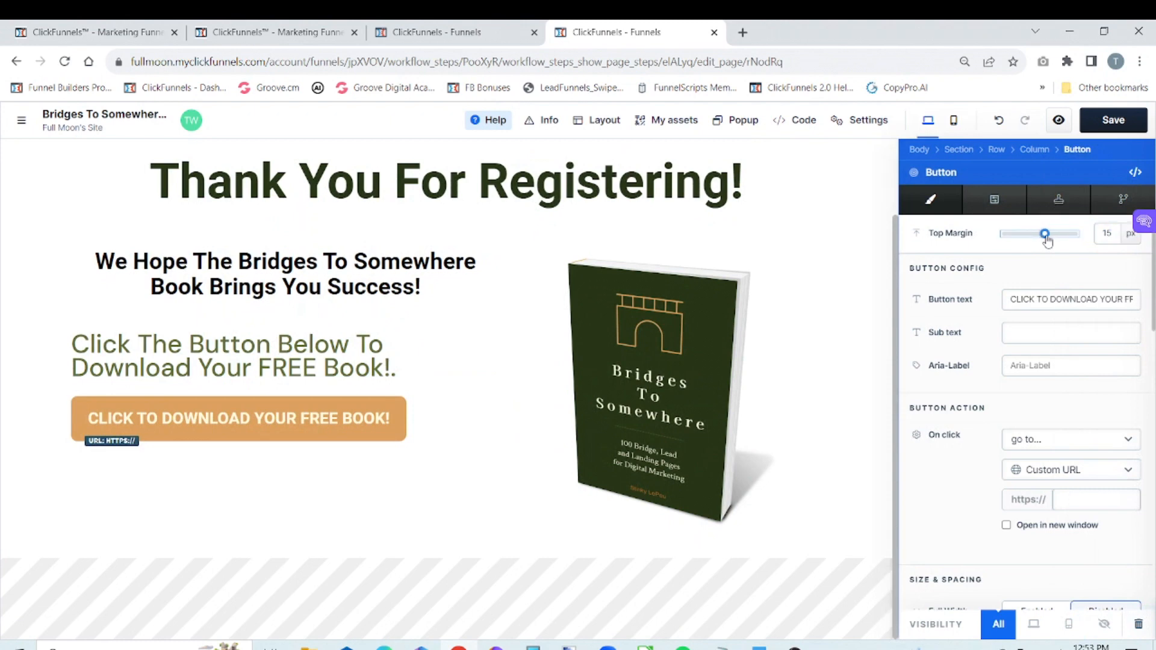
pyautogui.click(560, 464)
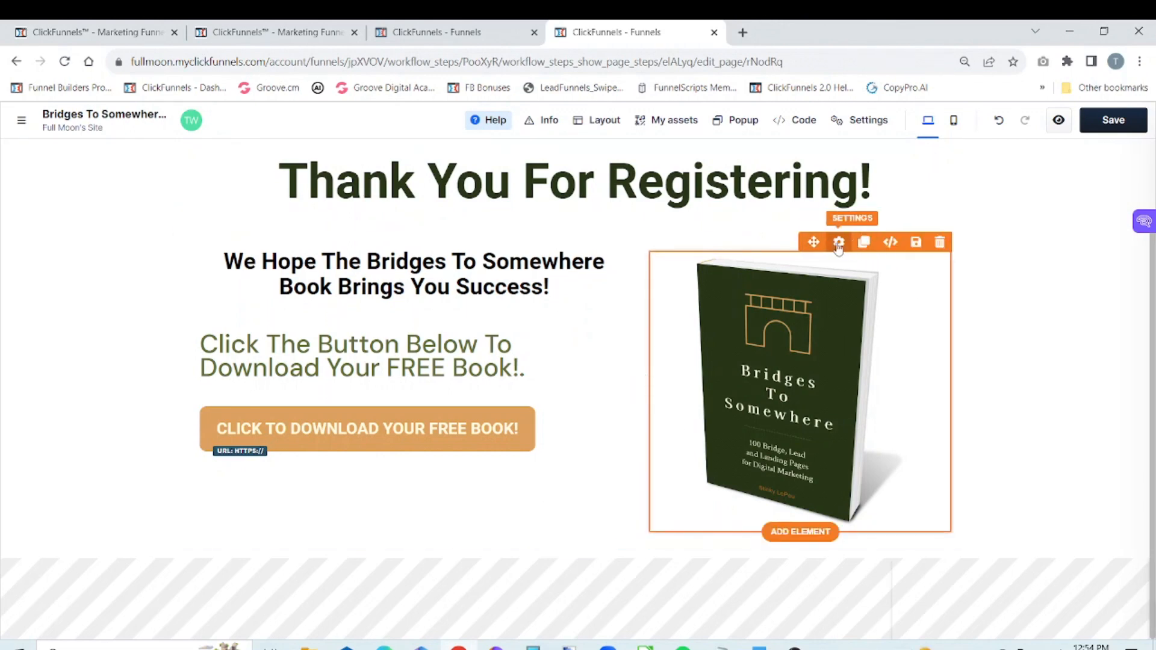
# - Set the book image's top margin to -20 px and the top margin of its two-column row to 30 px
pyautogui.click(839, 243)
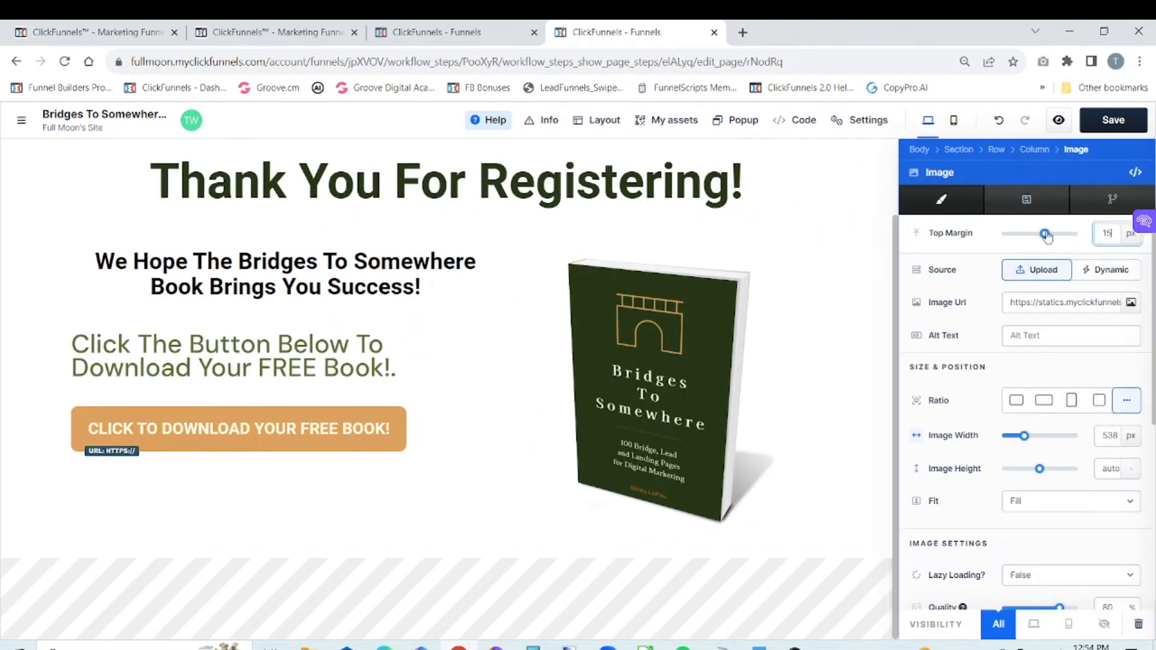
pyautogui.moveTo(1045, 235); pyautogui.dragTo(1034, 239)
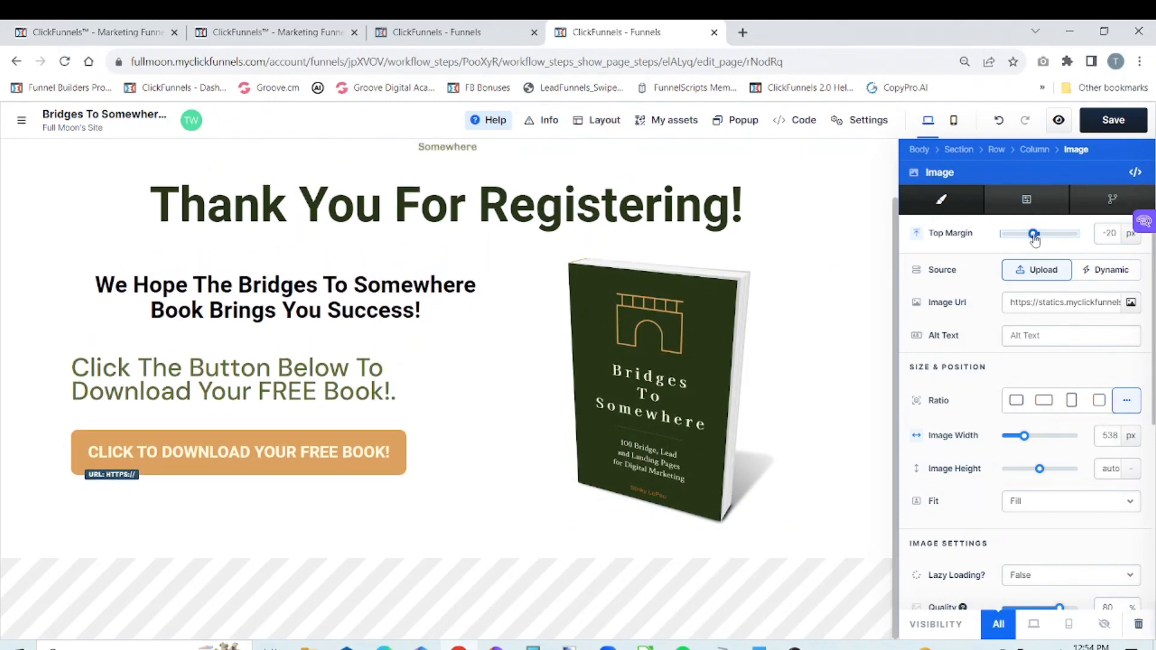
pyautogui.click(778, 242)
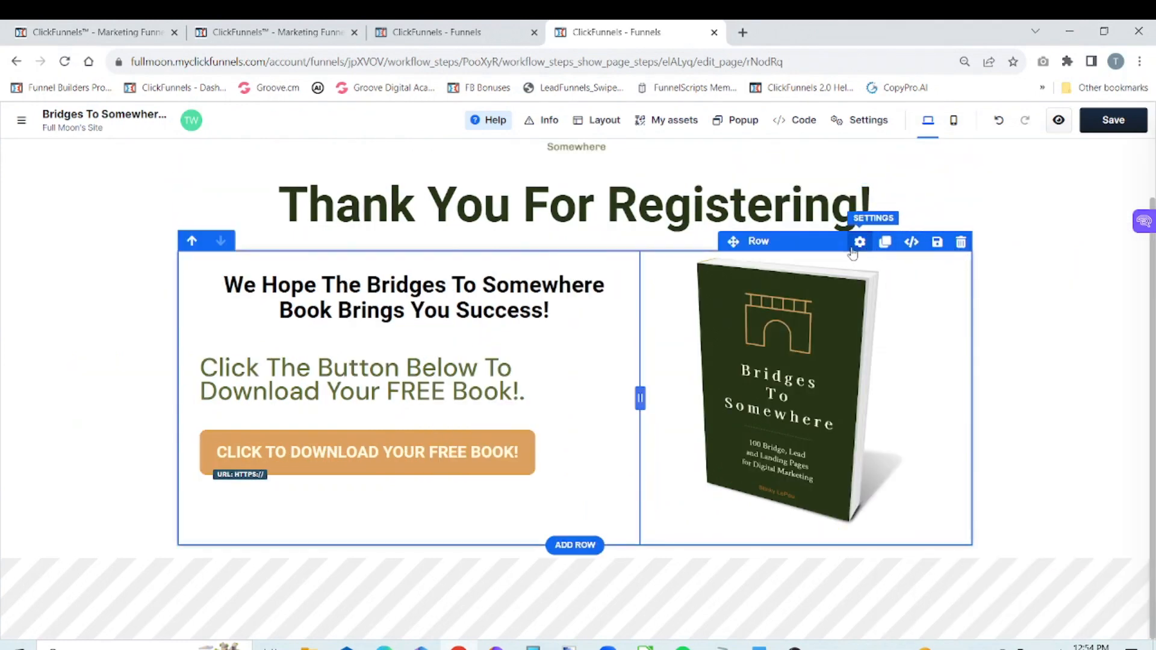
pyautogui.click(859, 242)
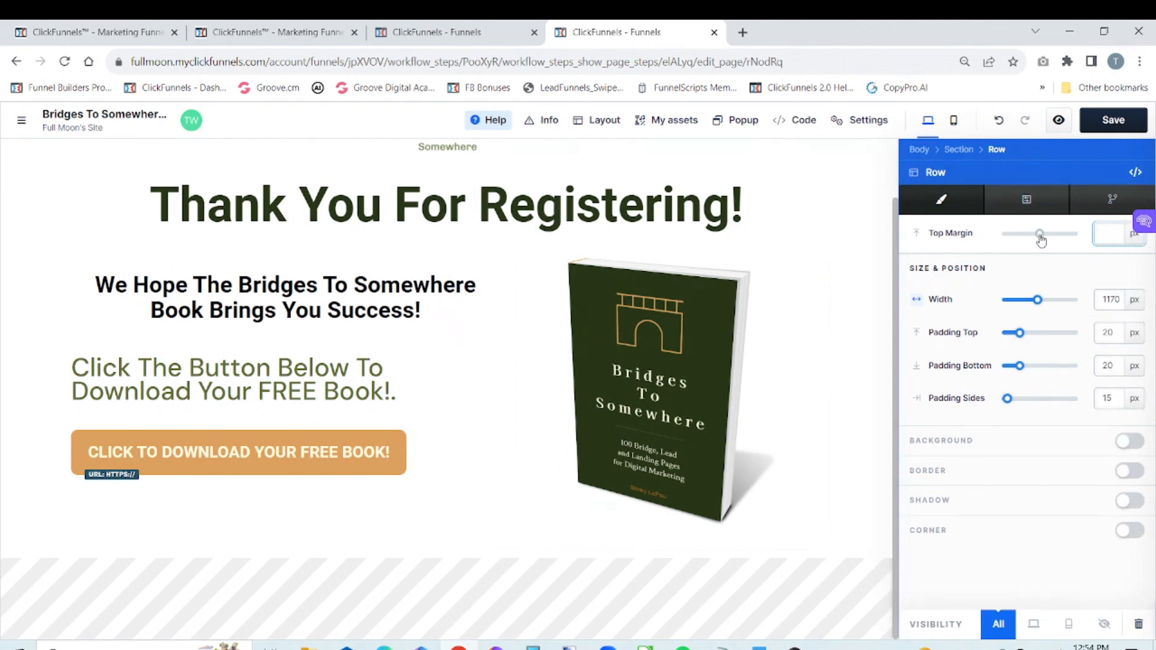
pyautogui.moveTo(1041, 240); pyautogui.dragTo(1049, 234)
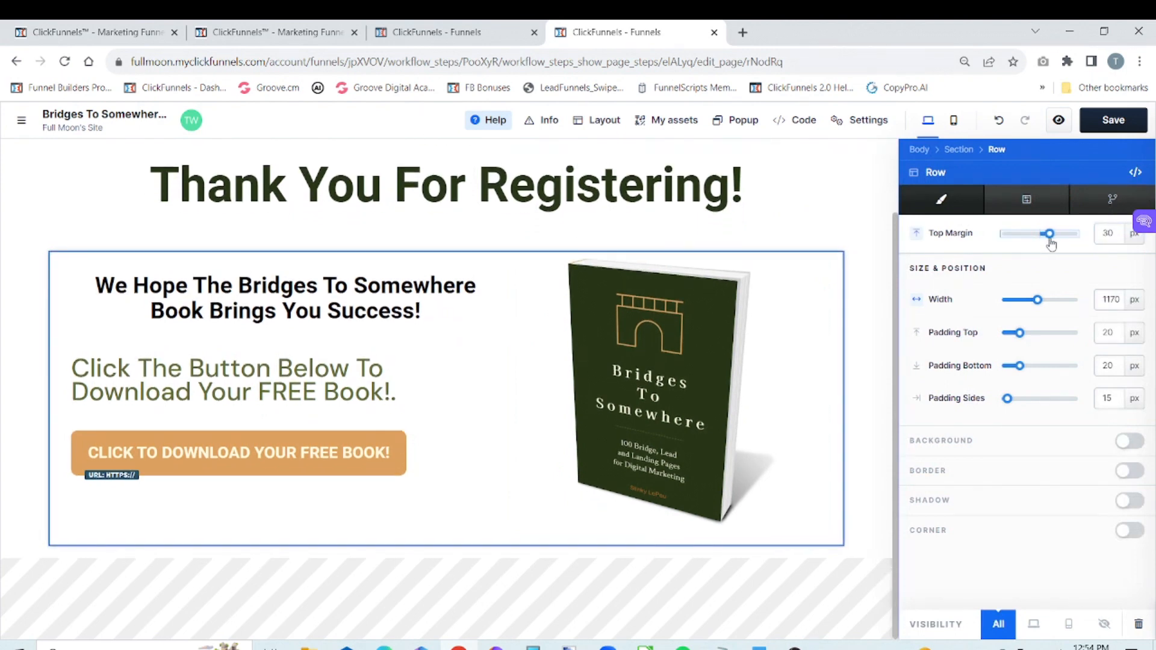
pyautogui.click(840, 241)
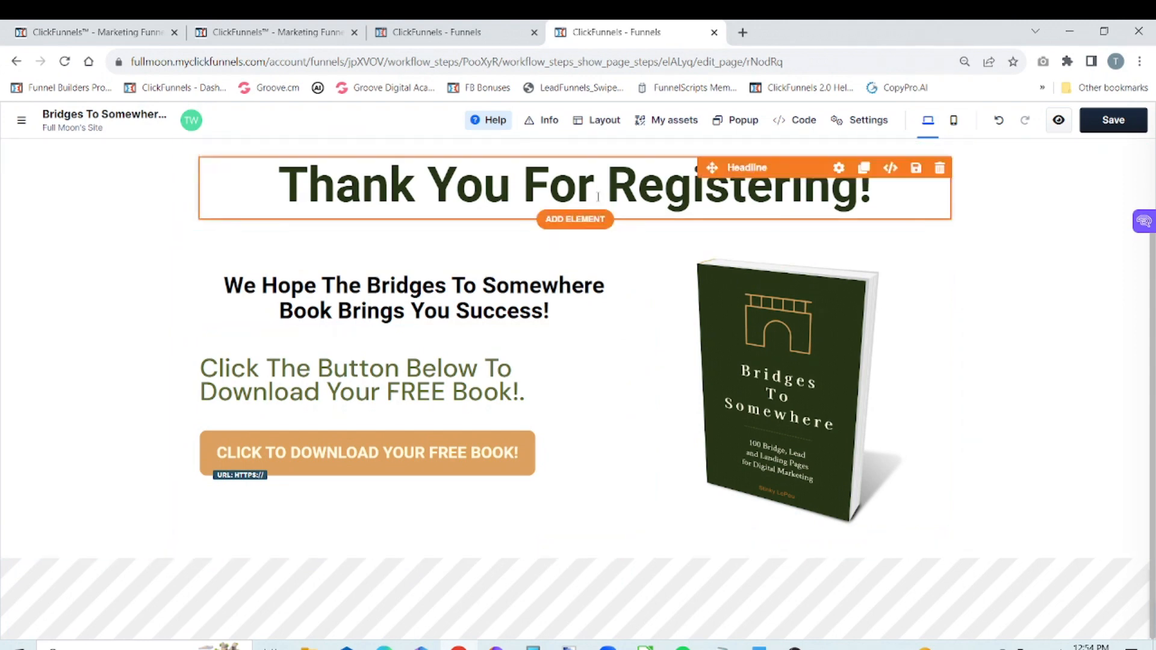
# - Compare the layout with the V1 thank-you page, return to the V2 page and close the section settings
pyautogui.click(1041, 494)
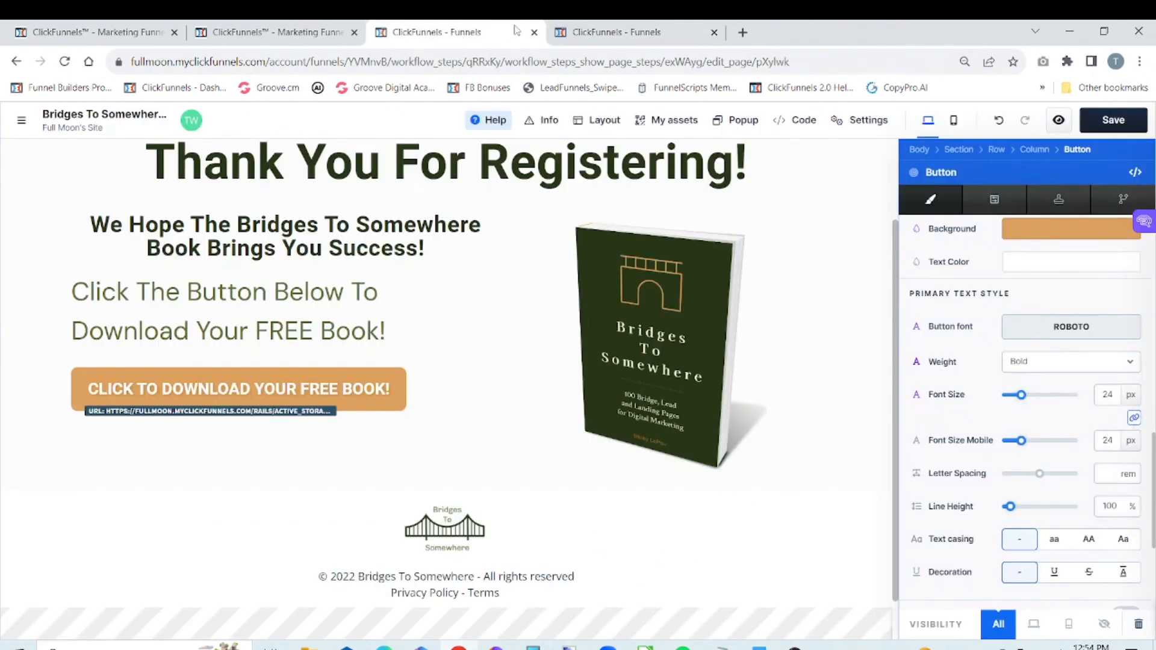
pyautogui.click(596, 30)
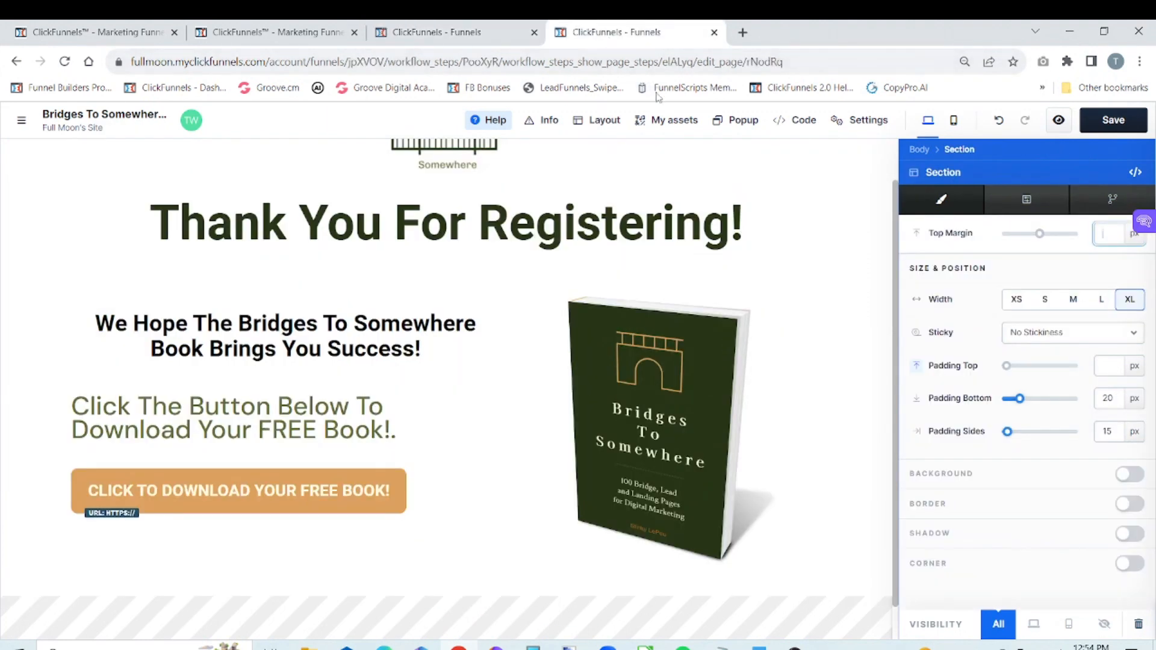
pyautogui.click(775, 287)
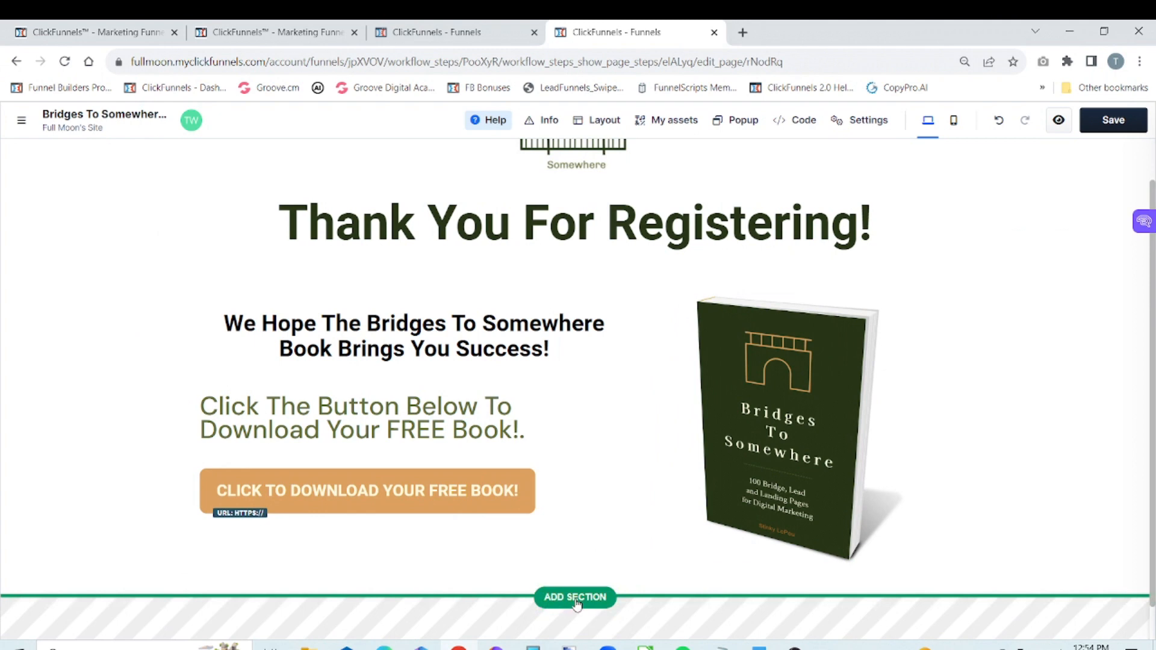
# - Add the orange Bridges Footer 1 universal block as a section below the page content and save the page
pyautogui.click(576, 598)
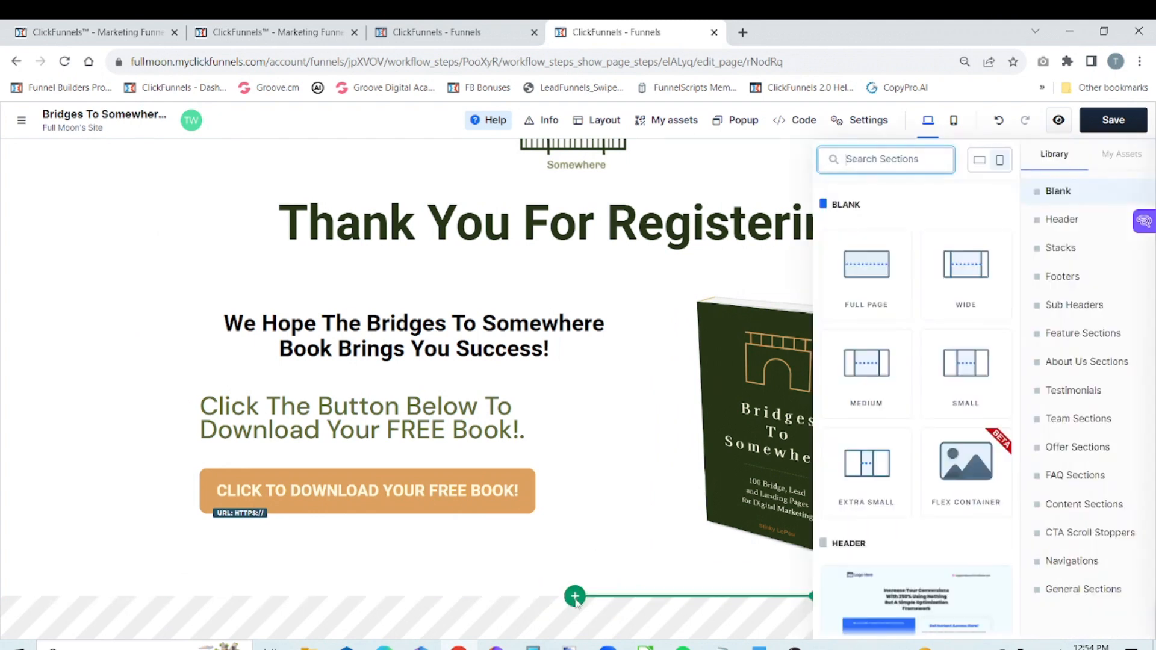
pyautogui.click(1123, 155)
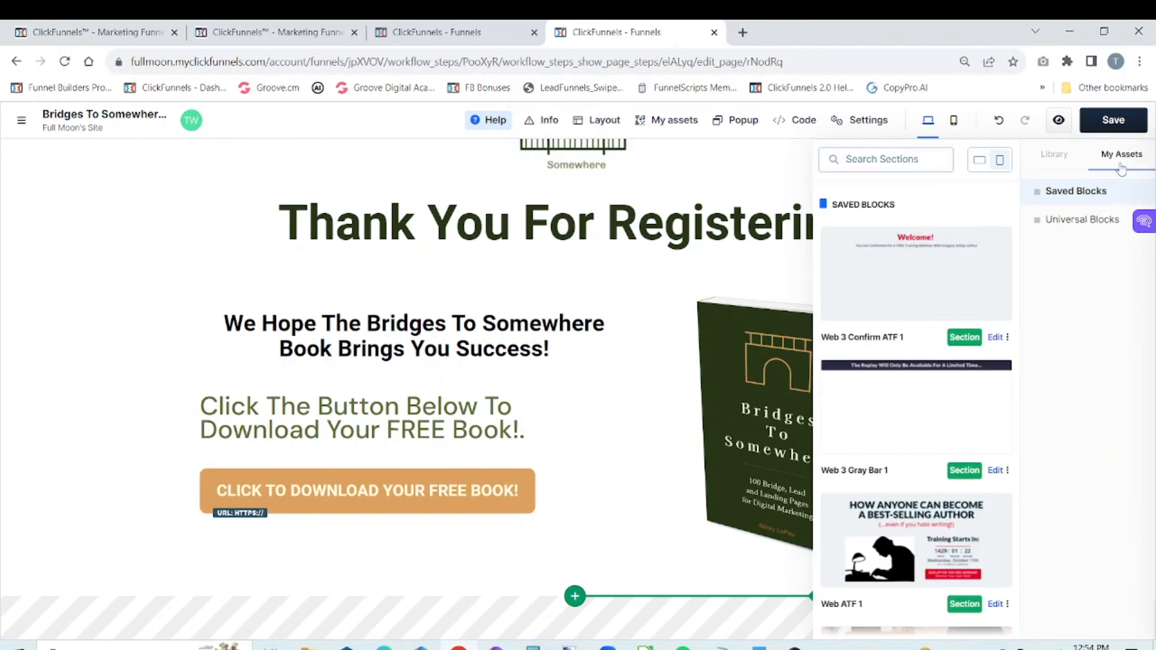
pyautogui.click(1086, 222)
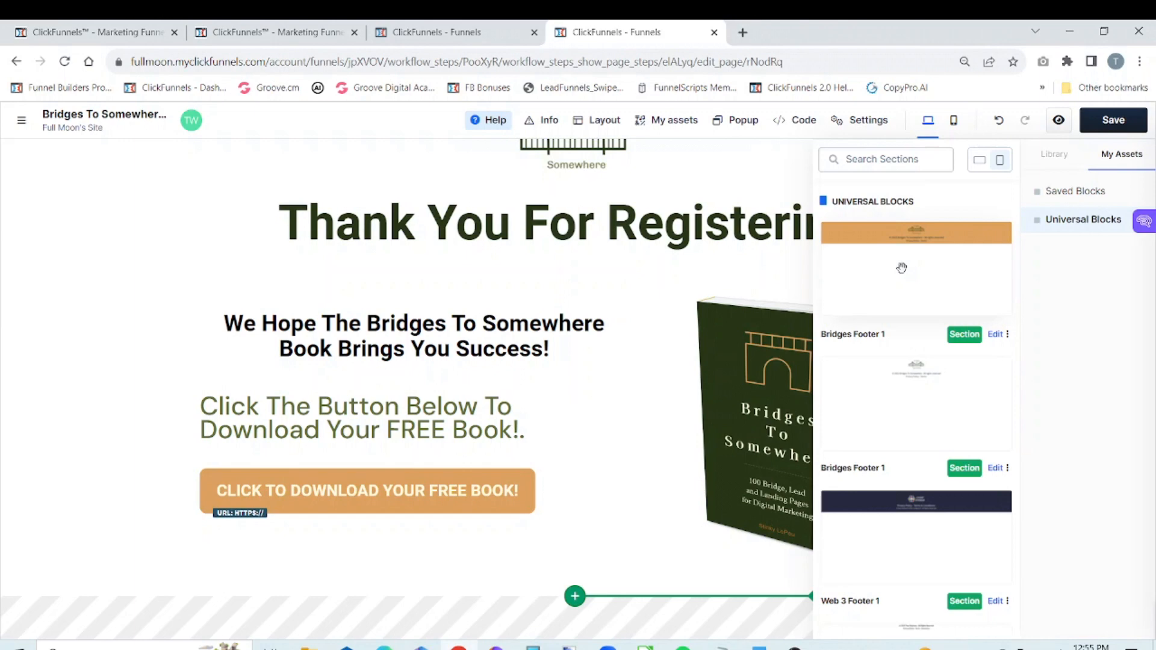
pyautogui.click(901, 267)
pyautogui.click(568, 387)
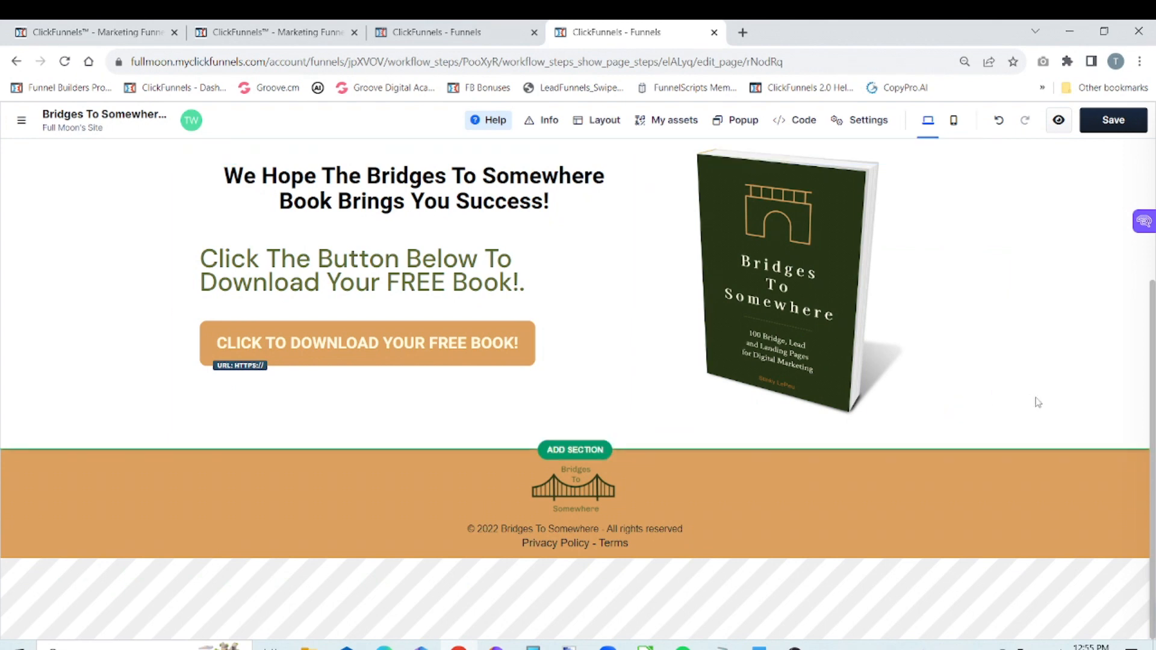
pyautogui.click(1123, 127)
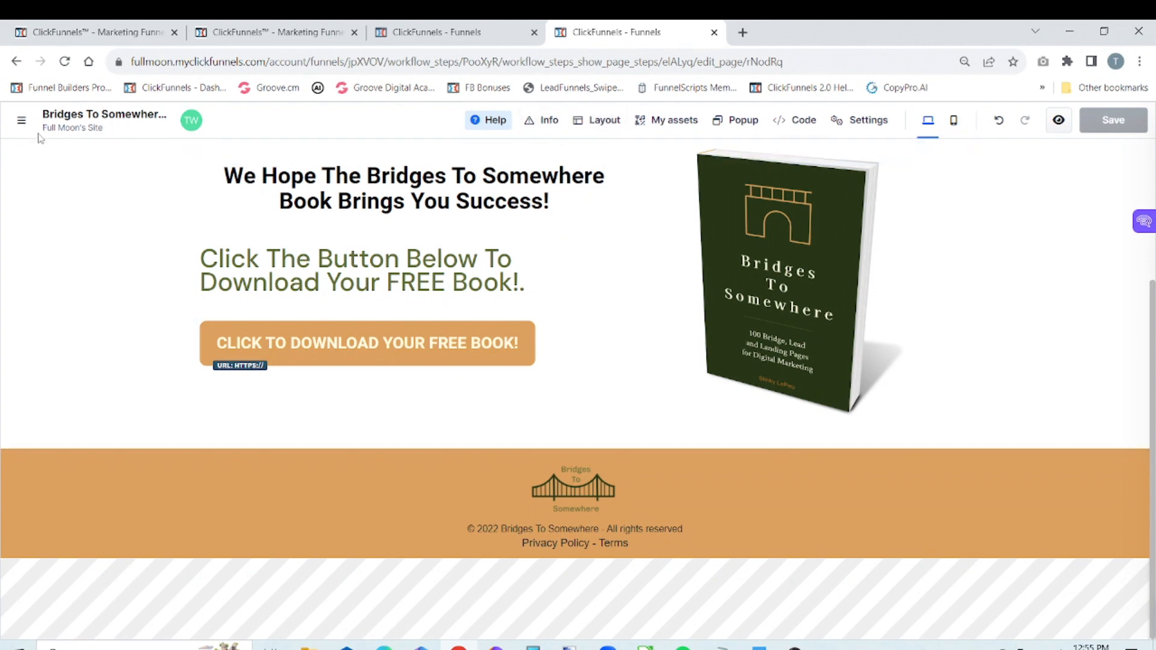
# - Leave the page editor and the V2 funnel, and open the downloads among the workspace's My Assets
pyautogui.click(21, 122)
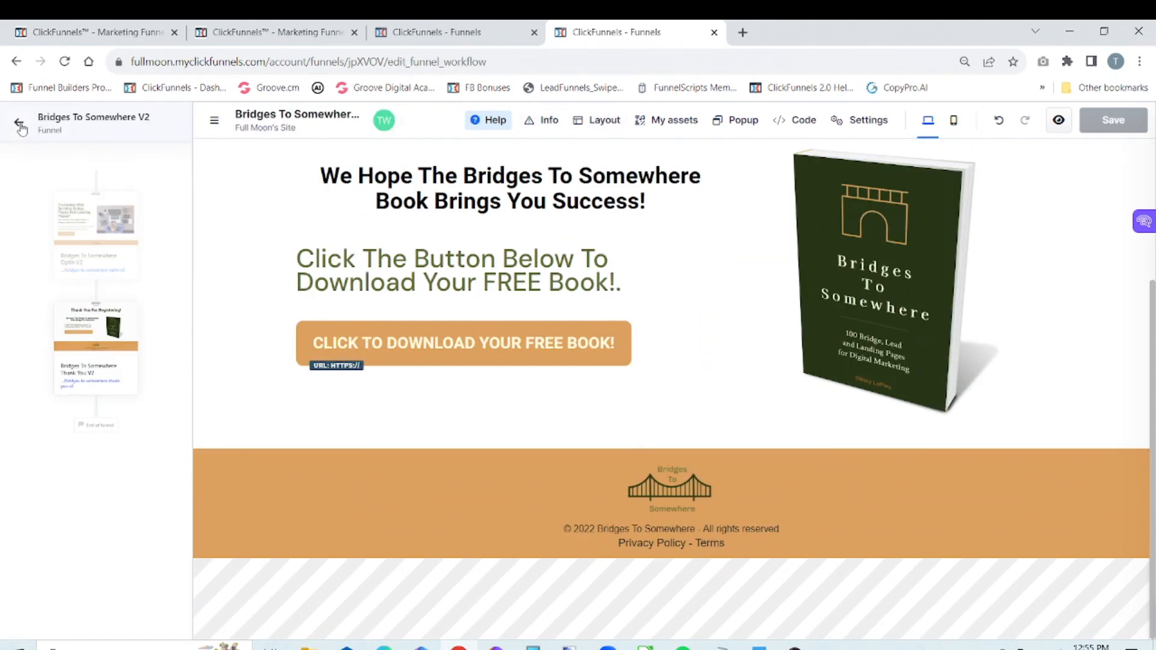
pyautogui.click(20, 125)
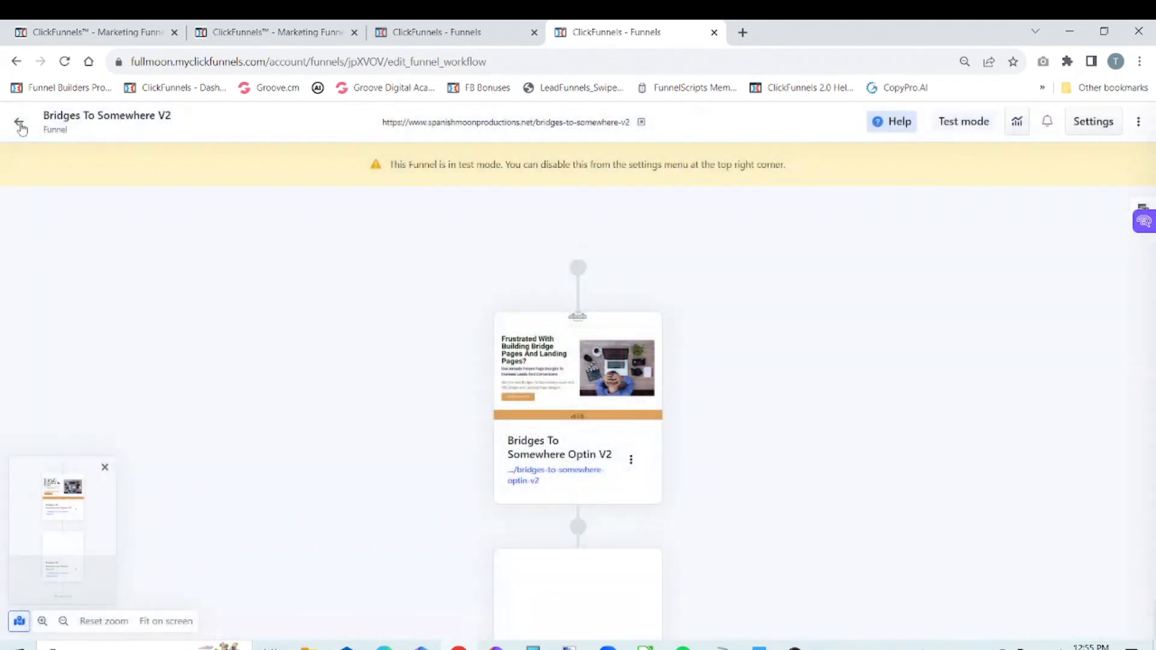
pyautogui.click(21, 125)
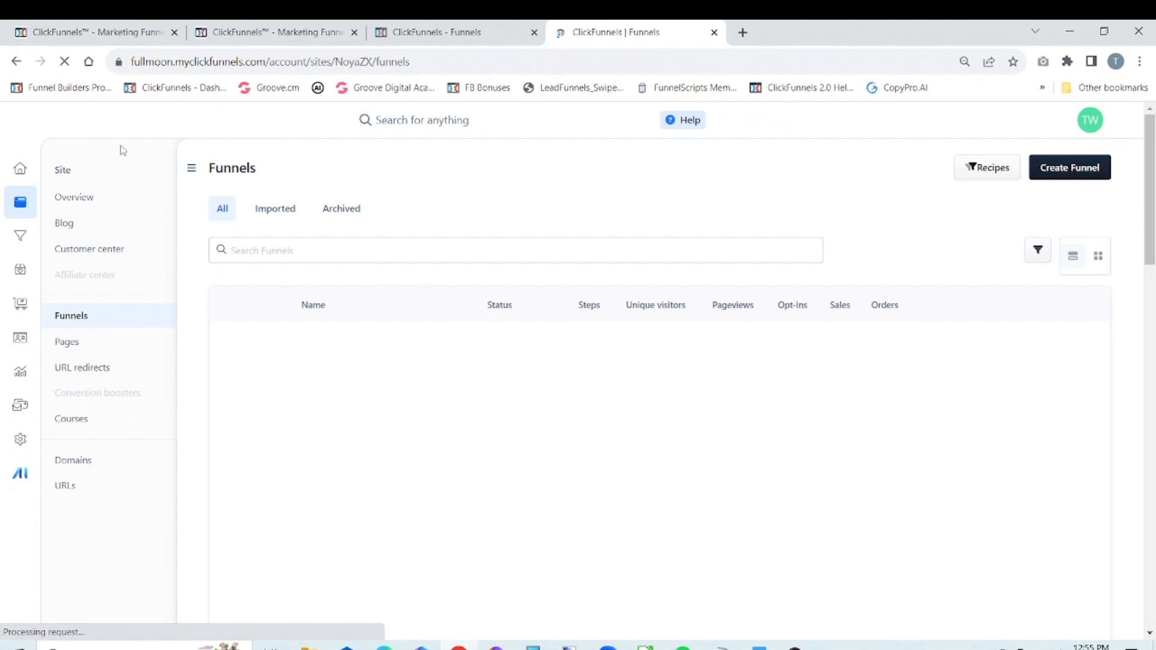
pyautogui.click(20, 440)
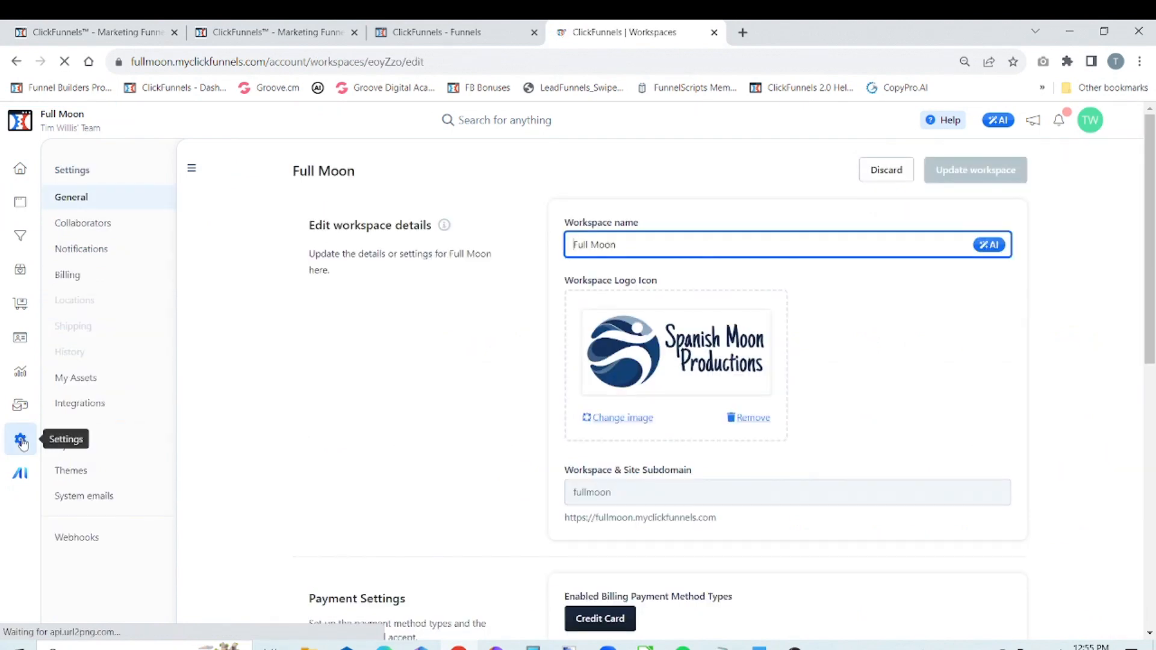
pyautogui.click(93, 381)
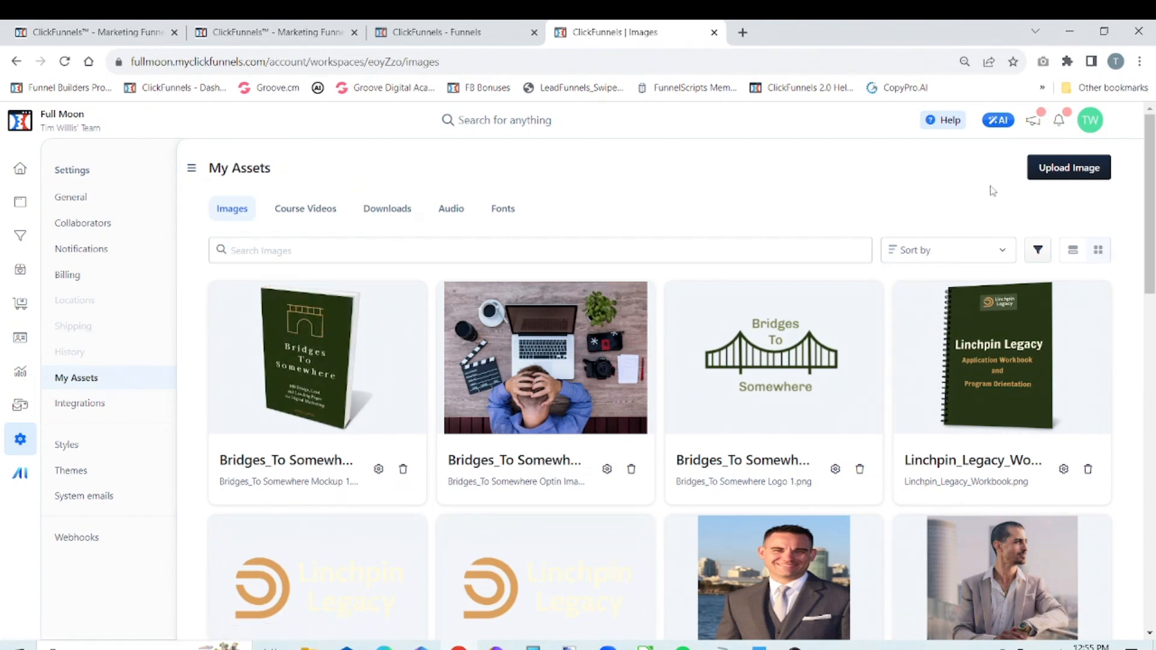
pyautogui.click(405, 213)
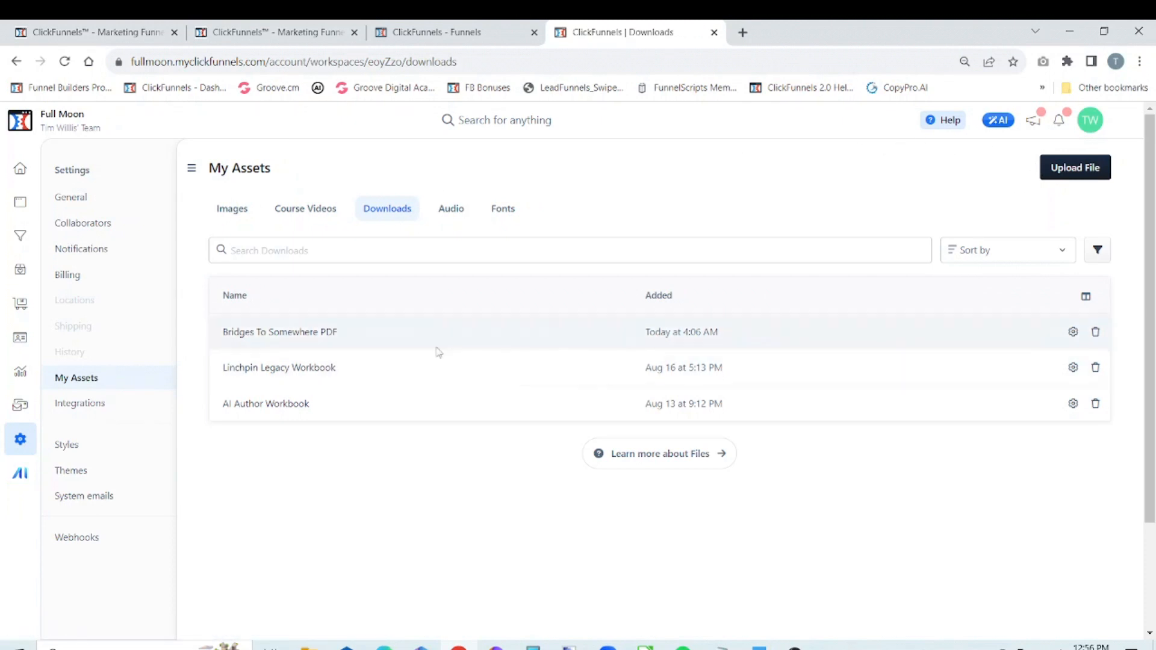
# - Start a new download file named "Bridges To Somewhere V2 PDF" and attach Bridges_To_Somewhere _PDF.pdf from the Bridges To Somewhere folder
pyautogui.click(1086, 175)
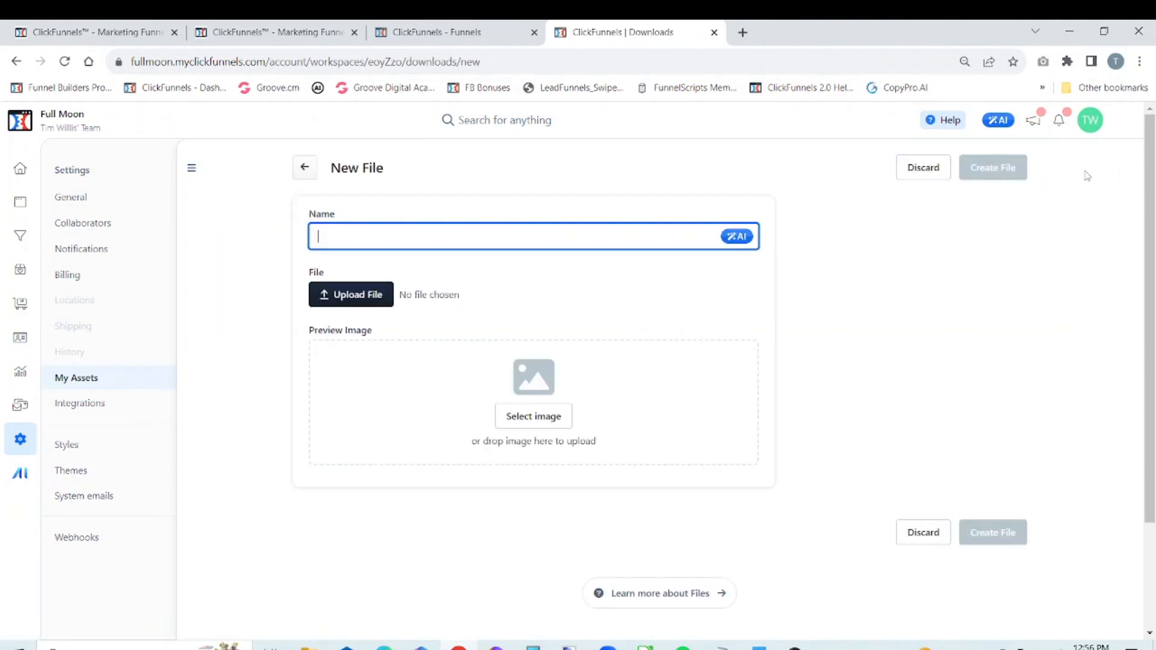
pyautogui.click(659, 233)
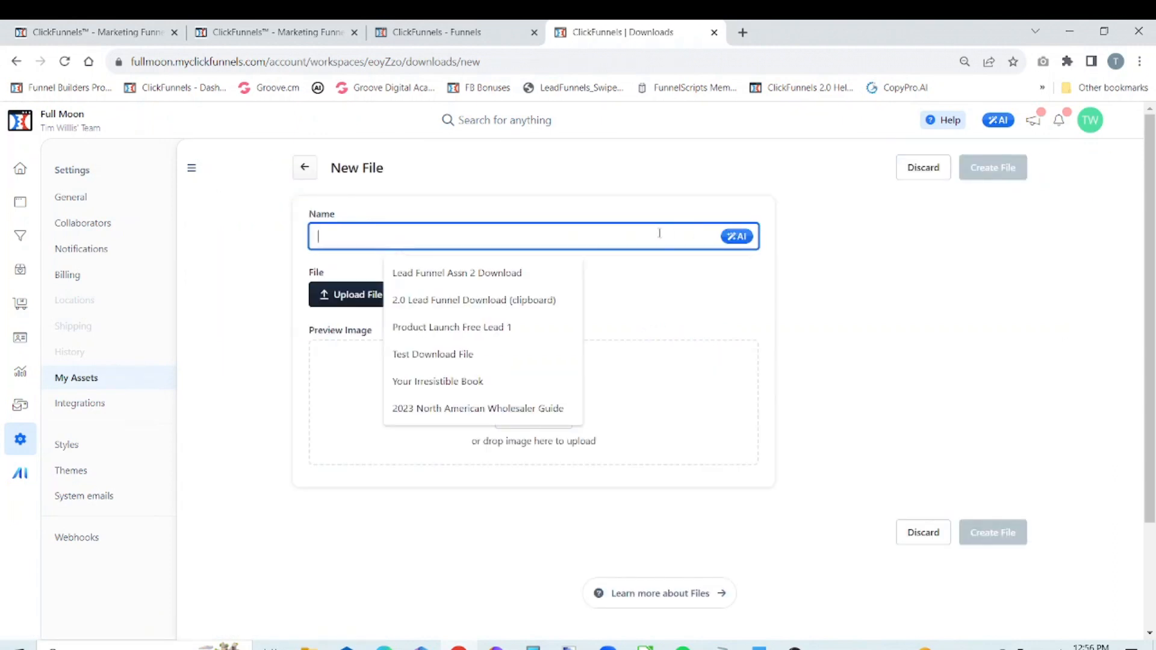
pyautogui.write('Bridges To Somewhere')
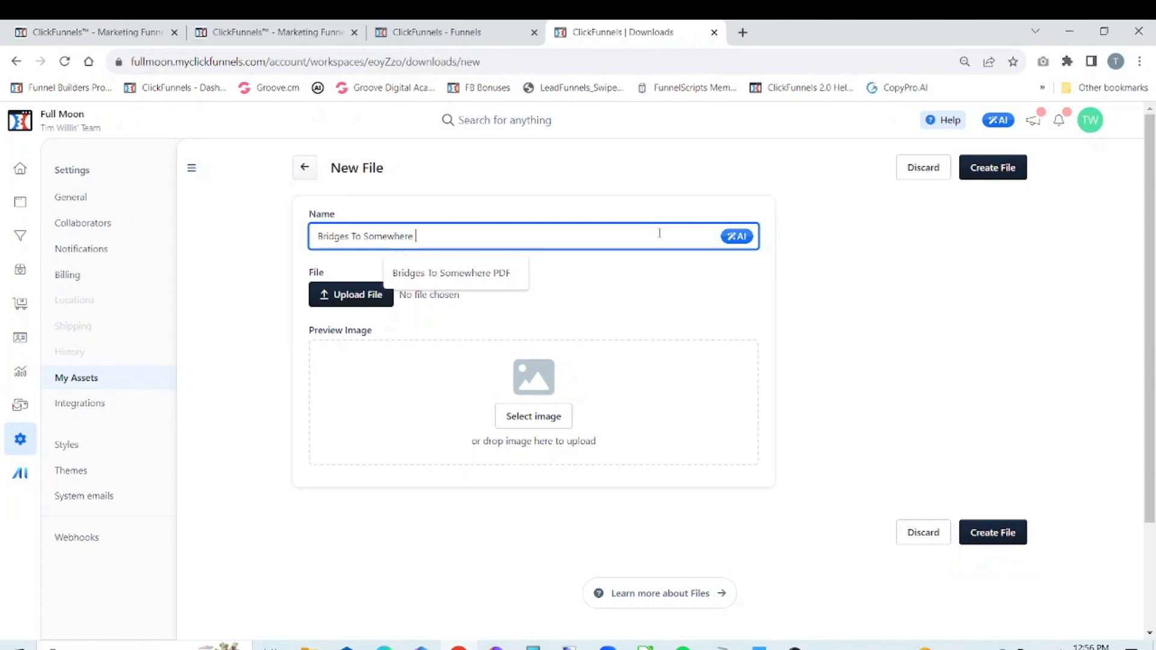
pyautogui.write('V2 PDF')
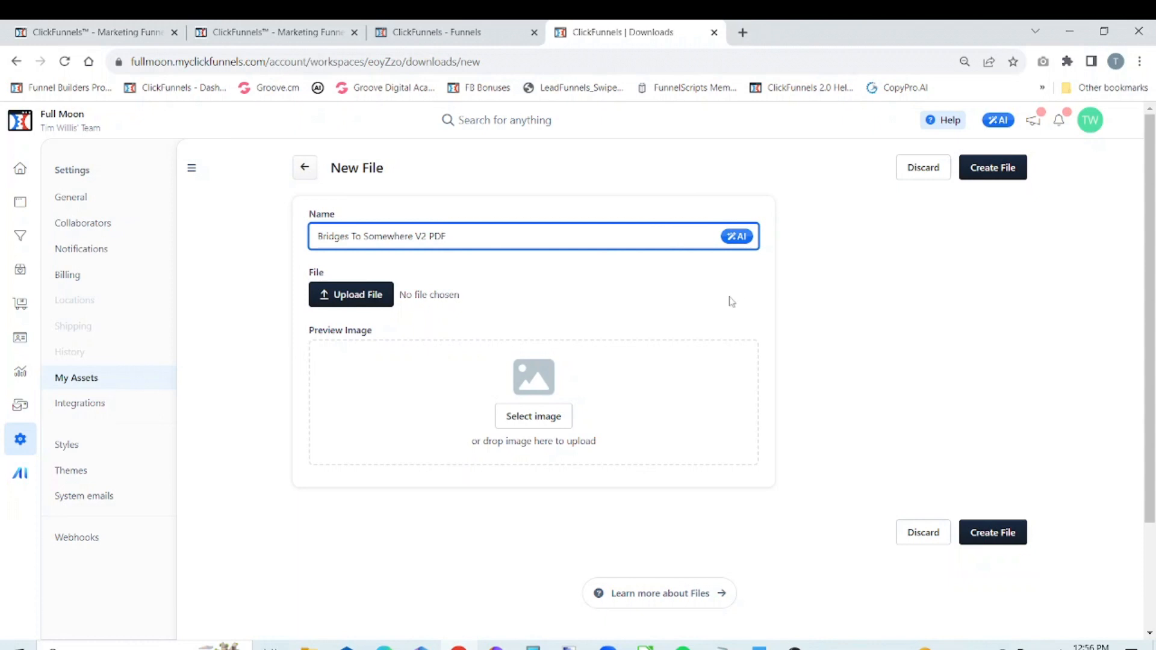
pyautogui.click(378, 303)
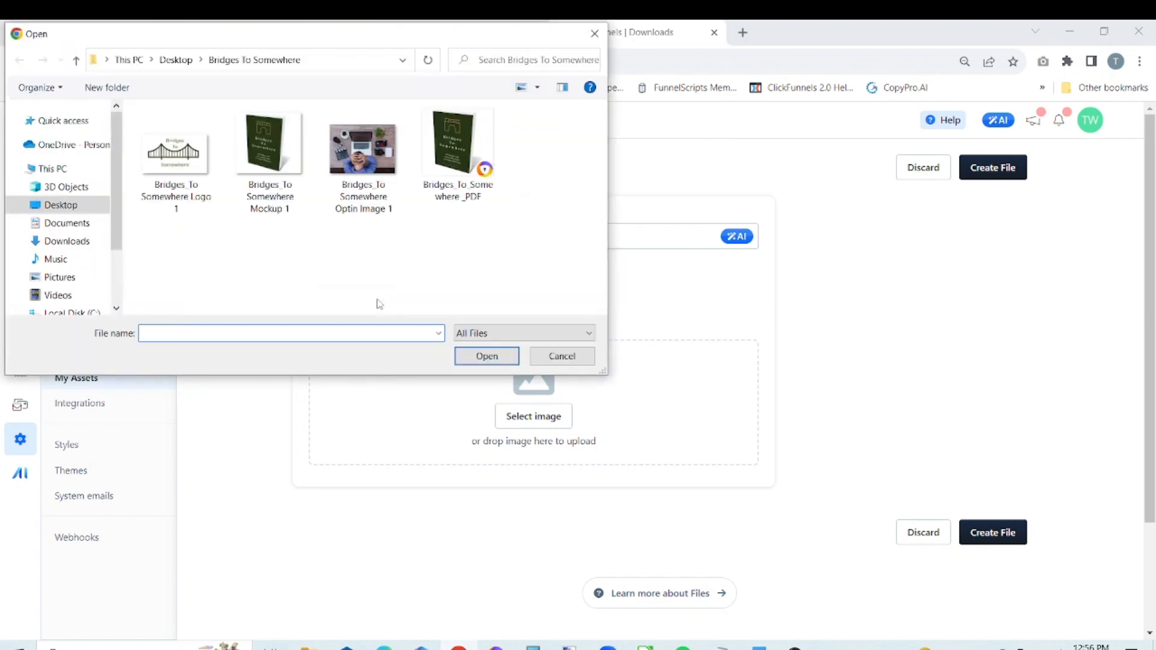
pyautogui.click(456, 142)
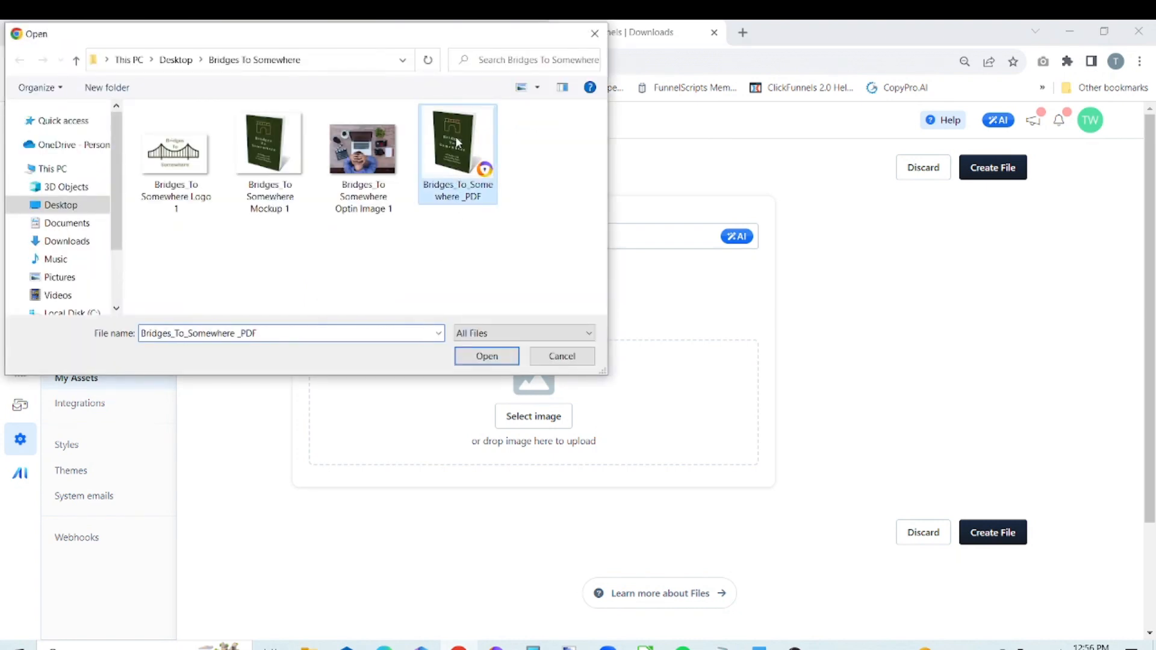
pyautogui.click(483, 362)
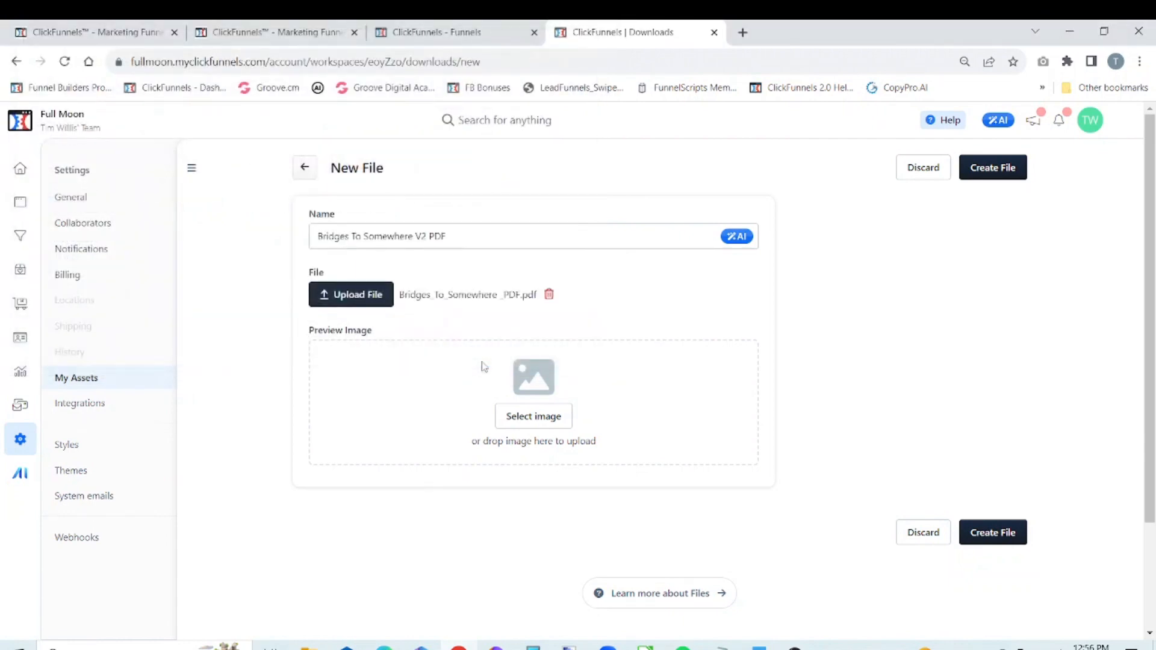
# - Use the green Bridges To Somewhere book cover from the image gallery as the preview image and create the file
pyautogui.click(558, 425)
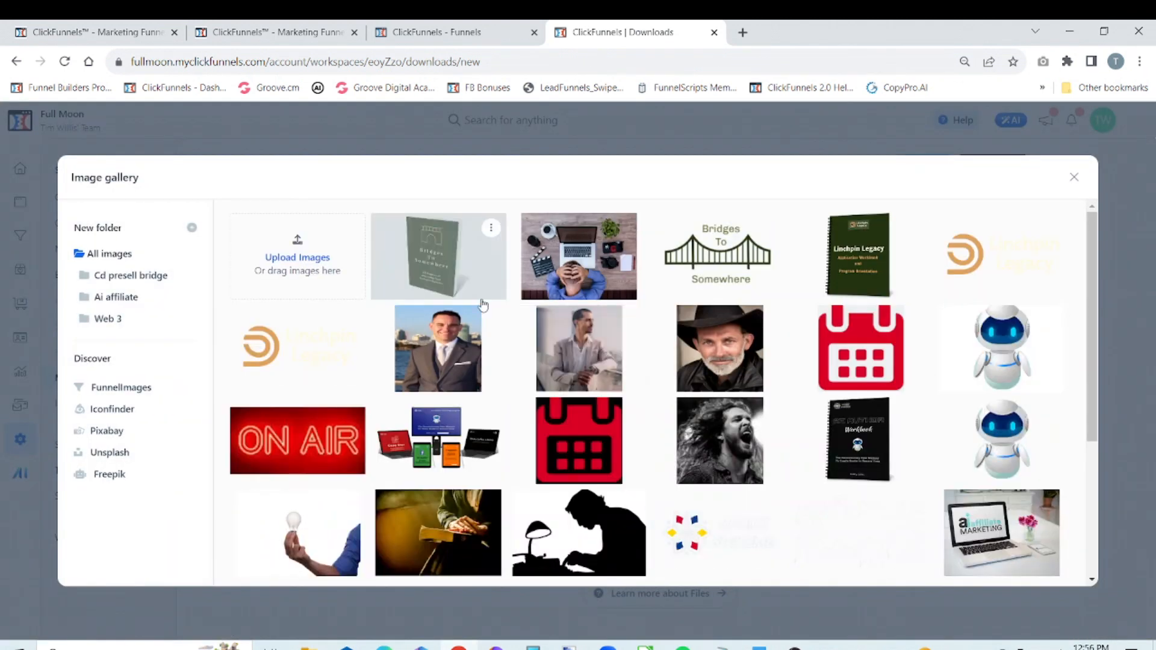
pyautogui.click(424, 258)
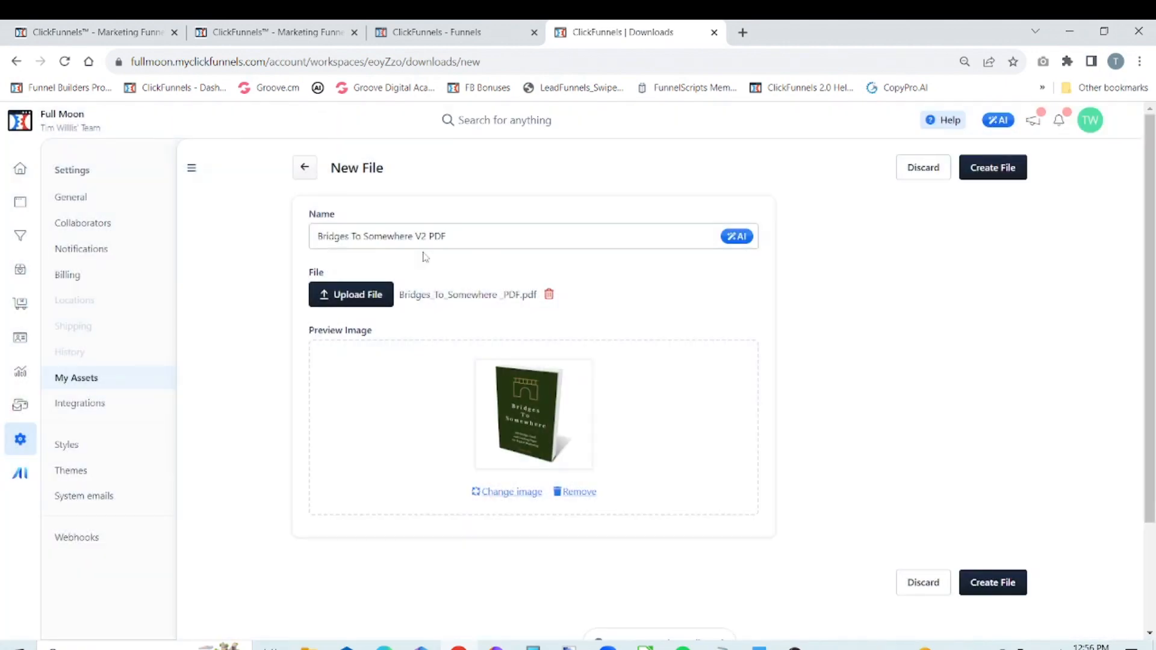
pyautogui.click(991, 175)
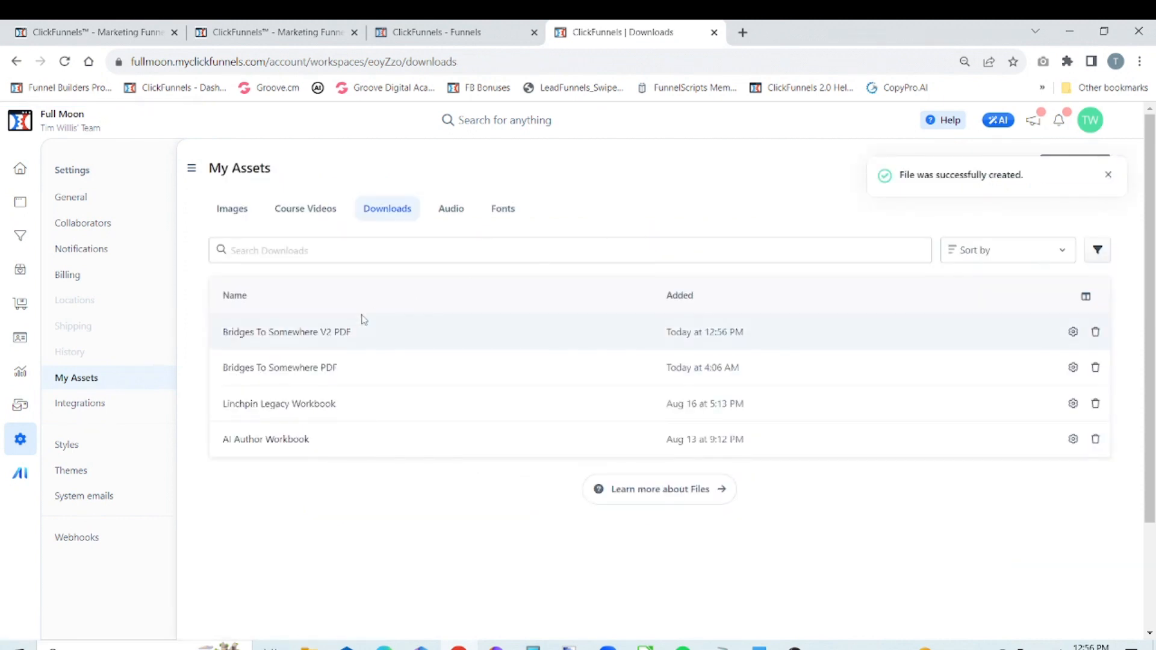
# - Open the Bridges To Somewhere V2 PDF download and copy the link address of its current file
pyautogui.click(311, 339)
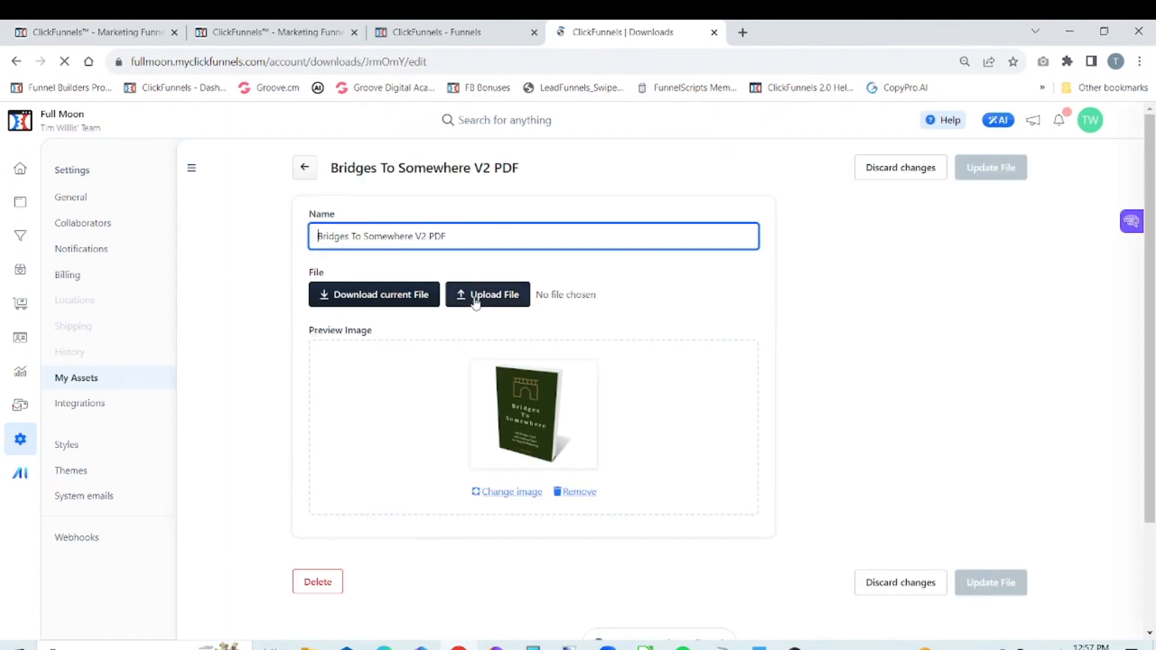
pyautogui.rightClick(380, 298)
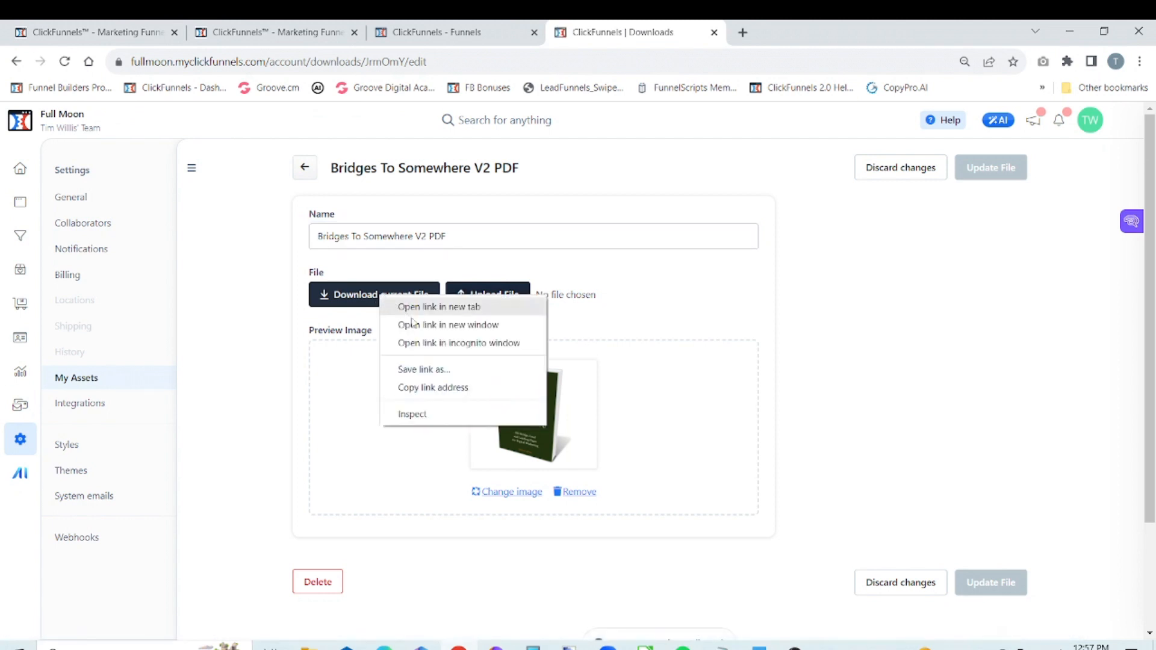
pyautogui.click(450, 387)
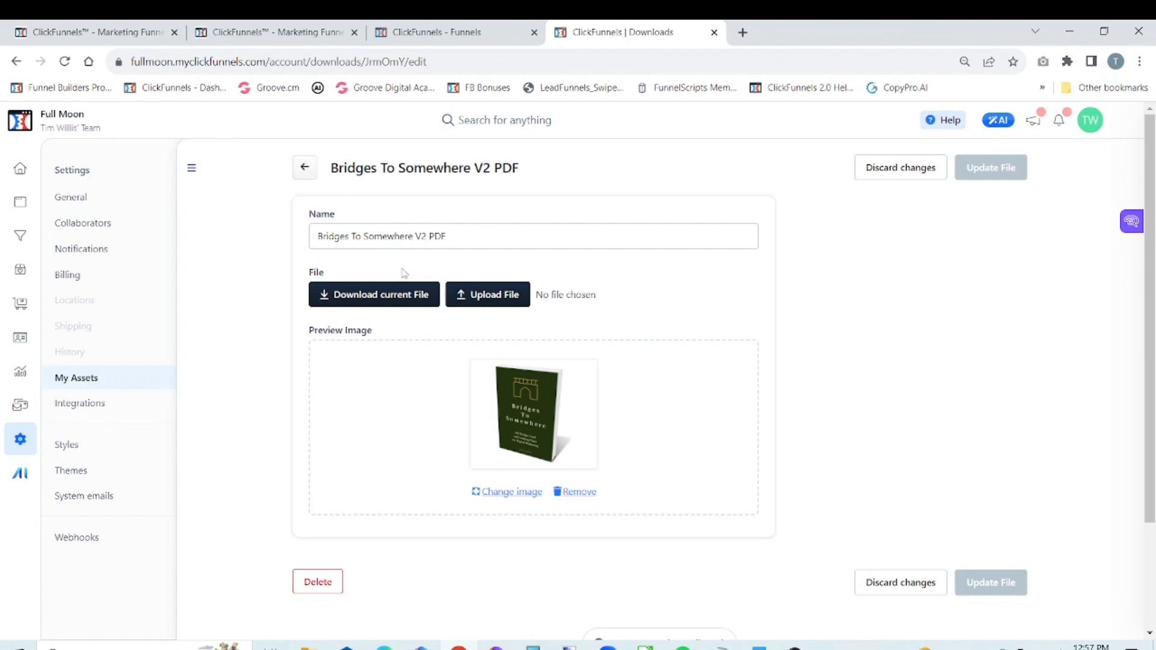
# - Open the Bridges To Somewhere Thank You V2 page of the V2 funnel for editing and hide the funnel step overview
pyautogui.click(18, 240)
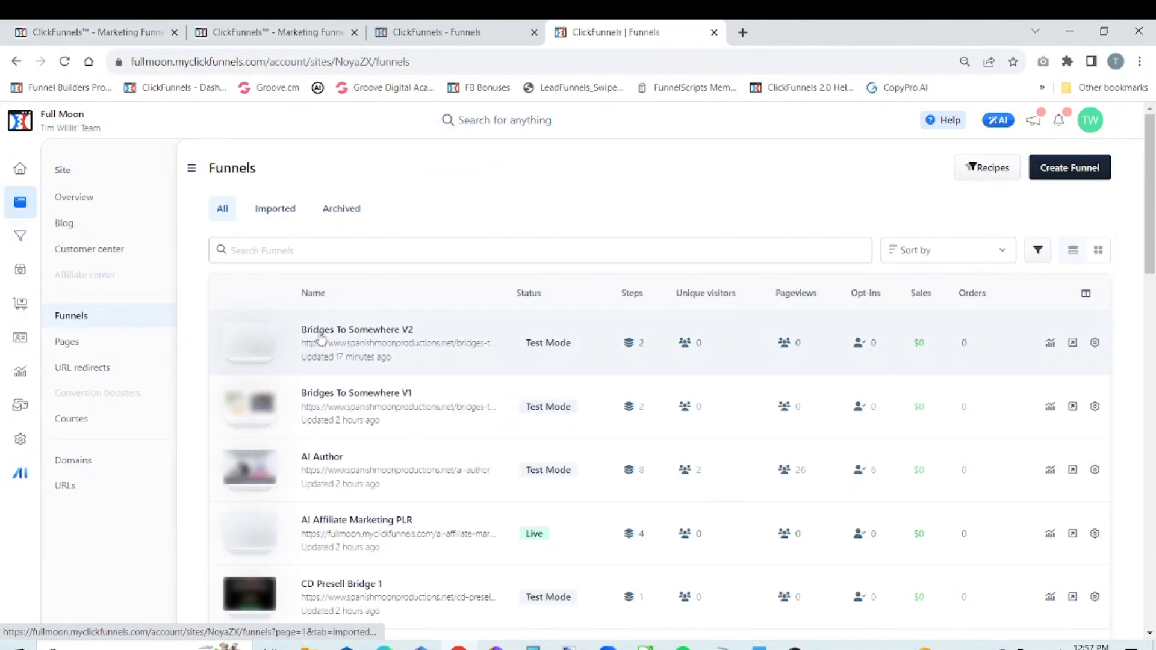
pyautogui.click(321, 338)
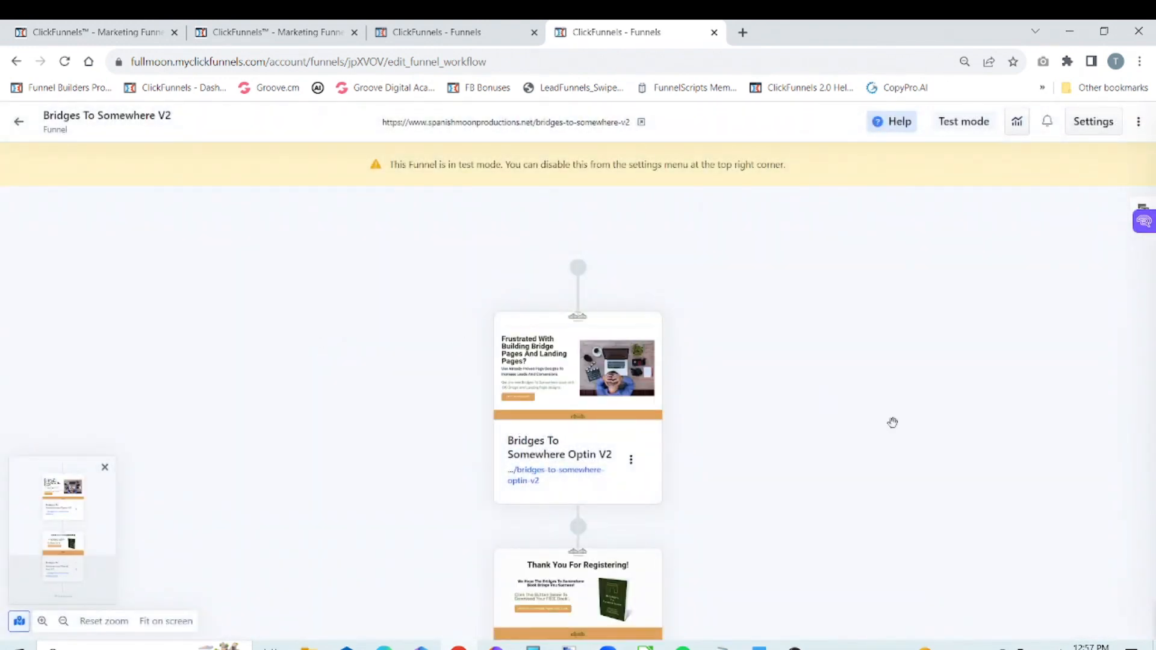
pyautogui.moveTo(949, 480); pyautogui.dragTo(932, 265)
pyautogui.moveTo(591, 375)
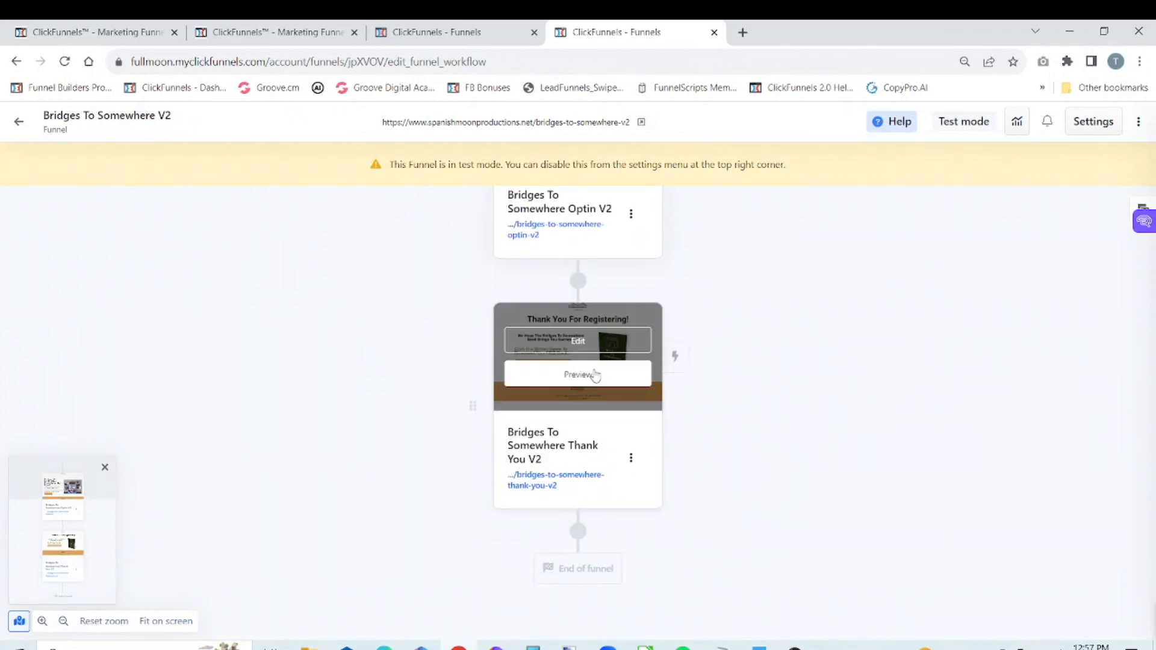
pyautogui.click(578, 347)
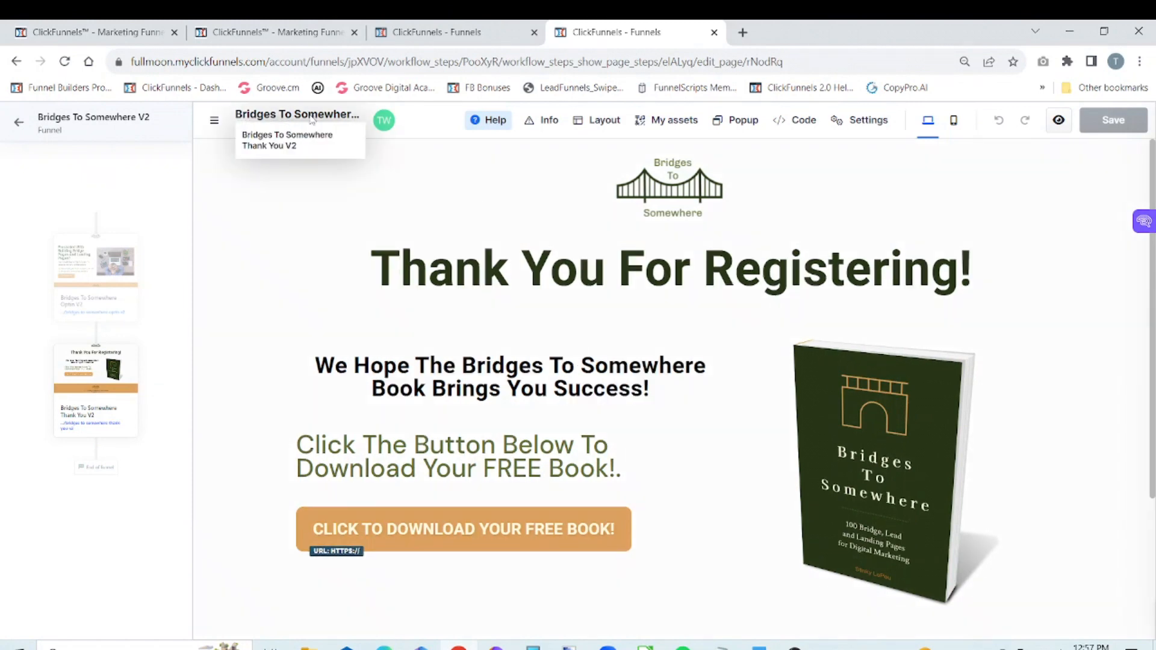
pyautogui.click(212, 123)
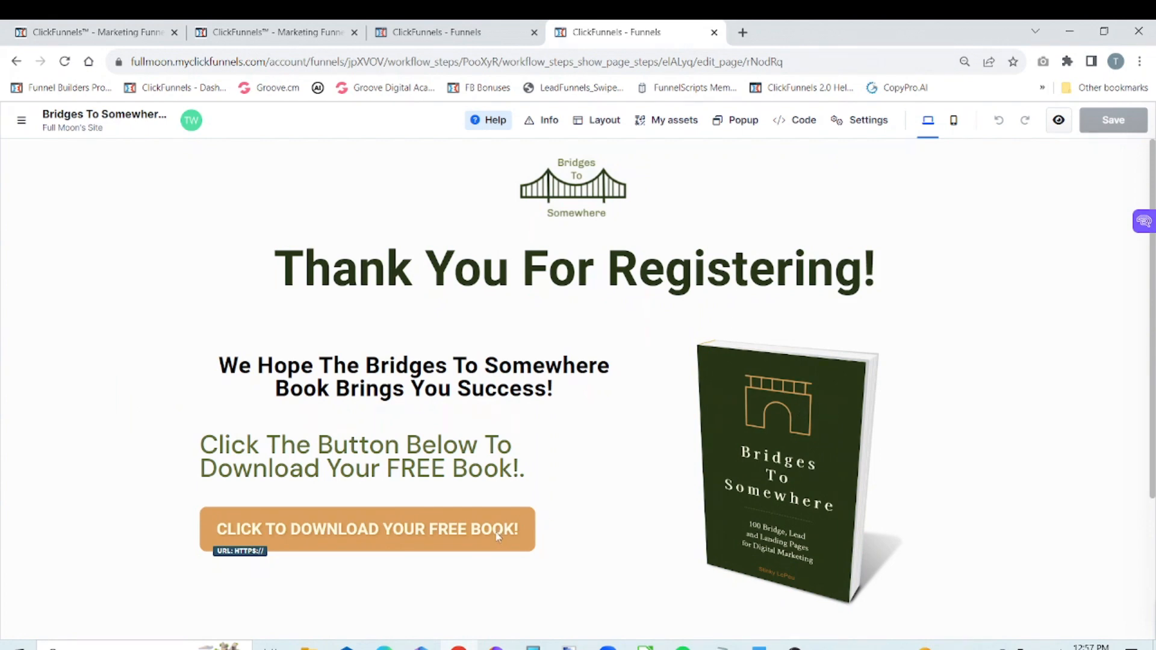
# - Set the custom URL of the "Click to download your free book!" button to the copied PDF link
pyautogui.moveTo(497, 534)
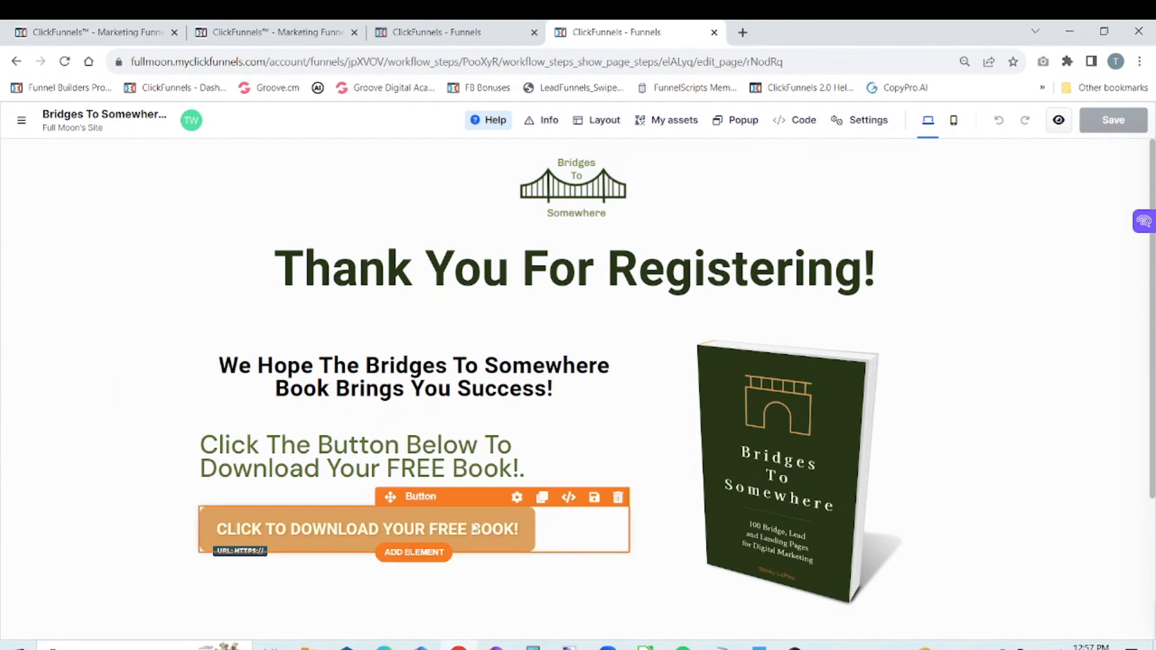
pyautogui.click(517, 497)
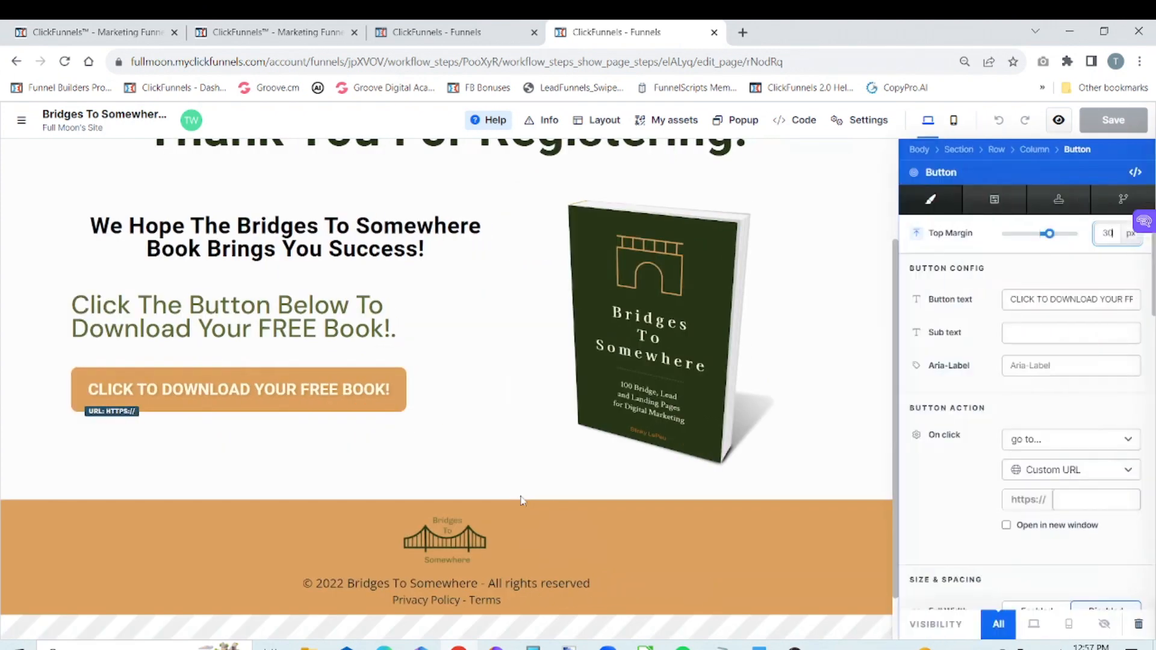
pyautogui.click(1155, 298)
pyautogui.scroll(-3, 1112, 292)
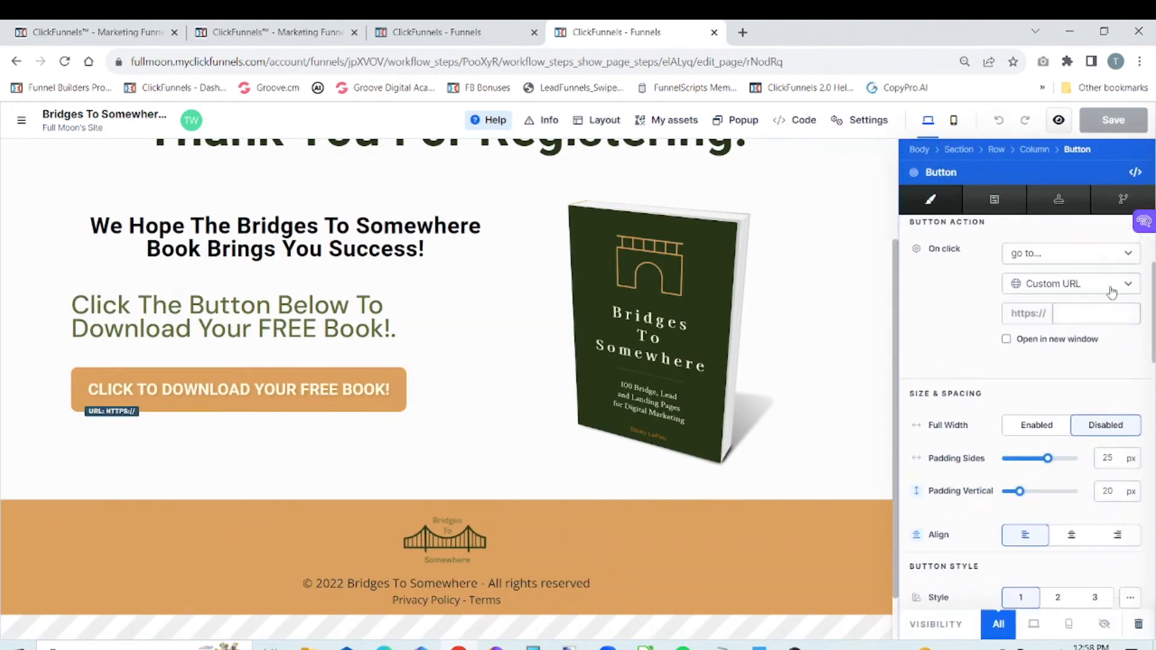
pyautogui.click(1091, 313)
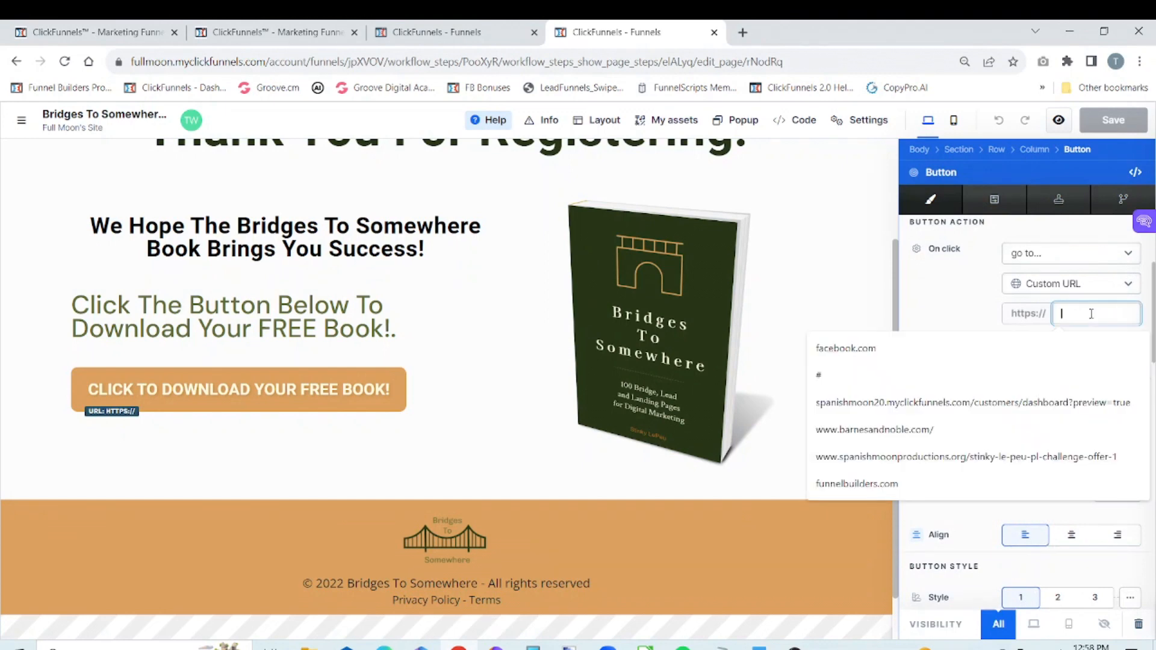
pyautogui.hotkey('ctrl', 'v')
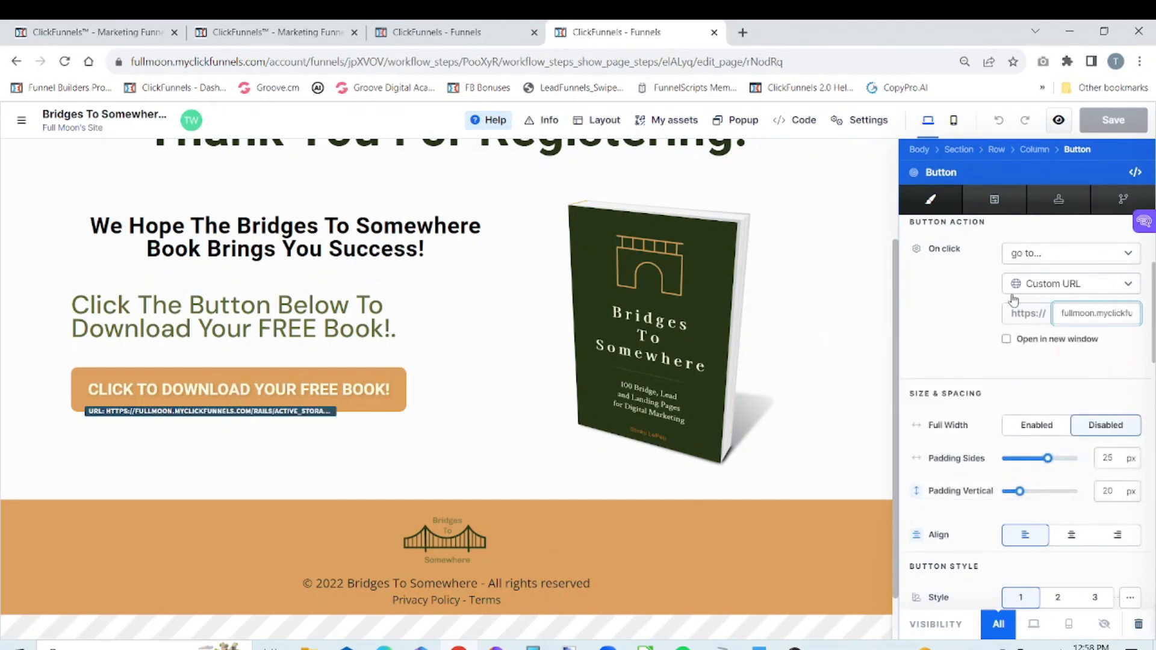
# - Make the download button's link open in a new window, close the button settings and save the page
pyautogui.click(1005, 340)
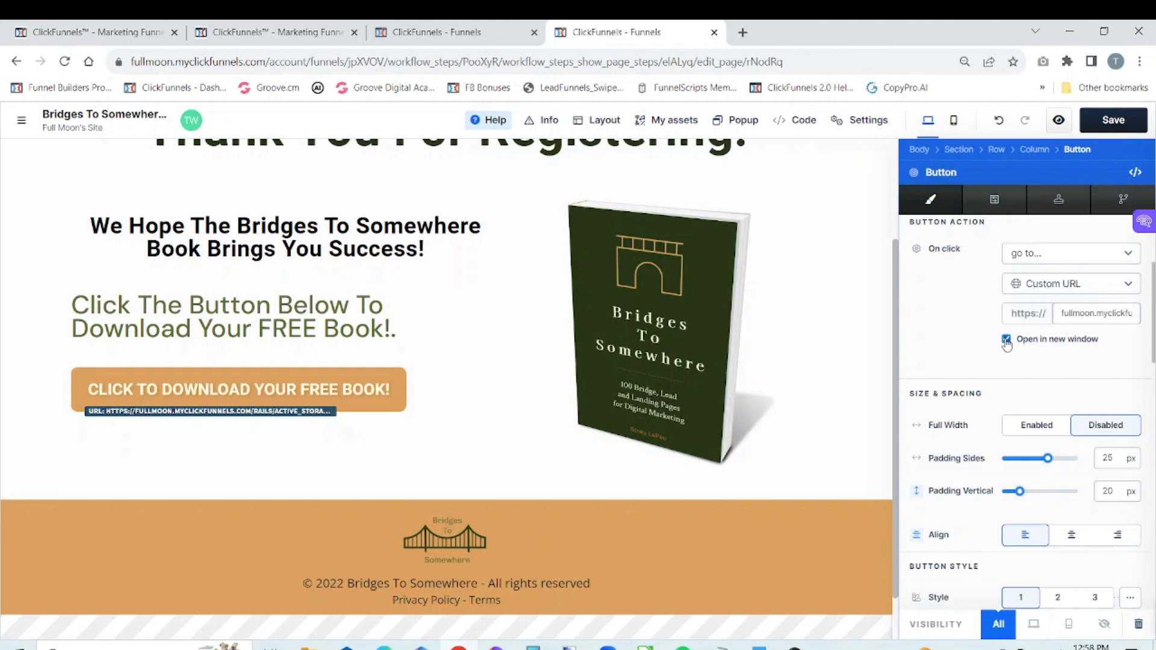
pyautogui.click(858, 393)
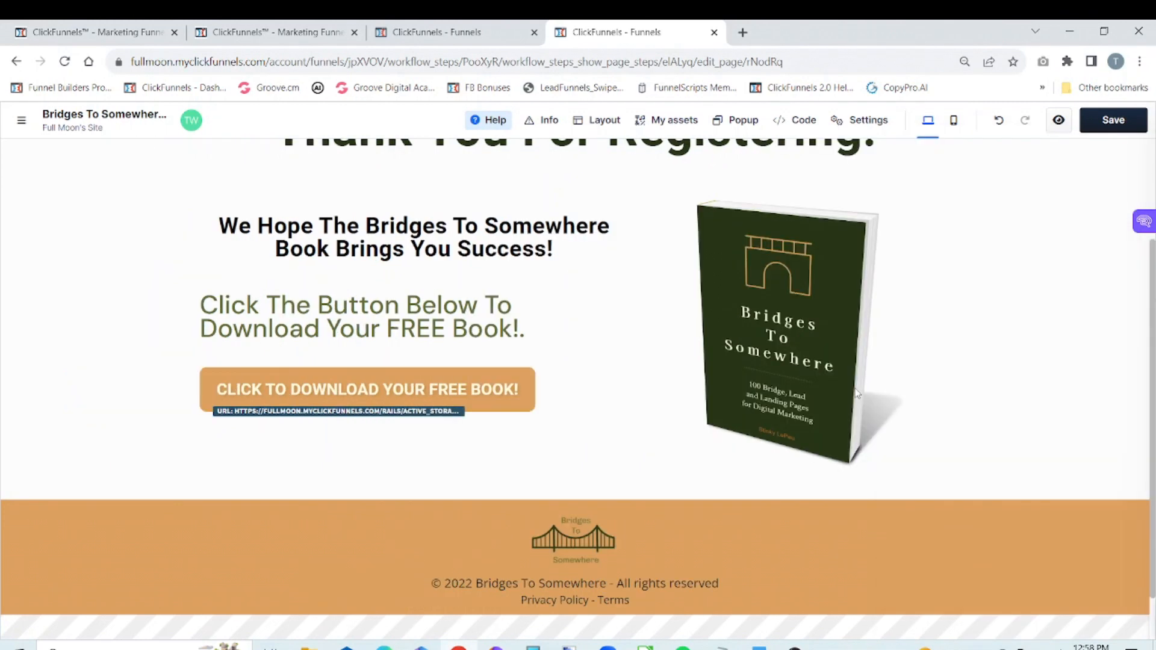
pyautogui.click(1121, 123)
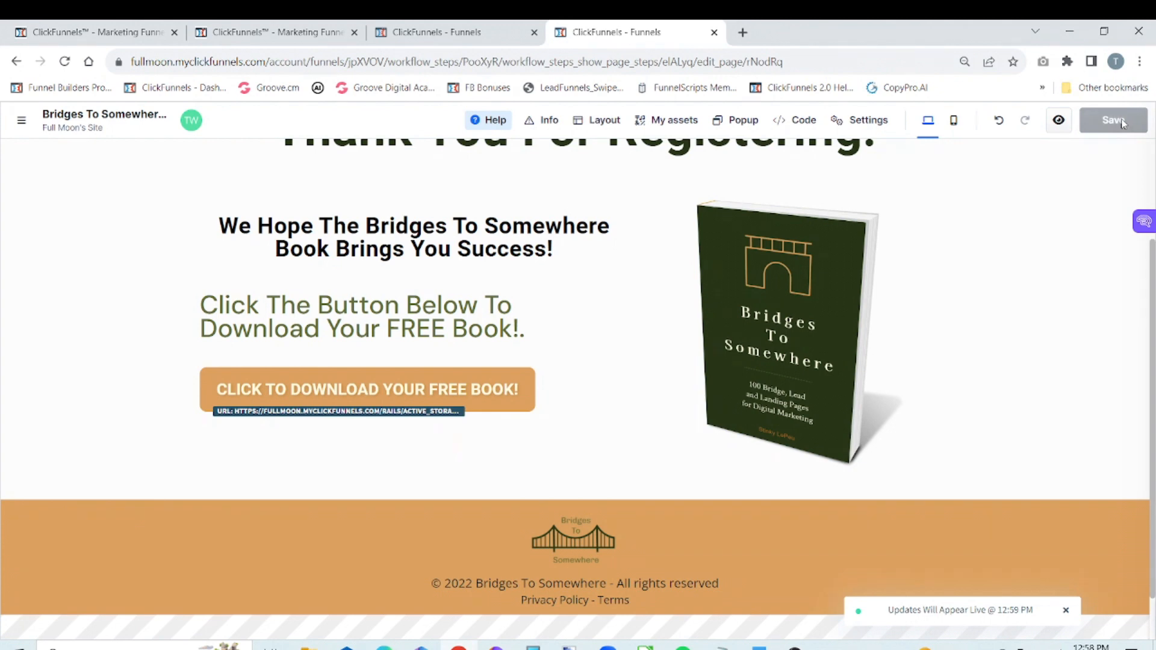
# - Preview the thank-you page, test its download button, and close the opened PDF and the preview
pyautogui.click(1060, 122)
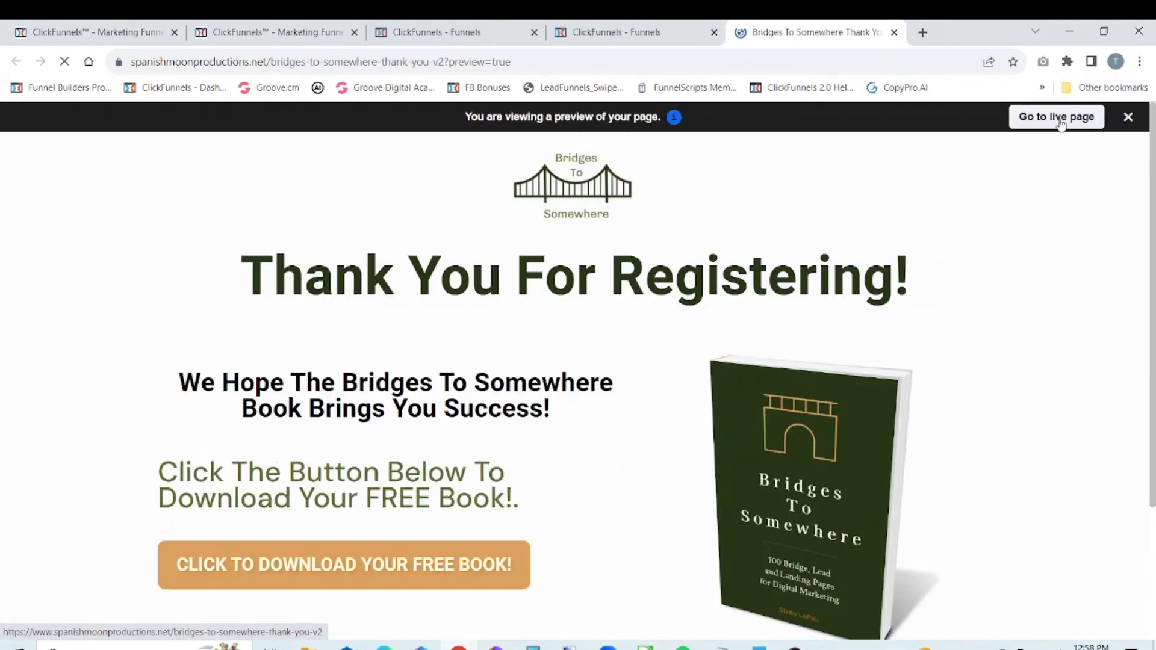
pyautogui.click(1128, 117)
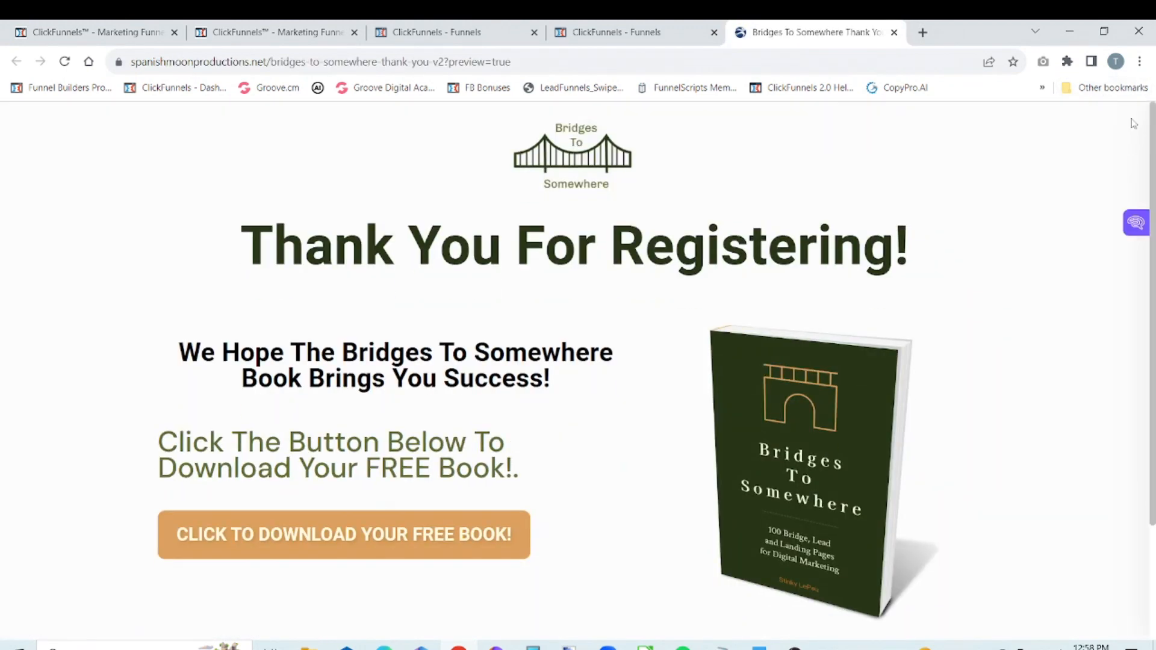
pyautogui.scroll(-2, 791, 300)
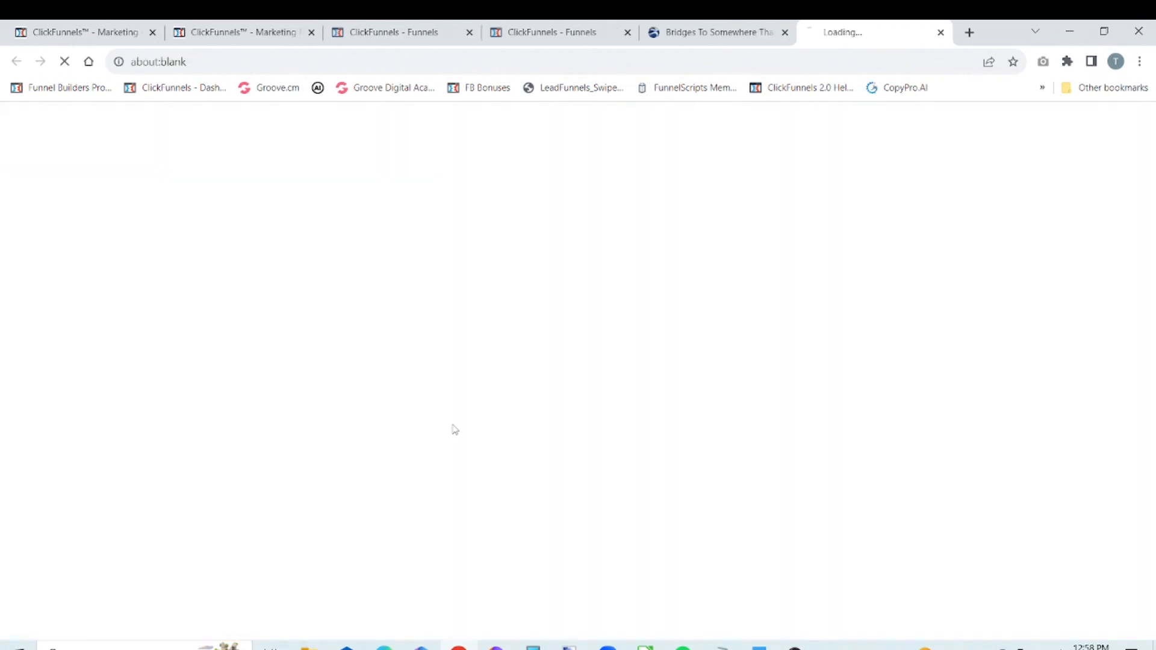
pyautogui.click(453, 429)
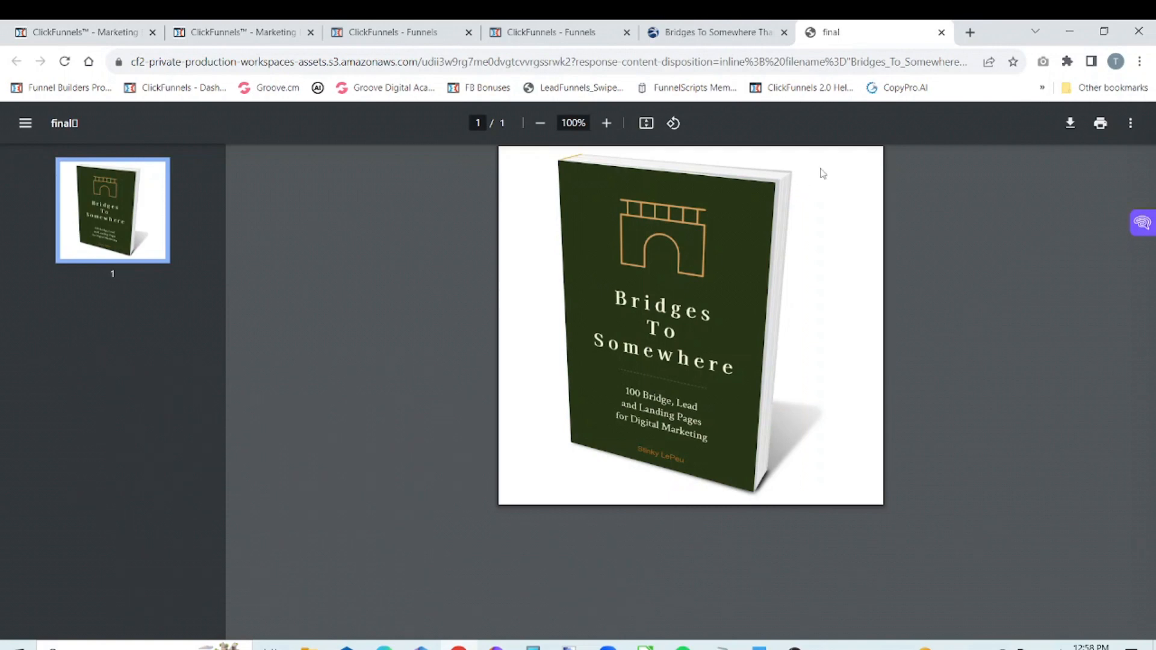
pyautogui.click(946, 36)
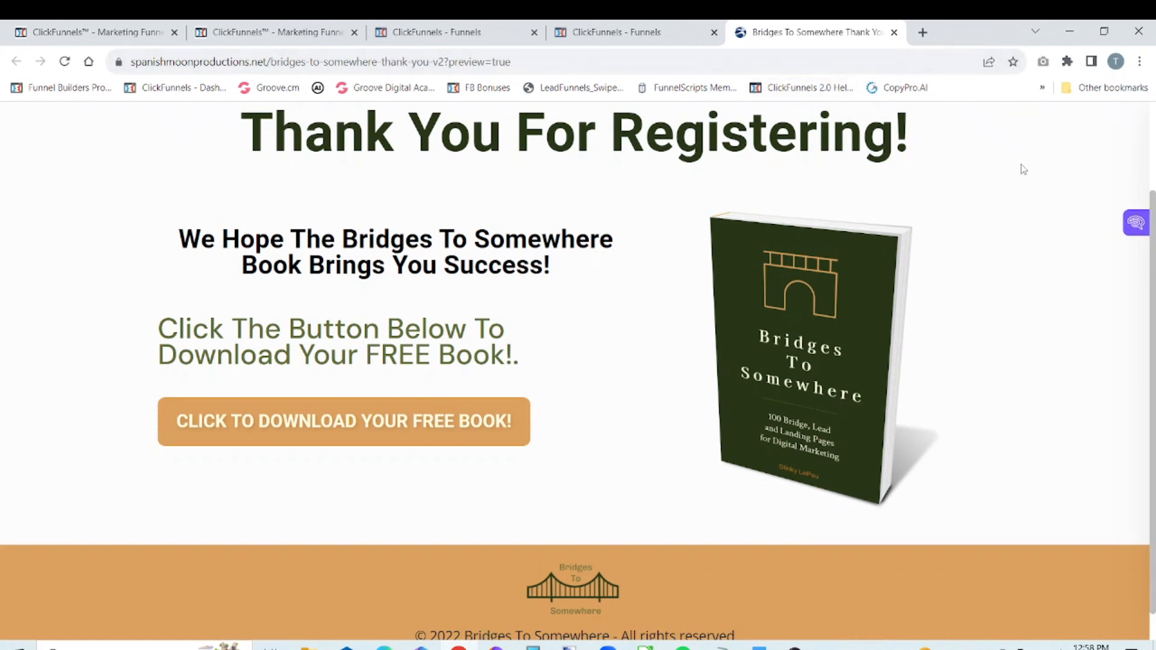
pyautogui.scroll(2, 1131, 459)
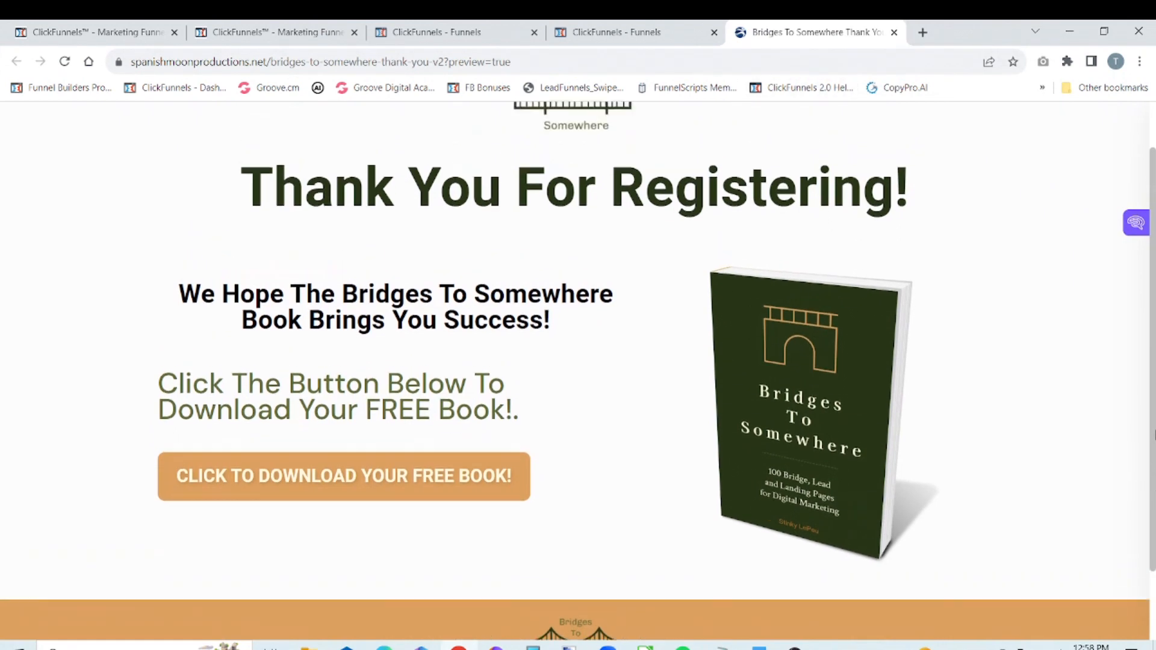
pyautogui.scroll(1, 1153, 414)
pyautogui.moveTo(1154, 405); pyautogui.dragTo(1154, 335)
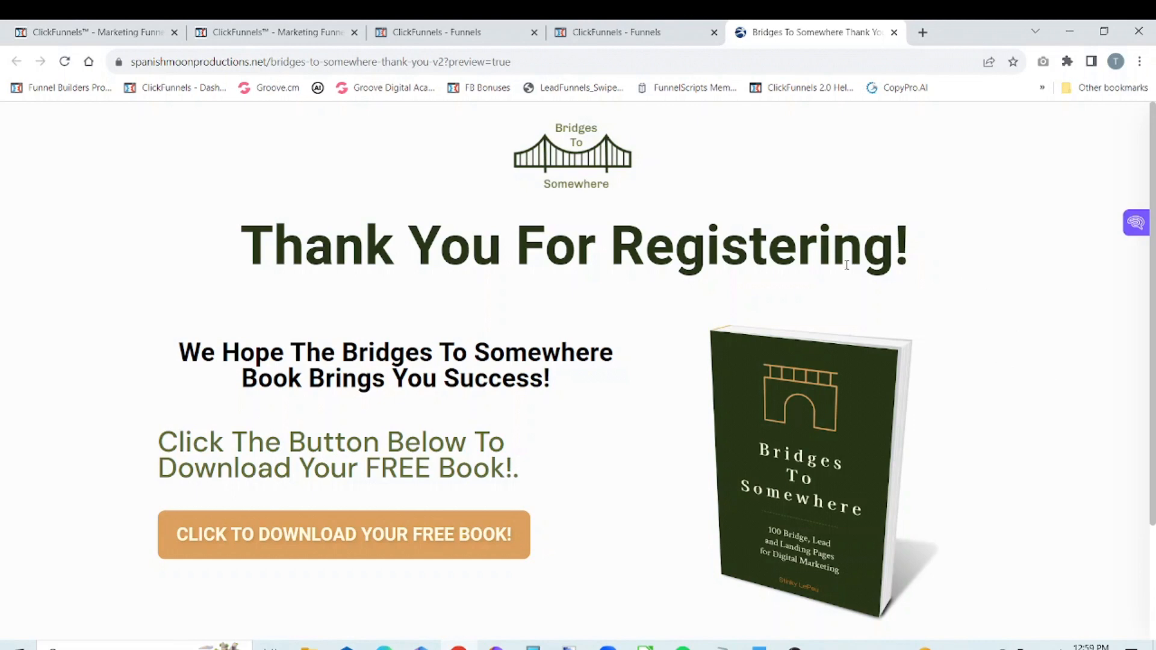
pyautogui.click(894, 33)
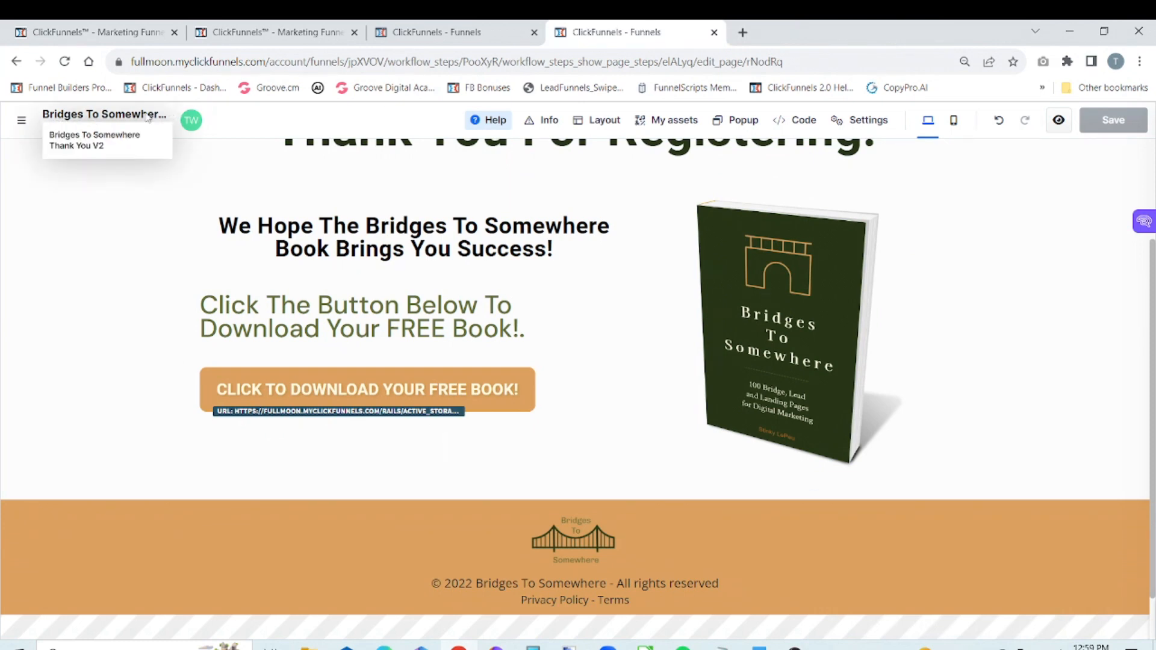
# - Return to the V2 funnel workflow, preview the Optin V2 page in an incognito window and review it down to the footer
pyautogui.click(21, 124)
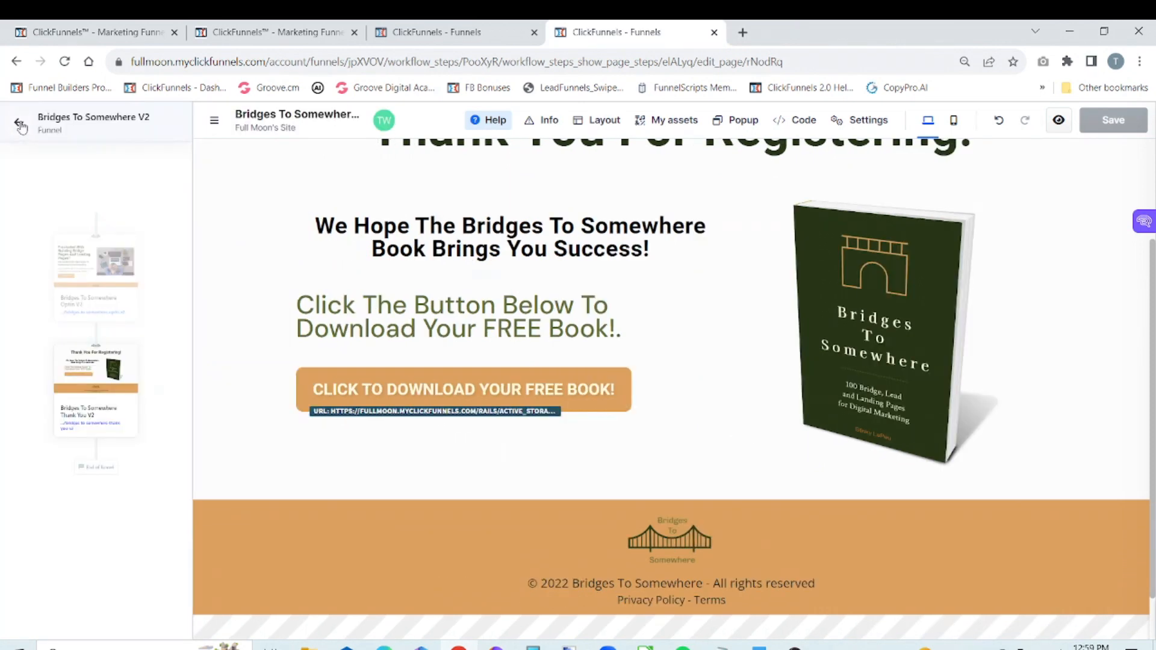
pyautogui.click(21, 125)
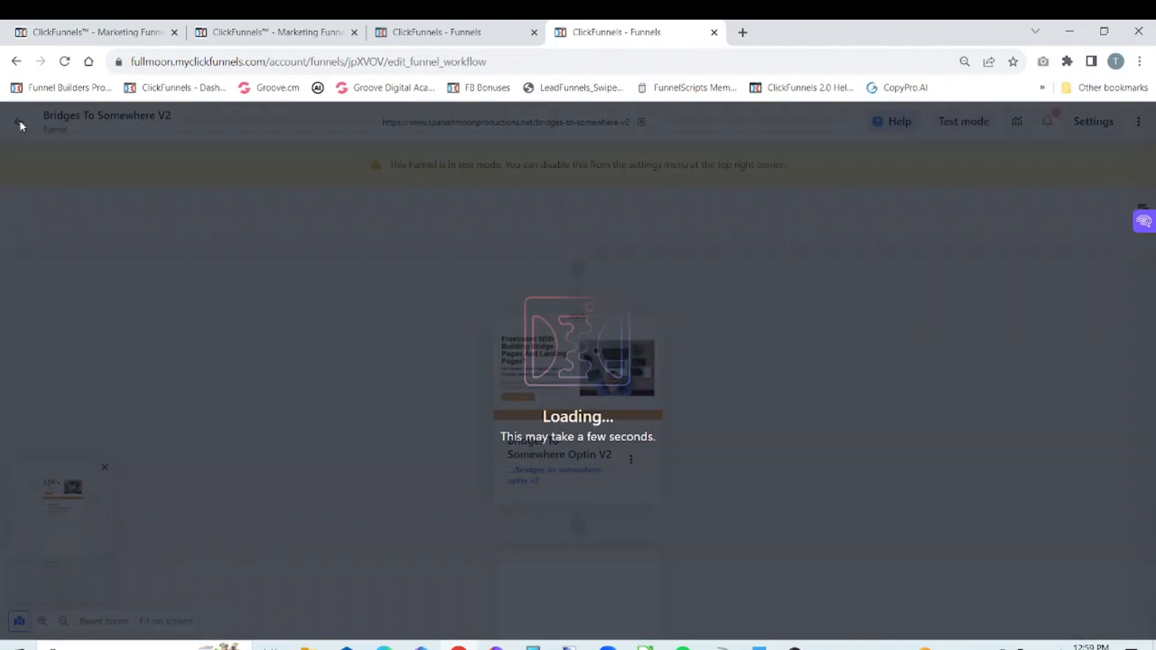
pyautogui.scroll(-2, 911, 421)
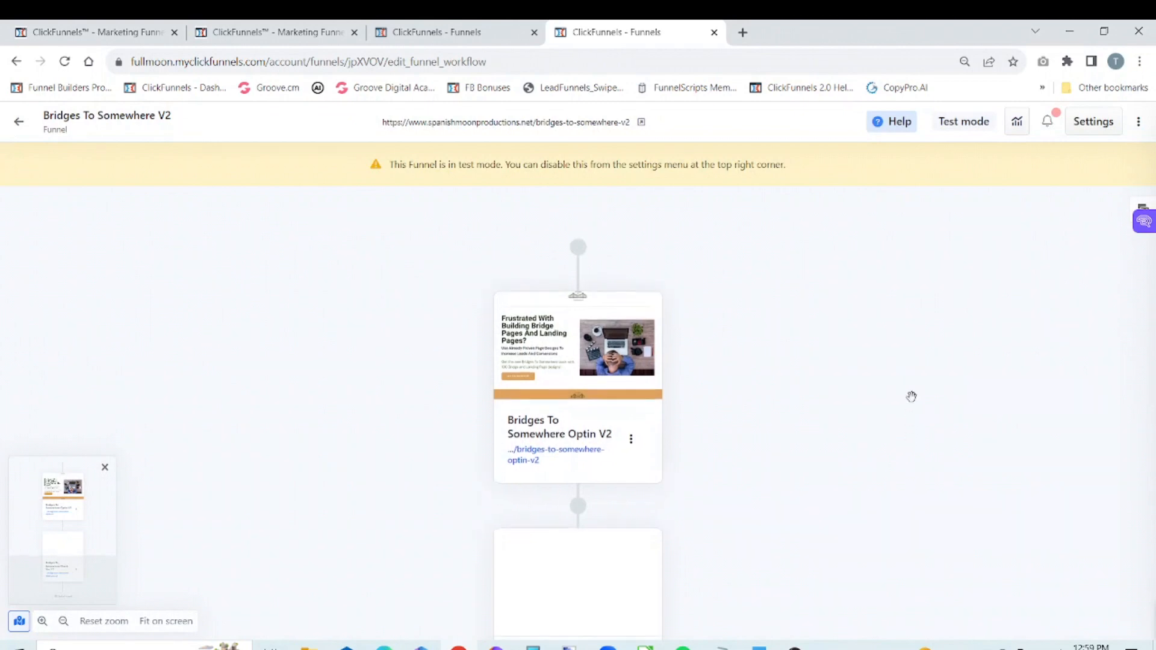
pyautogui.moveTo(611, 325)
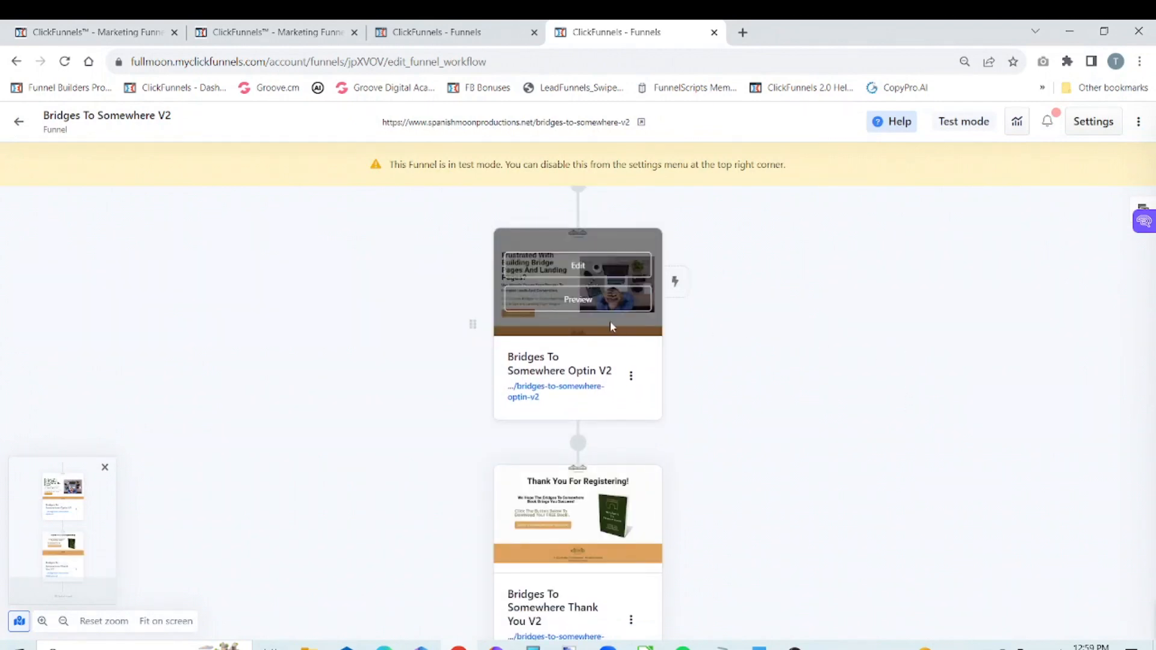
pyautogui.rightClick(576, 299)
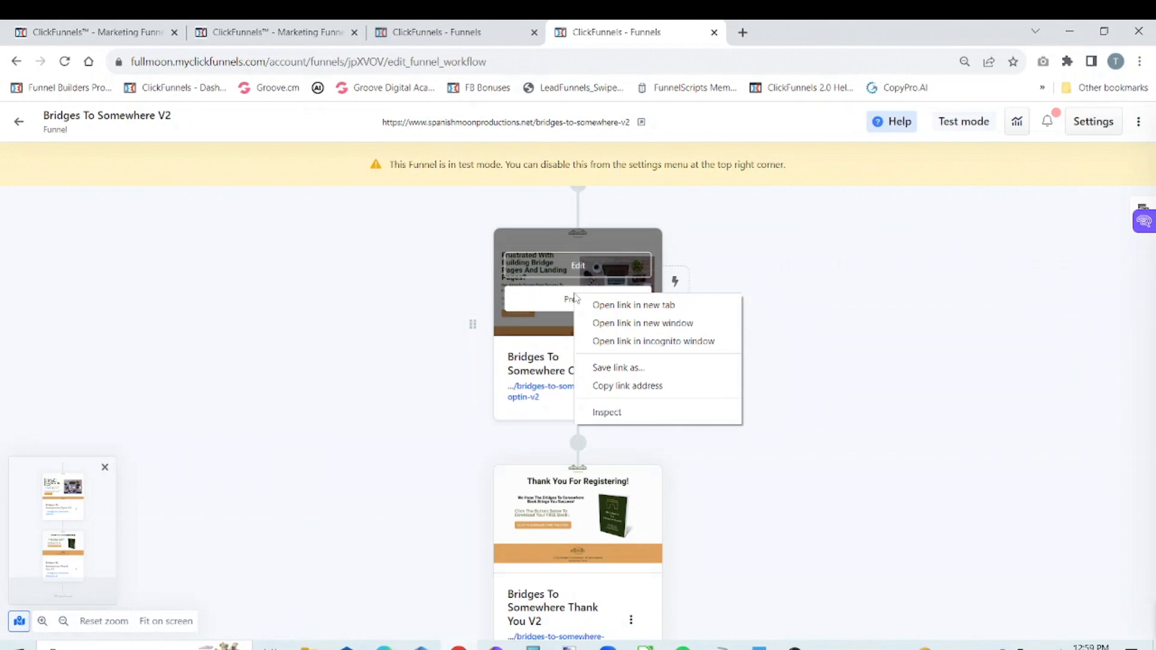
pyautogui.click(643, 341)
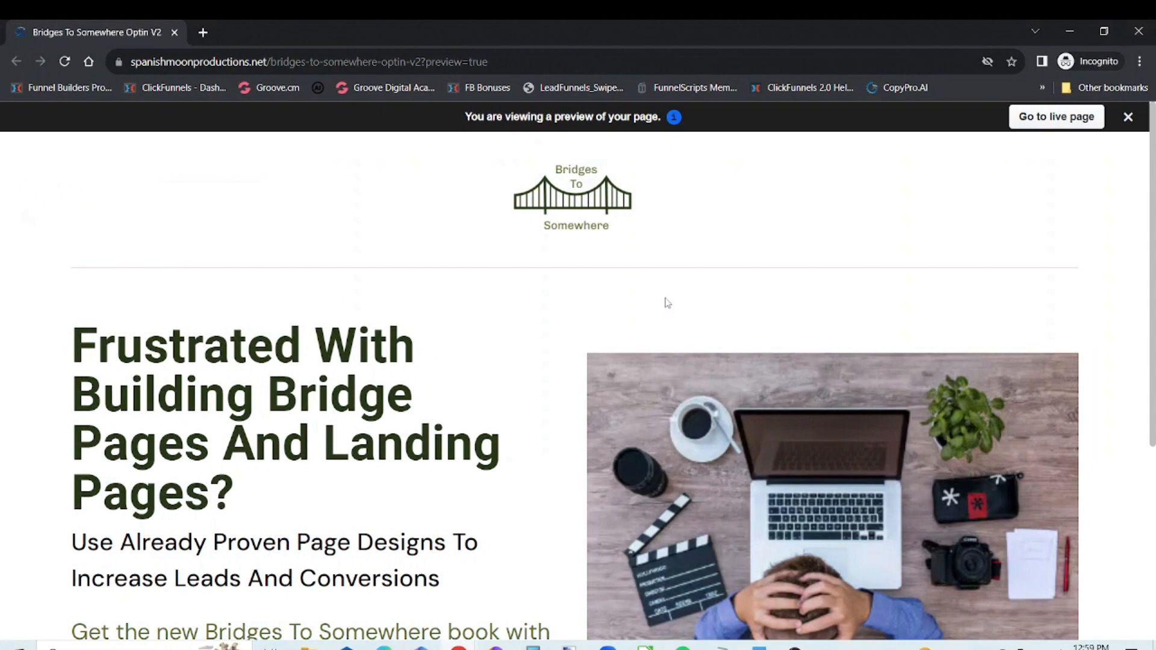
pyautogui.click(1128, 118)
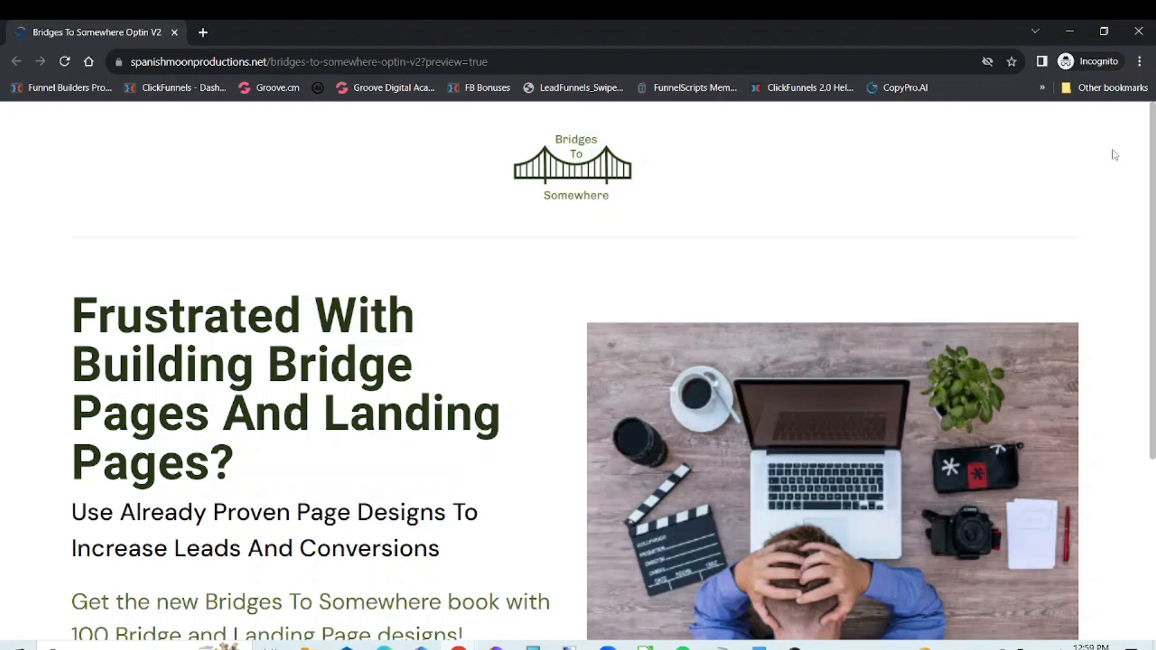
pyautogui.moveTo(1151, 159); pyautogui.dragTo(1151, 358)
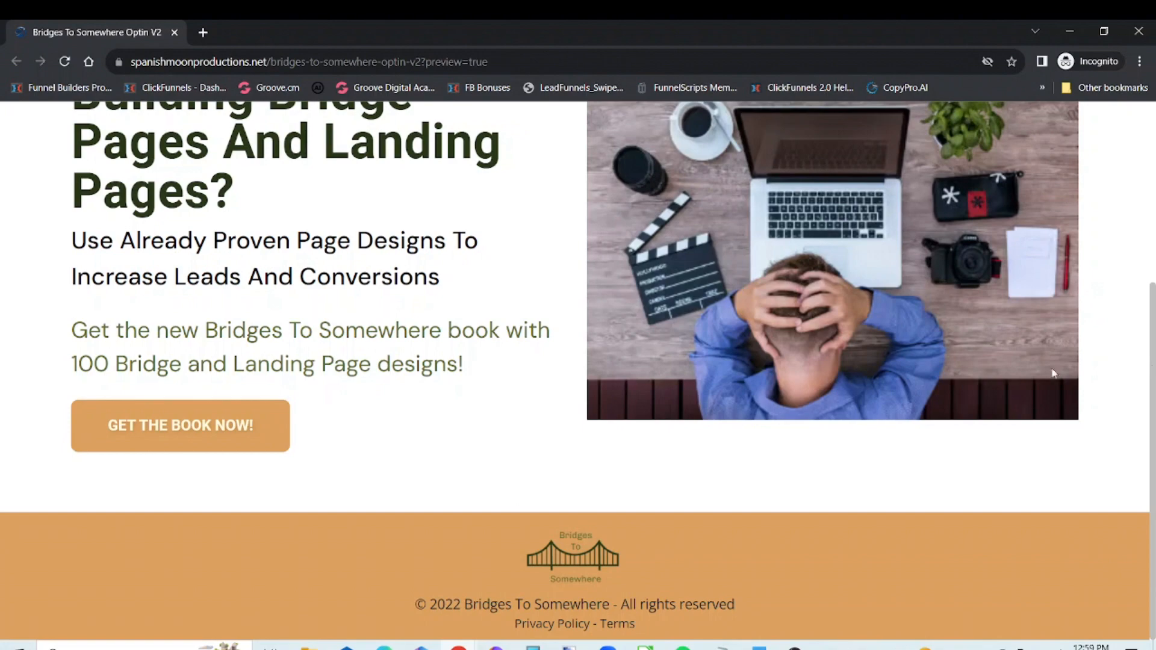
# - Open the book opt-in pop-up from the Optin V2 page, replace the prefilled entry with a suggested e-mail address and submit the form
pyautogui.click(233, 425)
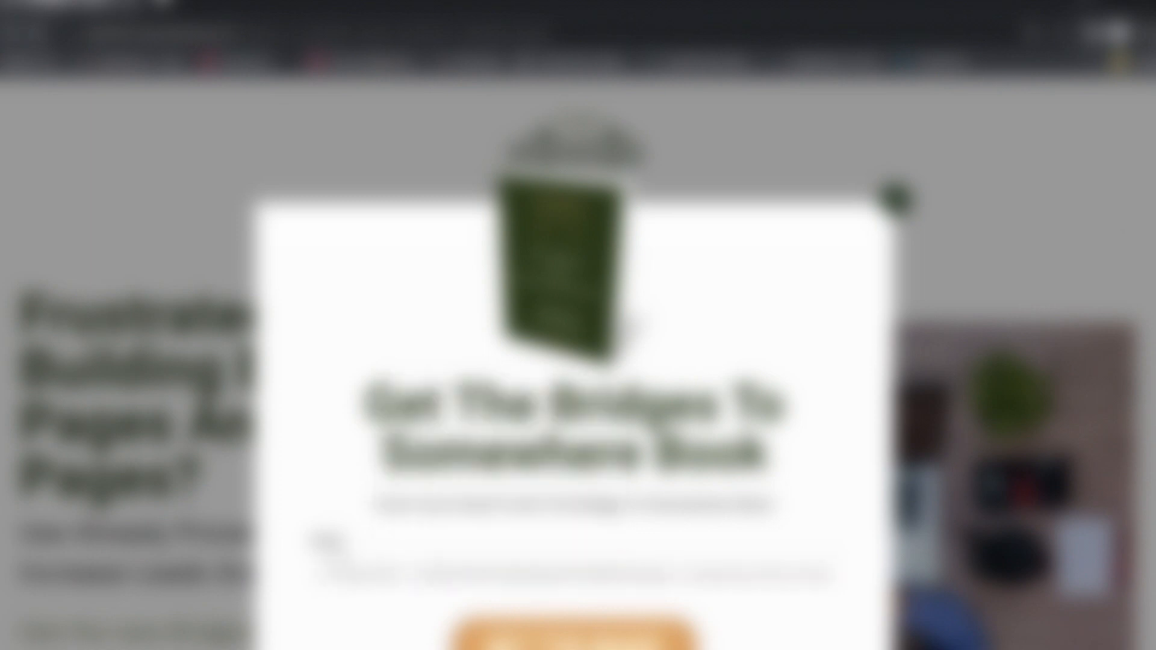
pyautogui.hotkey('ctrl', 'a')
pyautogui.press('BackSpace')
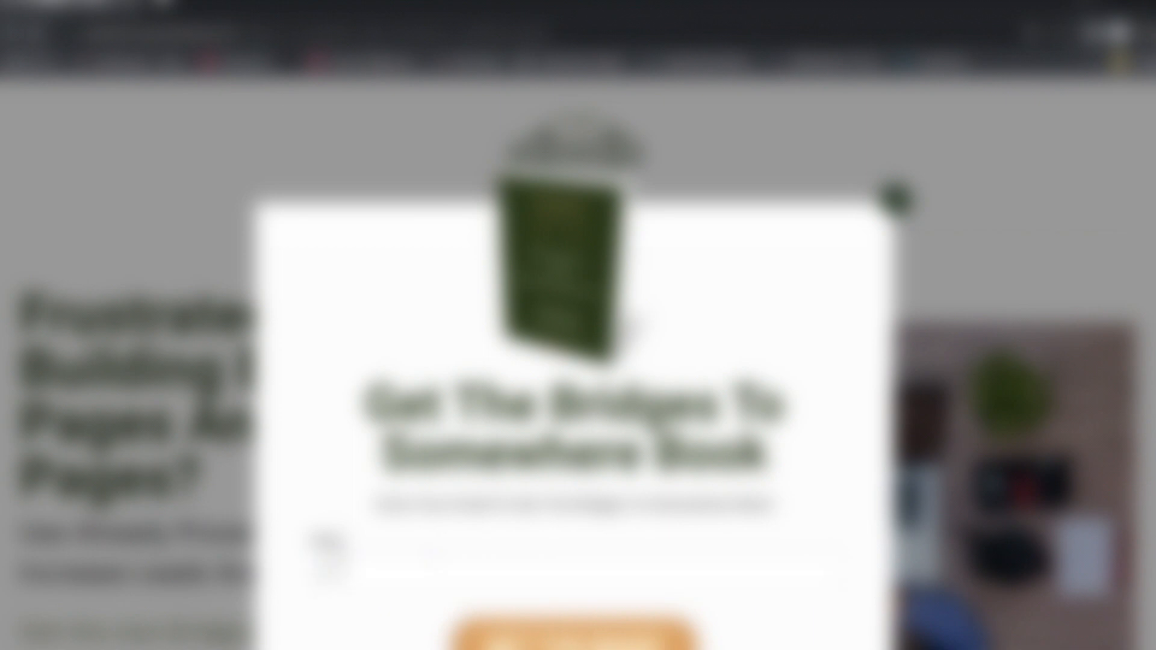
pyautogui.click(333, 557)
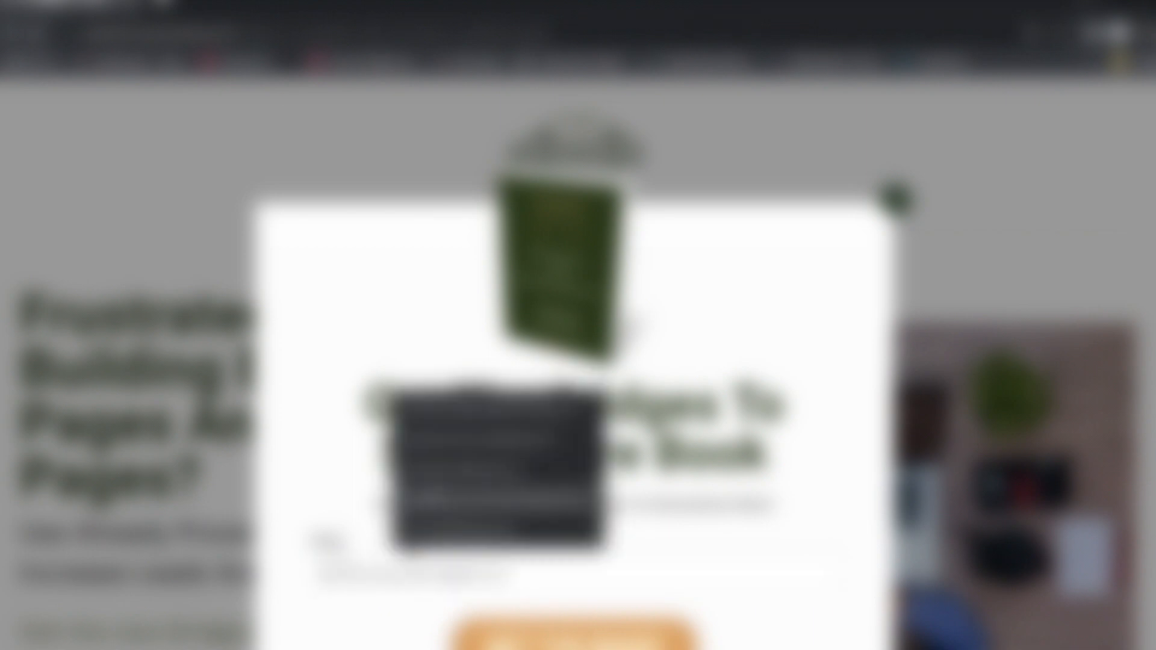
pyautogui.click(458, 438)
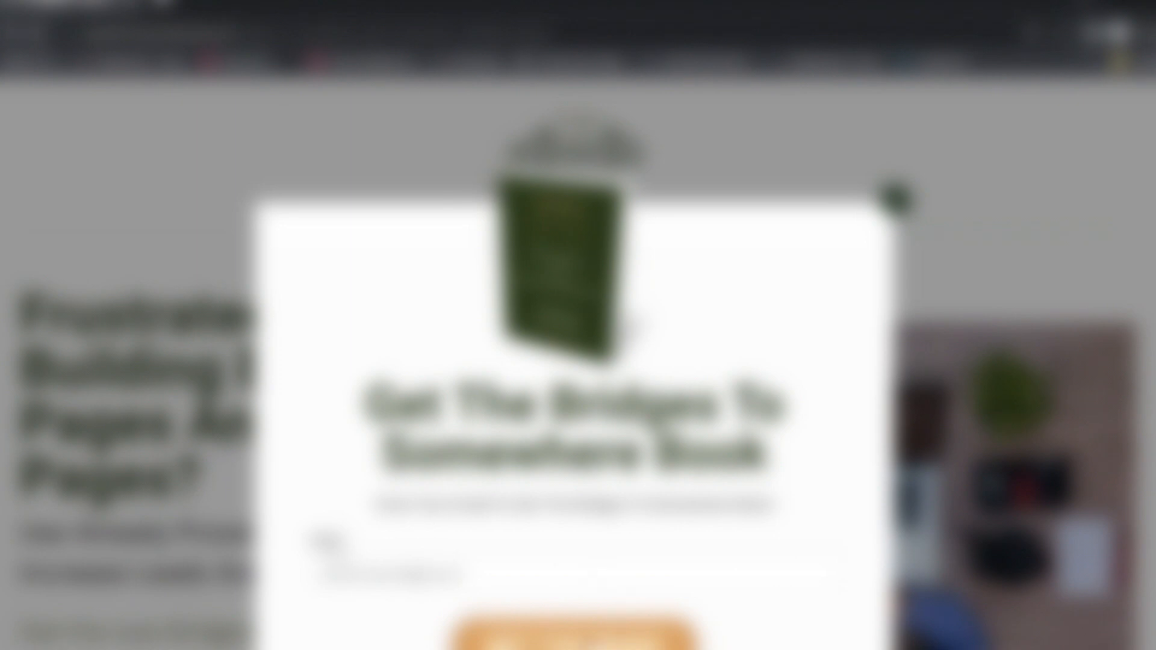
pyautogui.click(590, 644)
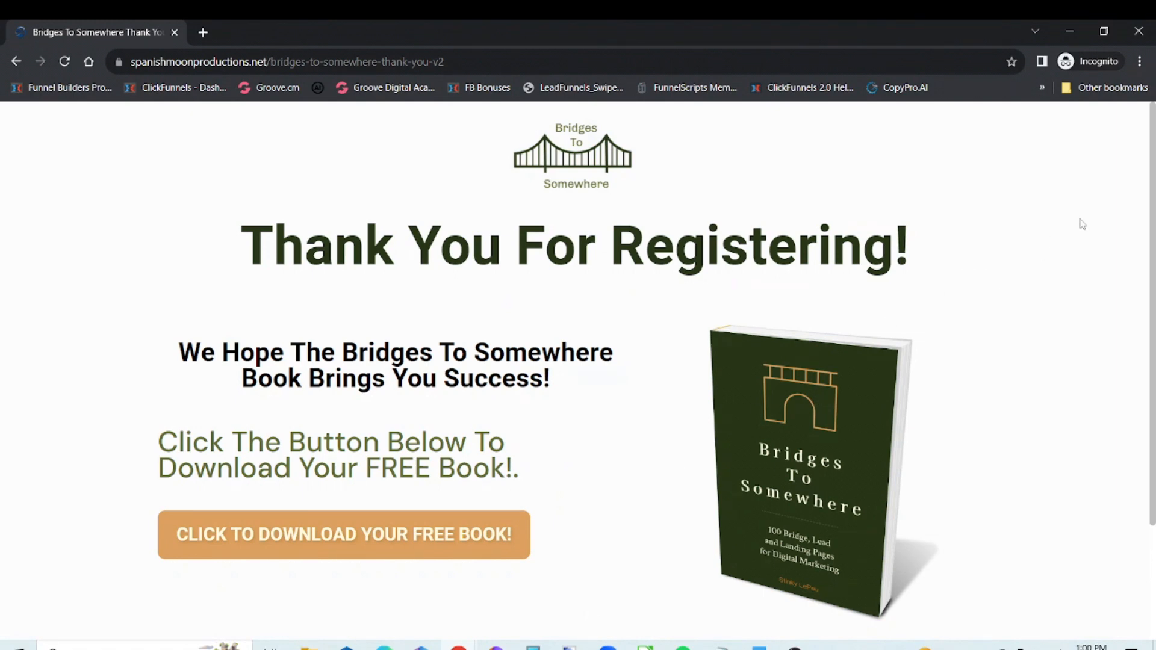
# - Review the thank-you page, test its download button twice, closing the first opened PDF in between, and close the incognito window
pyautogui.scroll(-2, 1152, 309)
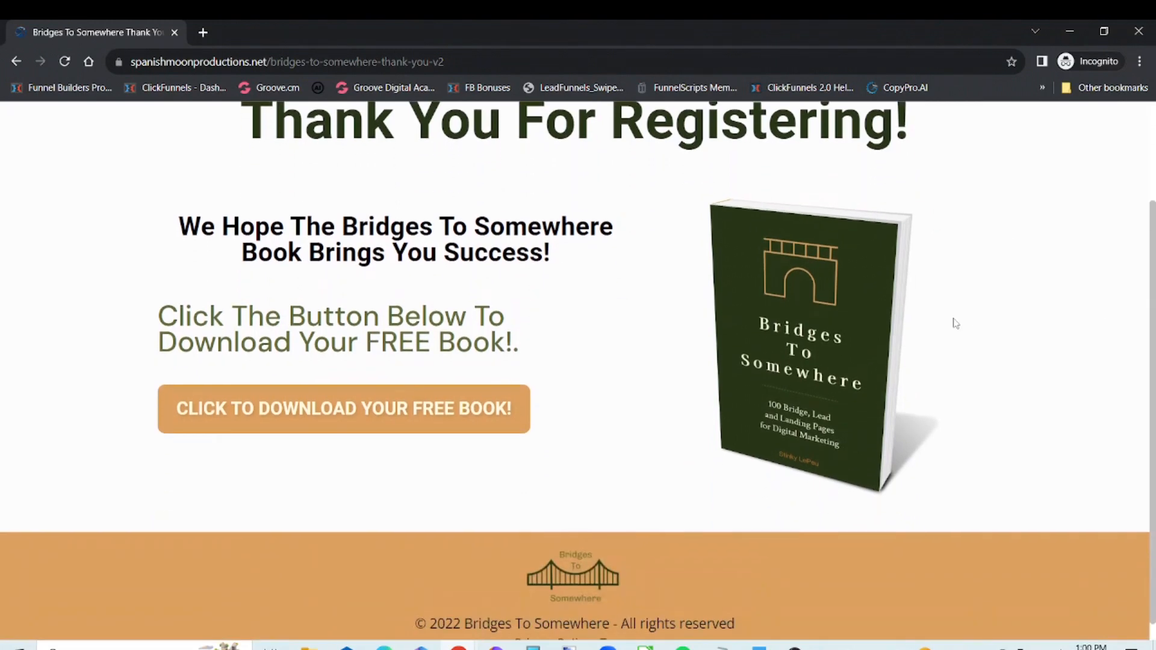
pyautogui.click(492, 411)
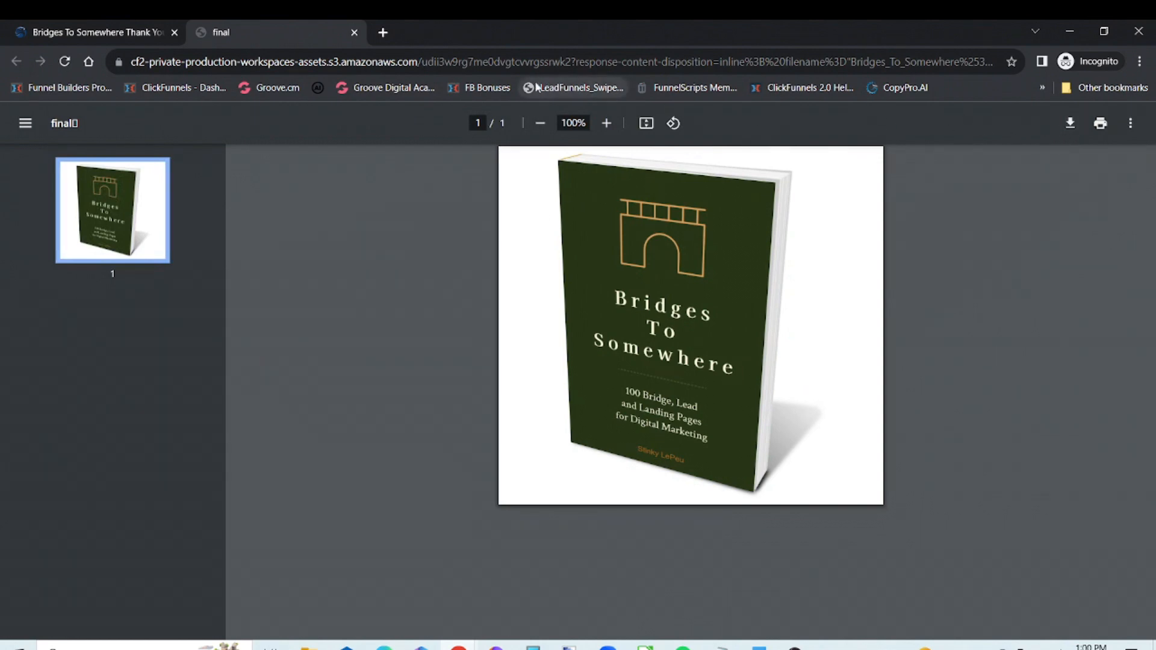
pyautogui.click(354, 32)
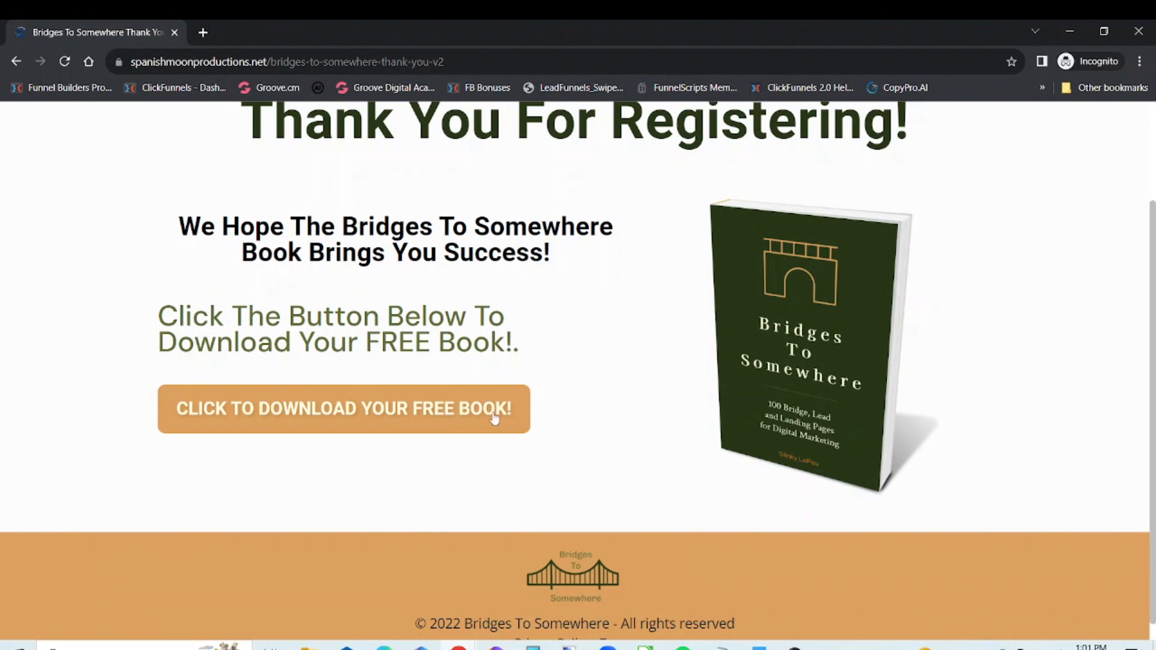
pyautogui.click(472, 421)
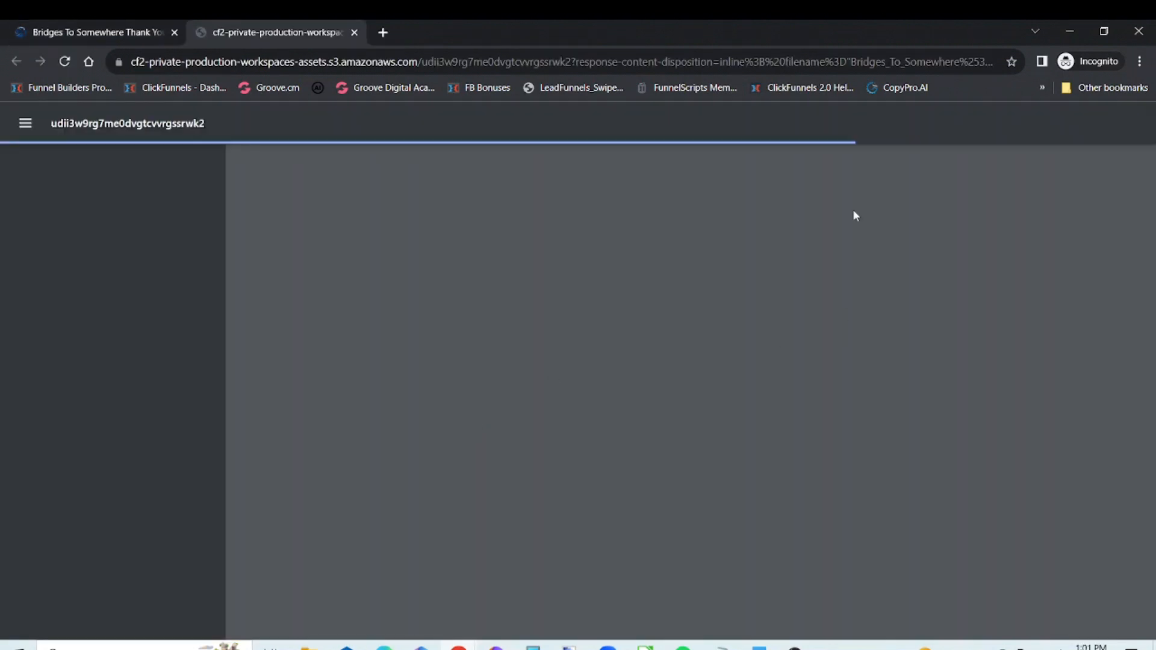
pyautogui.click(1138, 31)
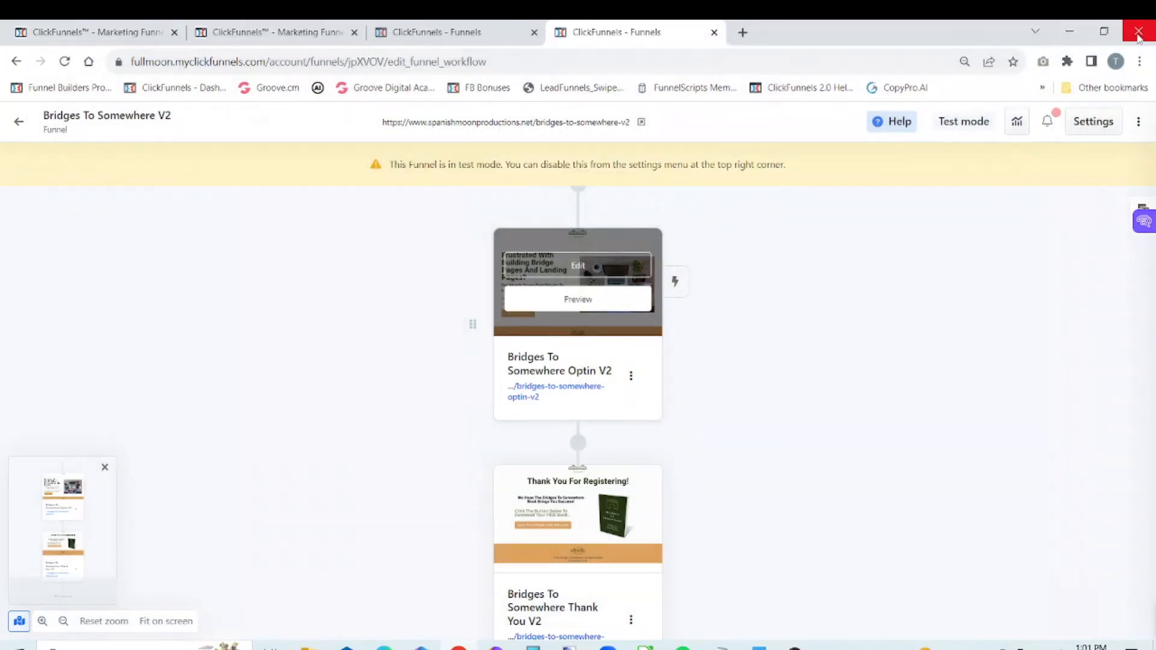
# - Open the Bridges To Somewhere Thank You V2 page in the editor and hide the funnel outline
pyautogui.moveTo(805, 557); pyautogui.dragTo(821, 416)
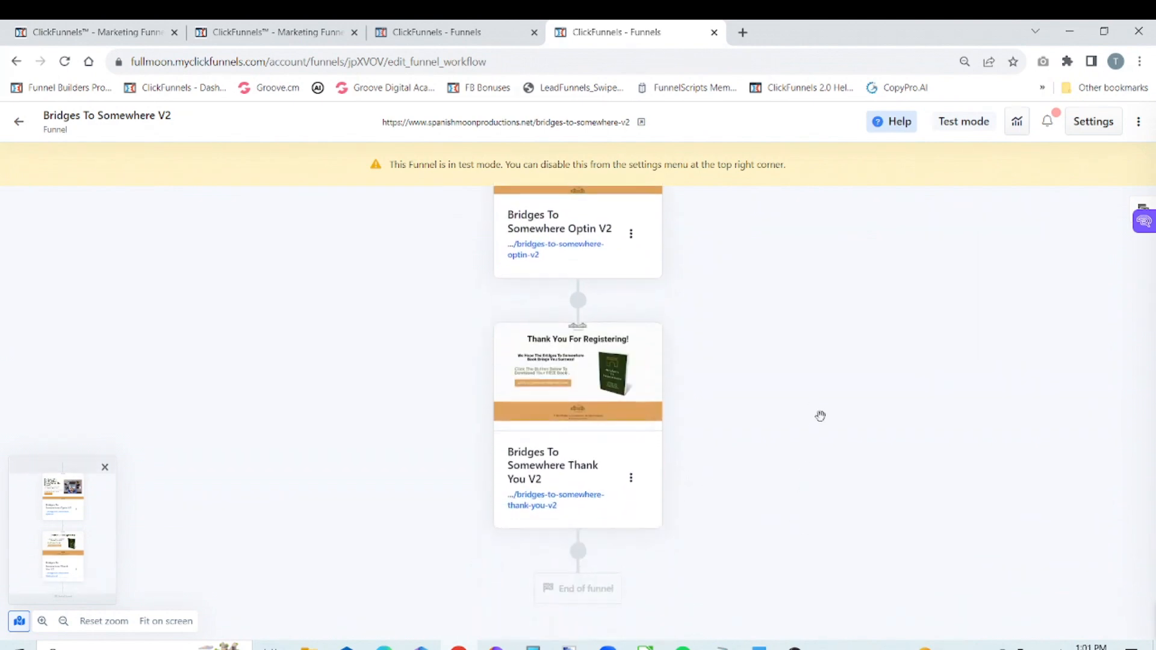
pyautogui.click(560, 361)
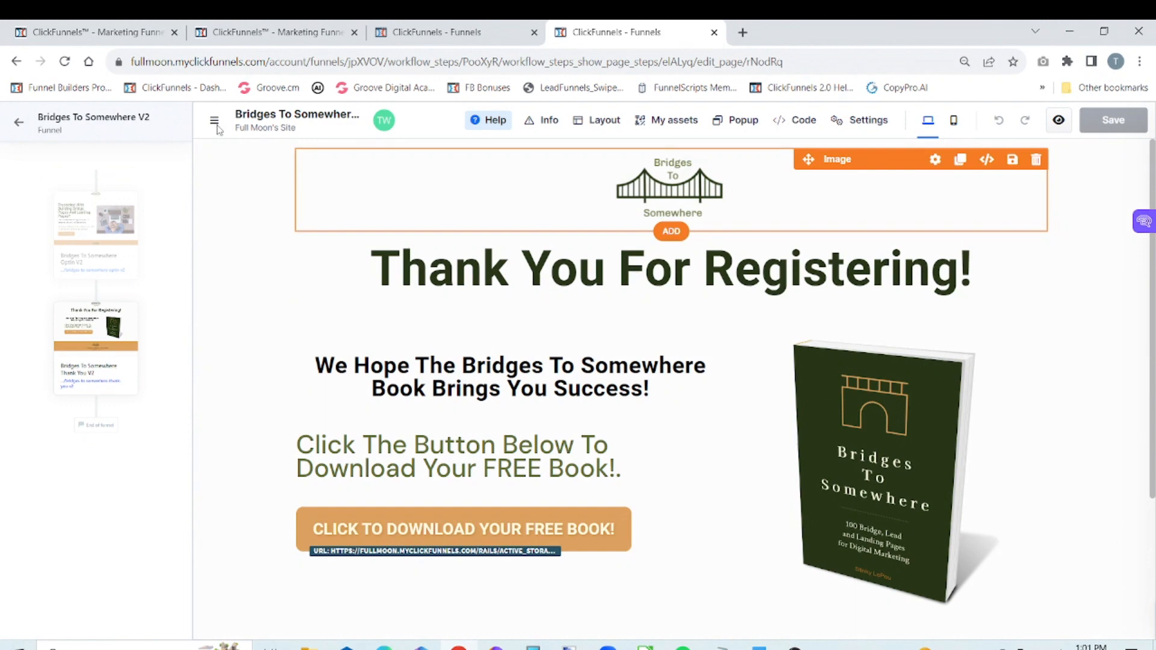
pyautogui.click(215, 123)
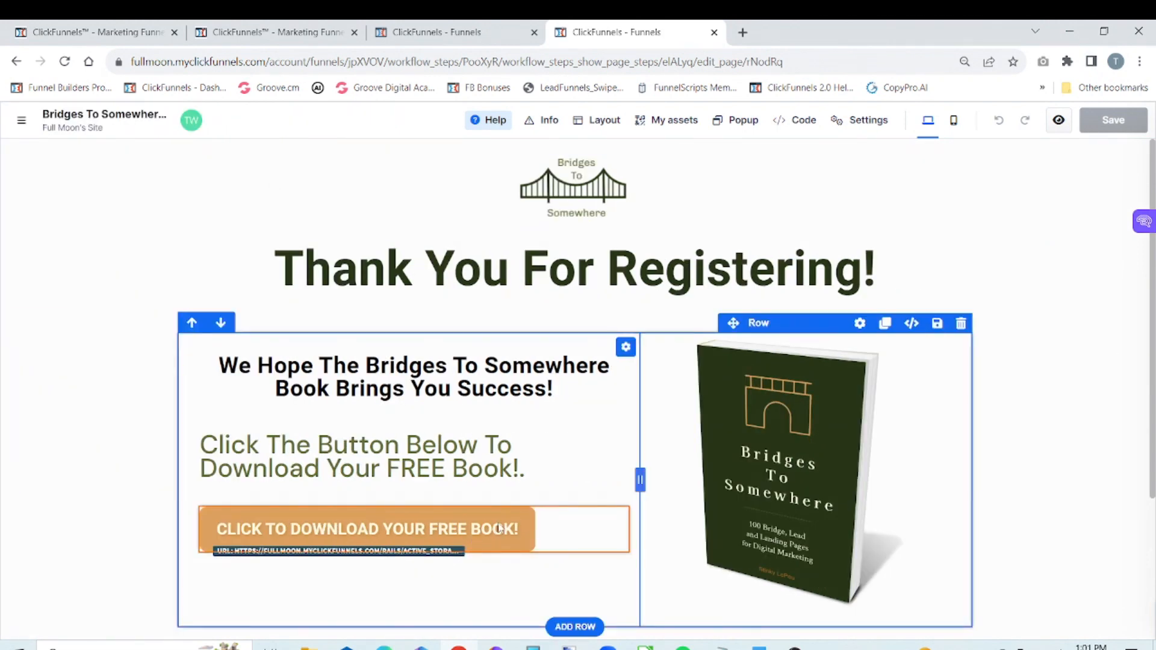
# - Examine the download button's action settings and its available on-click actions, then close the settings without changing anything
pyautogui.click(573, 524)
pyautogui.scroll(-3, 573, 521)
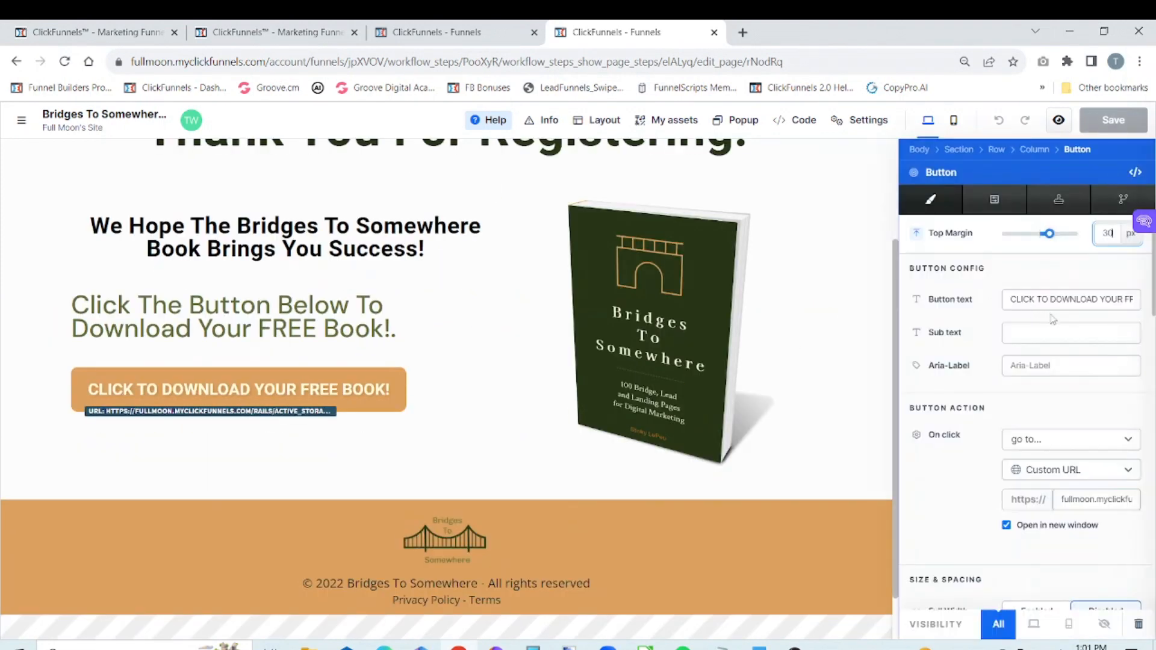
pyautogui.moveTo(1155, 302); pyautogui.dragTo(1155, 323)
pyautogui.click(1154, 310)
pyautogui.scroll(-3, 1132, 301)
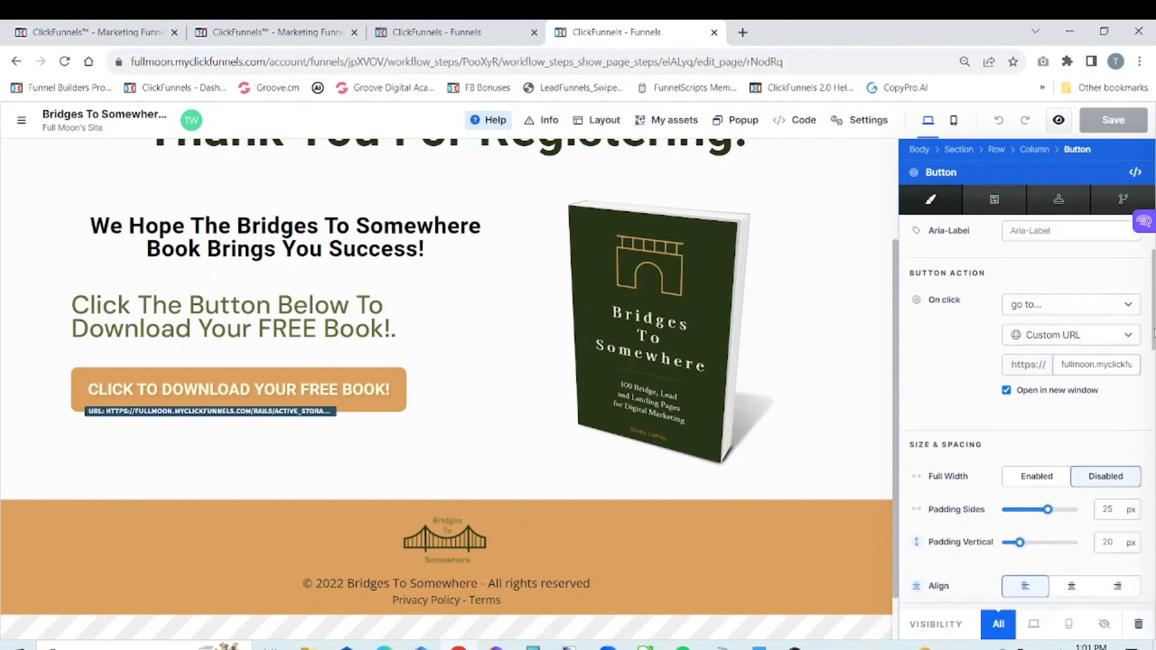
pyautogui.click(1130, 302)
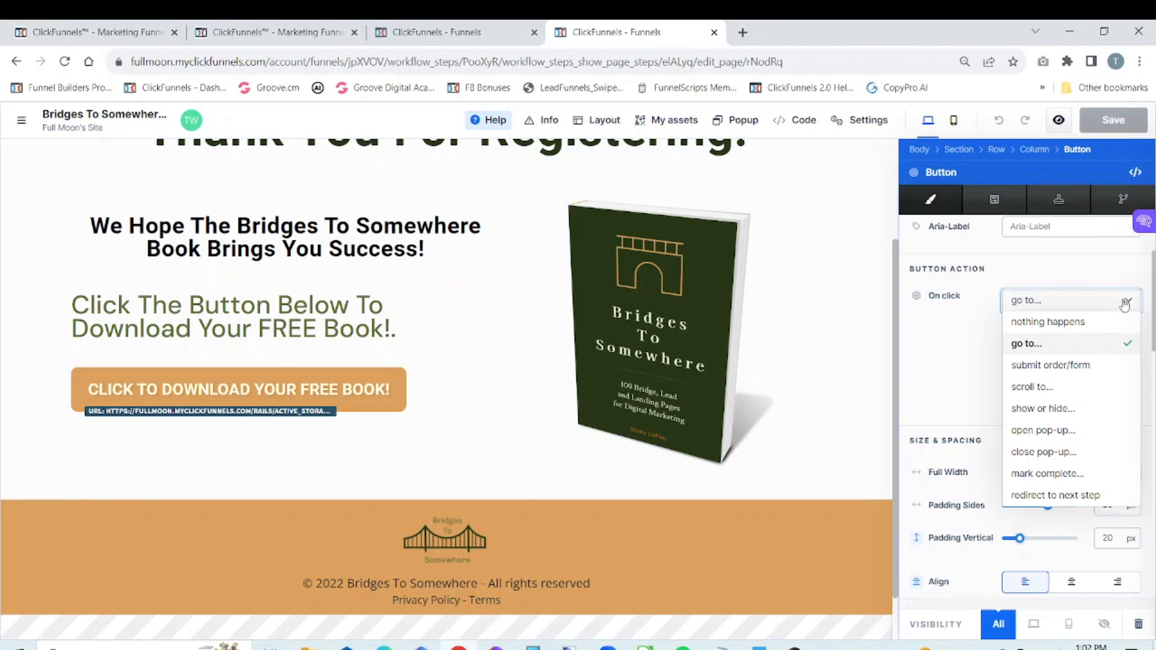
pyautogui.click(964, 356)
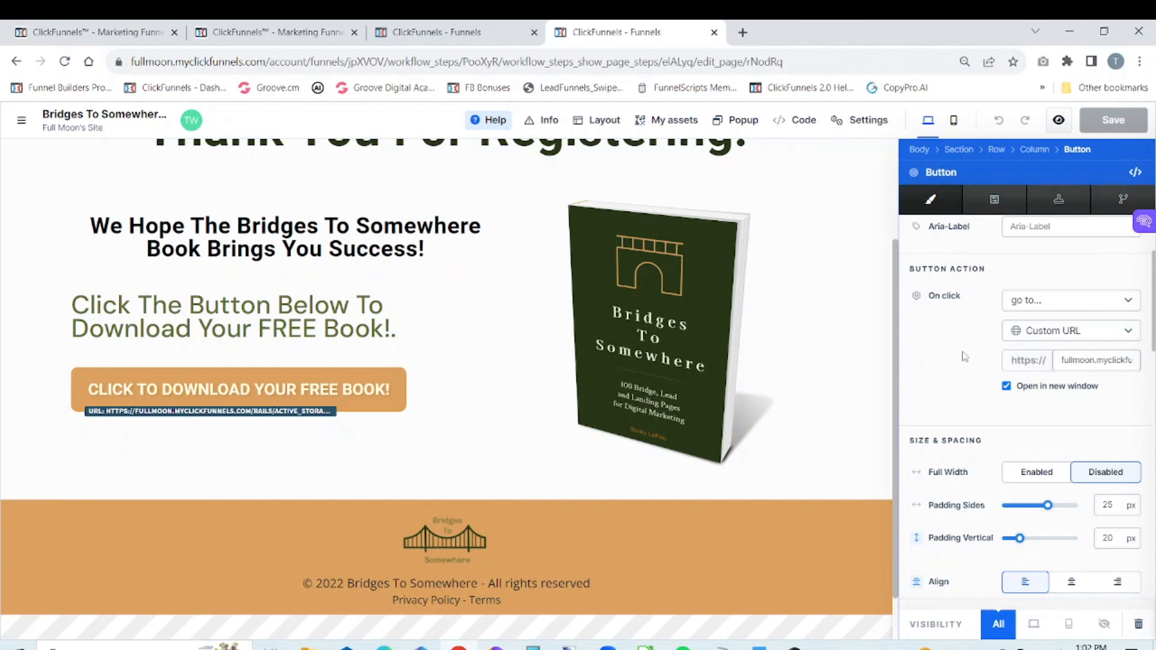
pyautogui.click(805, 408)
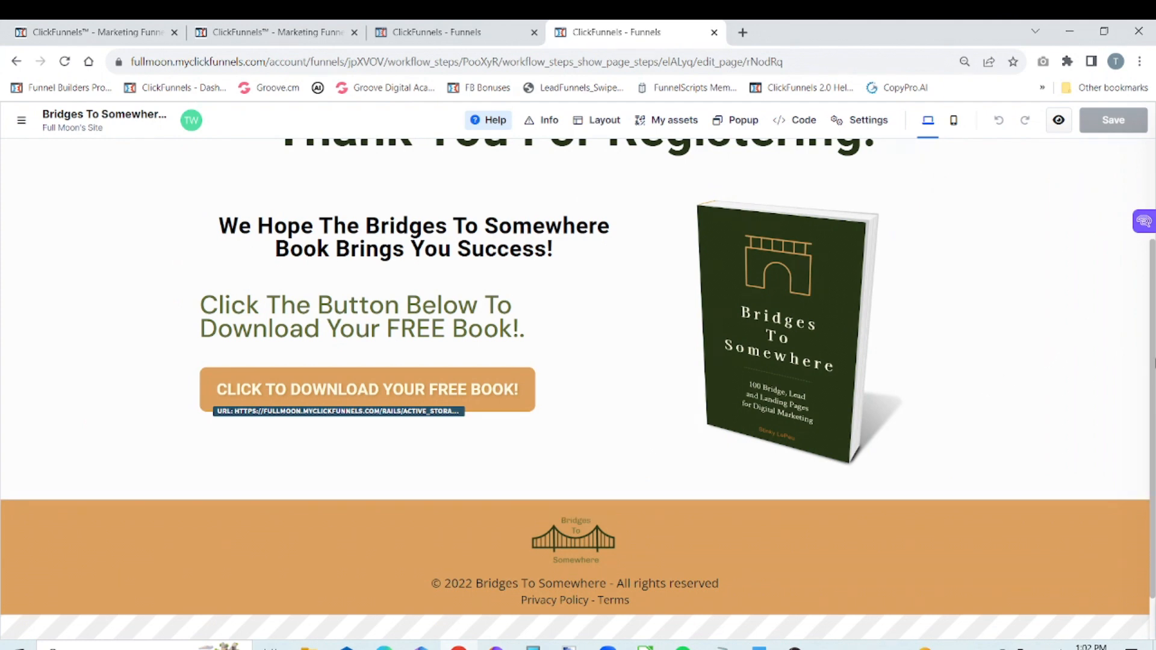
# - Show the funnel outline again and return to the Bridges To Somewhere V2 funnel workflow
pyautogui.scroll(3, 1153, 264)
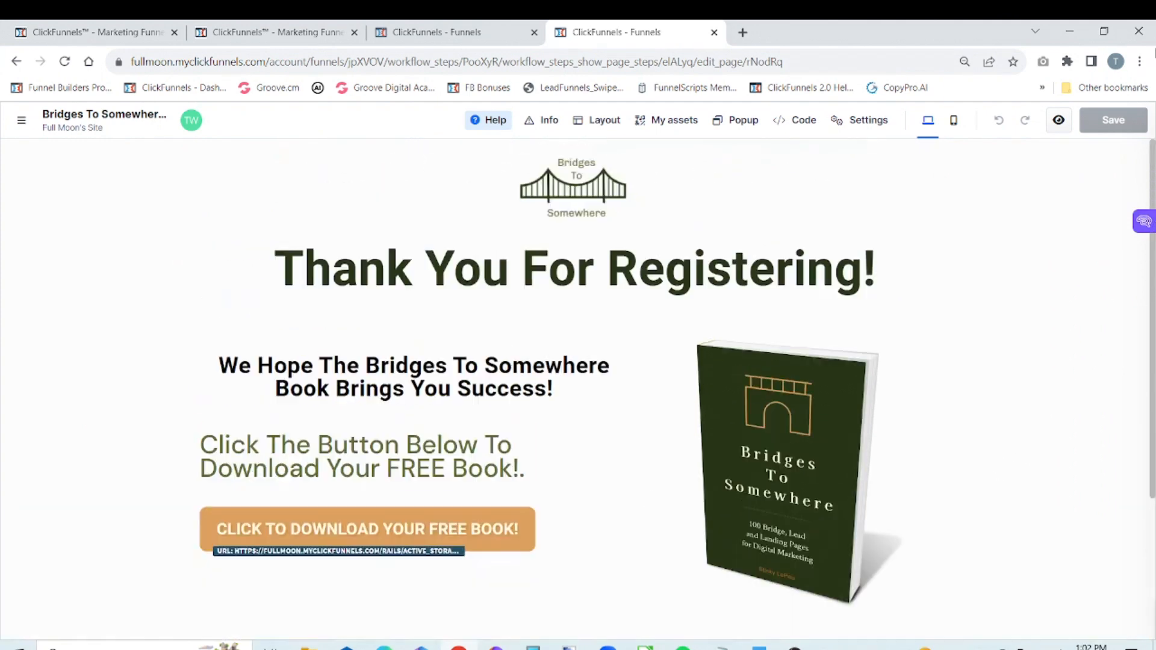
pyautogui.click(22, 121)
pyautogui.click(21, 125)
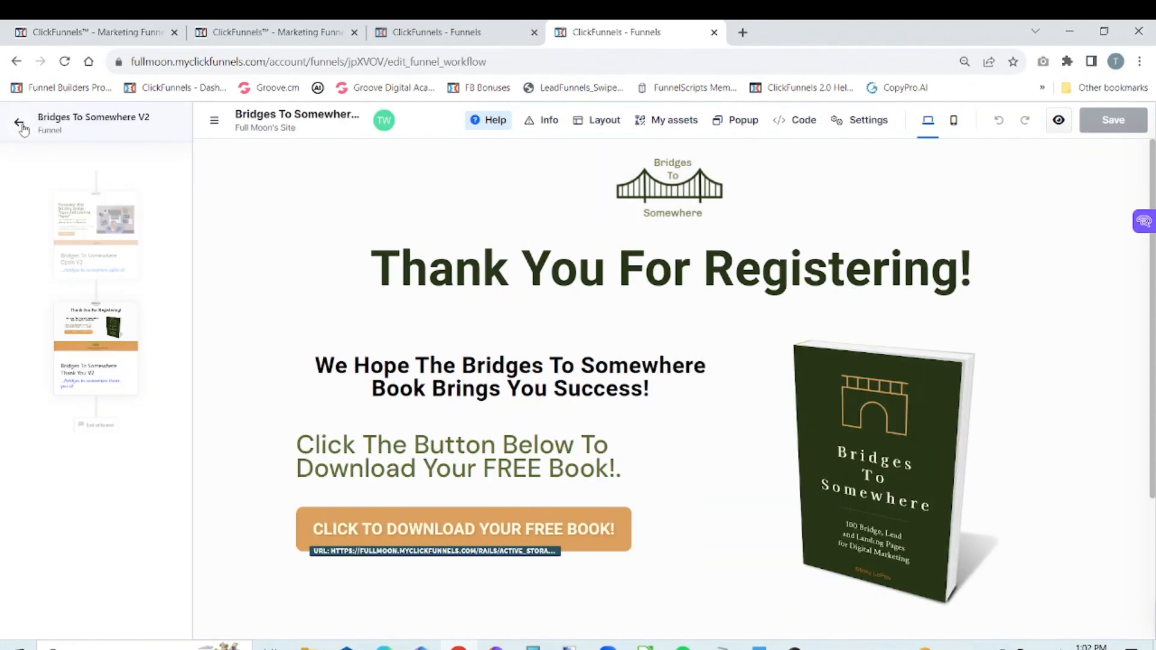